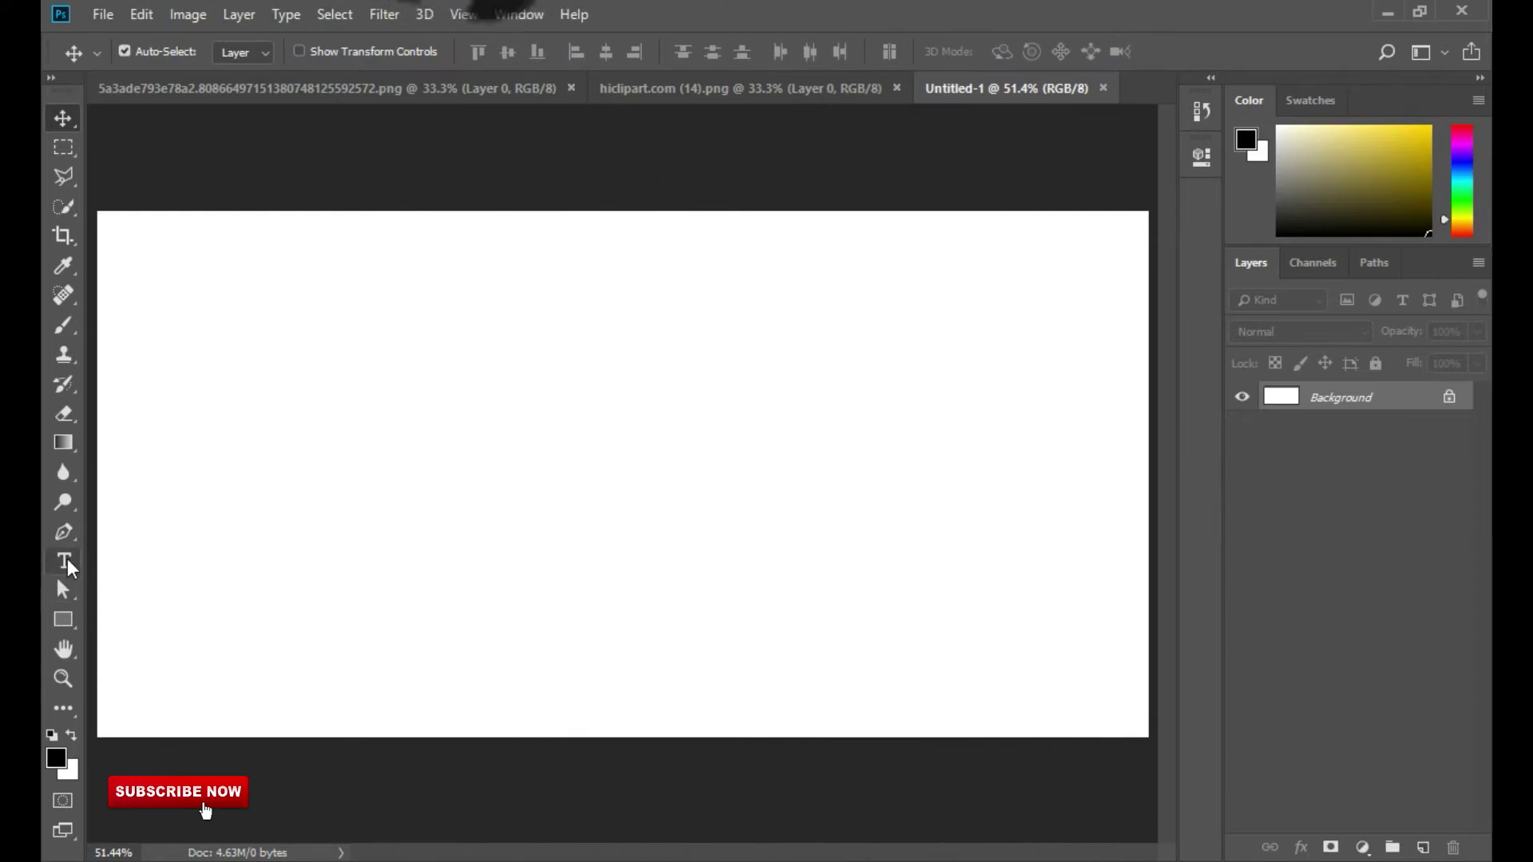
Add a text layer reading 2021 near the middle of the blank canvas
click(680, 460)
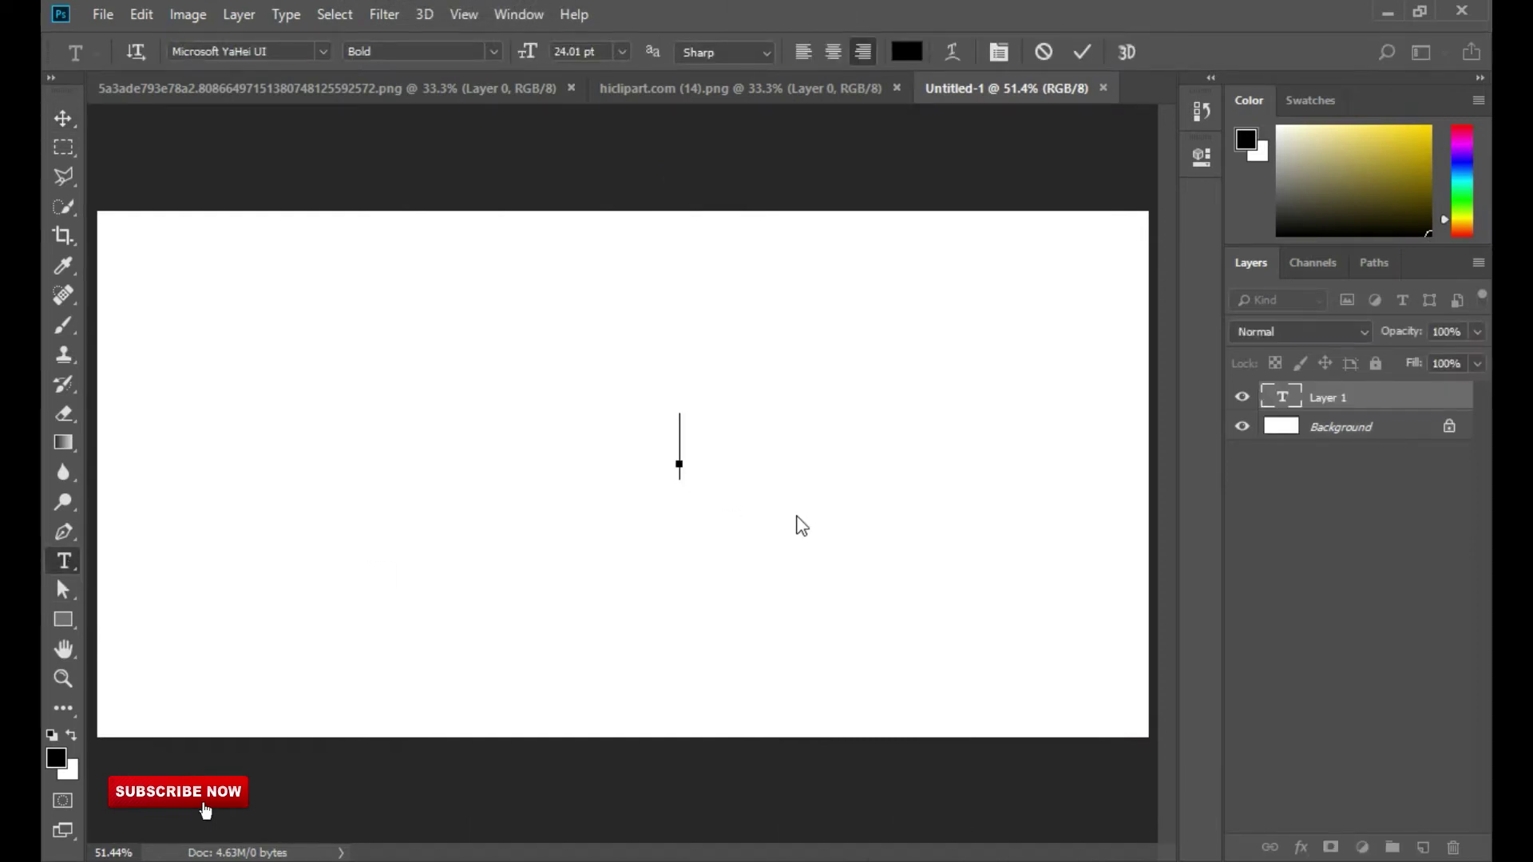
text(2021)
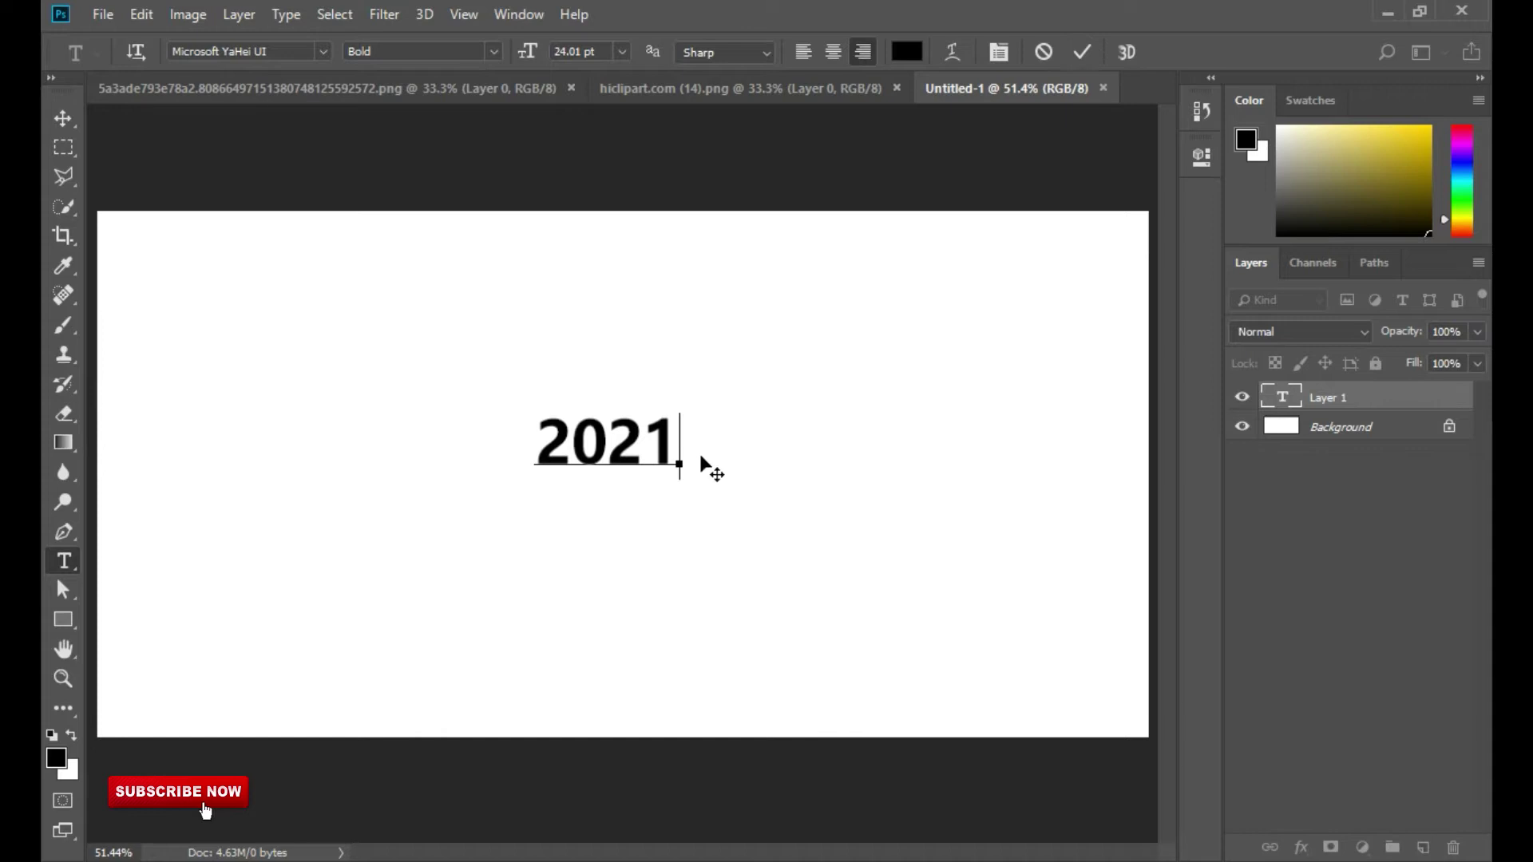
Set the font of the 2021 text to Microsoft Yi Baiti Regular
drag(681, 453, 549, 455)
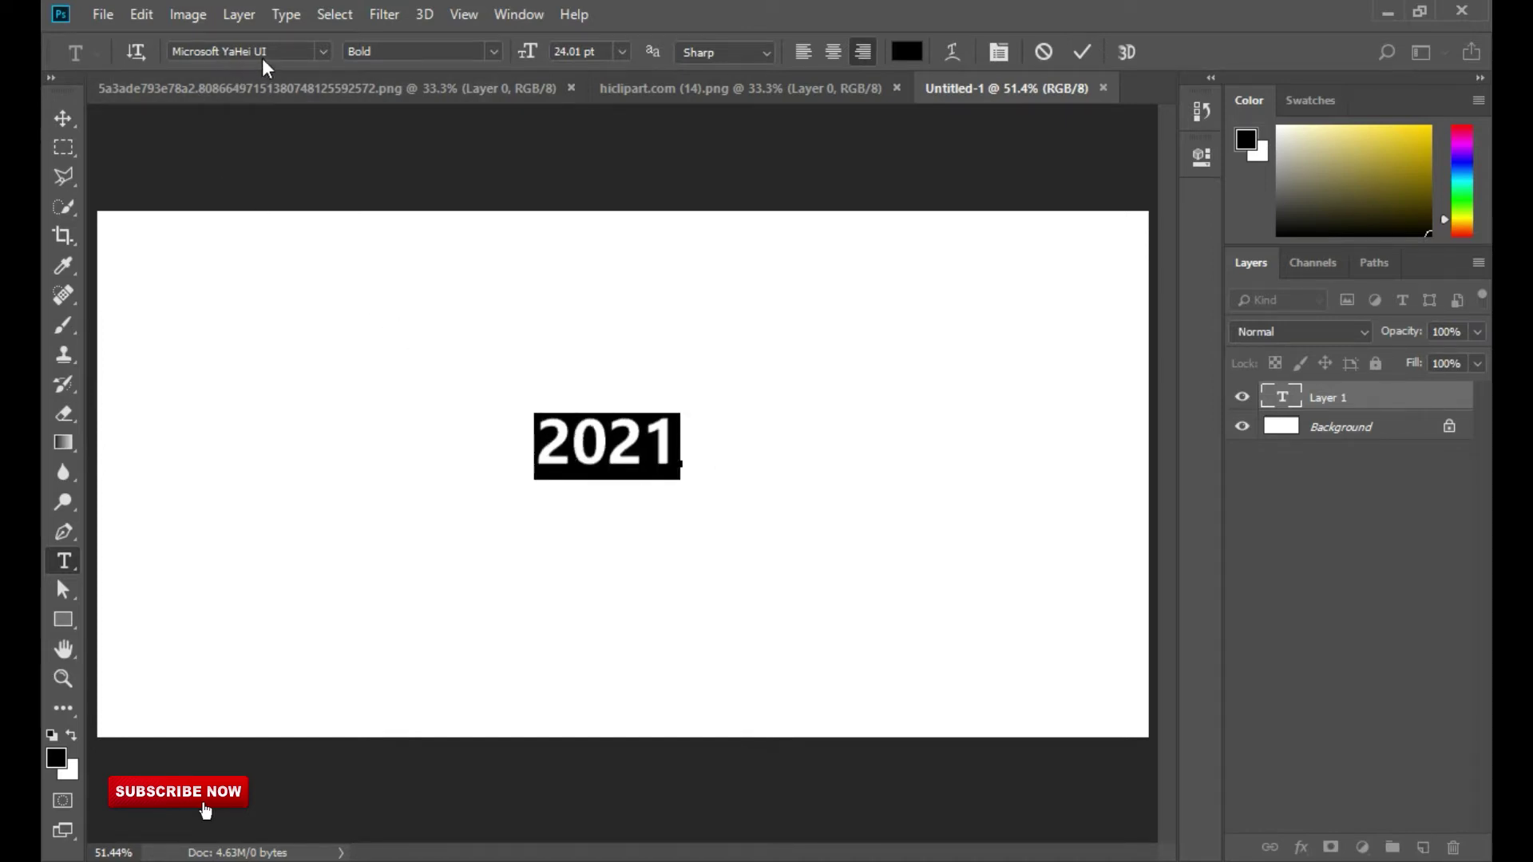
click(302, 51)
click(274, 50)
key(BackSpace)
key(BackSpace)
key(BackSpace)
key(BackSpace)
key(BackSpace)
key(BackSpace)
key(BackSpace)
key(BackSpace)
key(BackSpace)
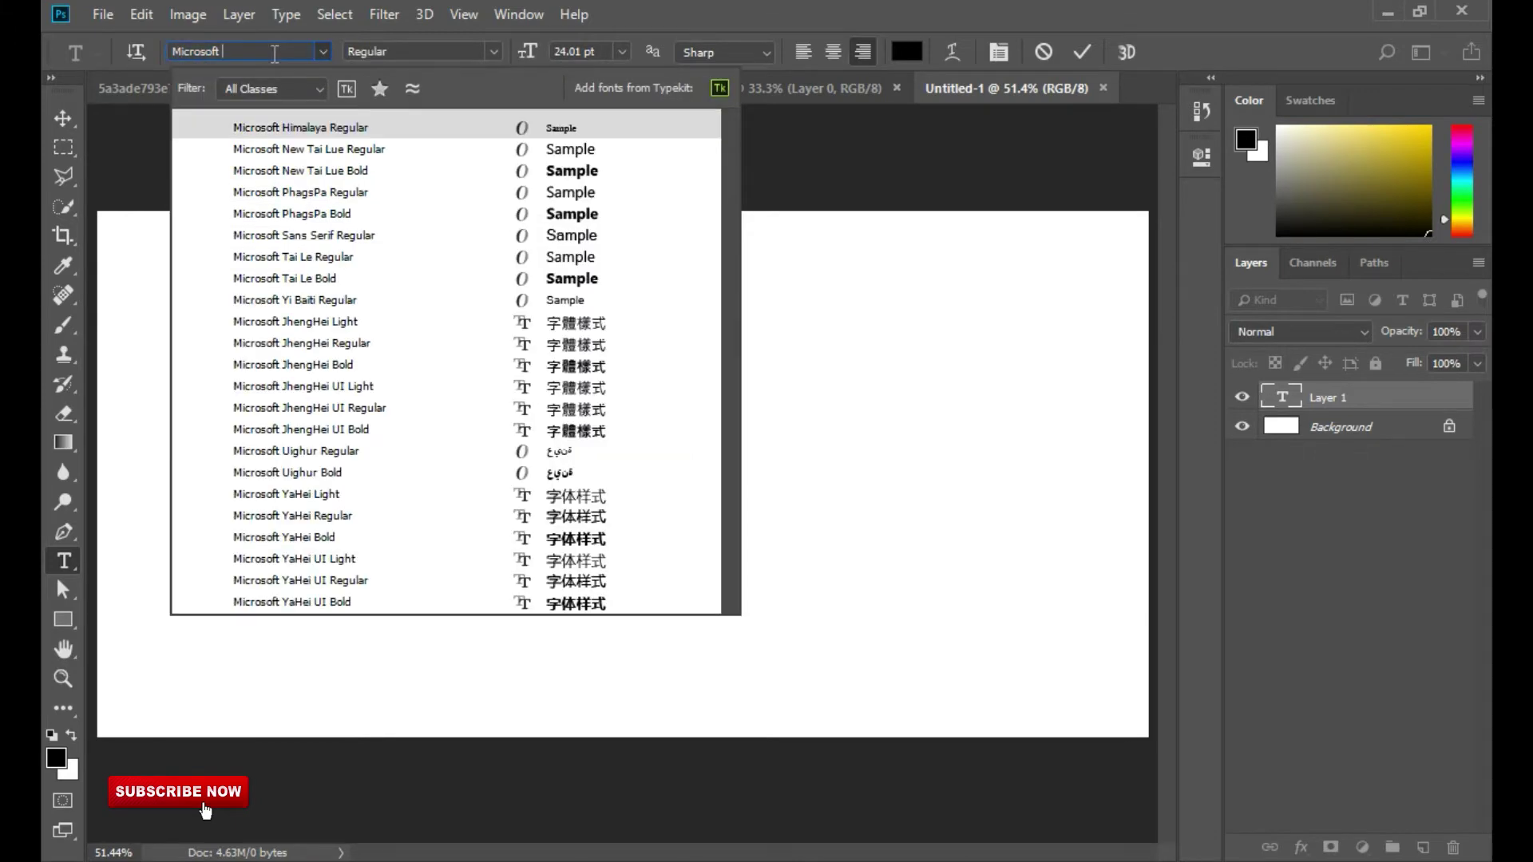
text(yi)
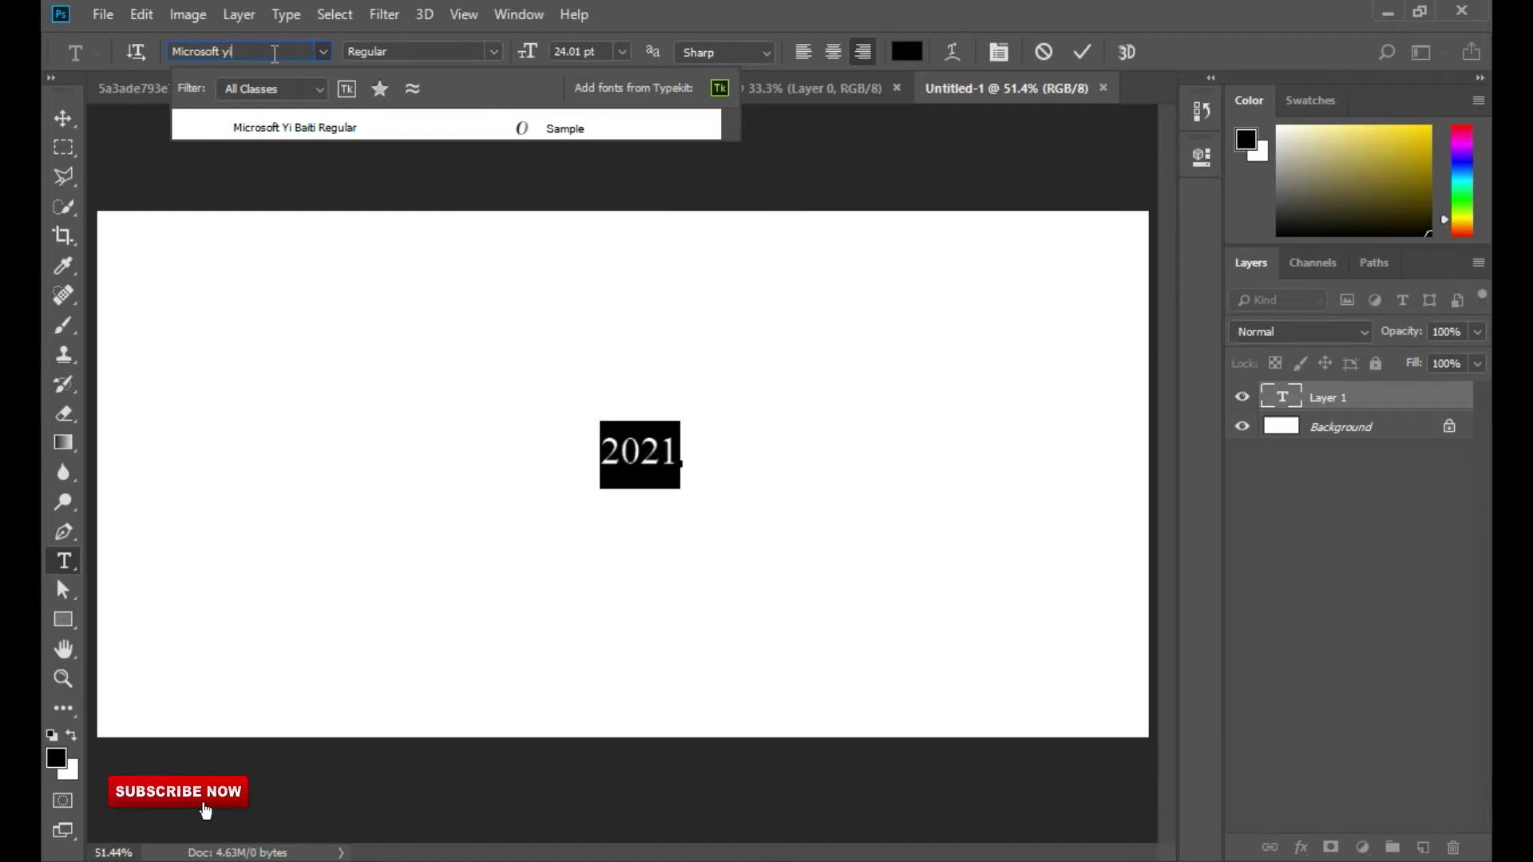
click(310, 129)
click(887, 429)
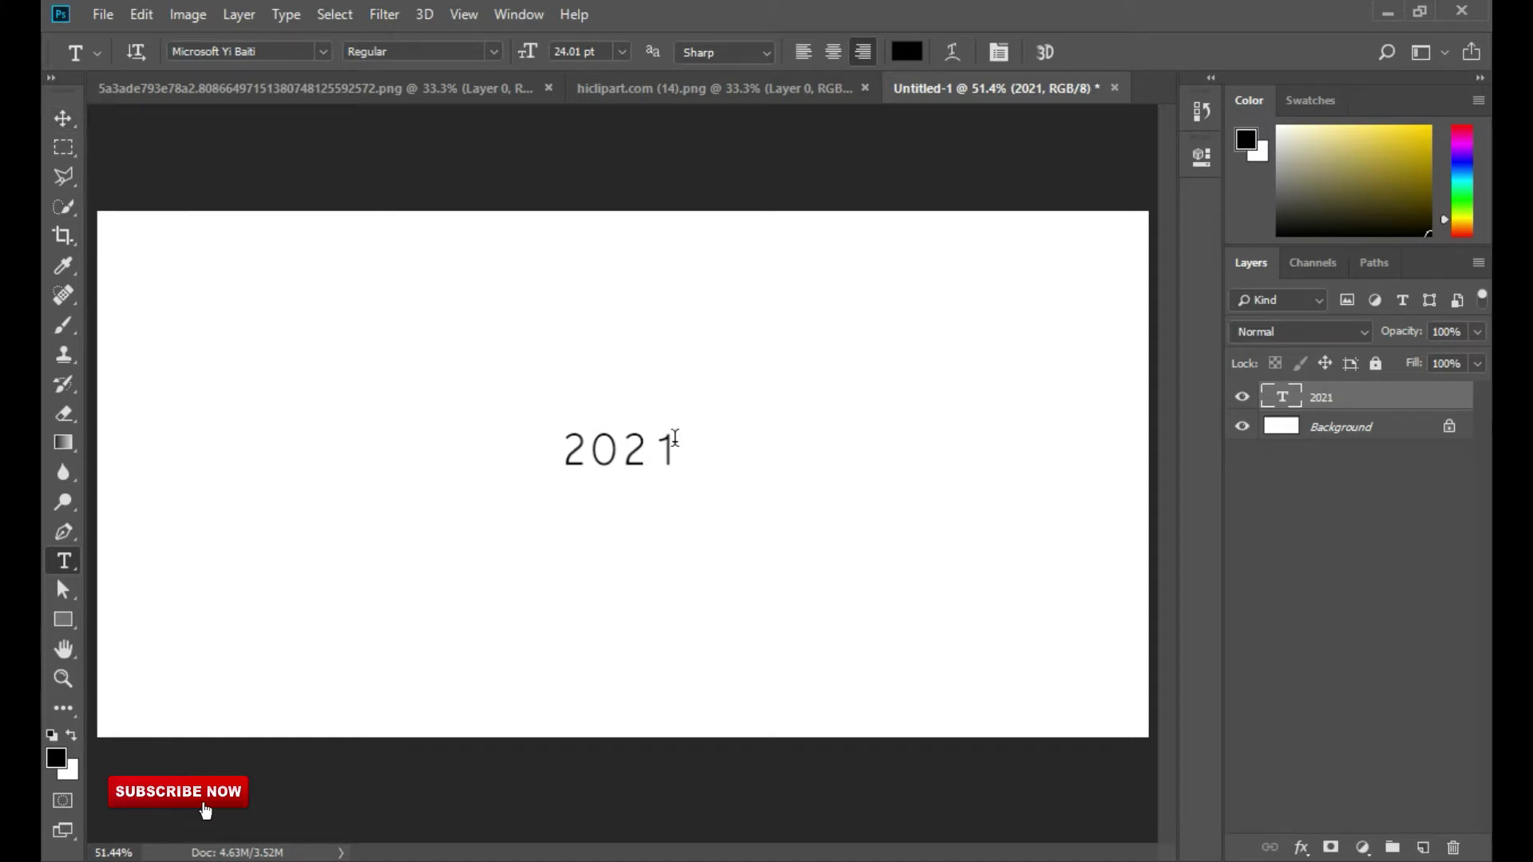
Change the font of the 2021 text to Bauhaus 93
drag(683, 439, 540, 438)
drag(649, 443, 1034, 482)
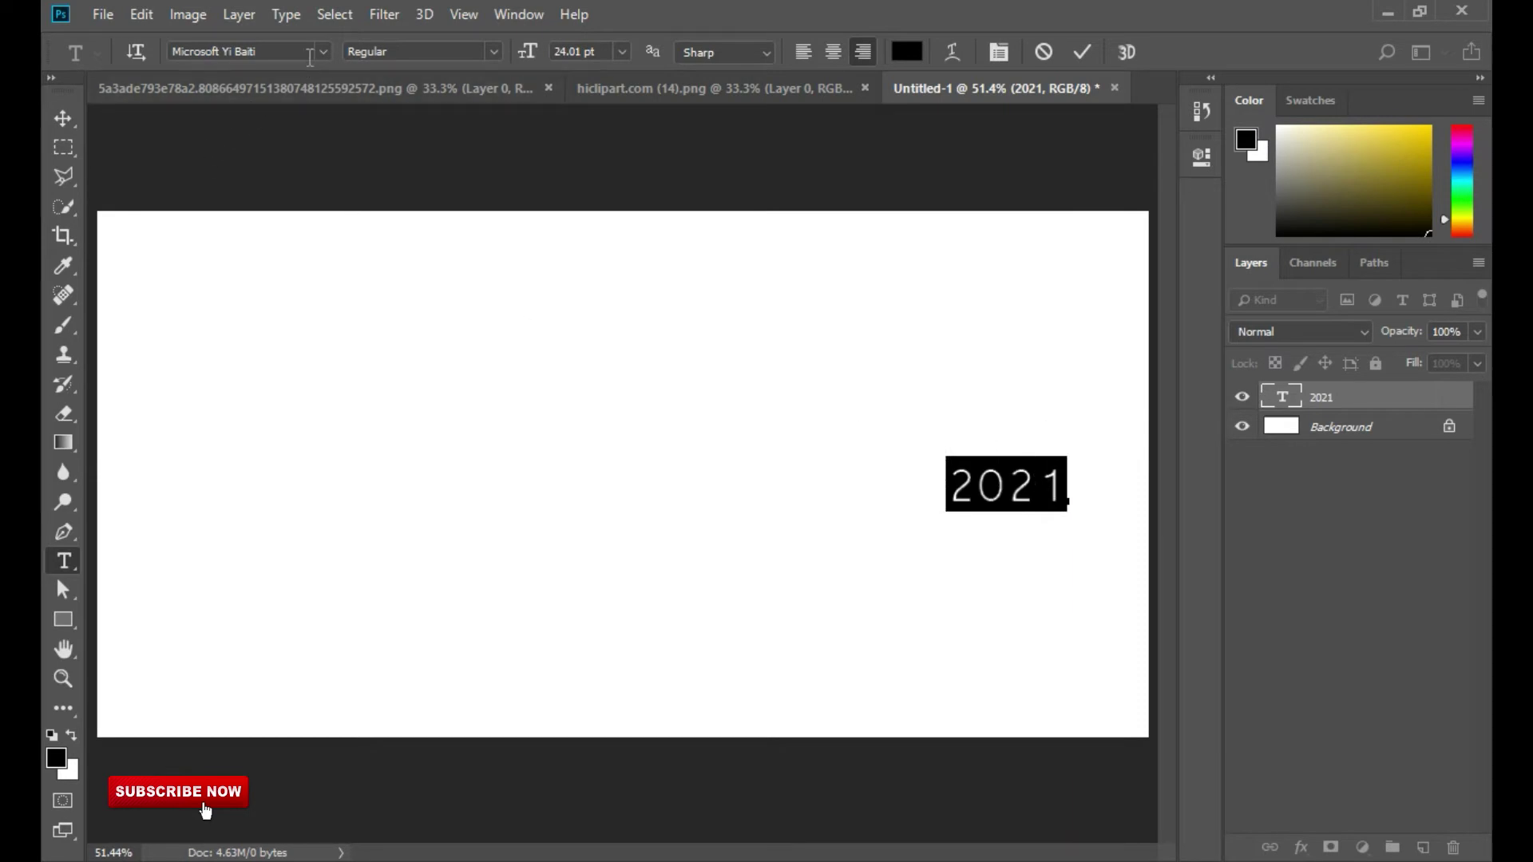
click(323, 51)
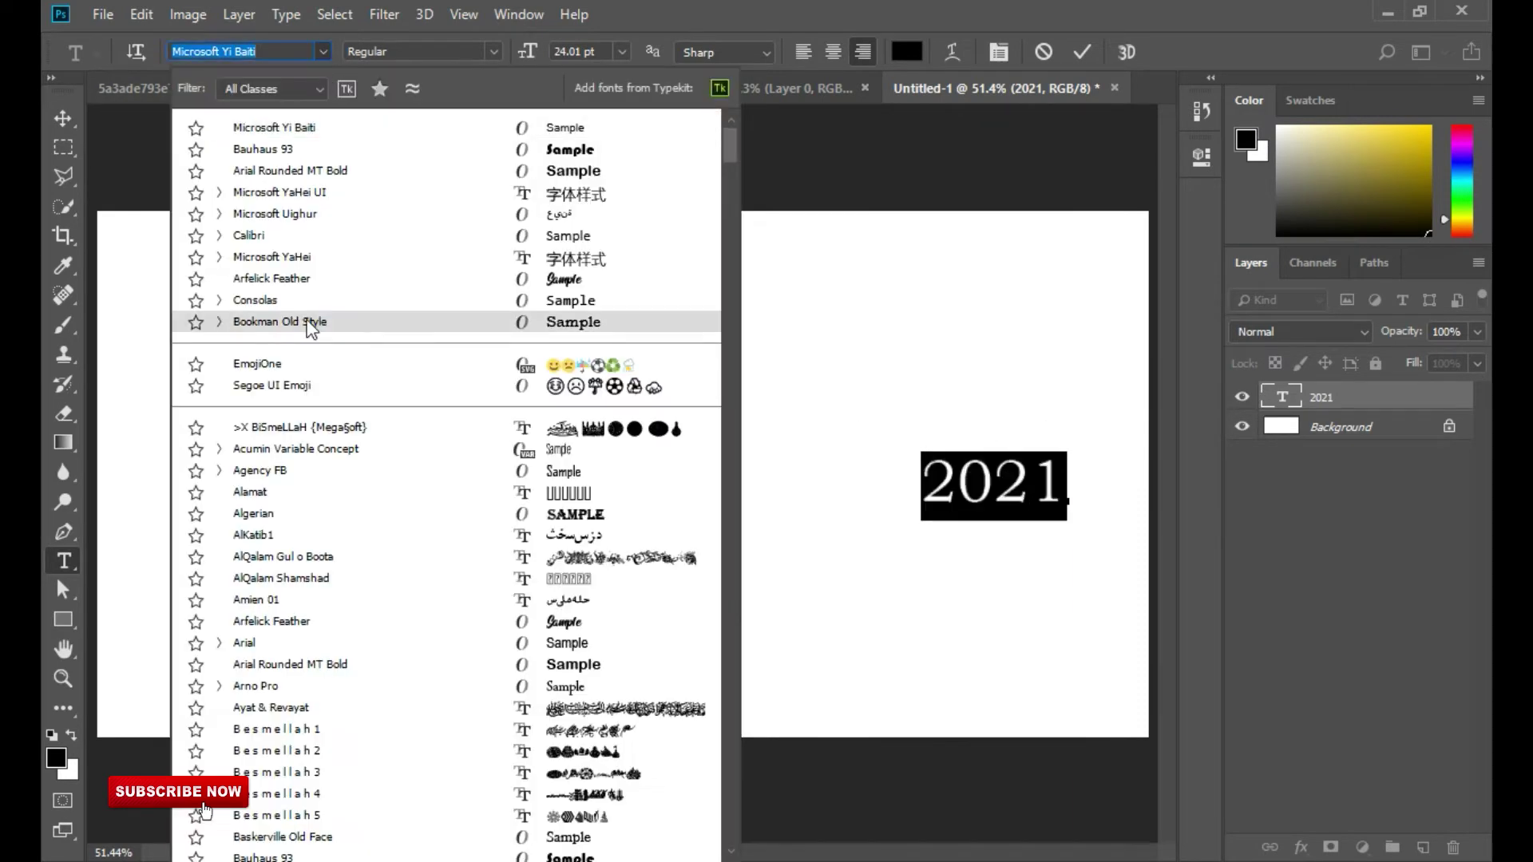
click(278, 152)
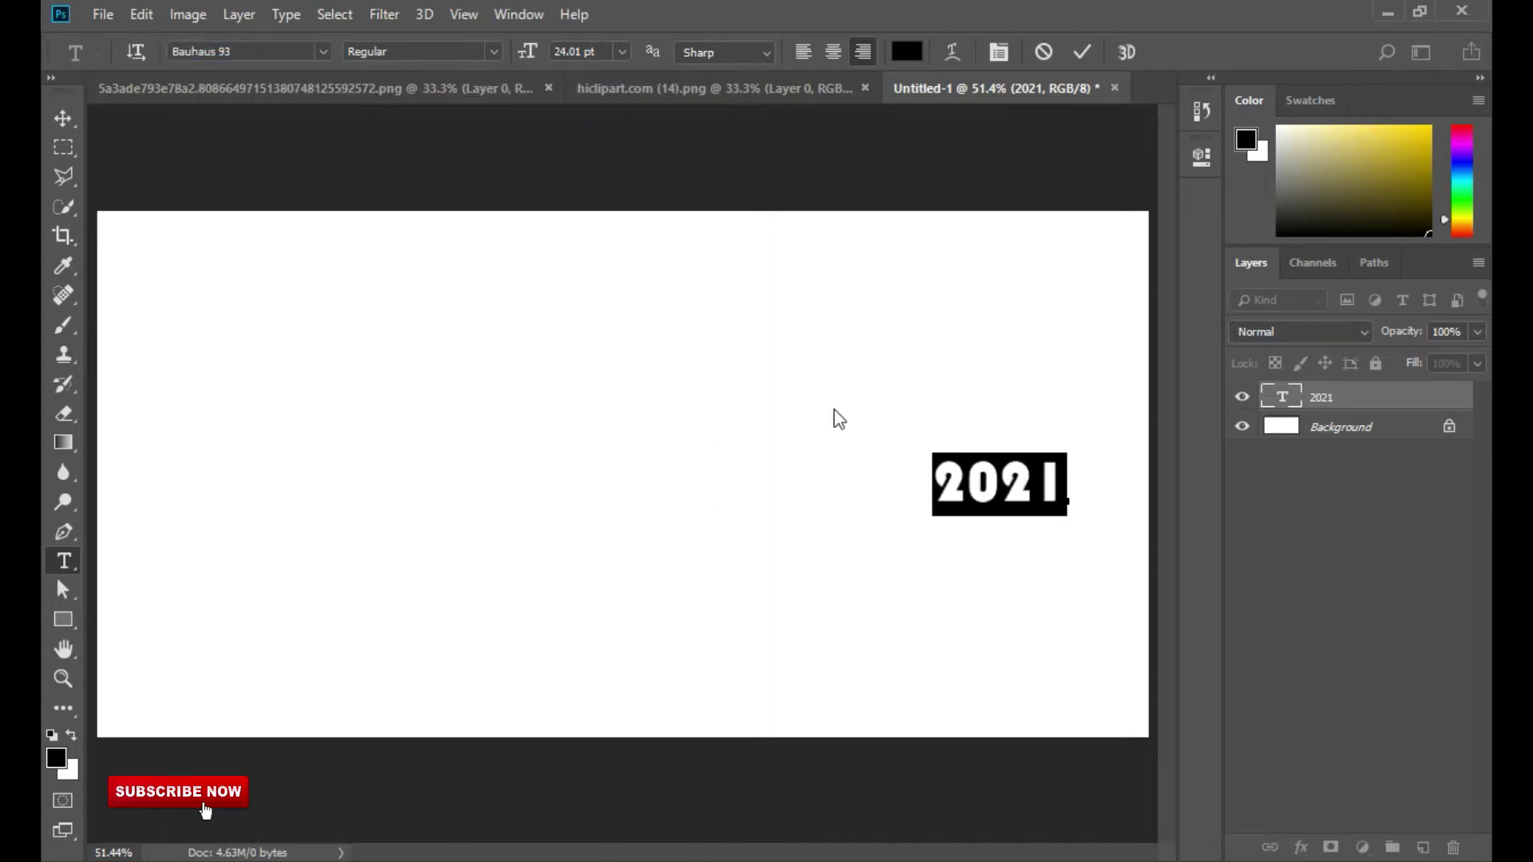
click(1082, 52)
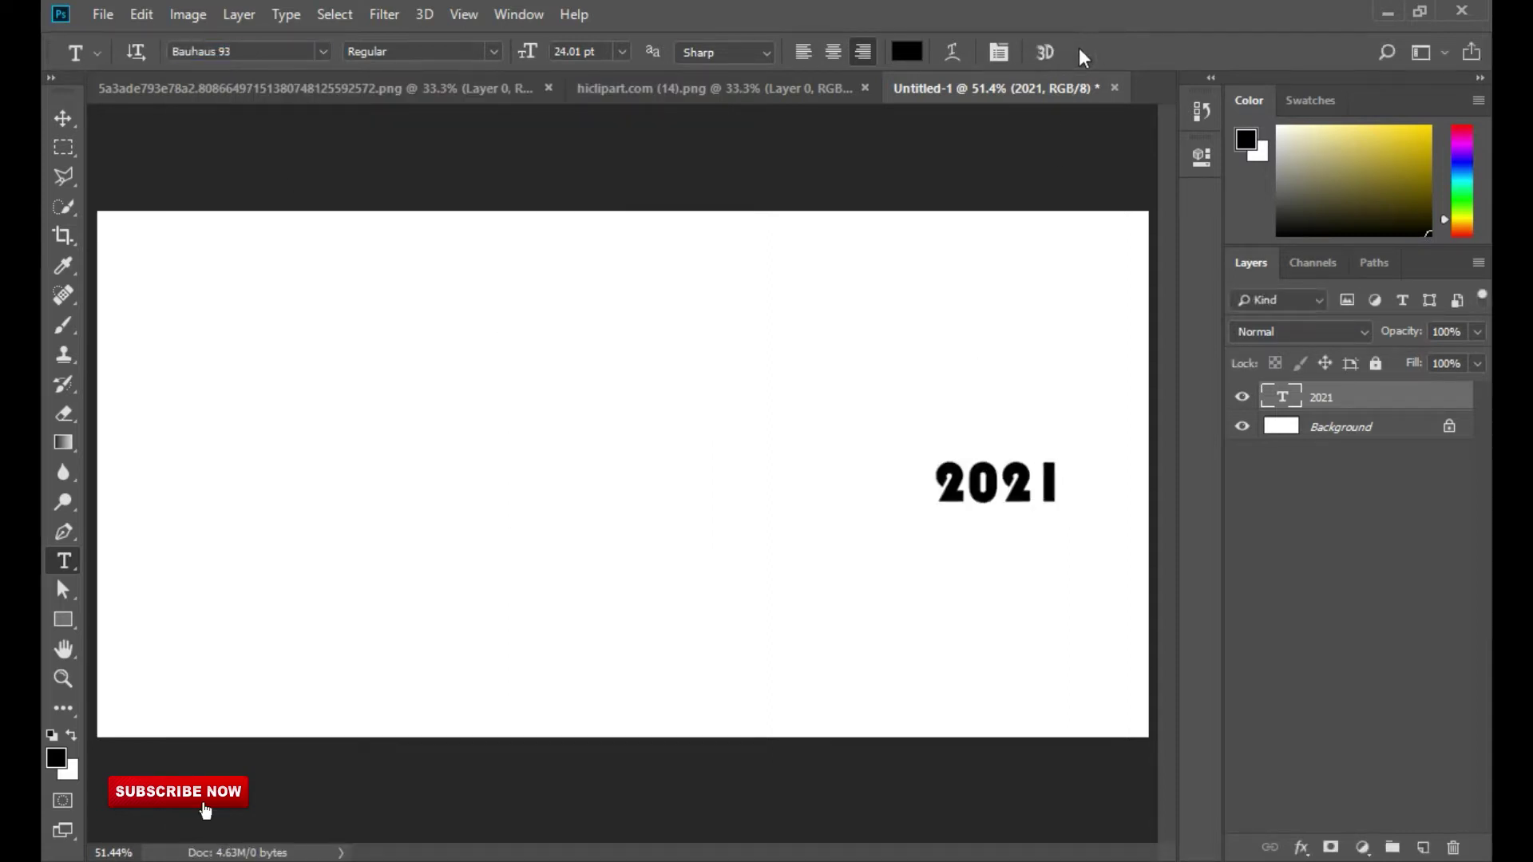
Move the 2021 text to the upper middle of the canvas and scale it up to about 507%
click(63, 118)
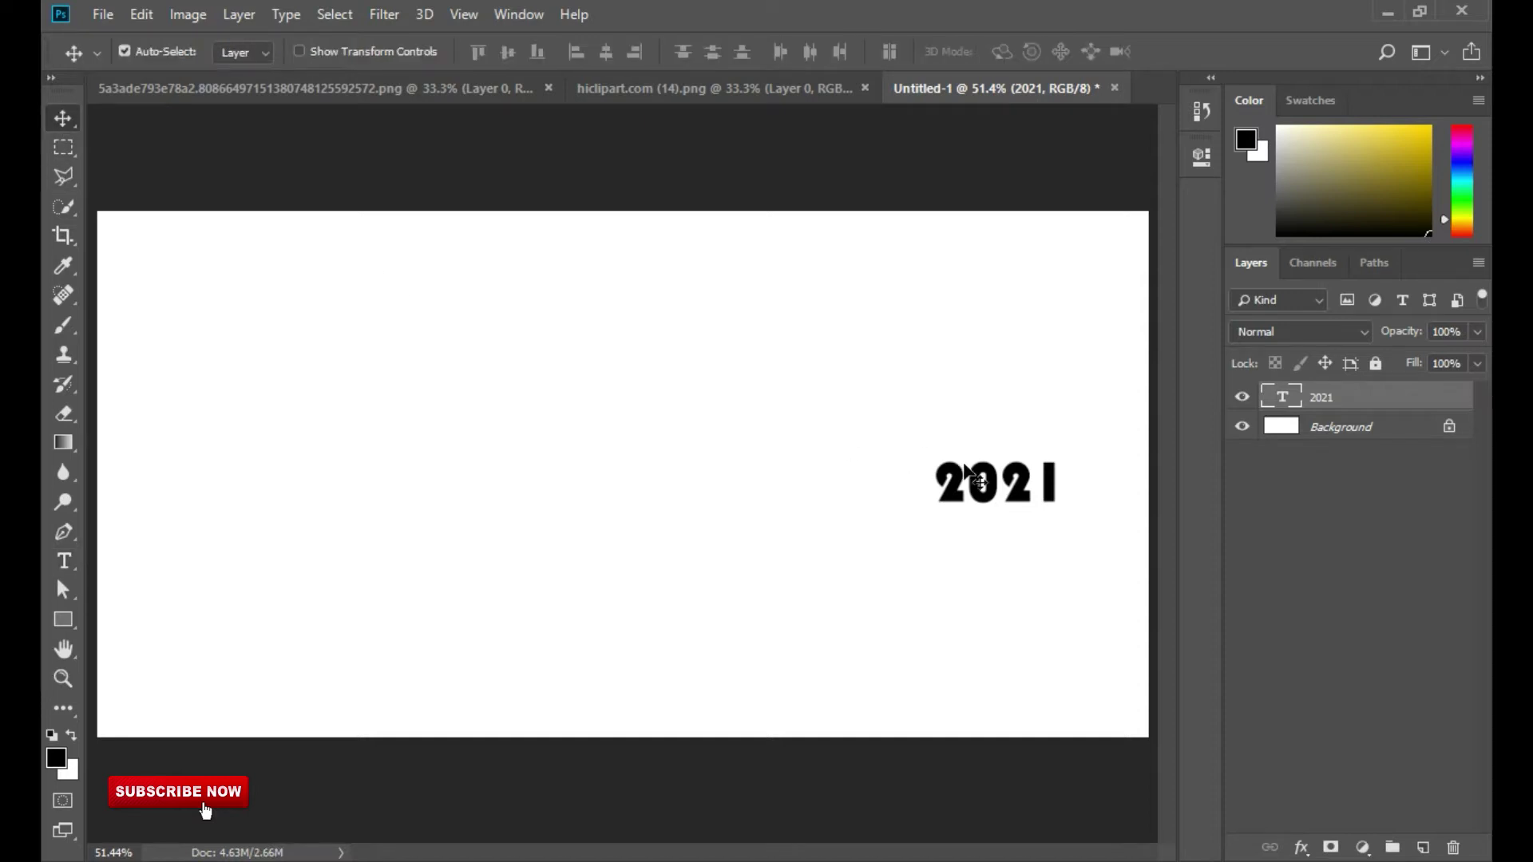
drag(955, 477, 581, 369)
key(ctrl+t)
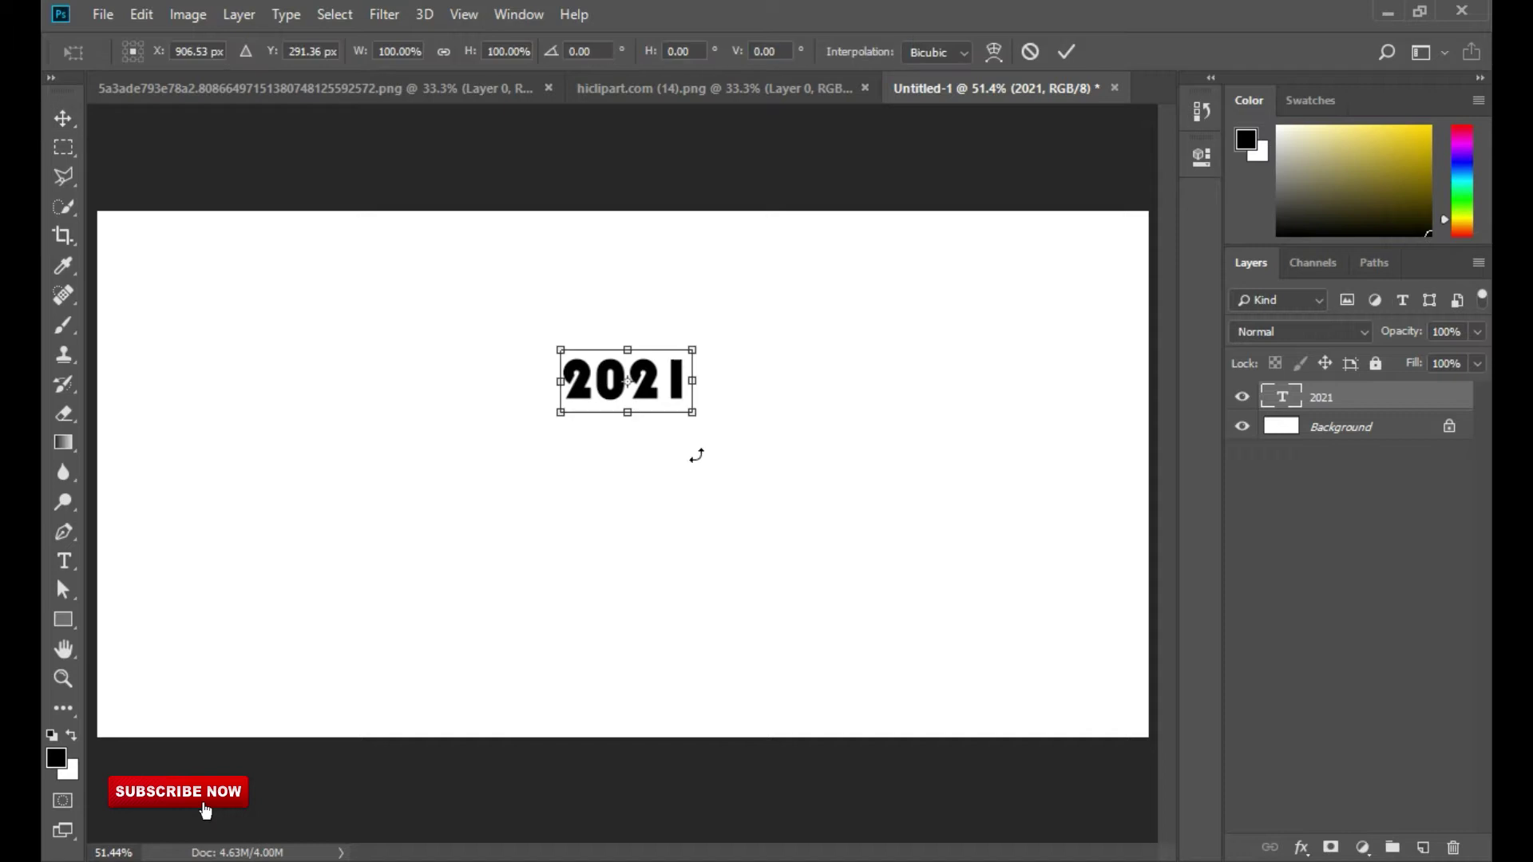
drag(696, 412, 962, 542)
drag(872, 439, 874, 479)
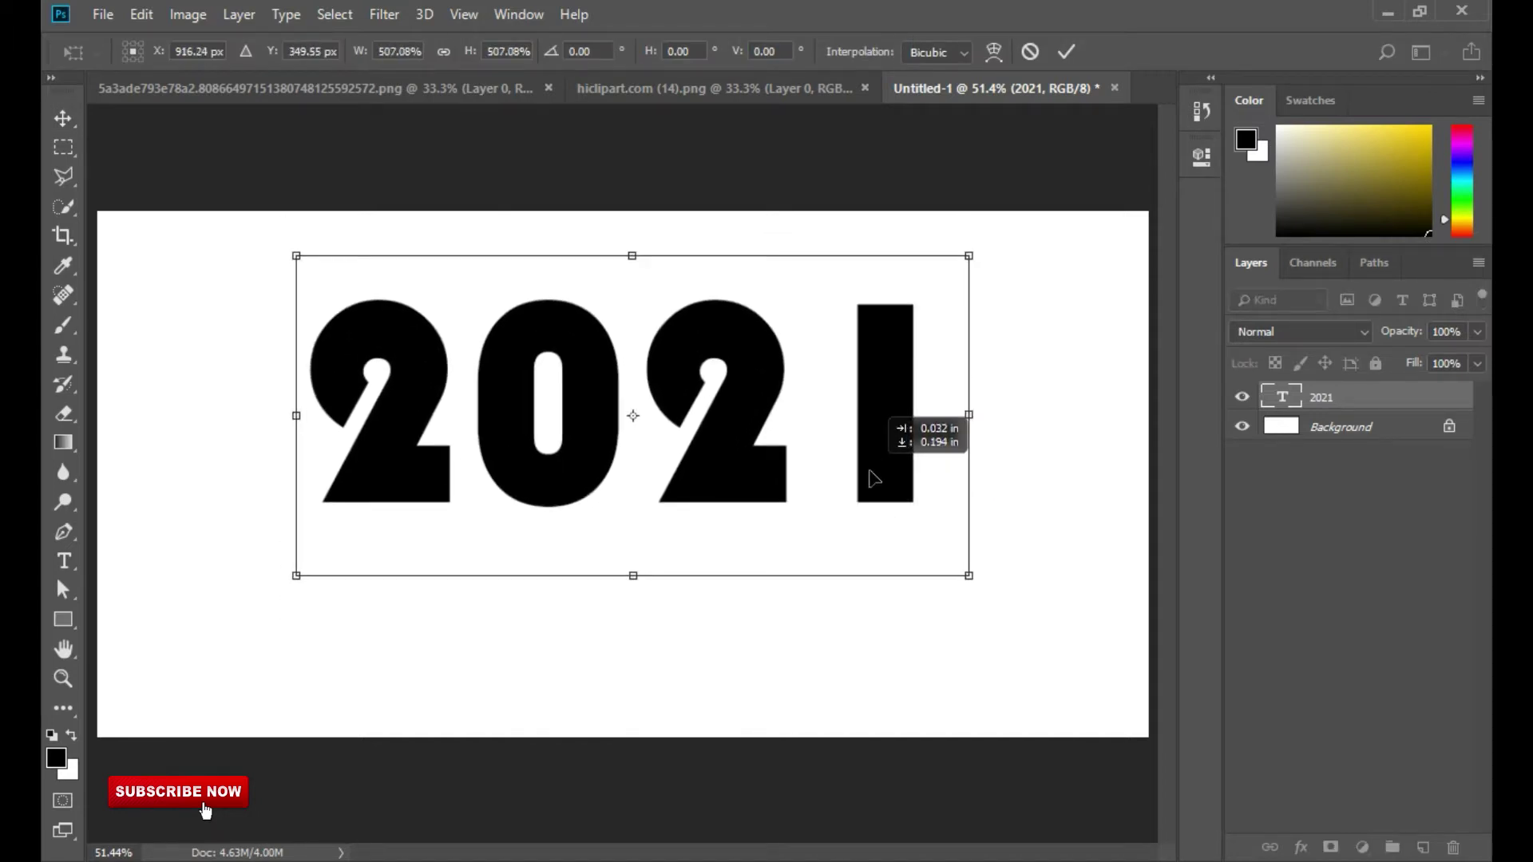
click(1068, 52)
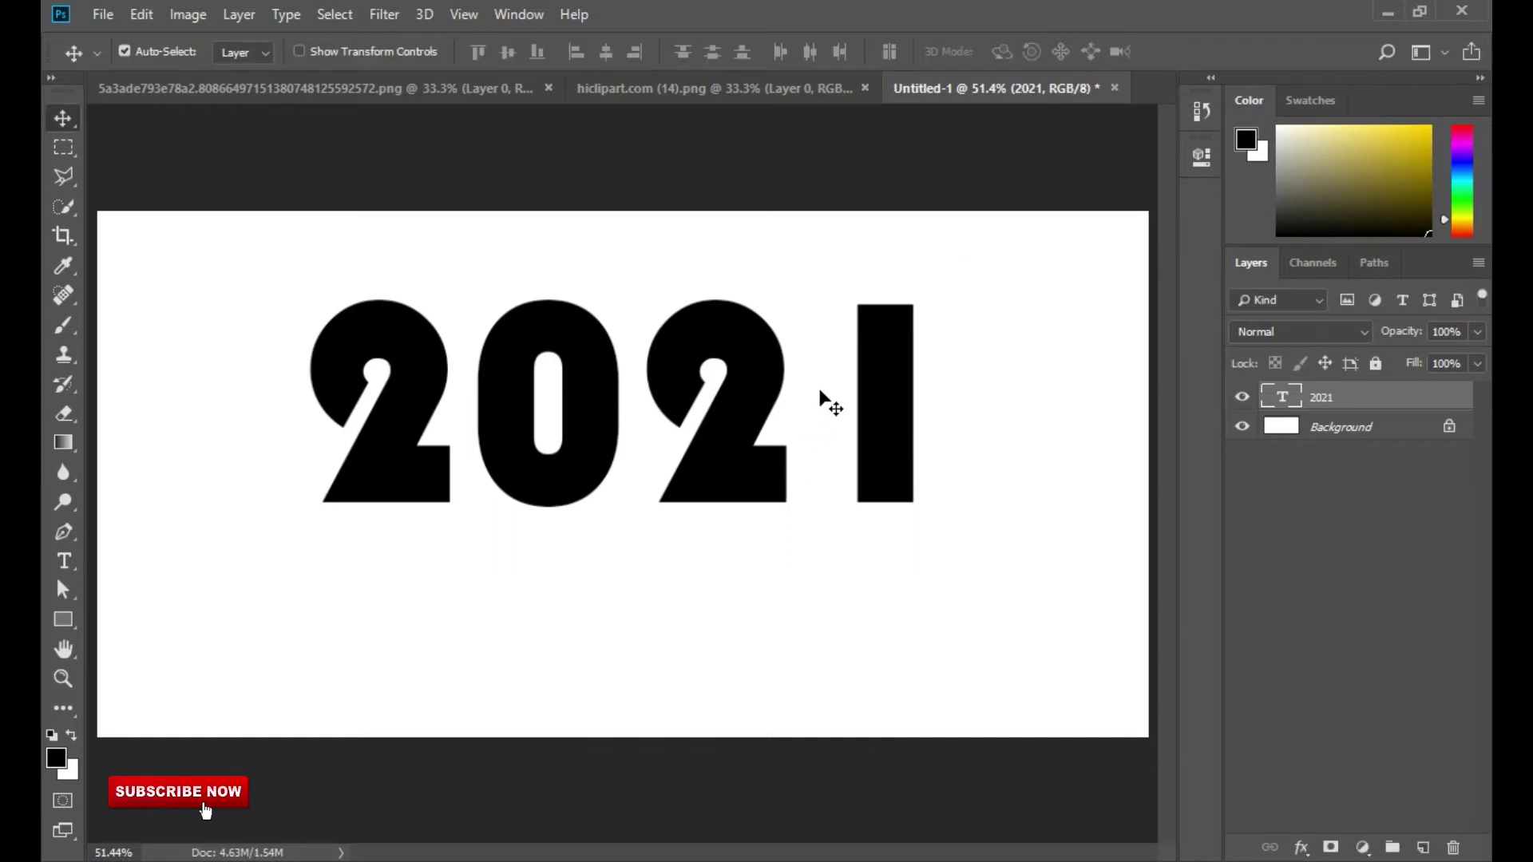
drag(771, 348, 760, 375)
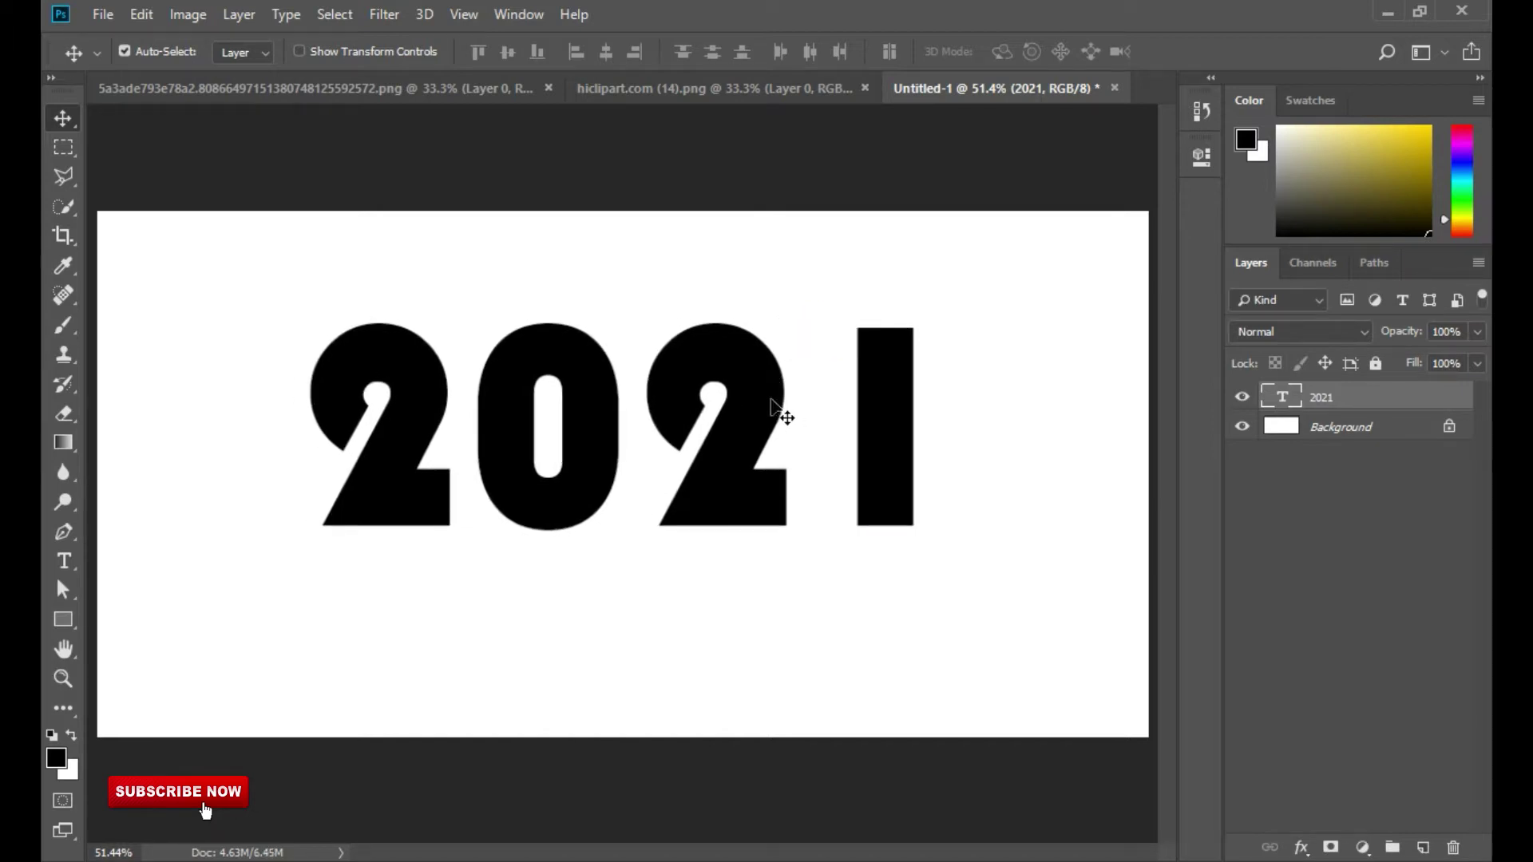
Centre the 2021 text horizontally on the whole canvas and clear the selection
click(352, 22)
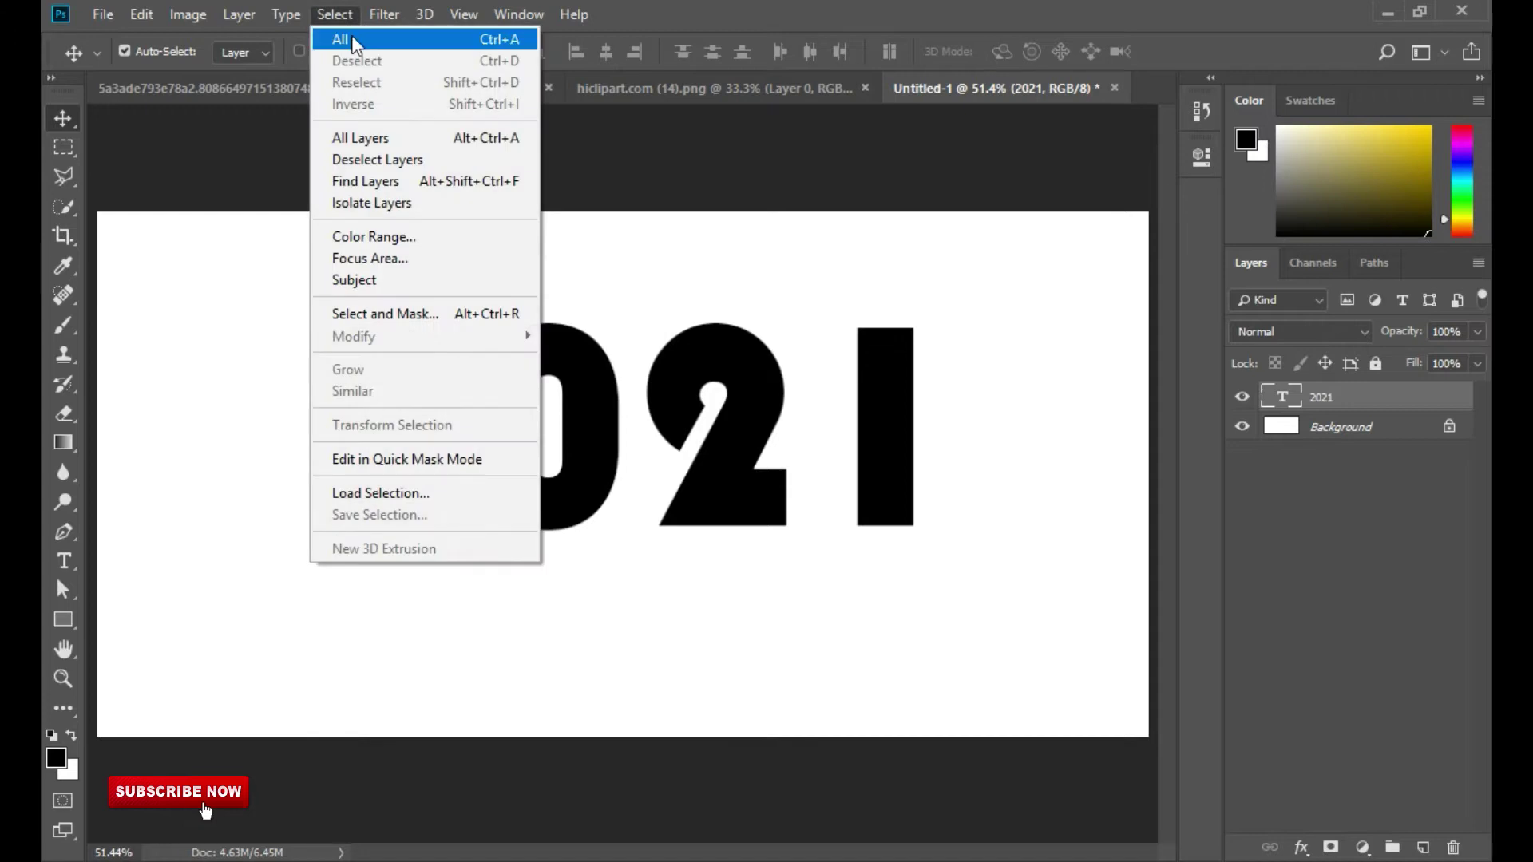
click(351, 35)
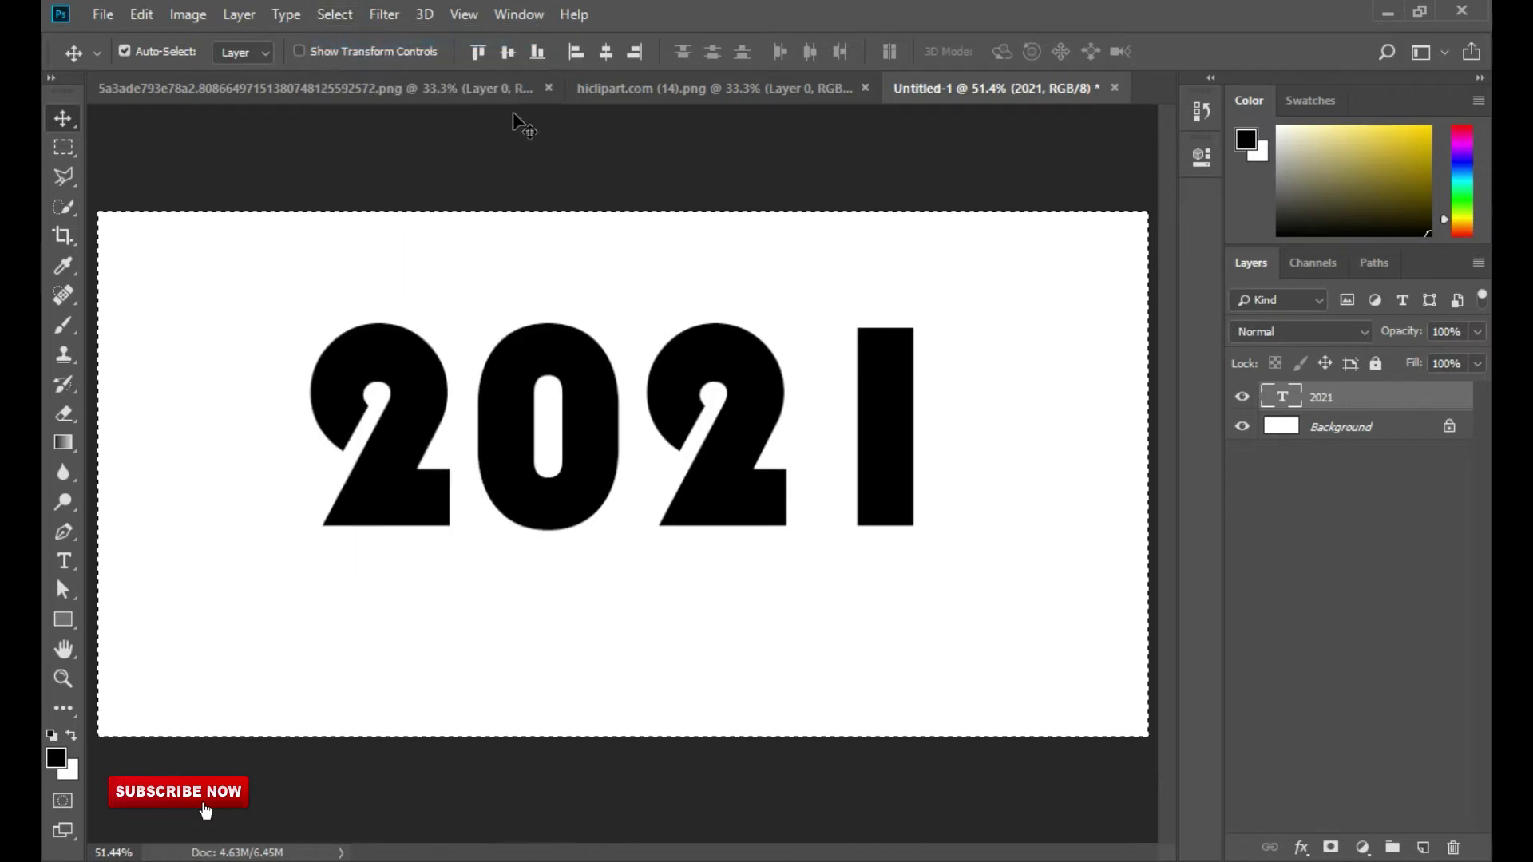
click(610, 57)
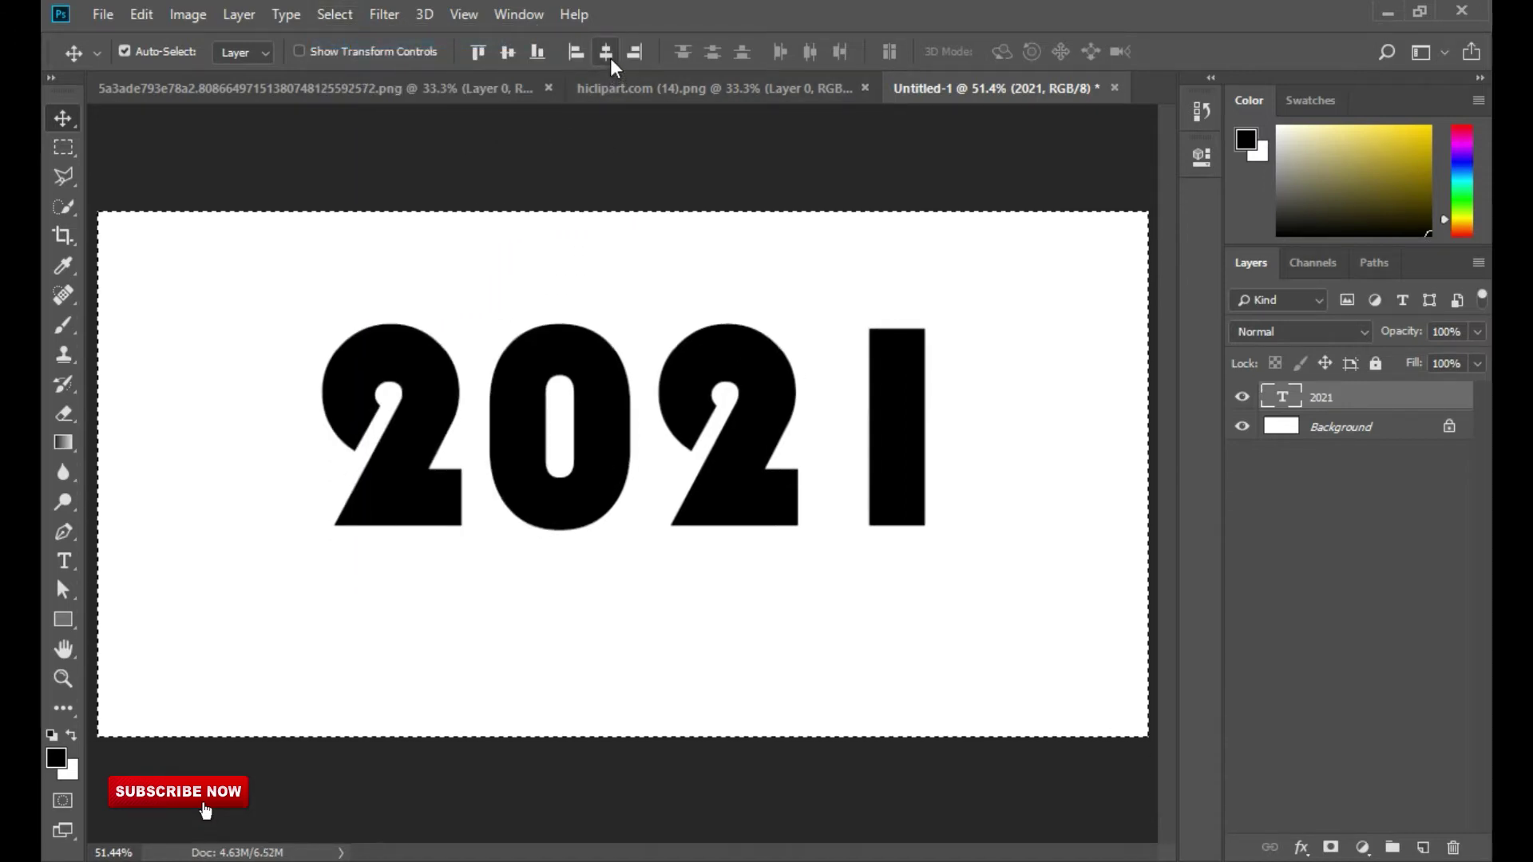
click(340, 17)
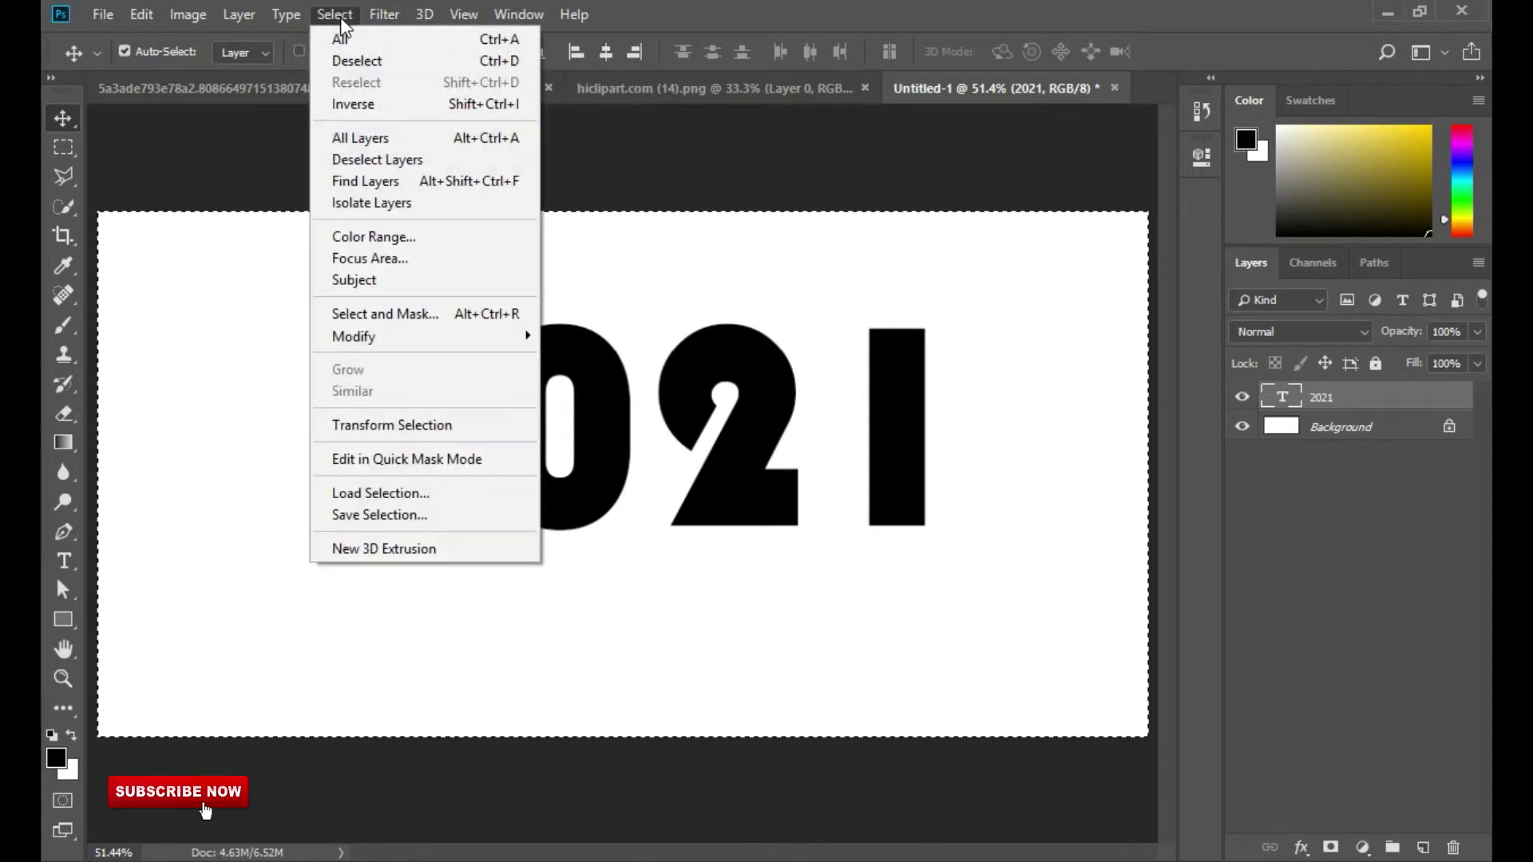
click(354, 60)
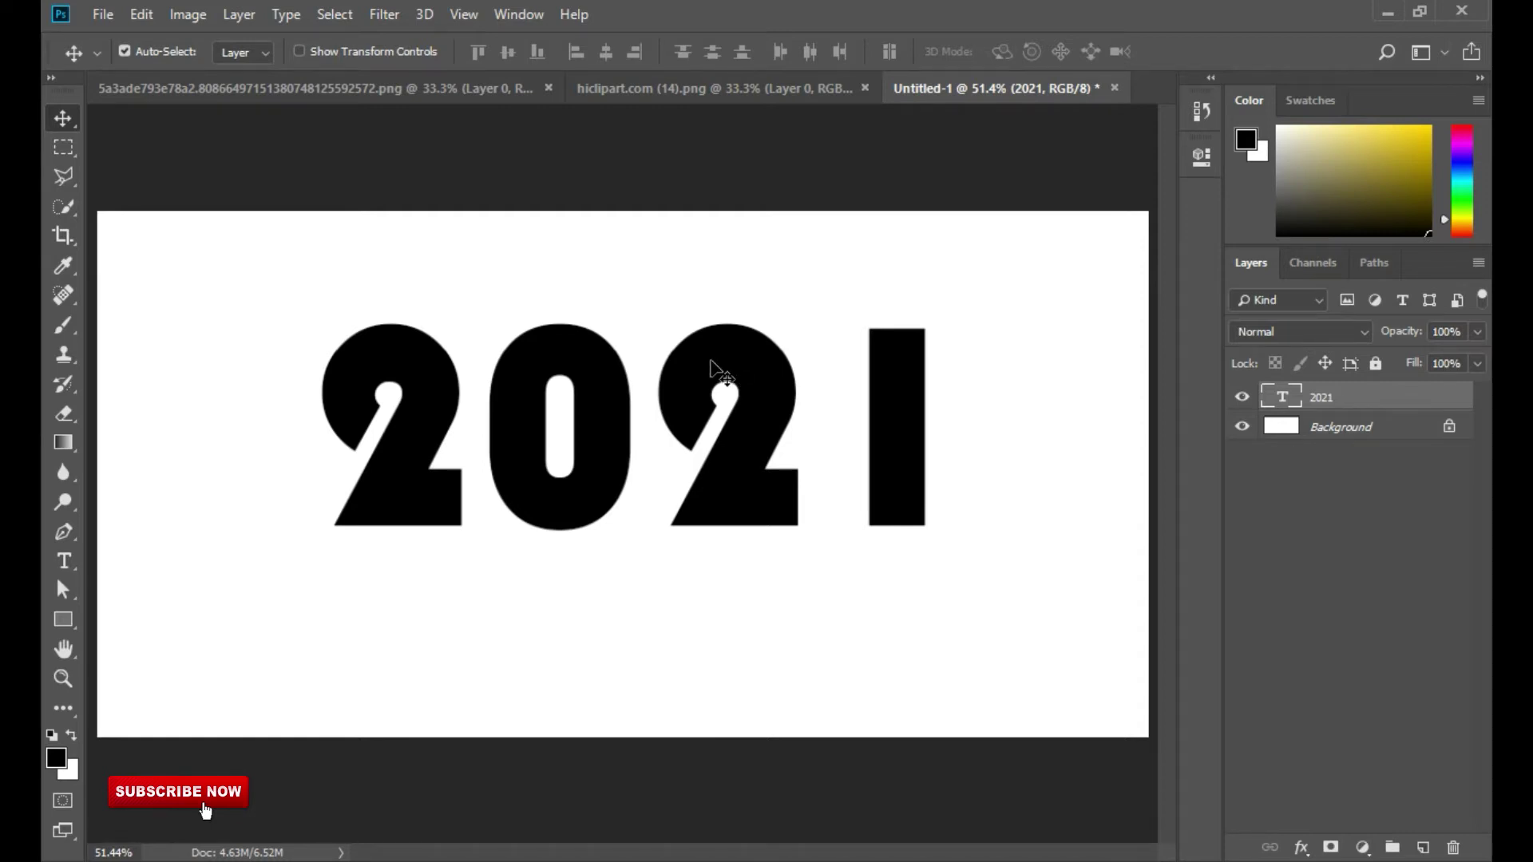
Add a text layer reading HAPPY NEW YEAR below 2021 and move it toward the canvas's lower right
click(61, 565)
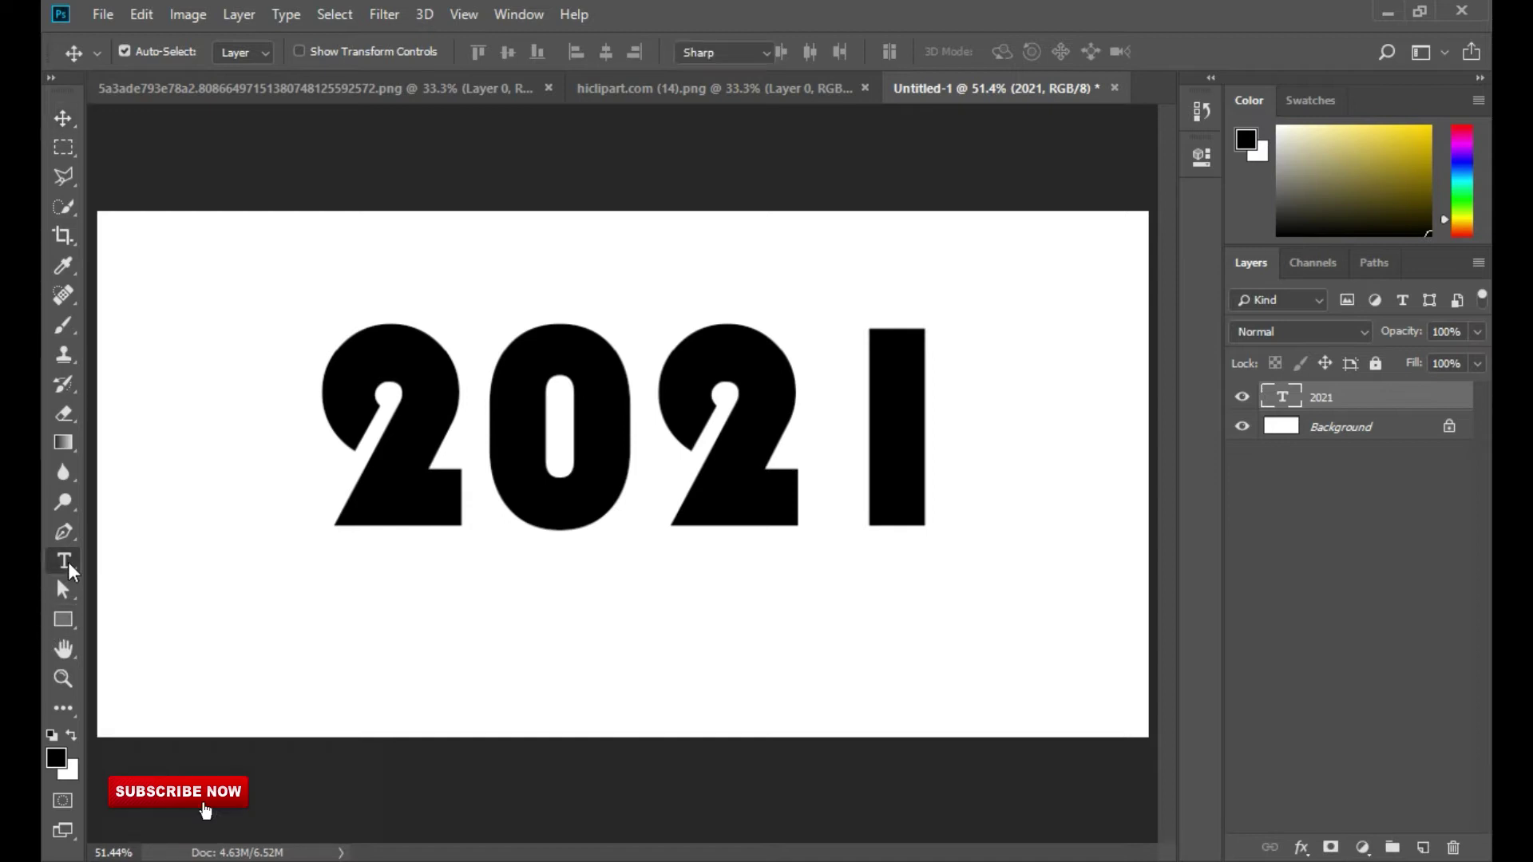
click(717, 623)
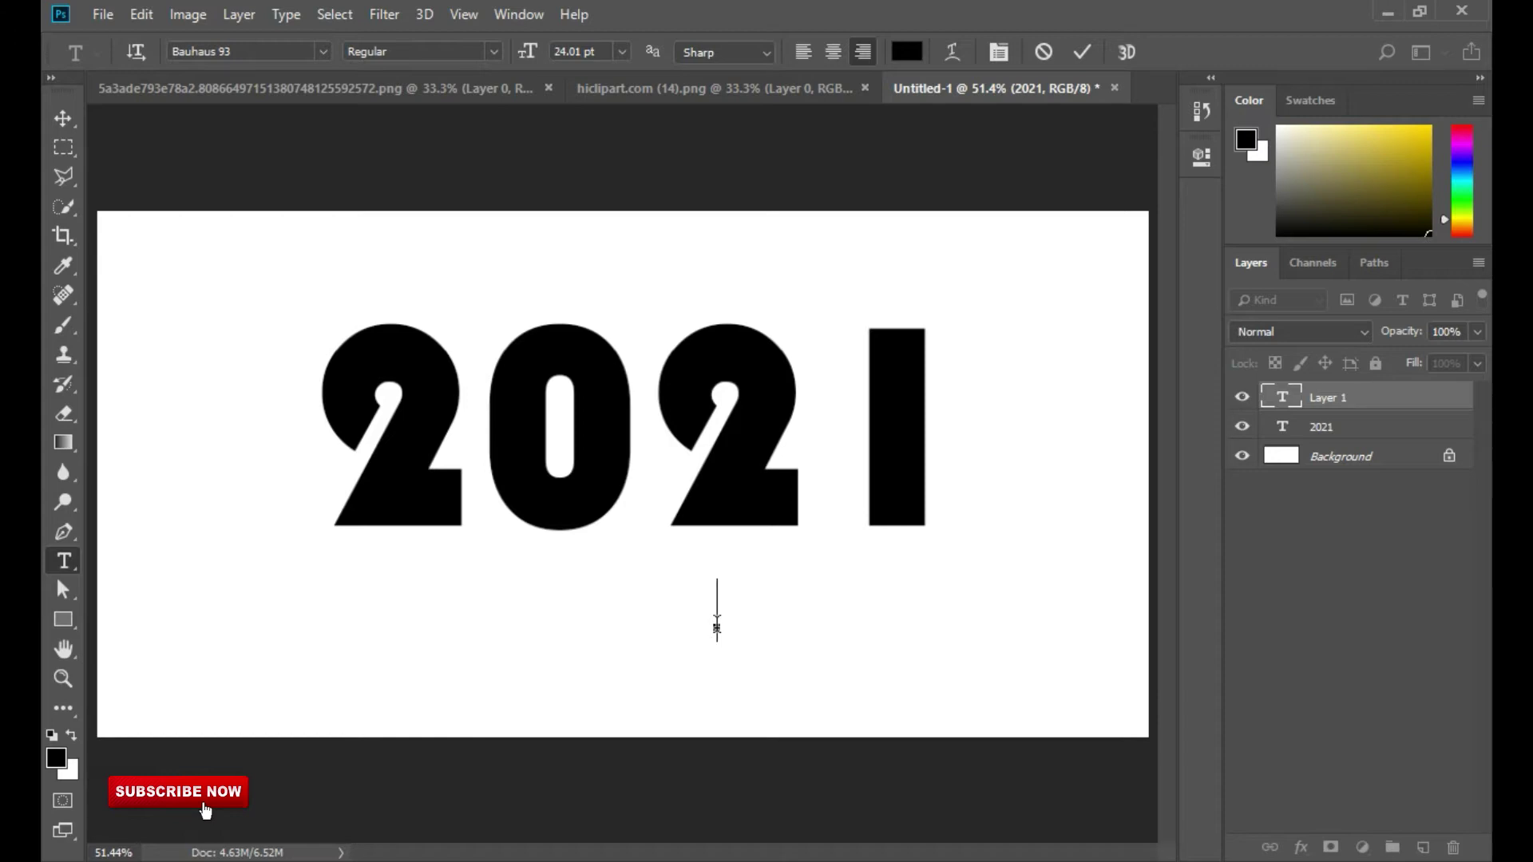
text(HAPPT)
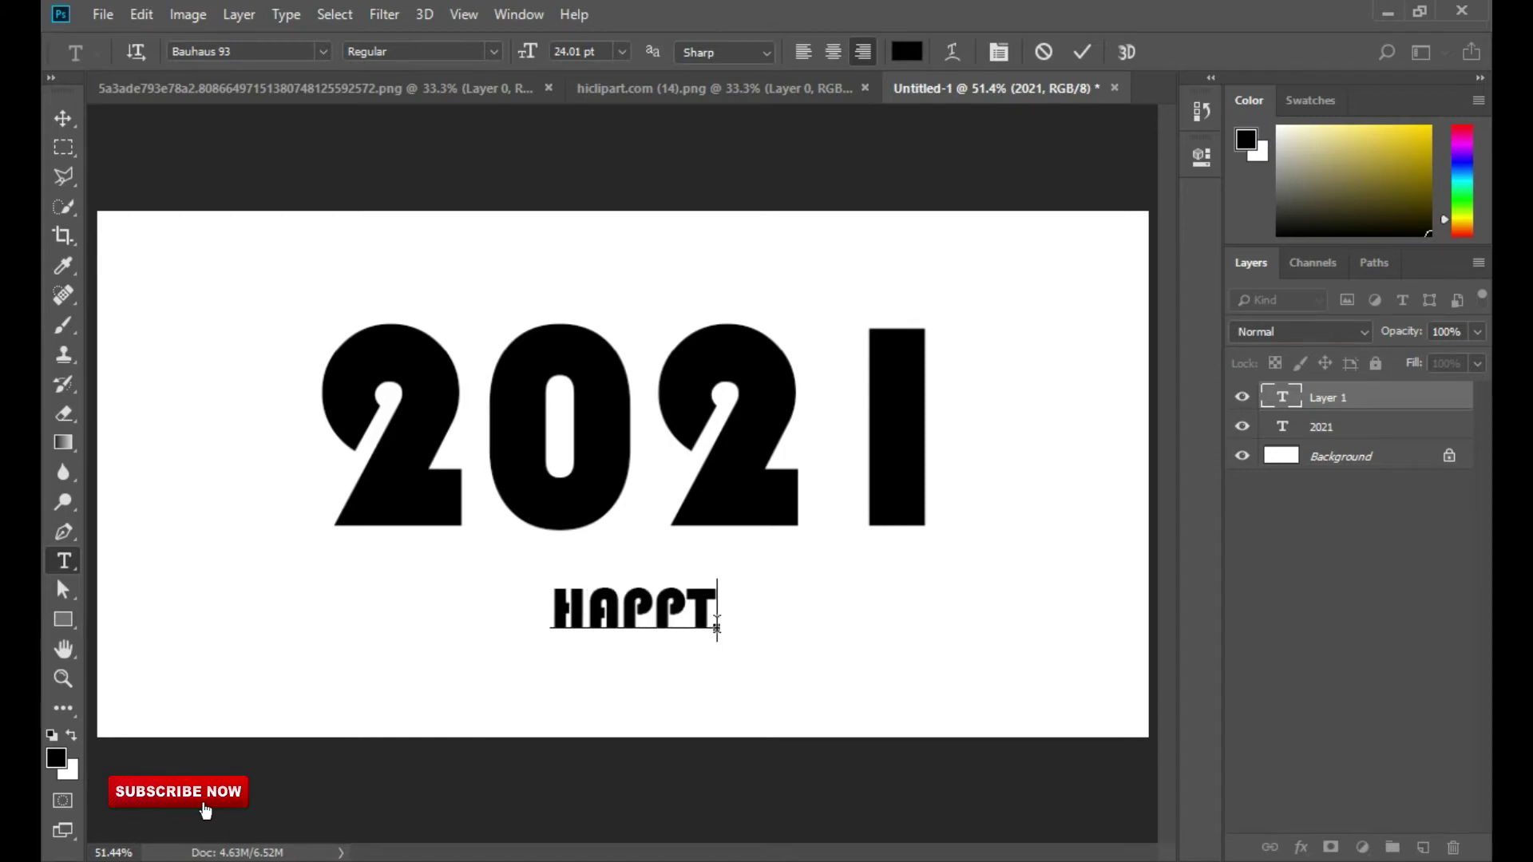
key(BackSpace)
text(Y )
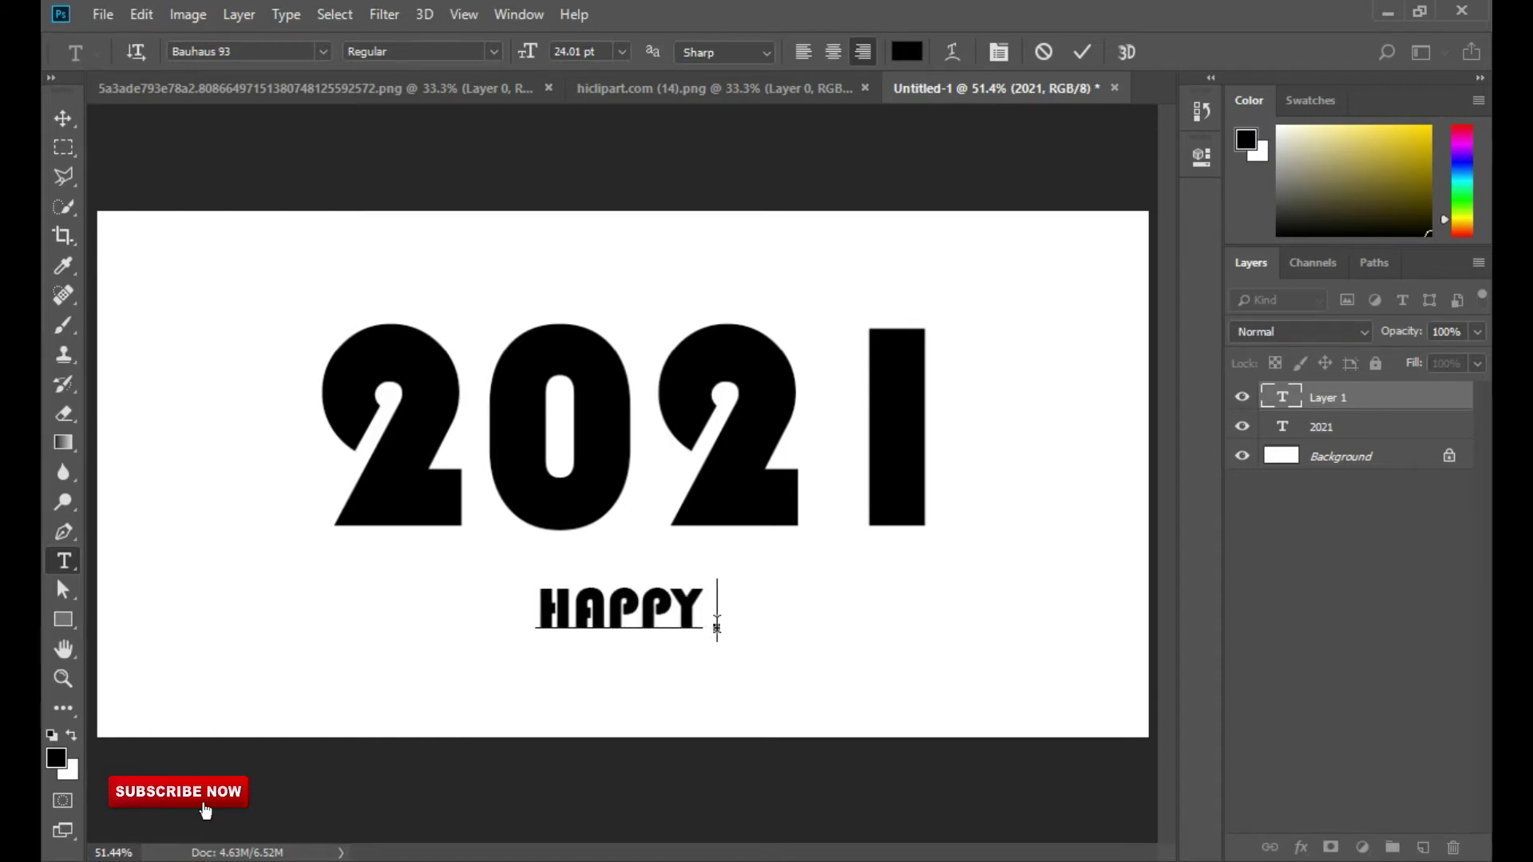
text(NEW)
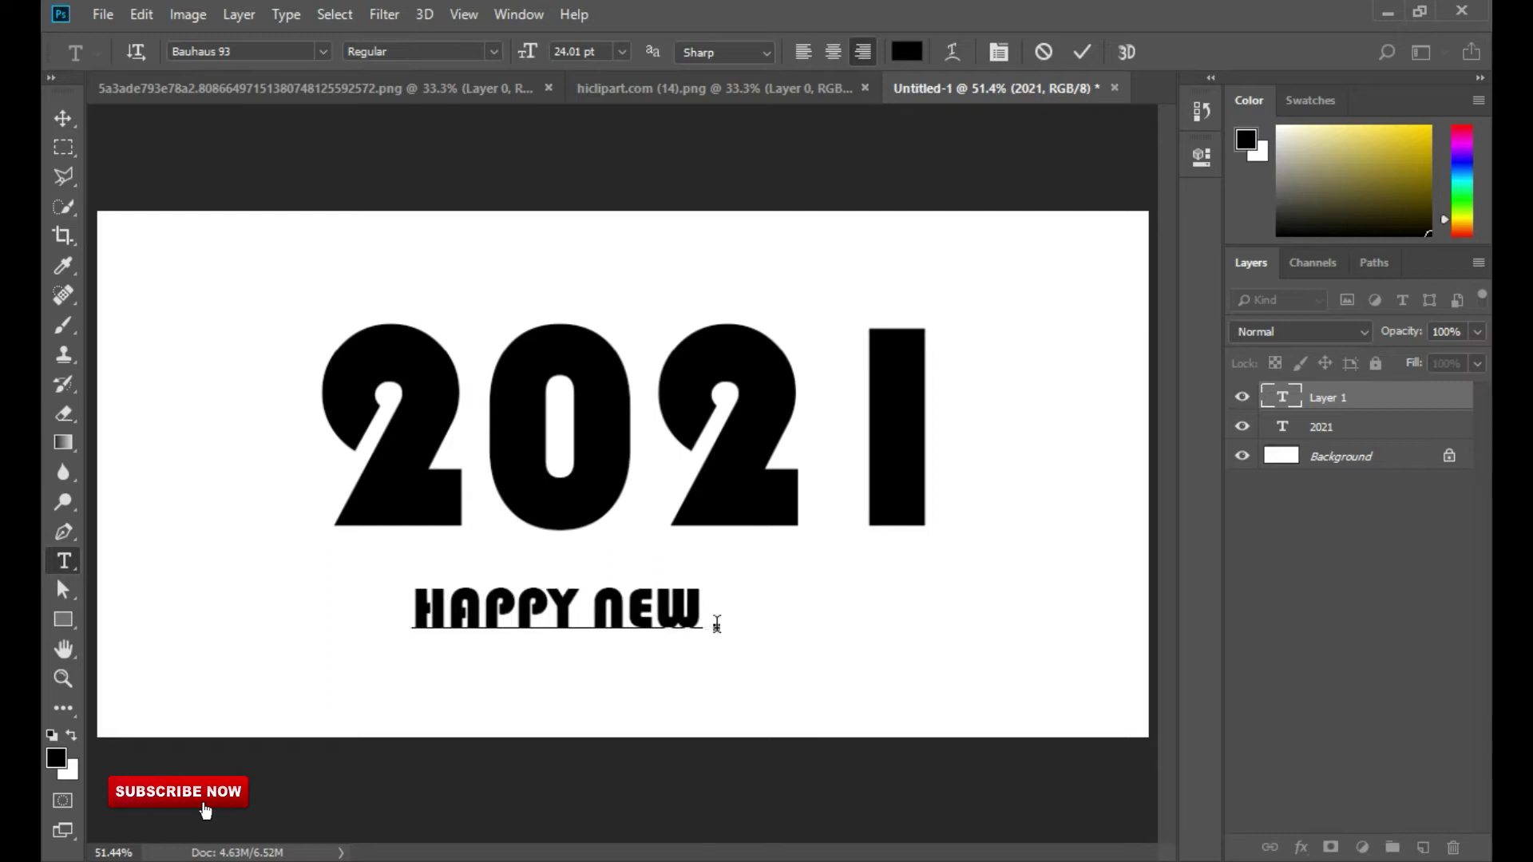
text( YEAR)
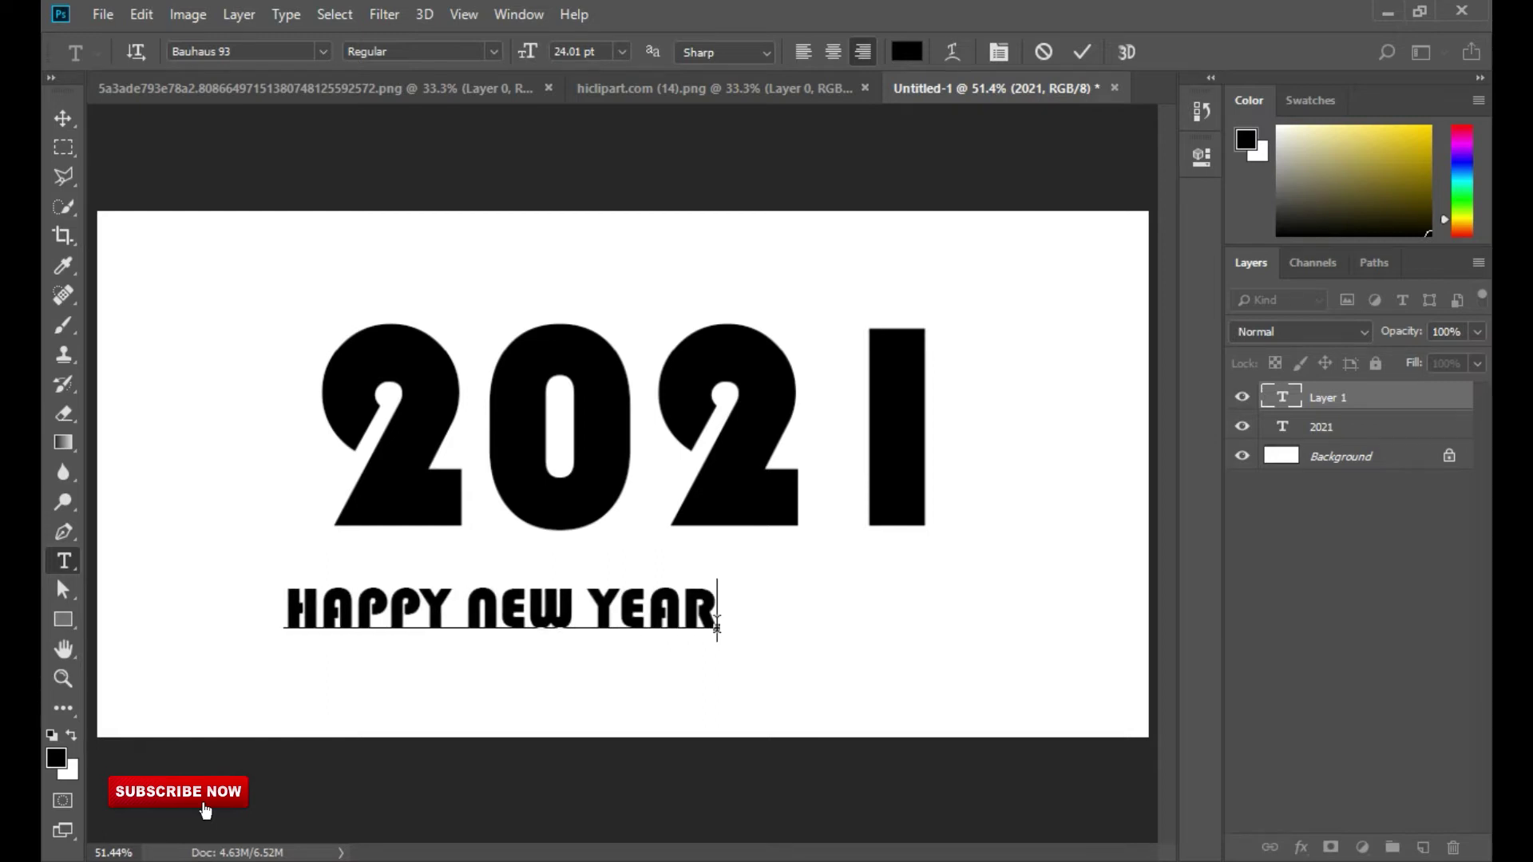
click(1081, 52)
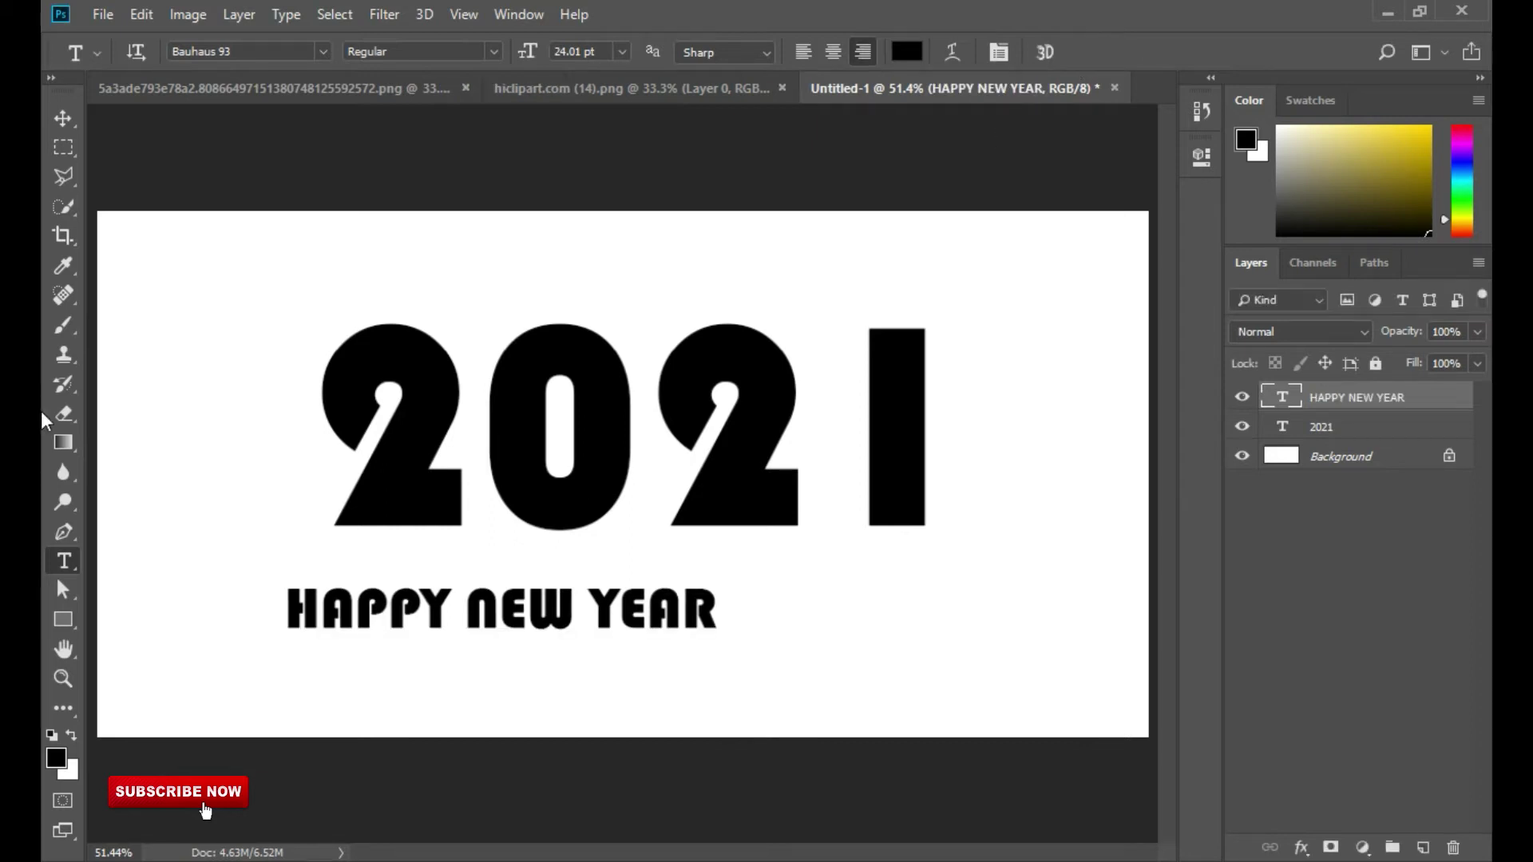
click(63, 118)
drag(537, 619, 890, 626)
Change the font of the HAPPY NEW YEAR text to Microsoft YaHei UI Regular
click(64, 561)
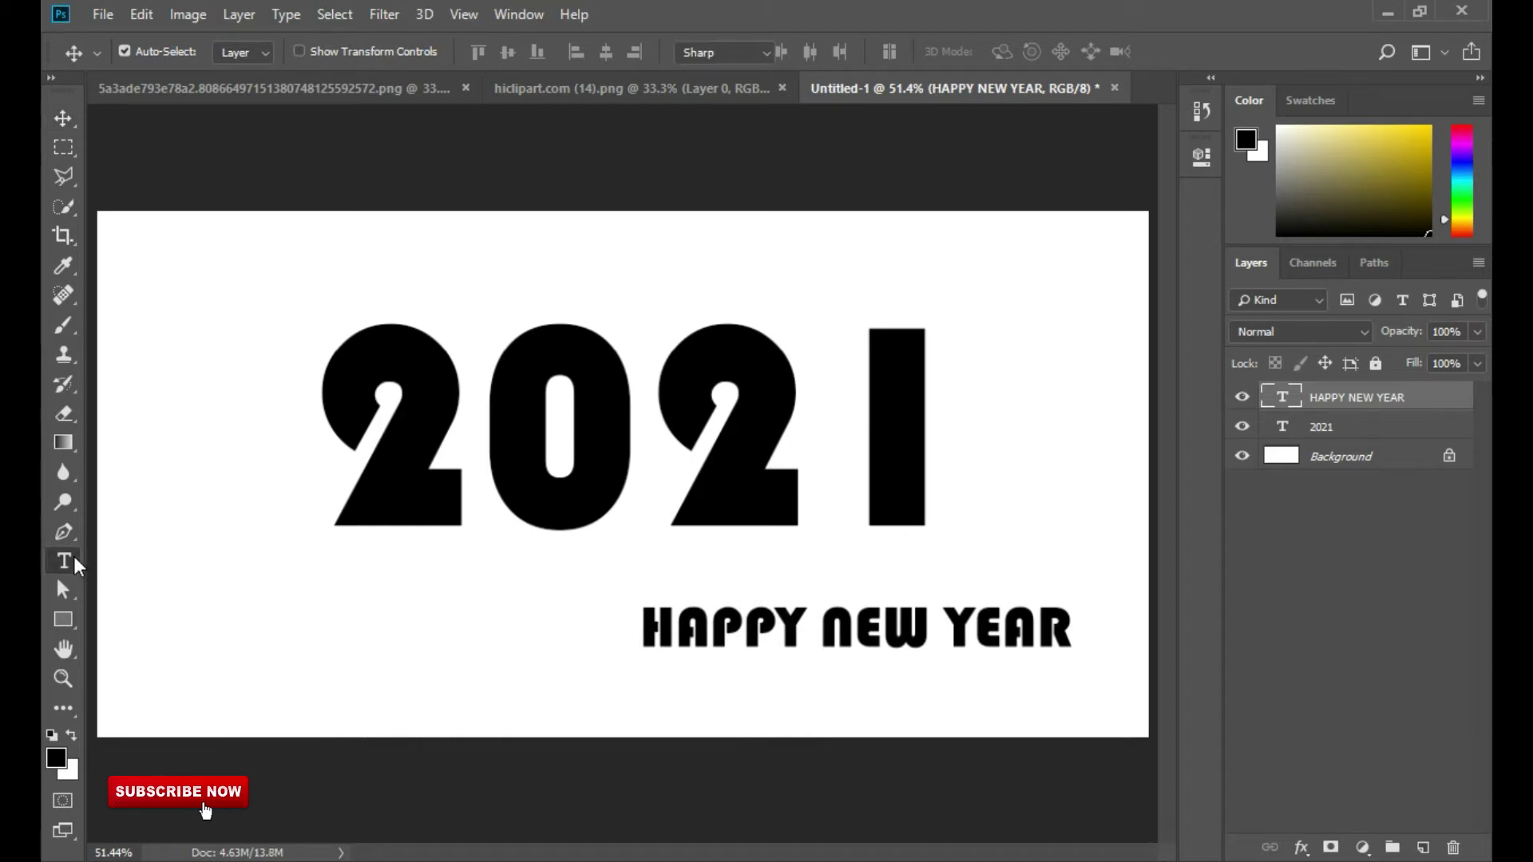
drag(1070, 628, 820, 639)
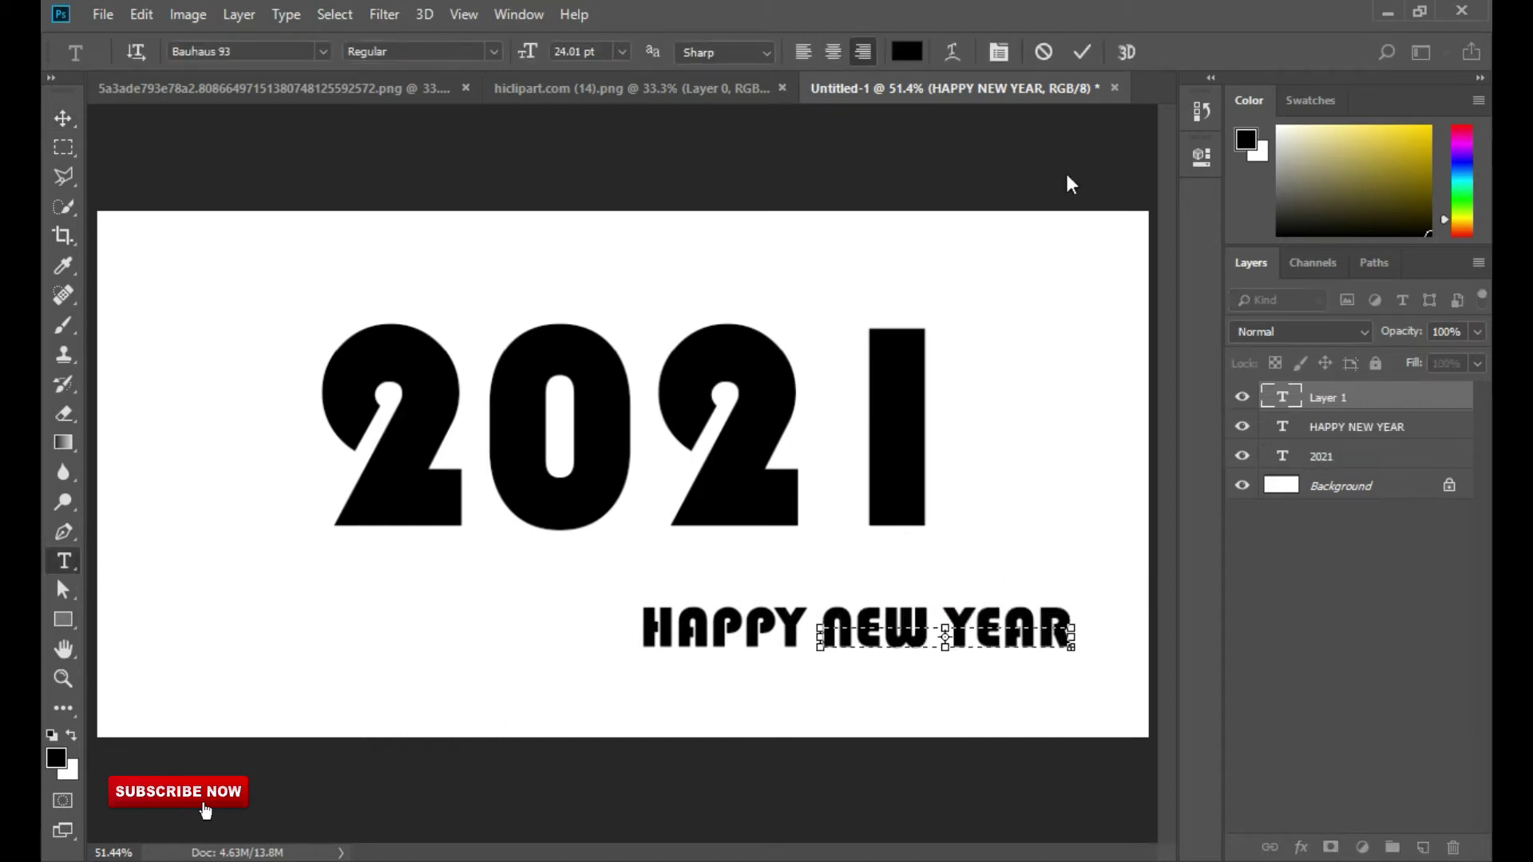
click(1075, 52)
click(1063, 618)
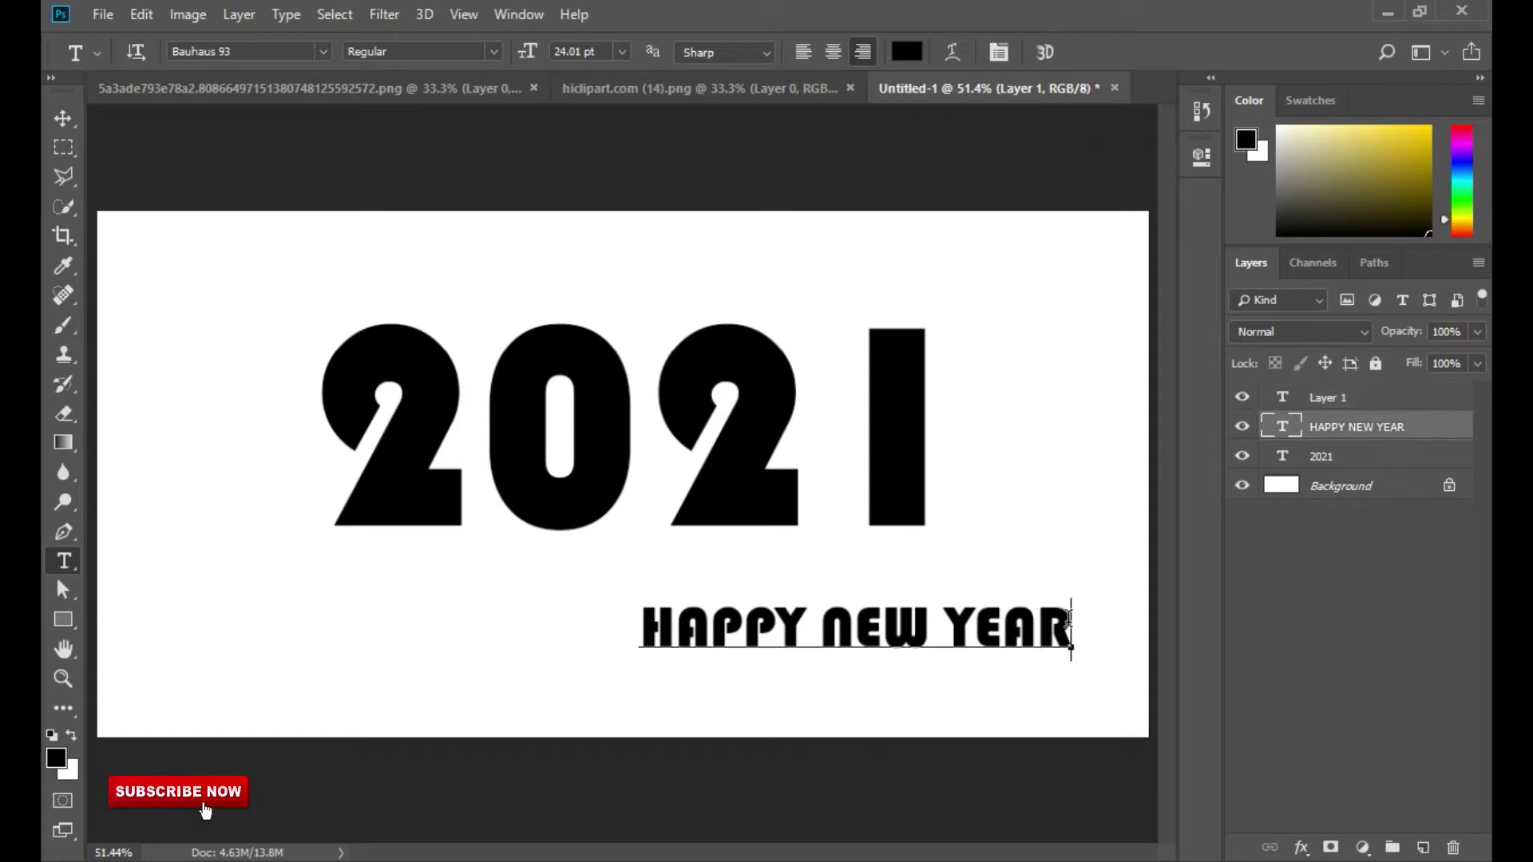
drag(1062, 618, 595, 623)
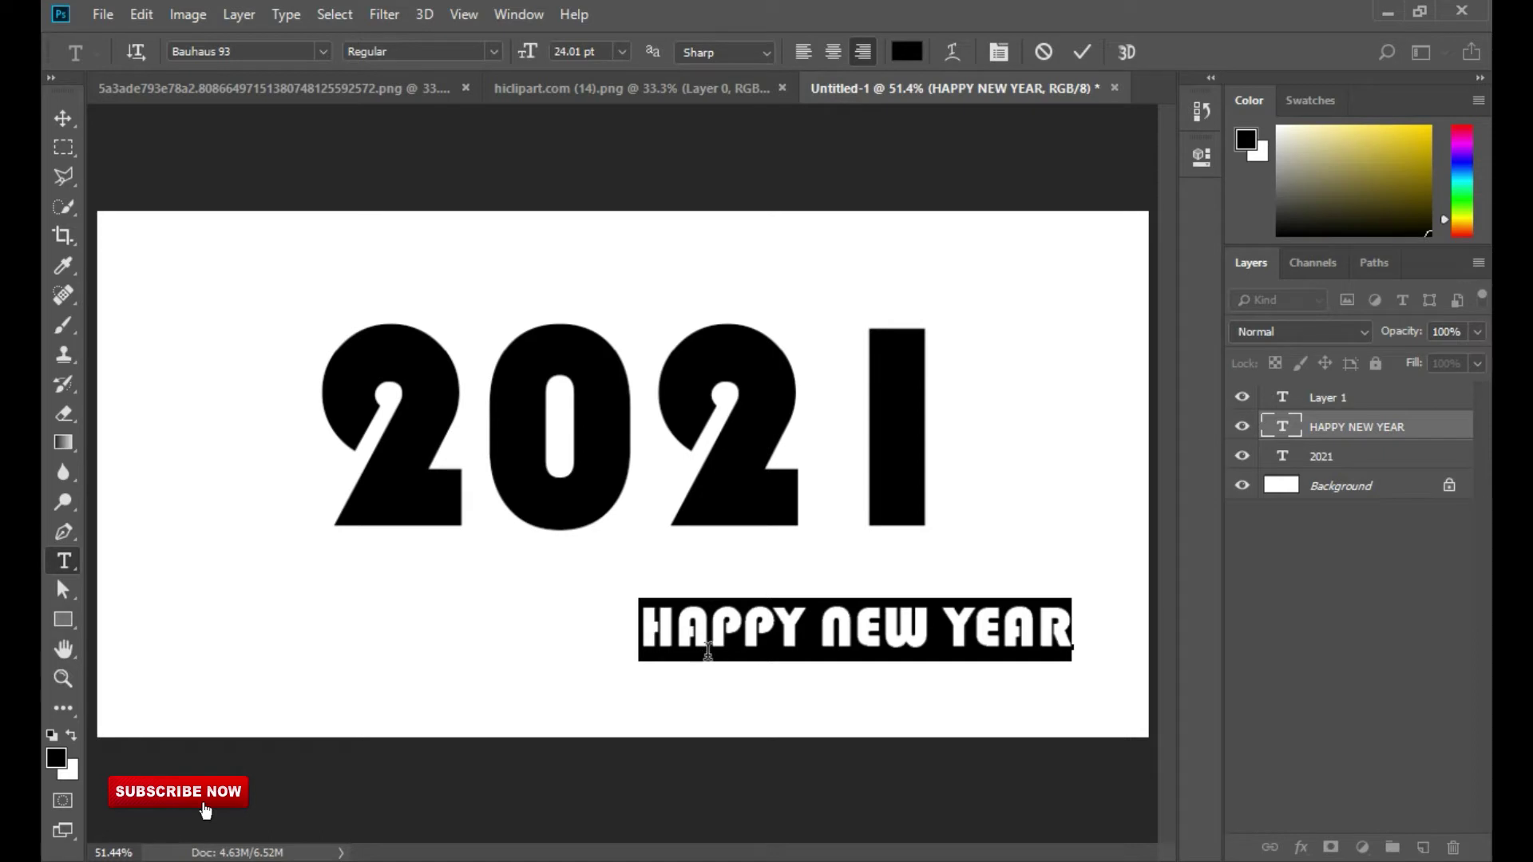
click(270, 51)
text(MIC)
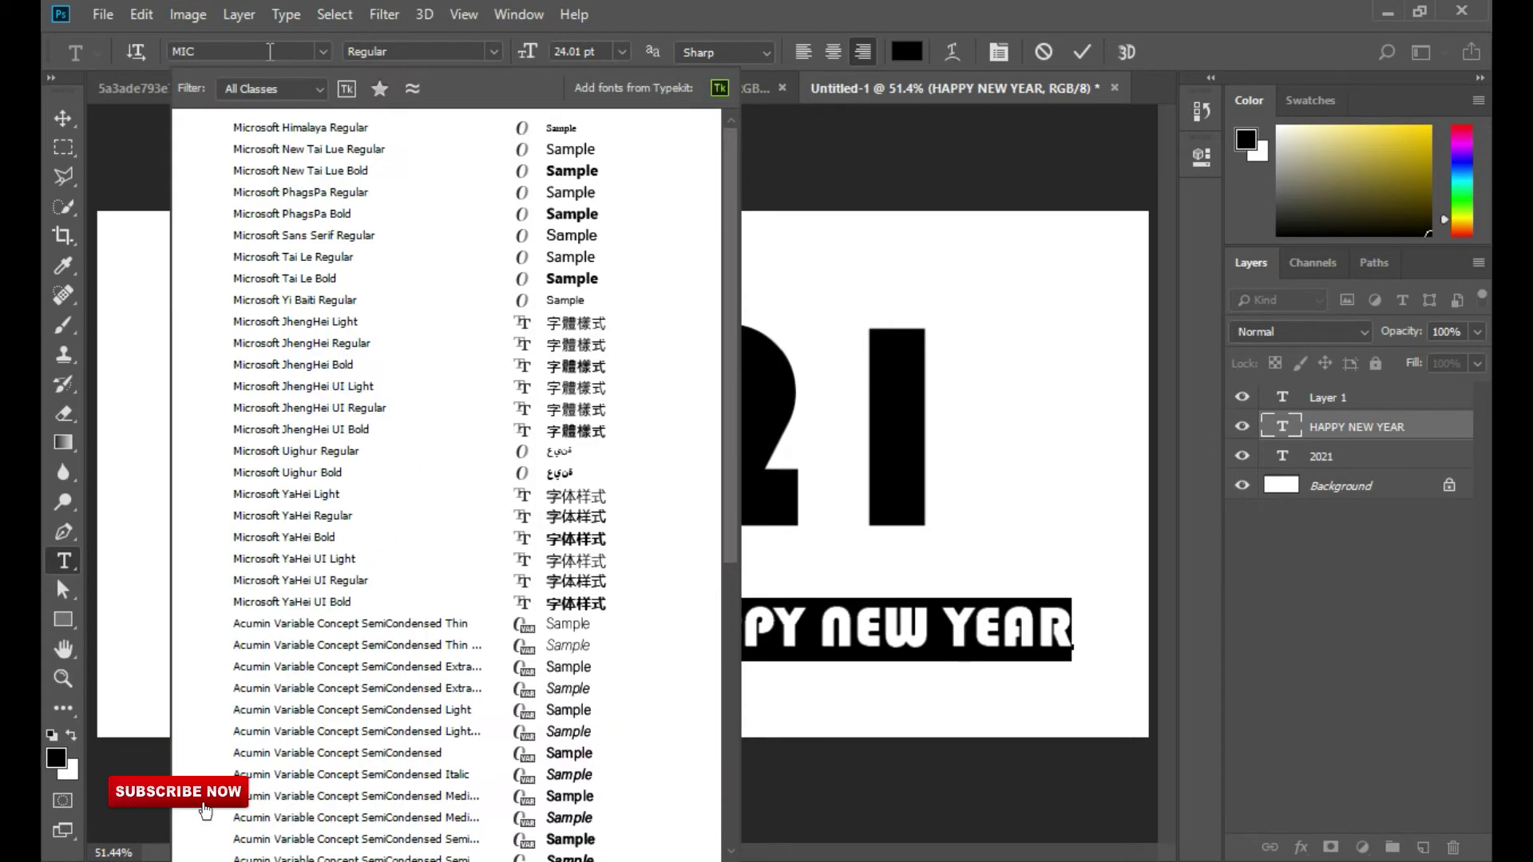
text(ROSOFT YAH)
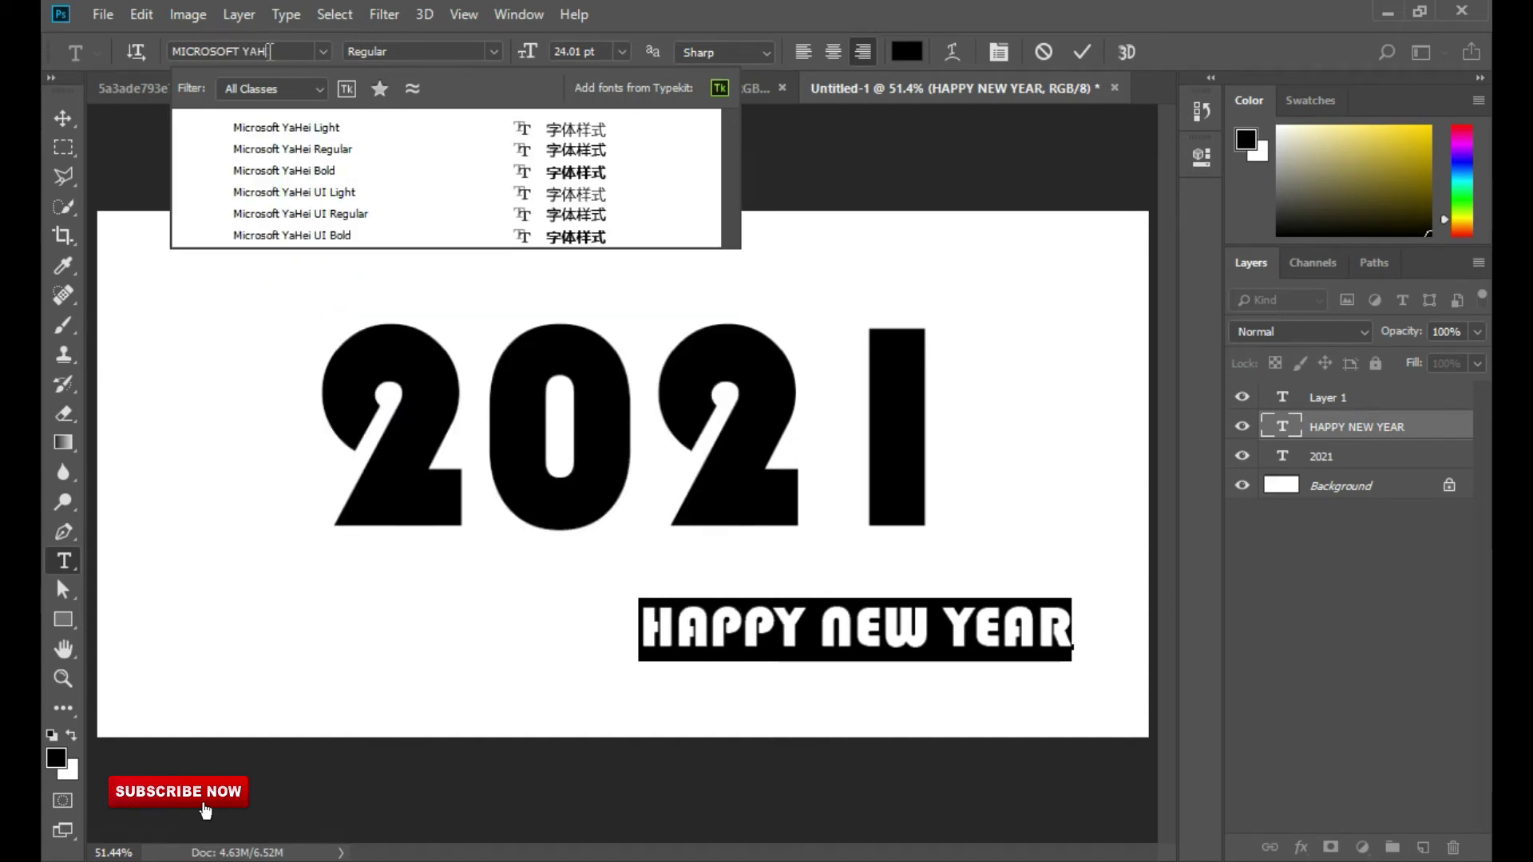
click(332, 214)
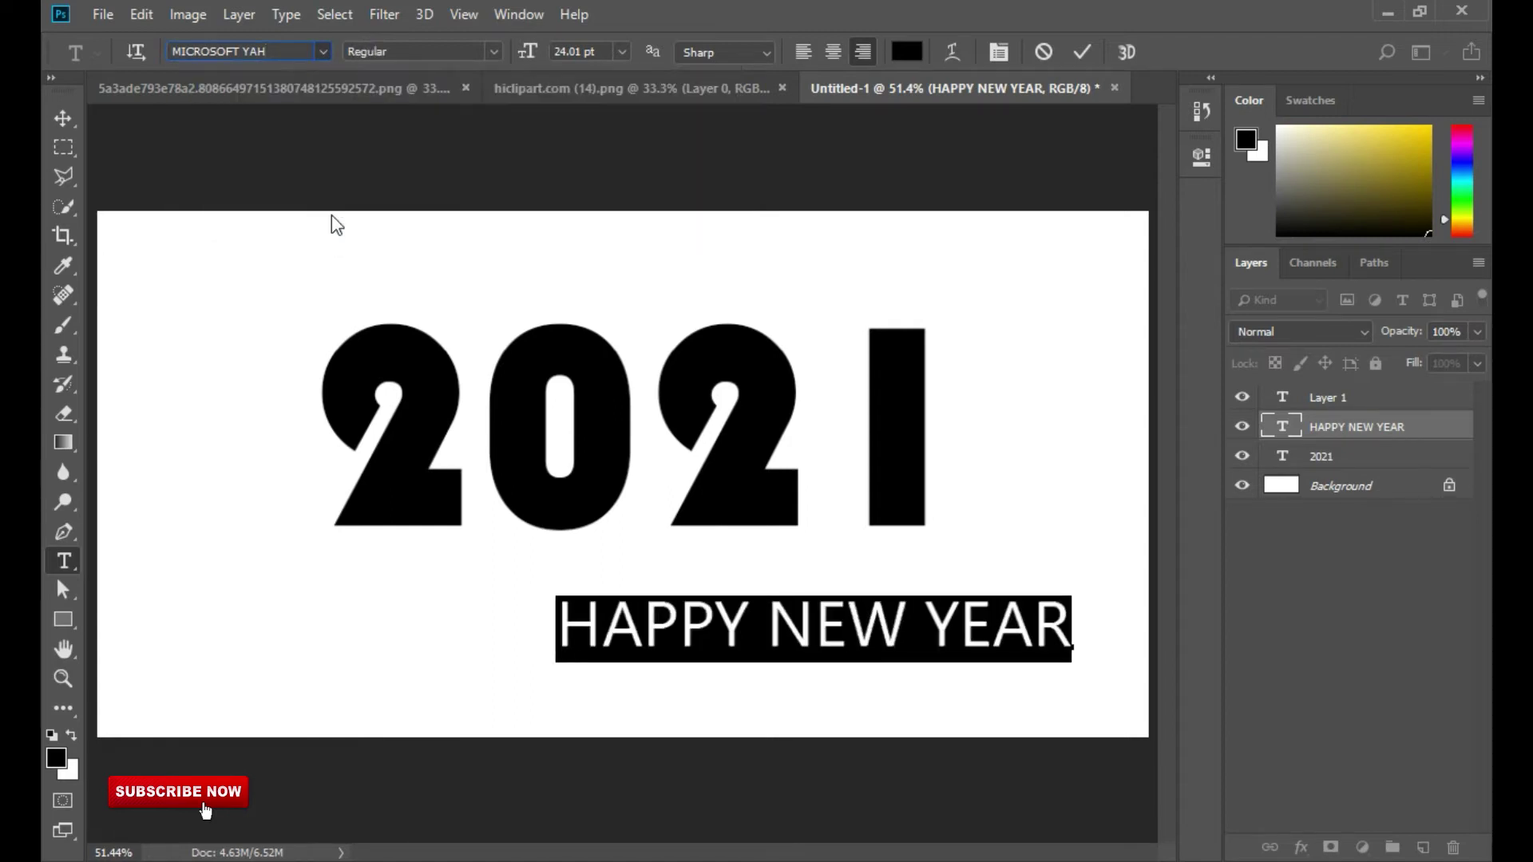
click(63, 120)
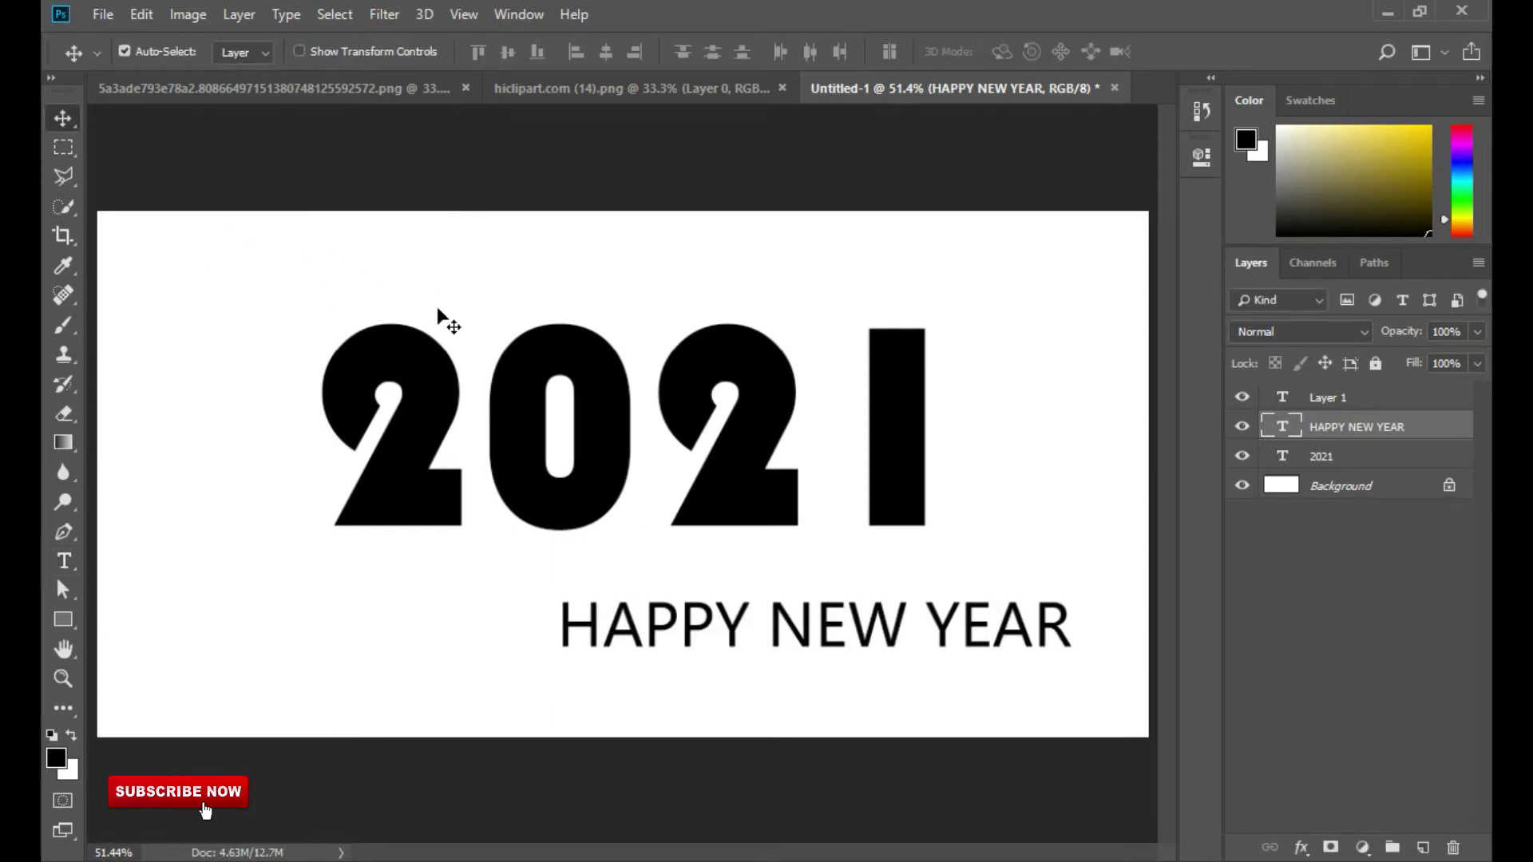
Centre the HAPPY NEW YEAR text horizontally on the canvas beneath 2021, clear the selection and select the 2021 text
drag(780, 612, 585, 639)
click(336, 16)
click(338, 29)
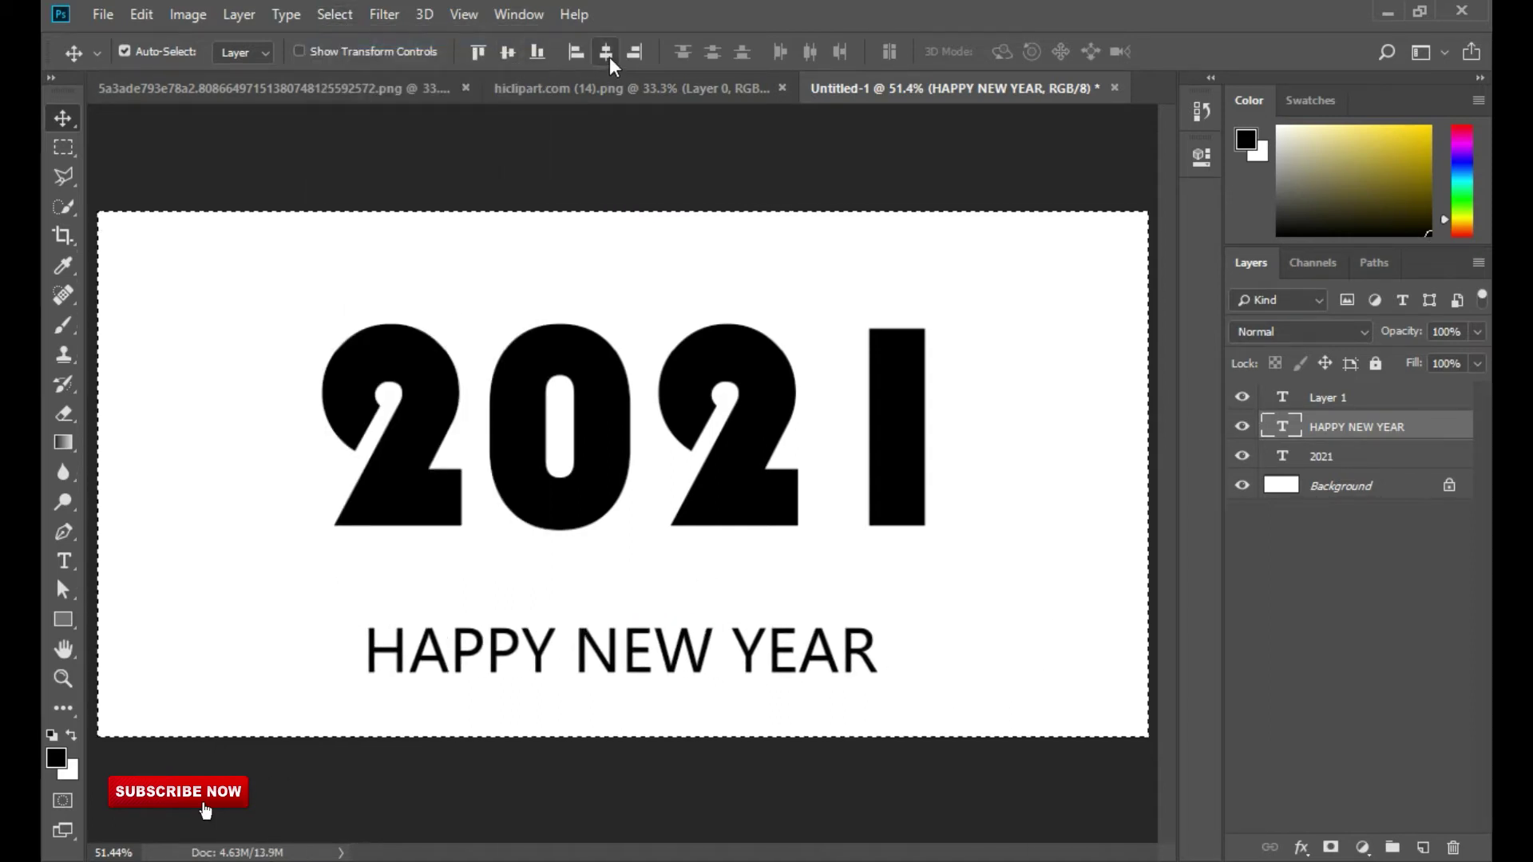
click(323, 12)
click(340, 35)
click(335, 14)
click(359, 61)
click(713, 480)
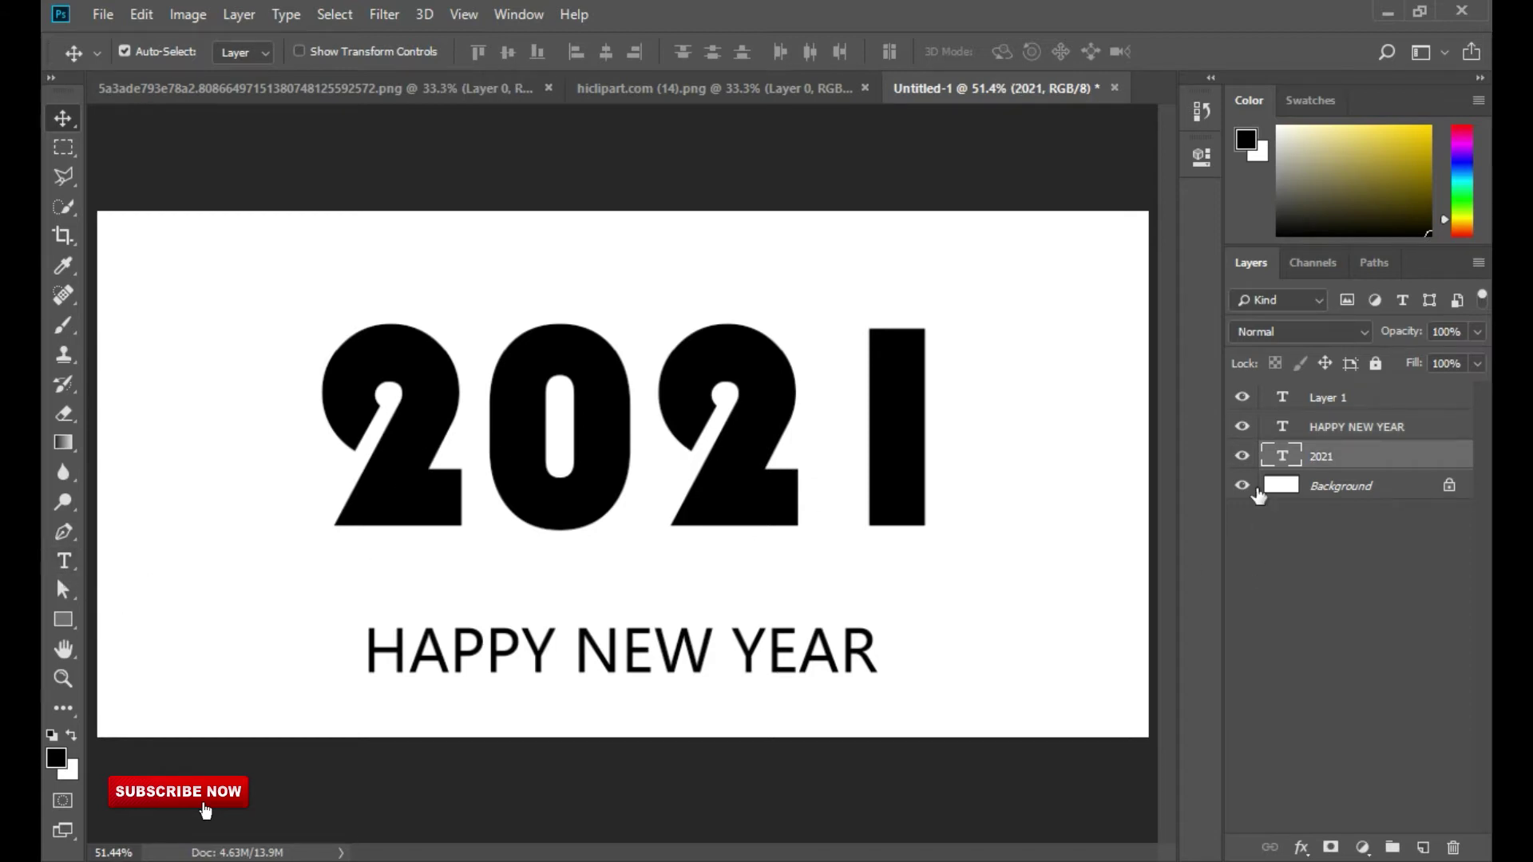
click(1243, 457)
click(1242, 458)
click(64, 561)
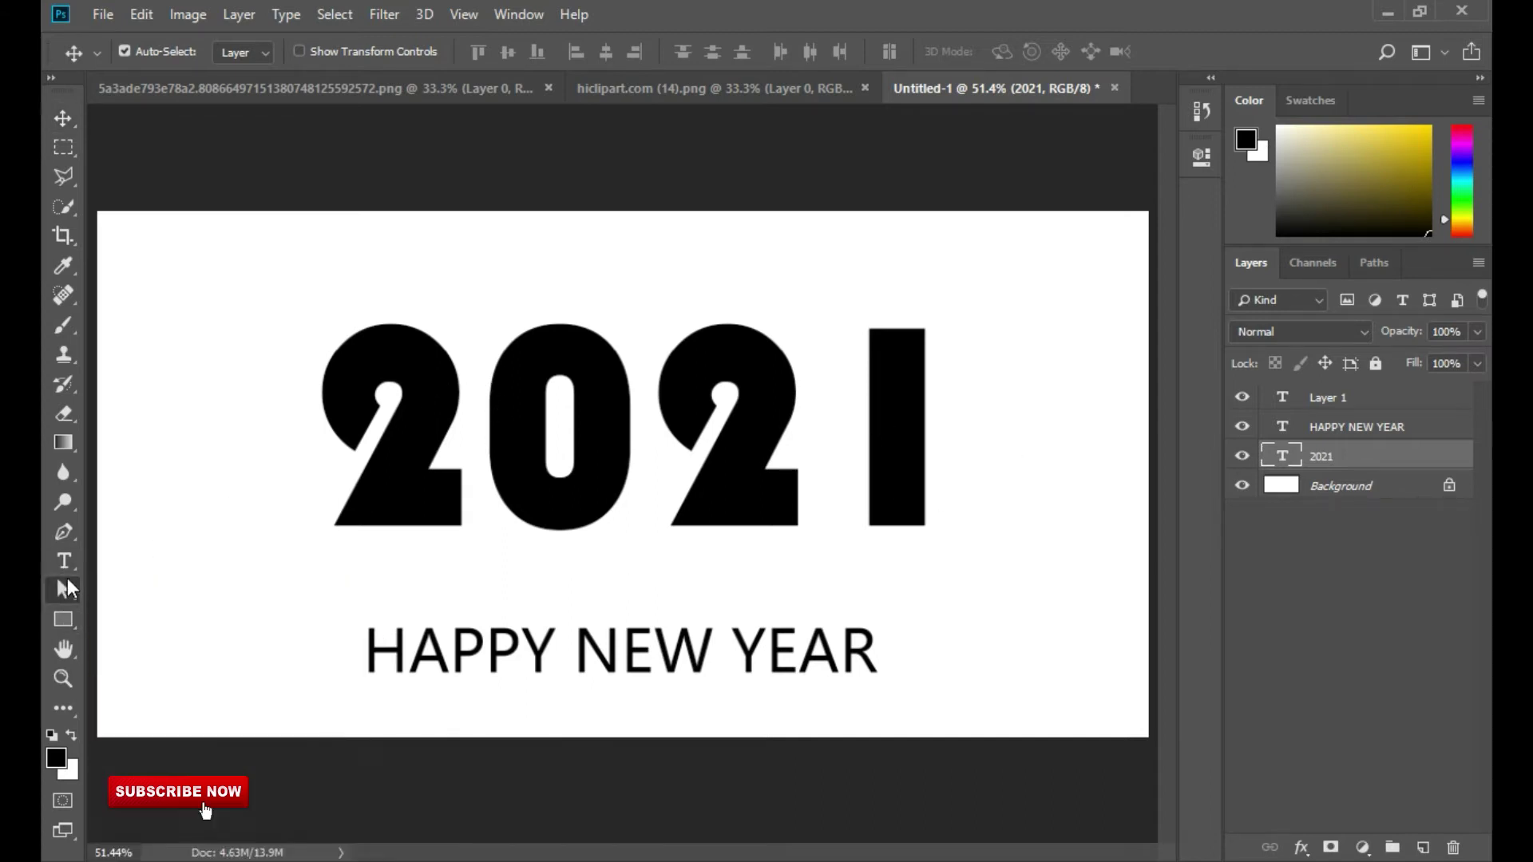
click(914, 53)
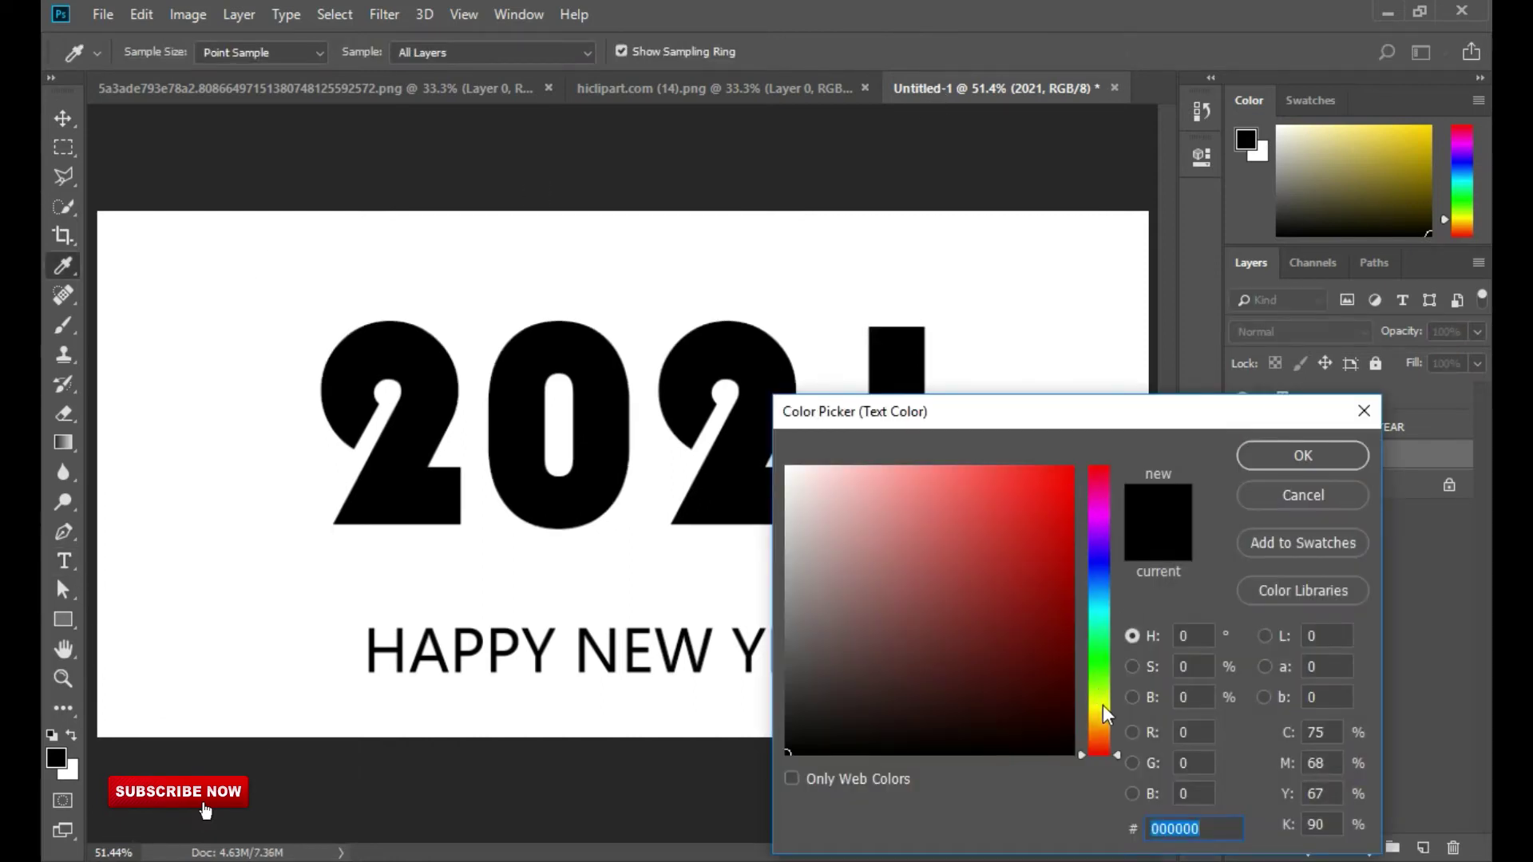
click(1306, 499)
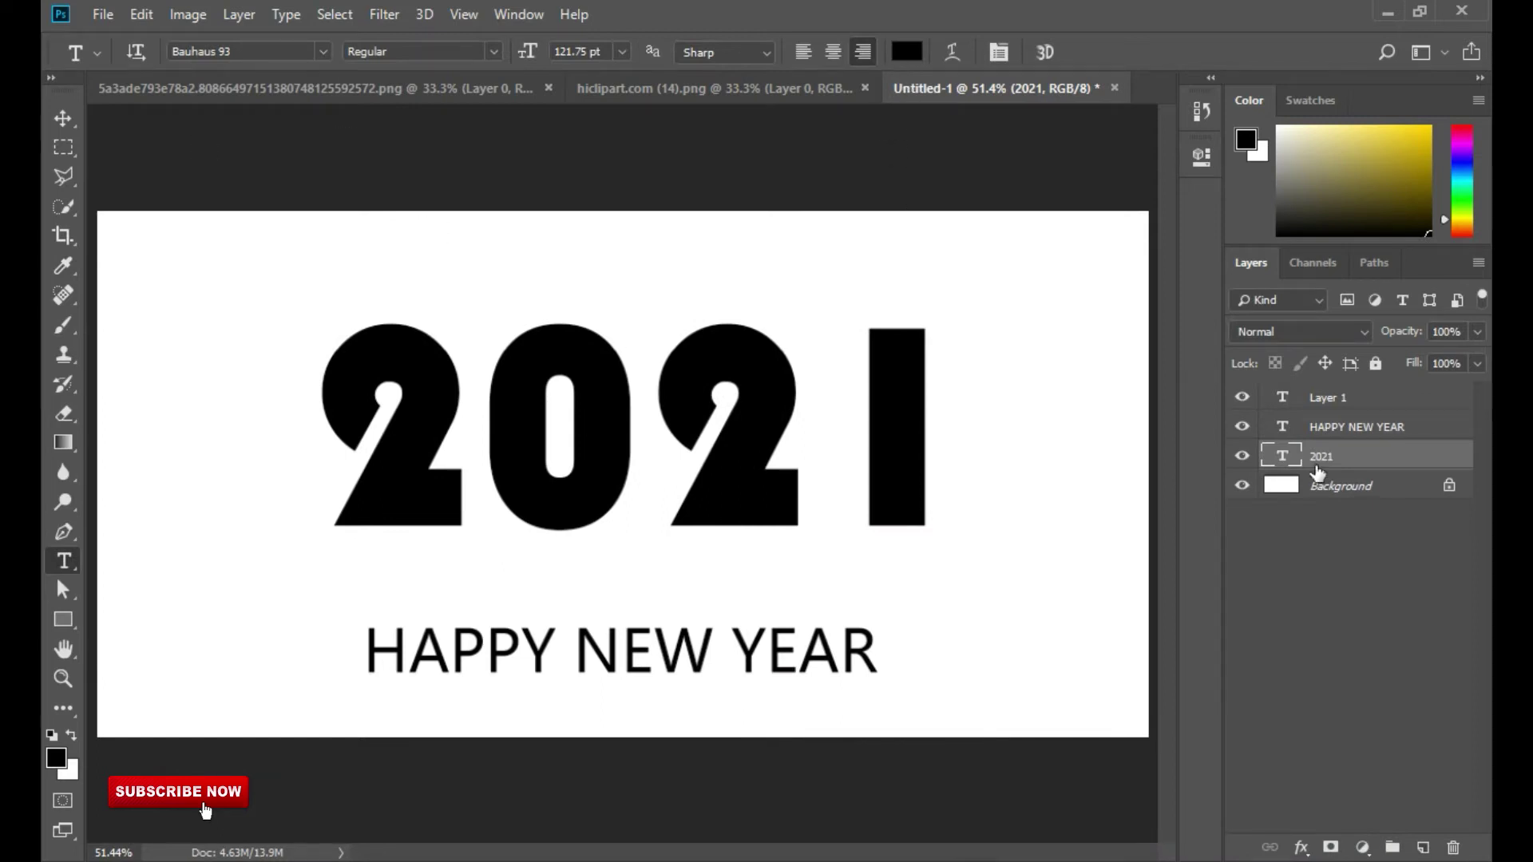
Add a Gradient Overlay effect to the 2021 text and enlarge its list of gradient presets
click(1303, 849)
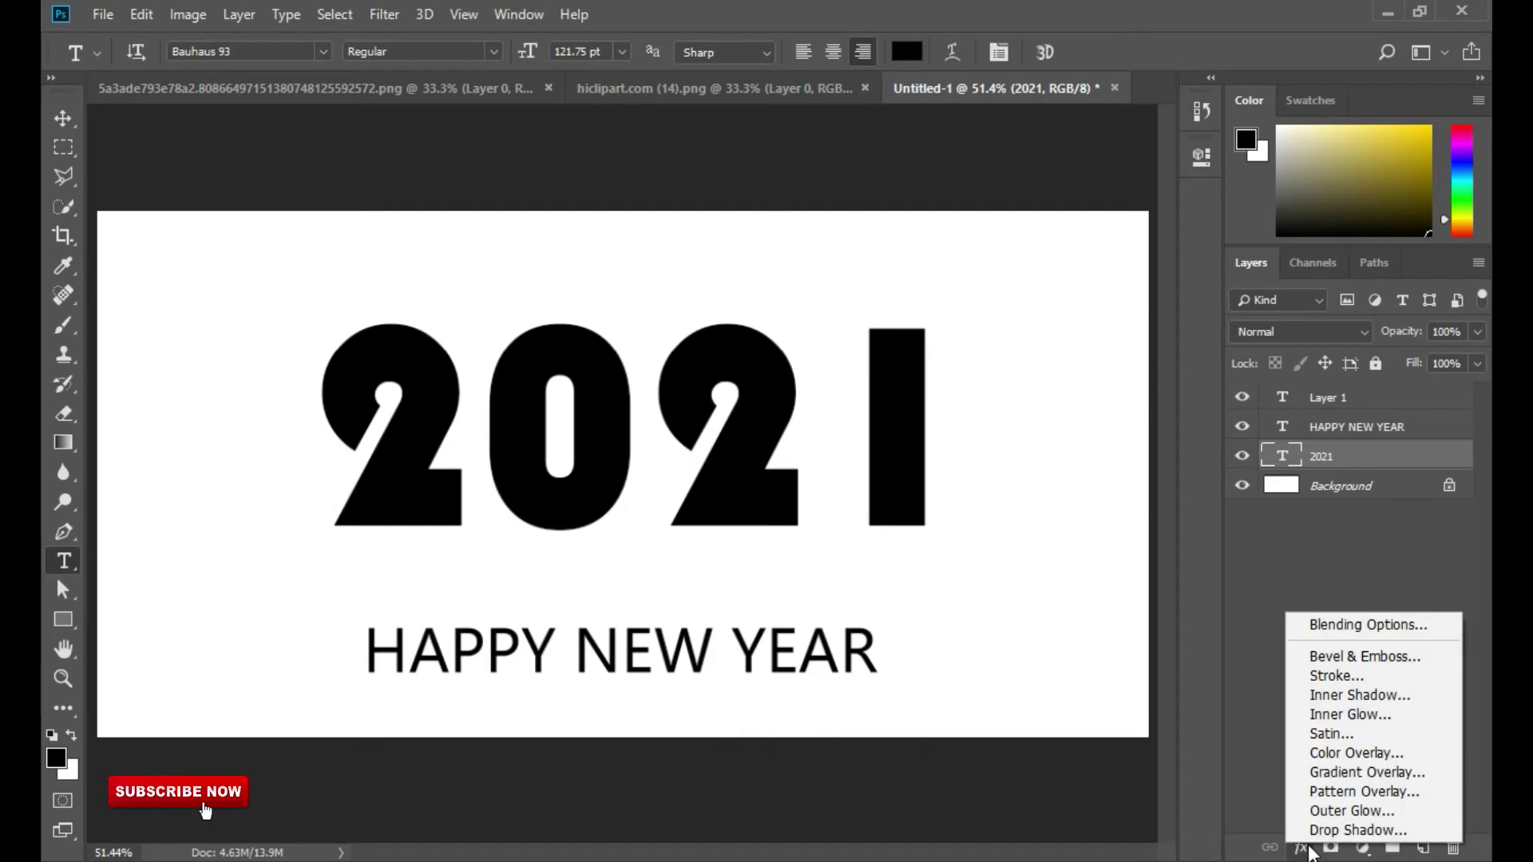
click(1349, 775)
drag(929, 333, 1099, 469)
click(1284, 597)
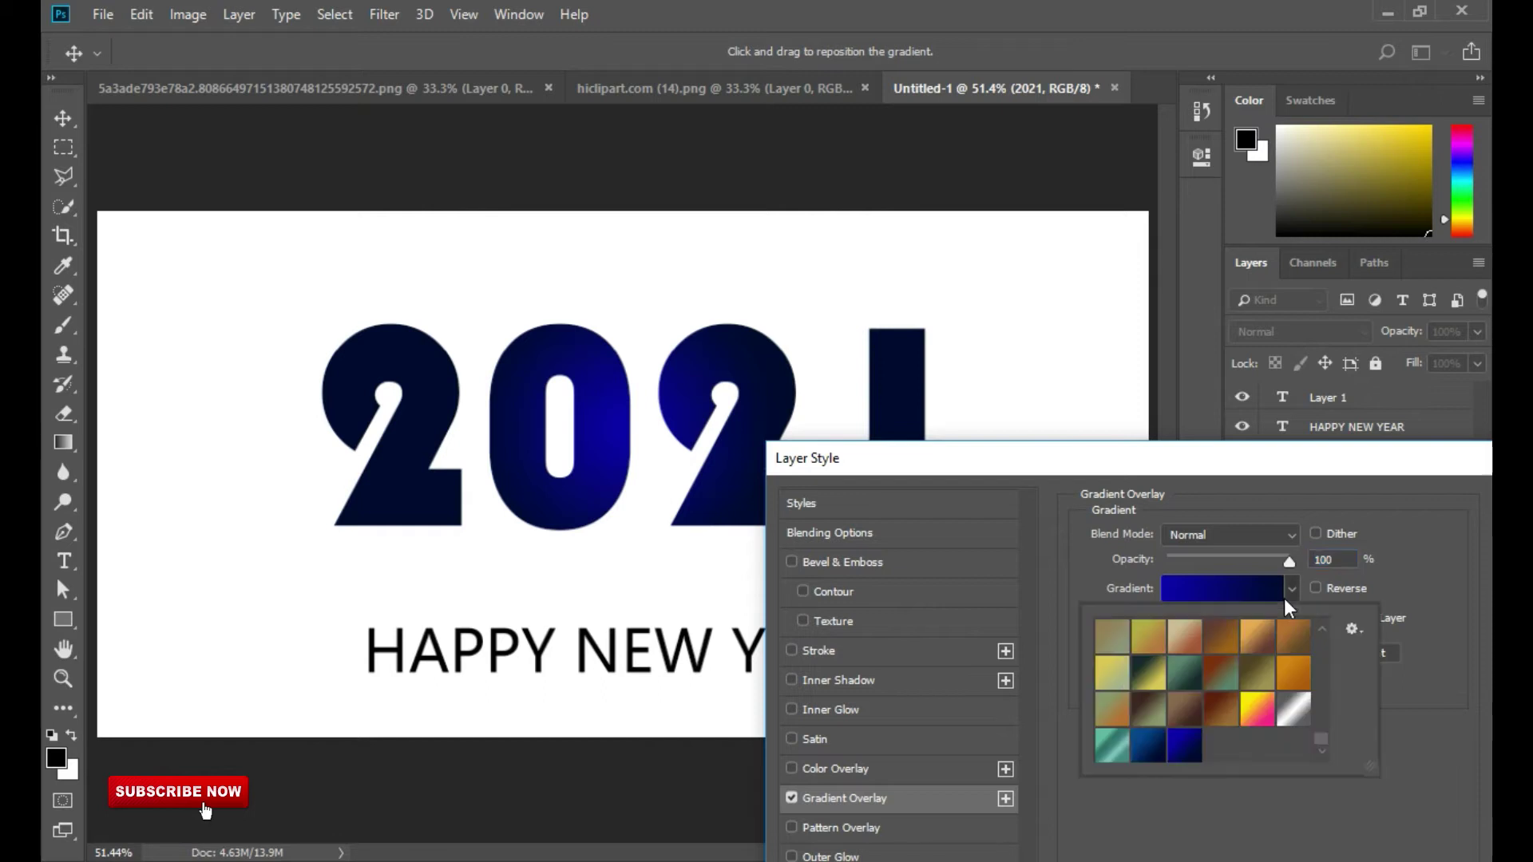
scroll(1280, 701, down, 3)
scroll(1280, 701, up, 10)
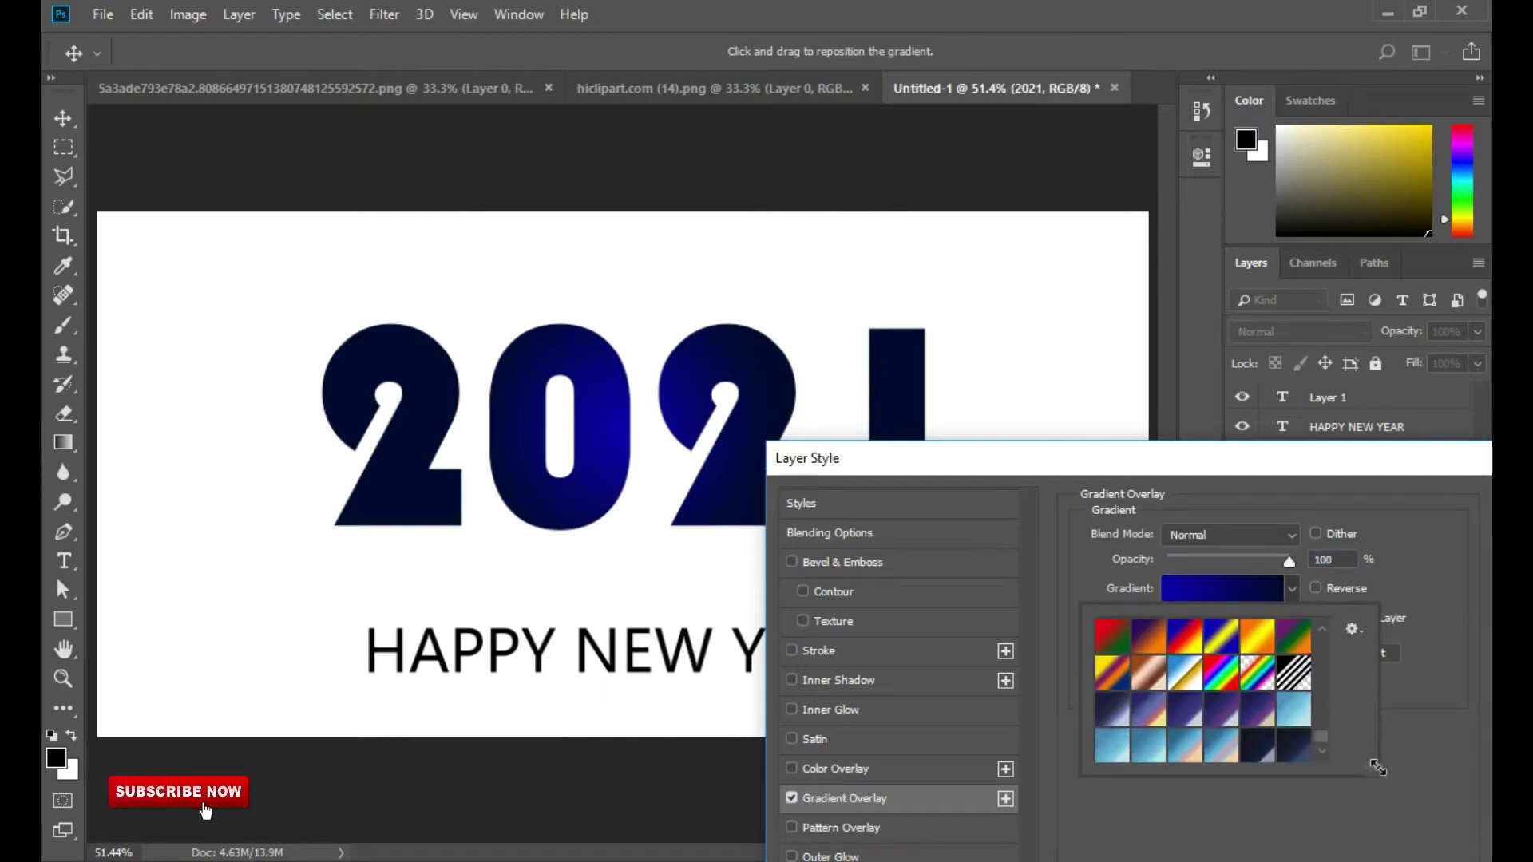
drag(1374, 768, 1485, 853)
drag(1397, 465, 1327, 187)
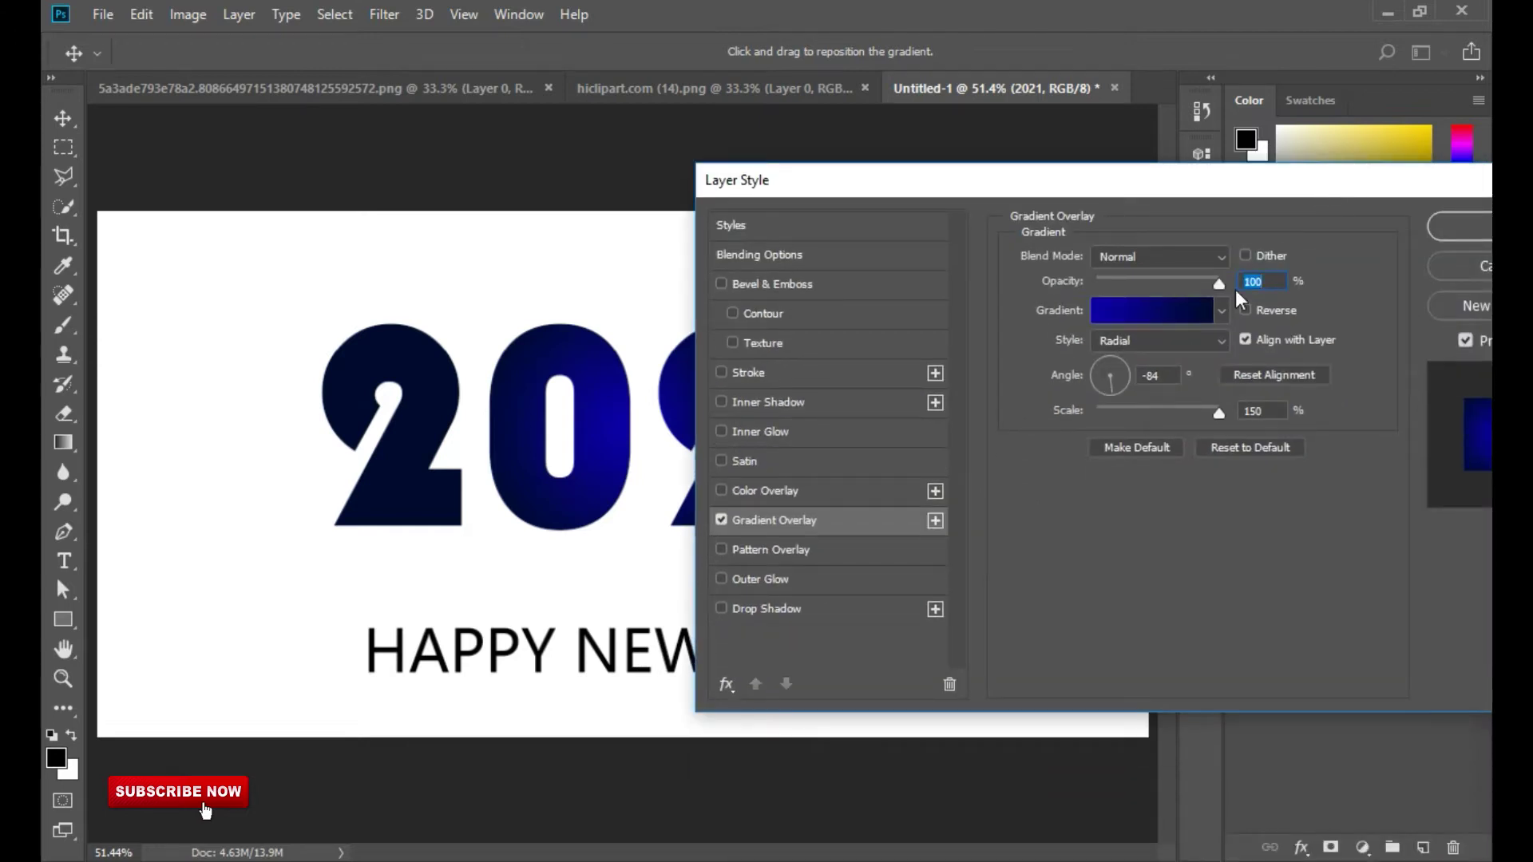
Browse the gradient presets for the 2021 overlay and apply a gold one
click(1221, 310)
scroll(1202, 495, up, 6)
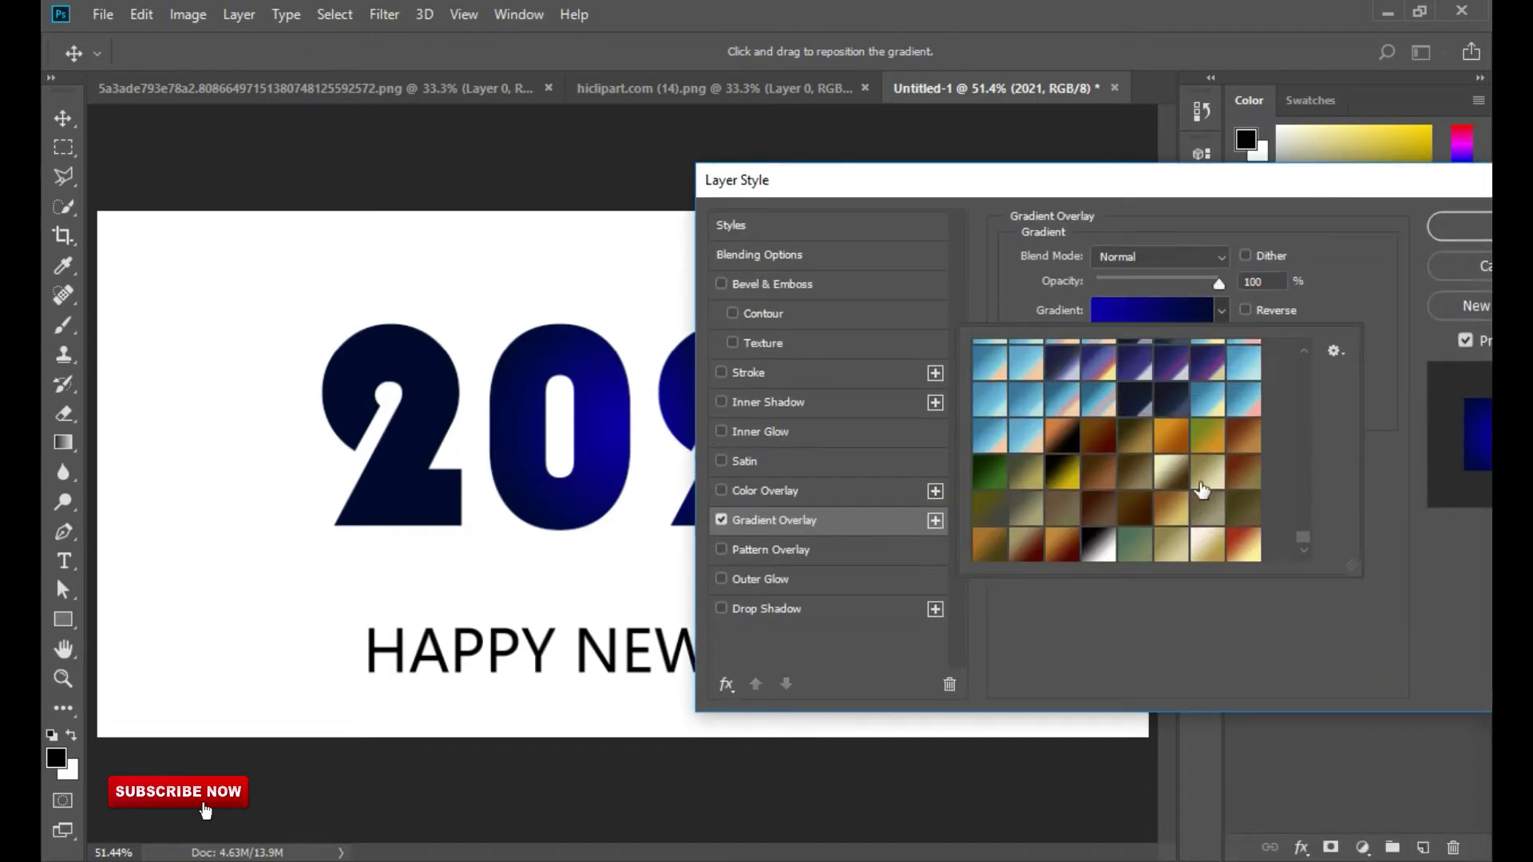
right_click(1201, 495)
click(1279, 452)
scroll(1274, 479, down, 10)
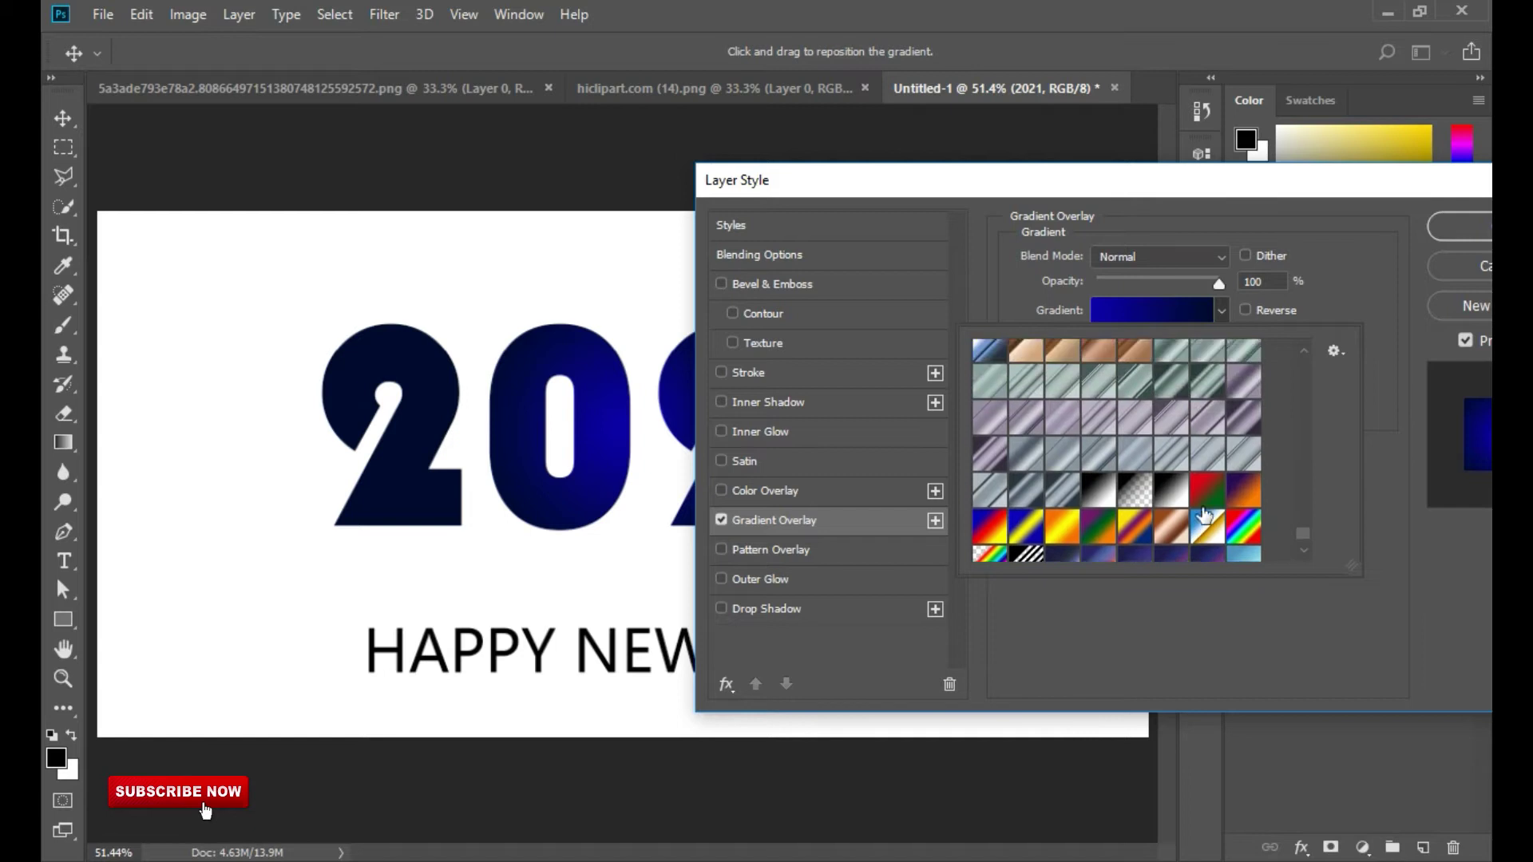
drag(1313, 539, 1304, 359)
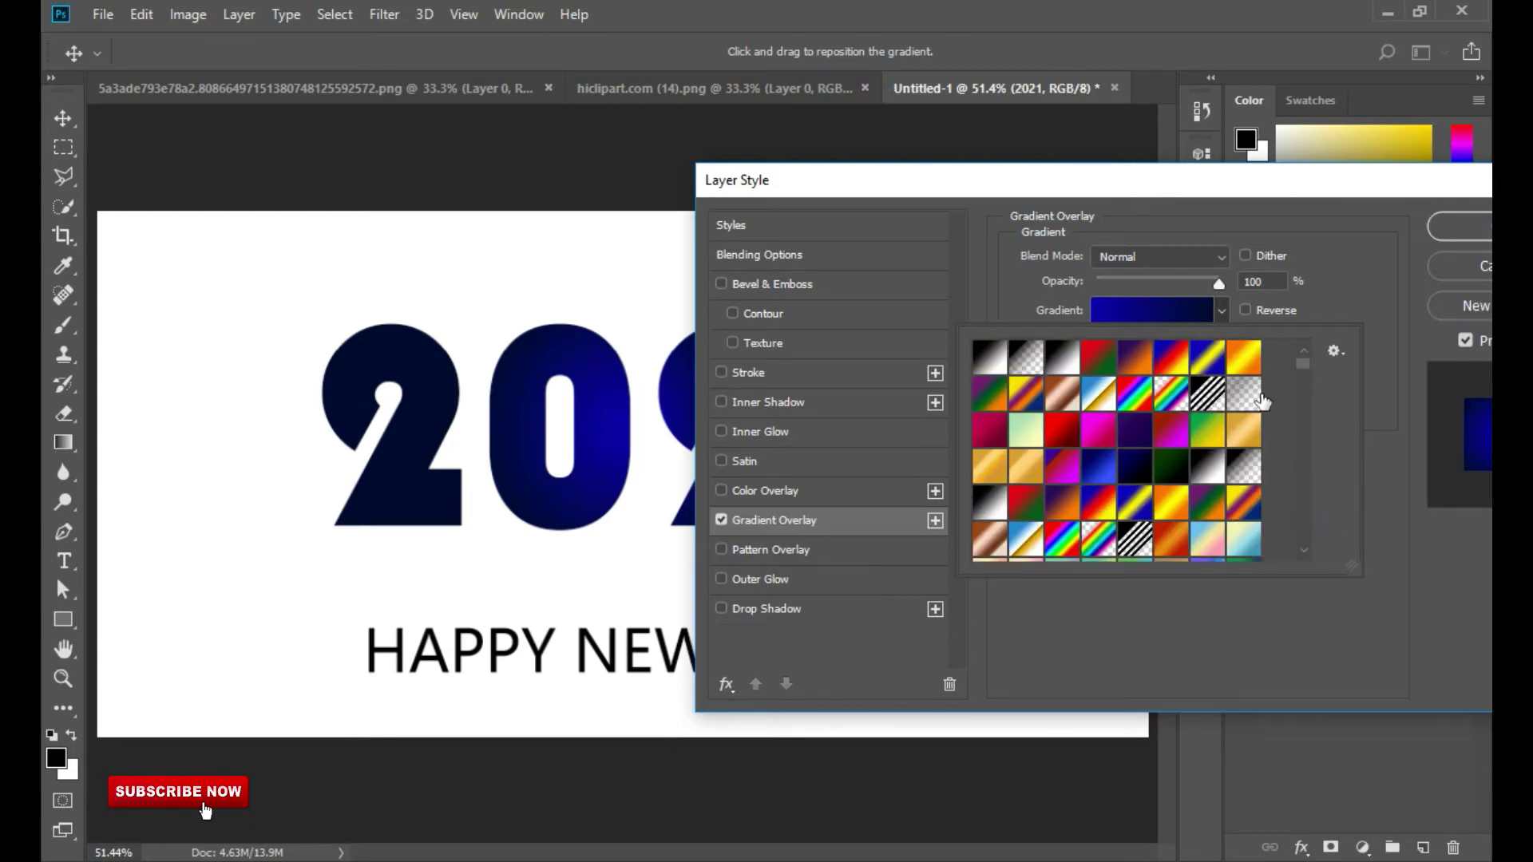
scroll(1261, 401, up, 2)
click(1245, 395)
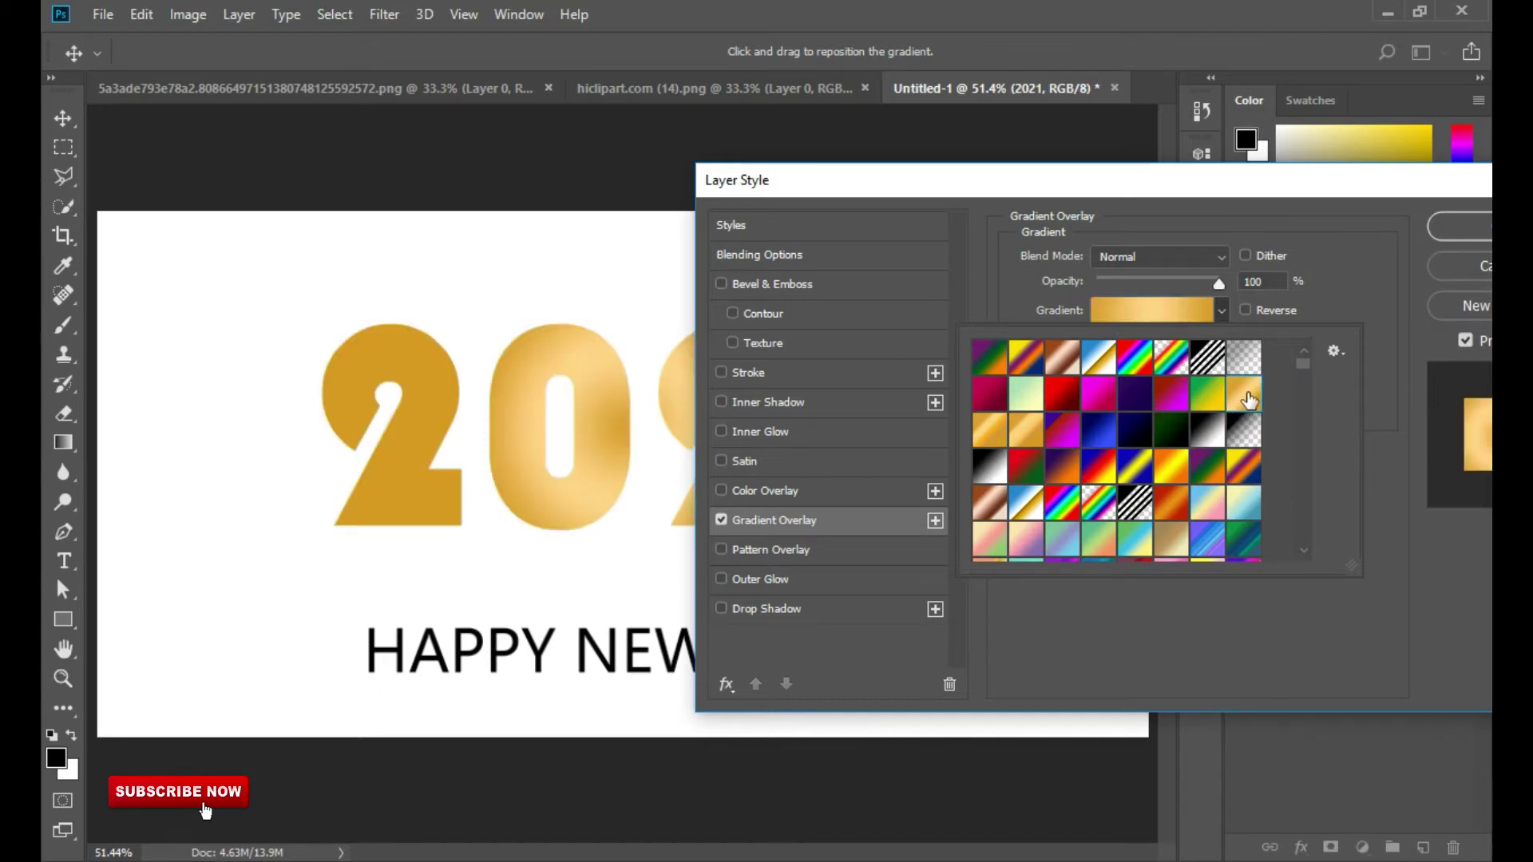
click(989, 429)
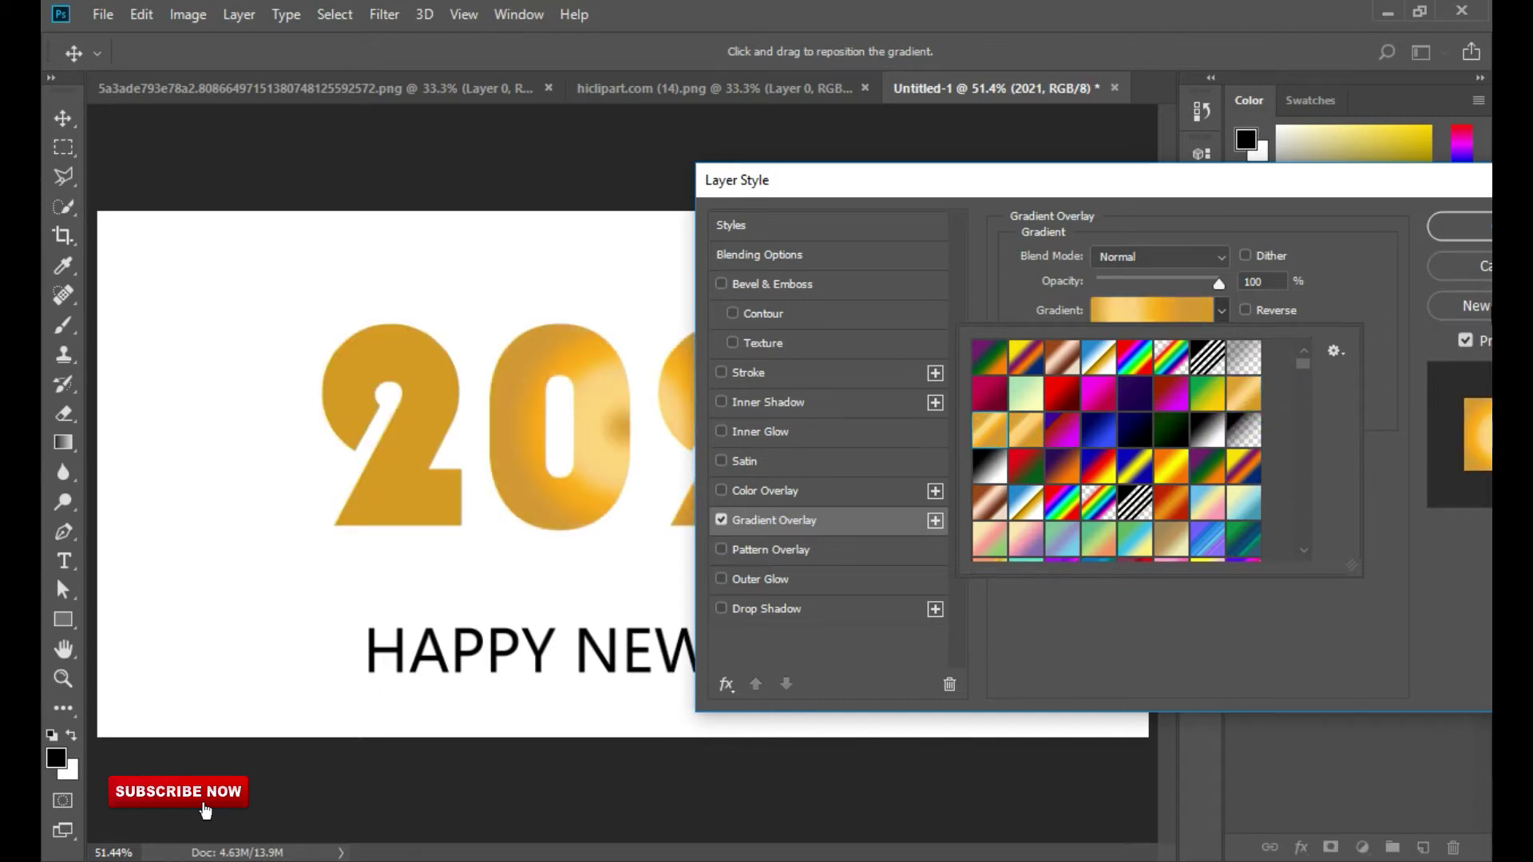
Set the overlay's gradient style to Linear and choose the gold preset with darker ends and a pale middle
click(1221, 310)
click(1201, 342)
click(1149, 369)
click(1221, 310)
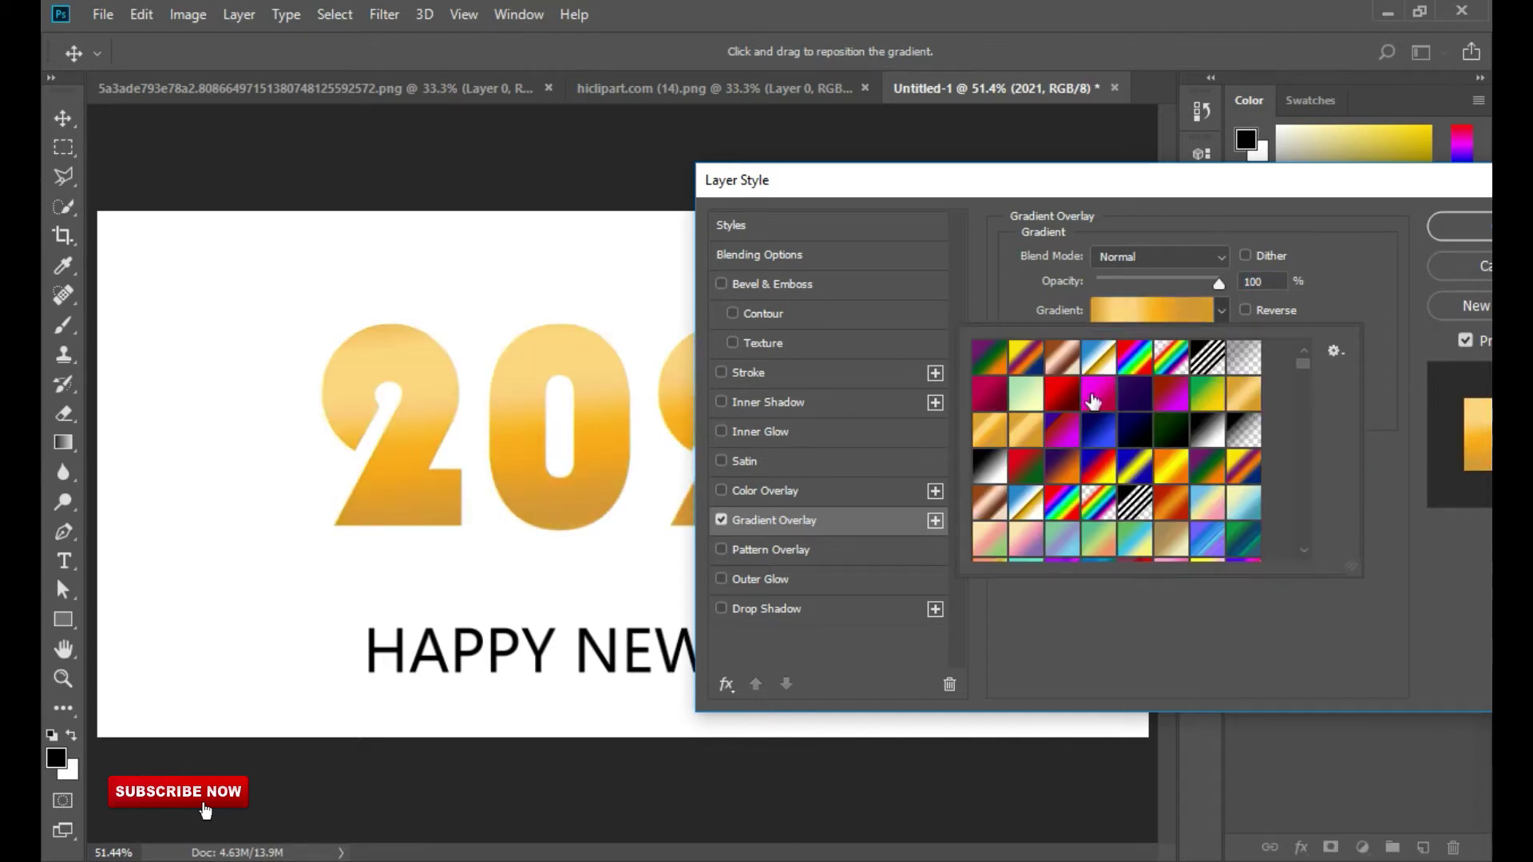
click(1025, 431)
click(1257, 408)
click(989, 430)
click(1028, 432)
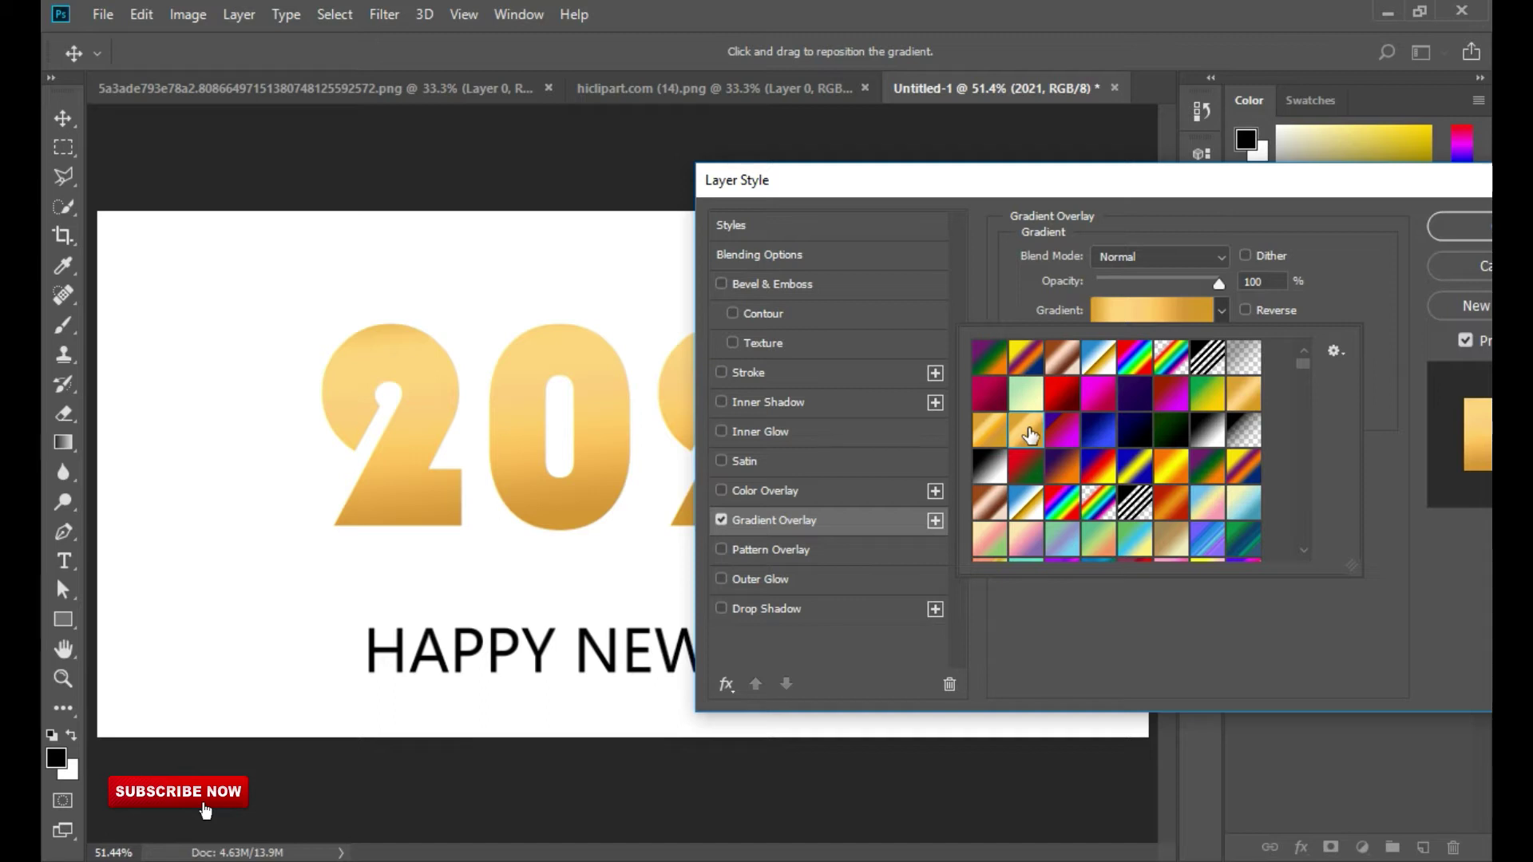
scroll(1116, 444, down, 1)
click(1252, 385)
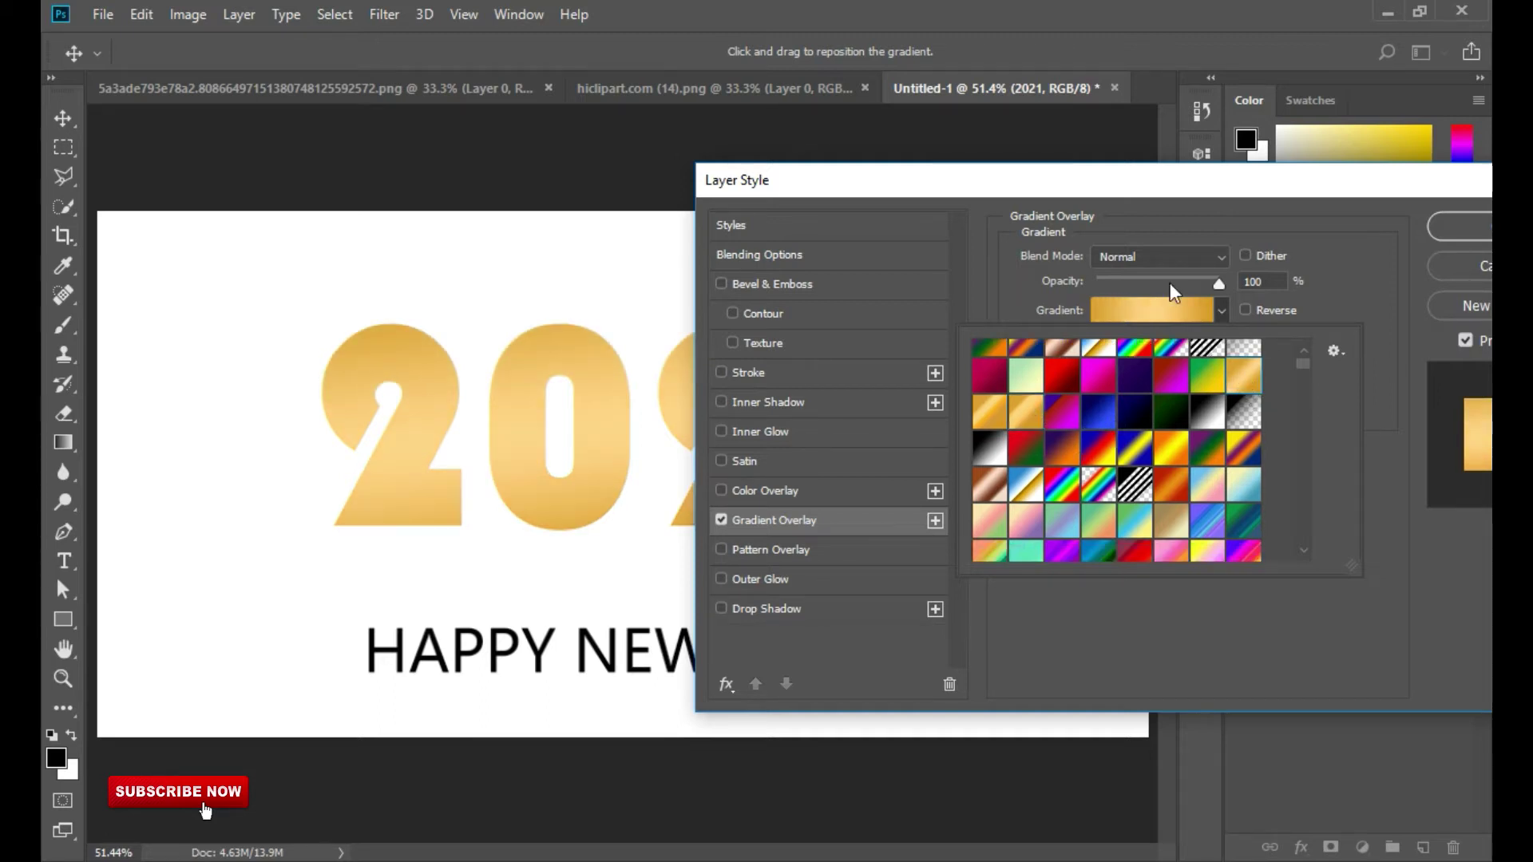
Check the middle colour stop of the gold gradient and apply the Gradient Overlay to the 2021 text
click(1172, 309)
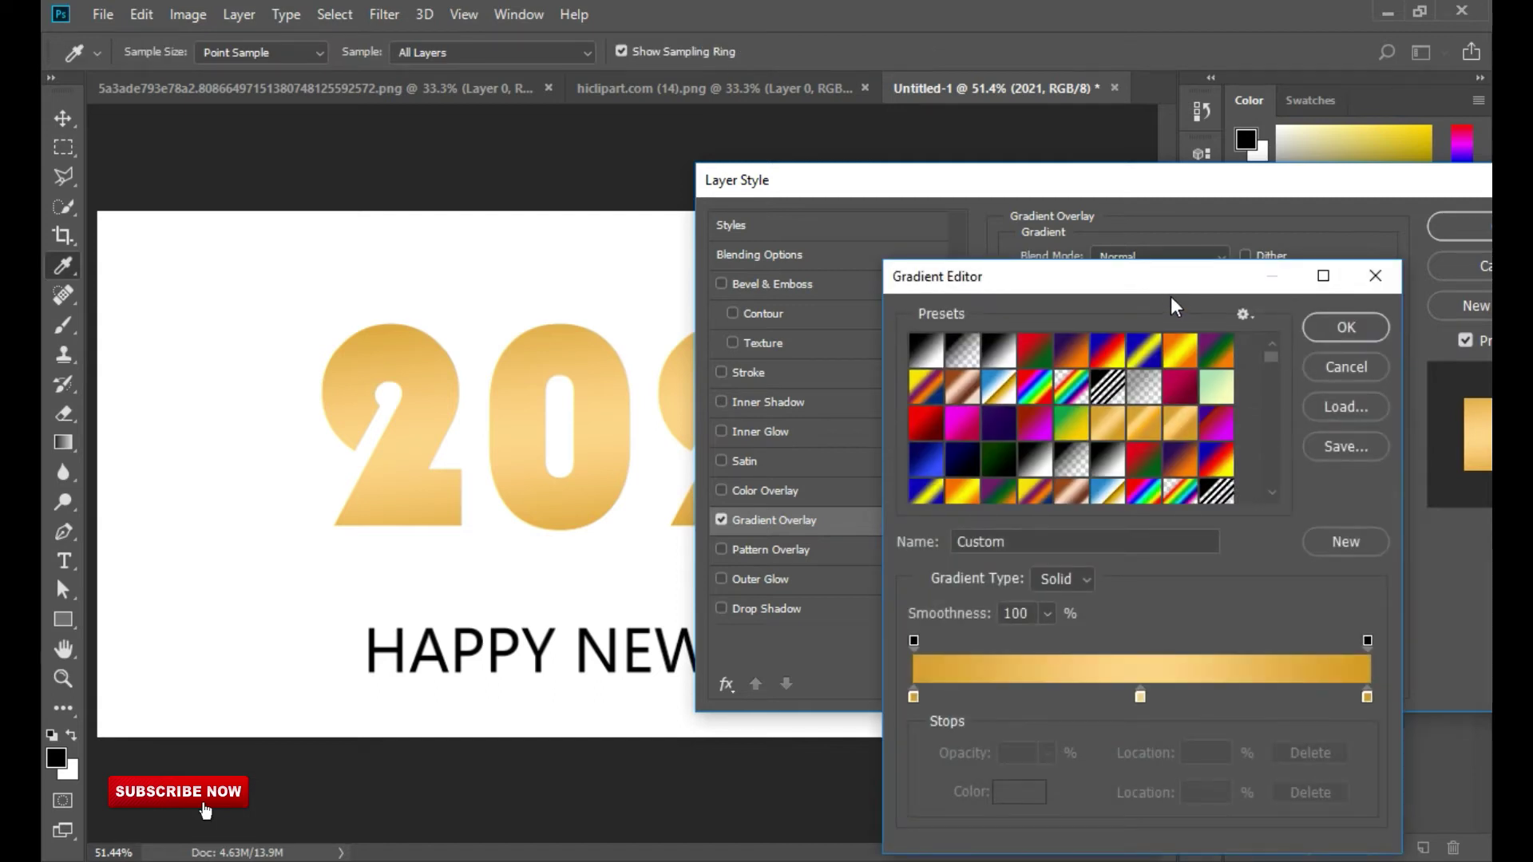
click(1141, 697)
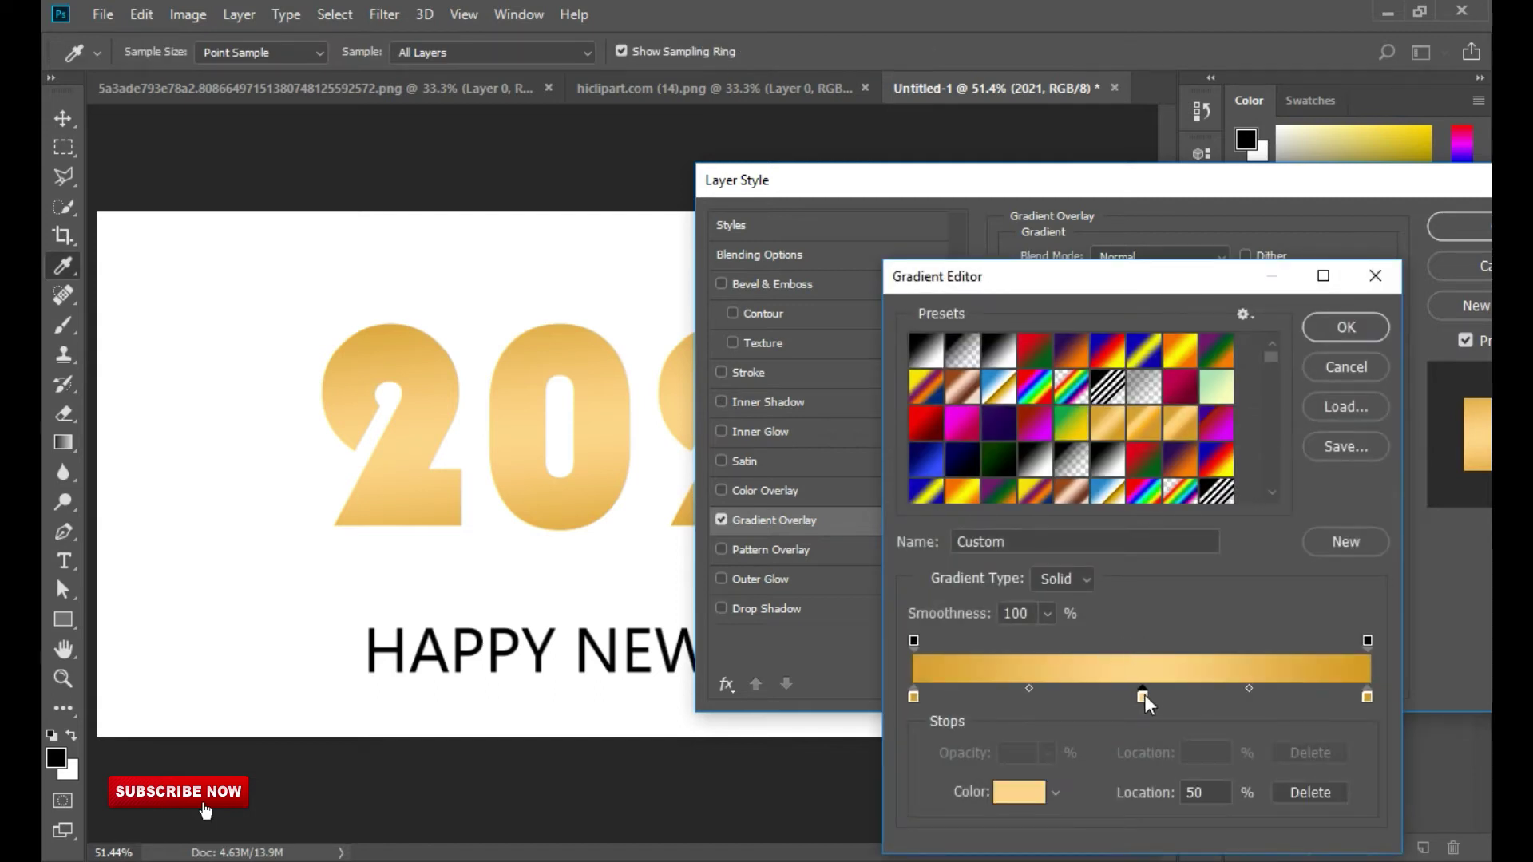
click(1309, 329)
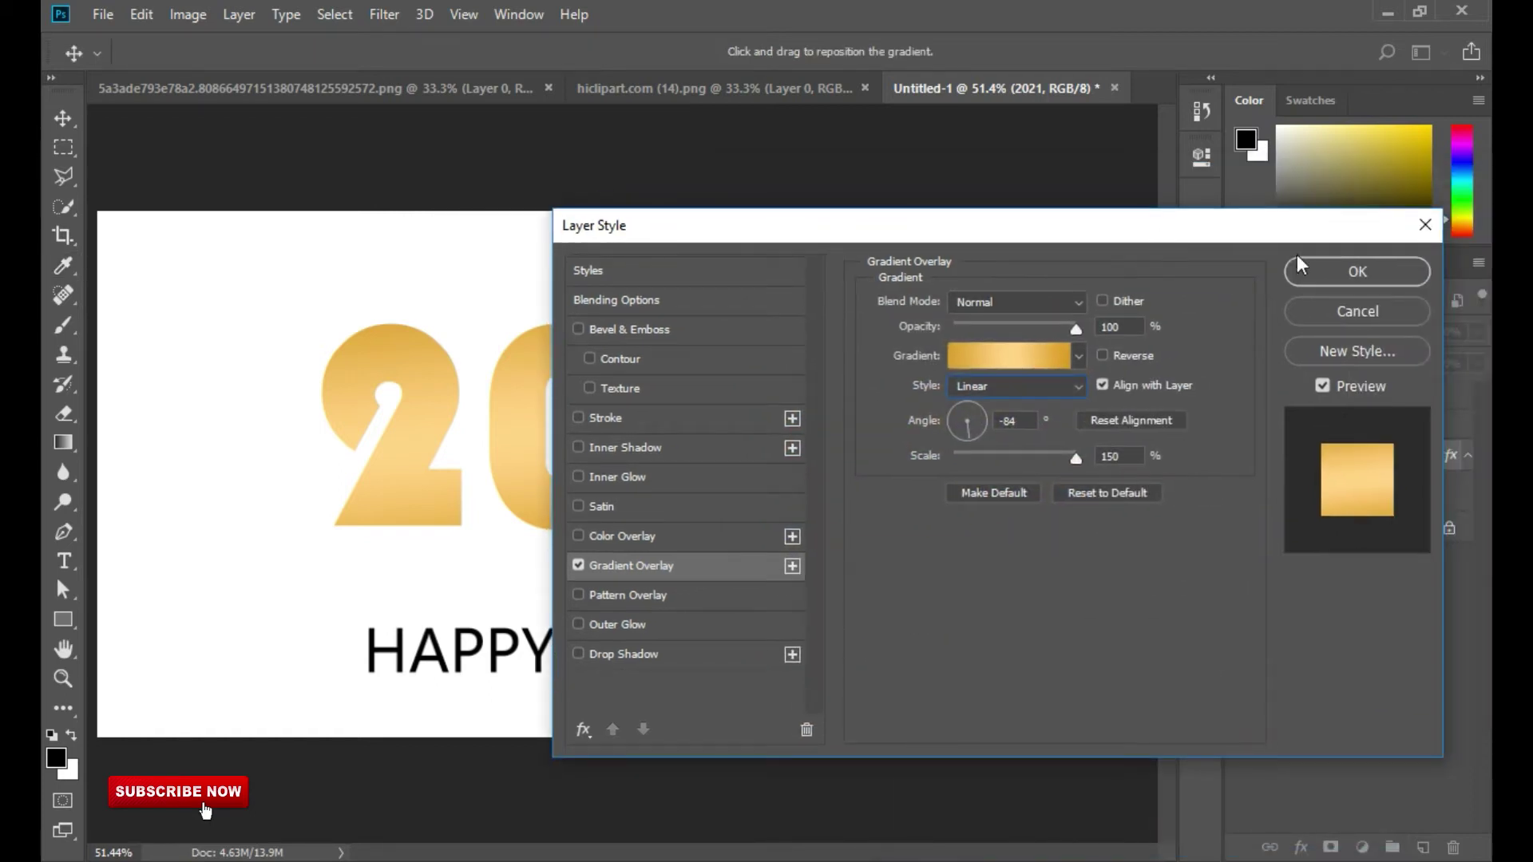
click(1355, 276)
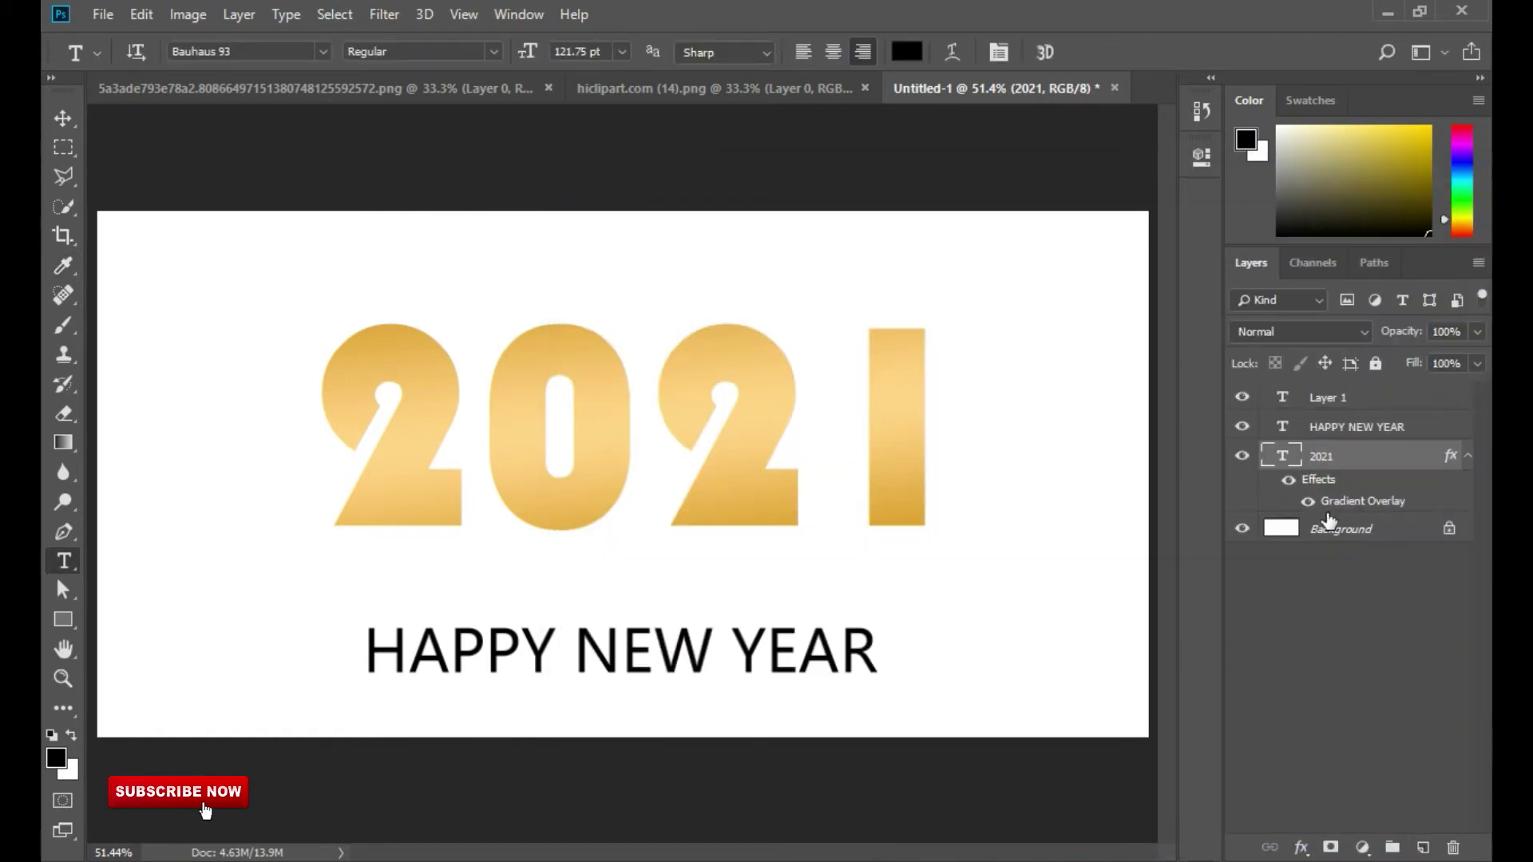
Duplicate the 2021 text layer within the same document as 2021 copy
key(v)
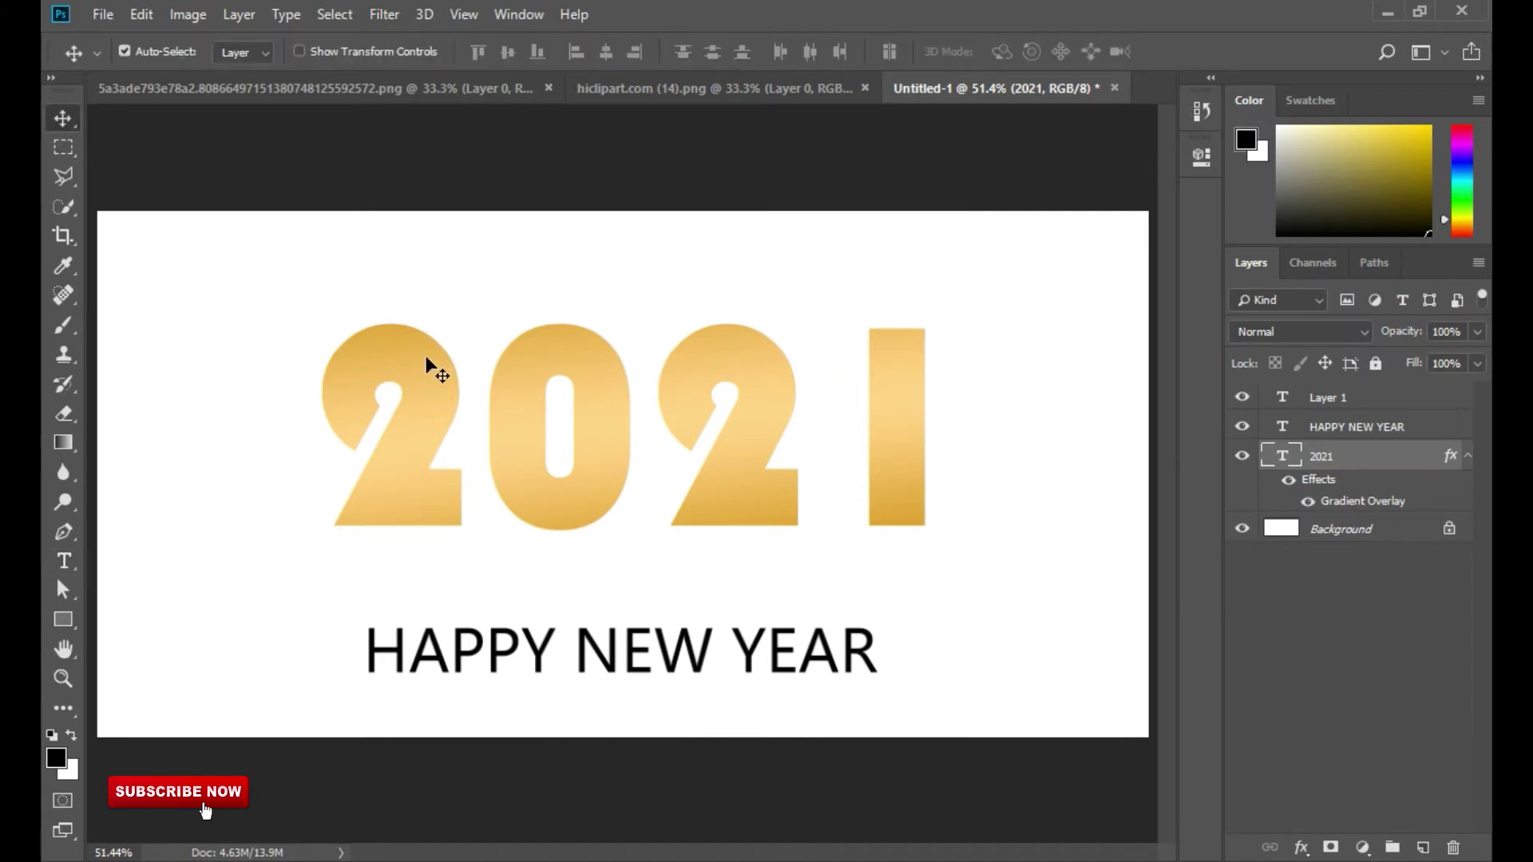
click(1241, 456)
click(1242, 456)
click(334, 15)
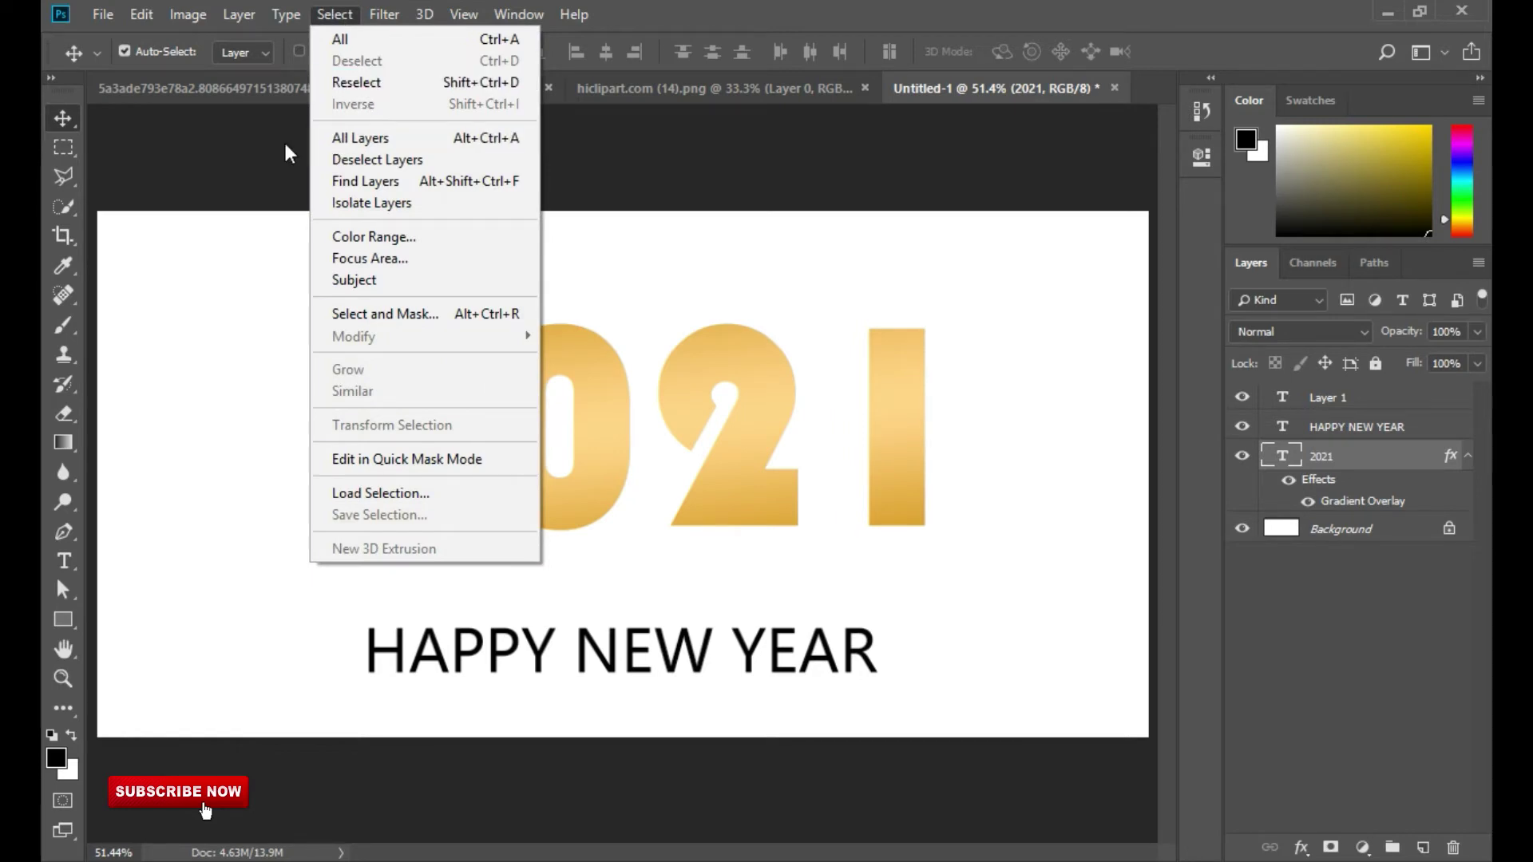
mouse_move(234, 21)
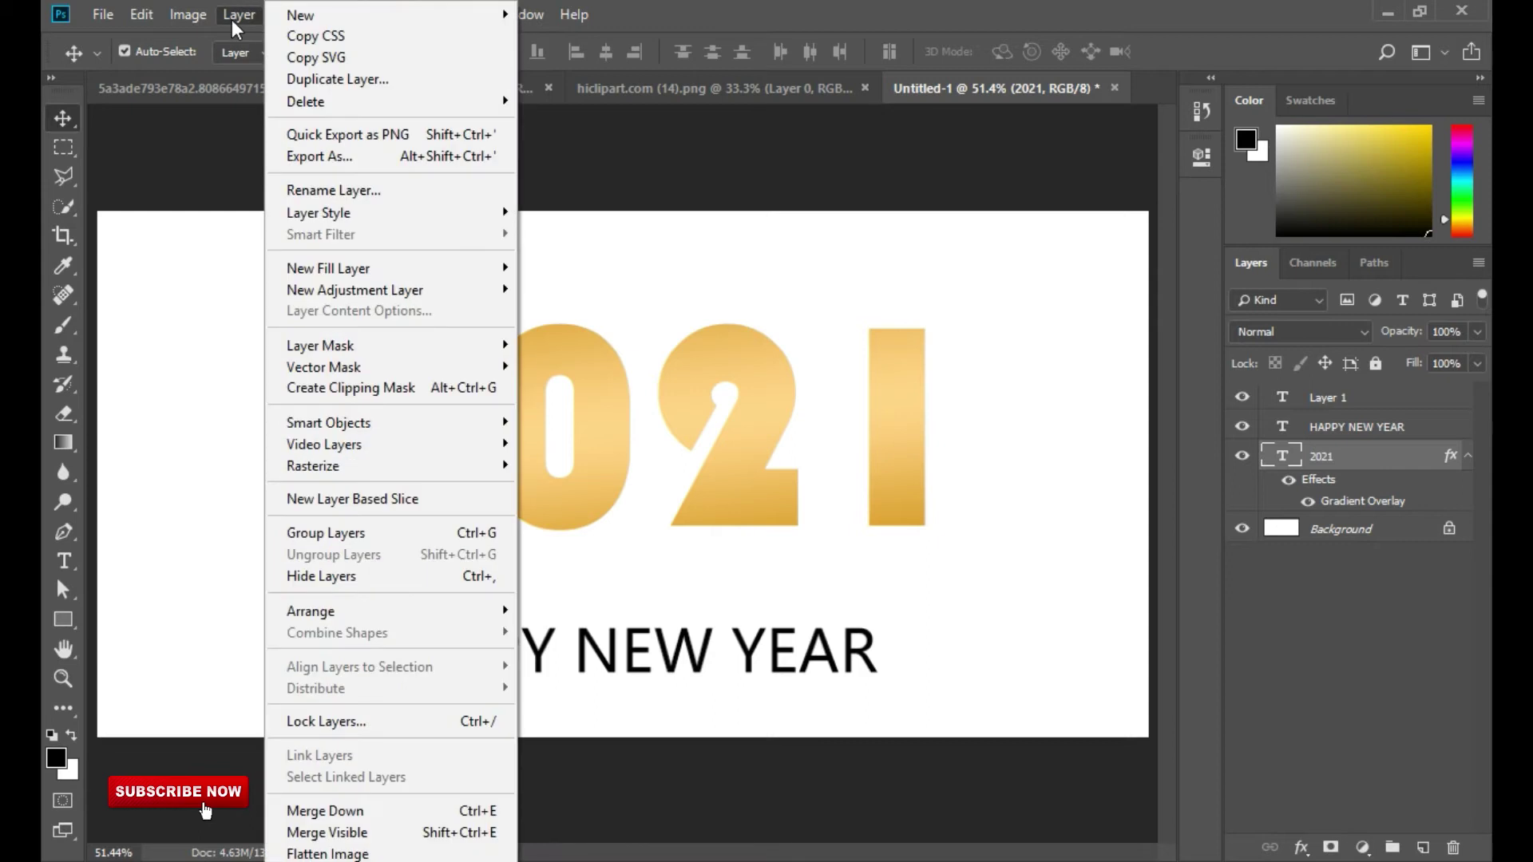
click(356, 80)
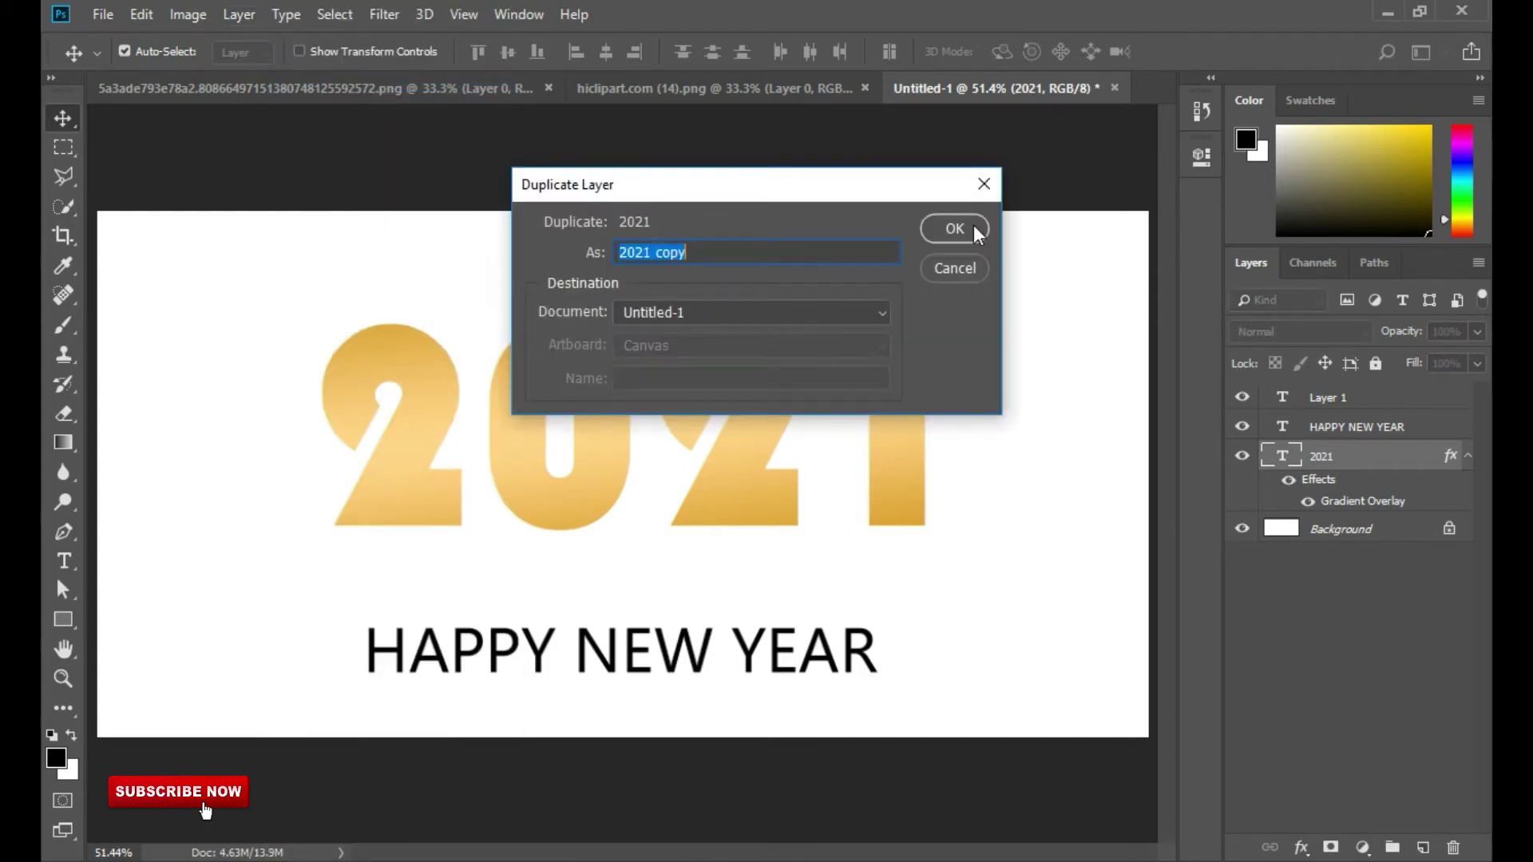
click(974, 226)
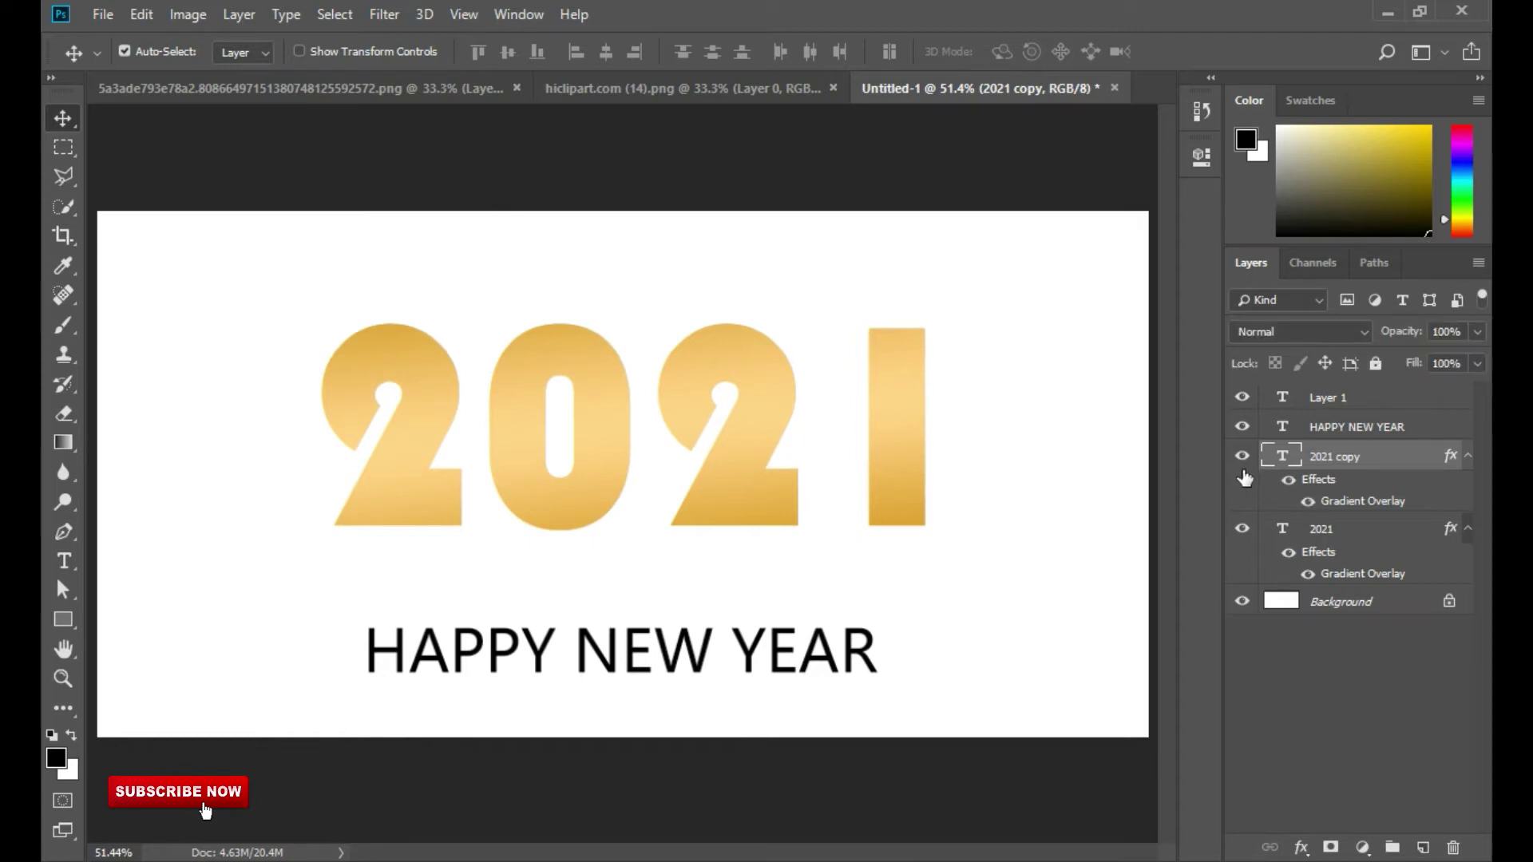
Offset the 2021 copy slightly down and to the left of the original 2021 text
click(1246, 532)
click(1245, 532)
click(1245, 531)
click(1245, 531)
click(1322, 532)
click(299, 52)
drag(728, 342, 725, 348)
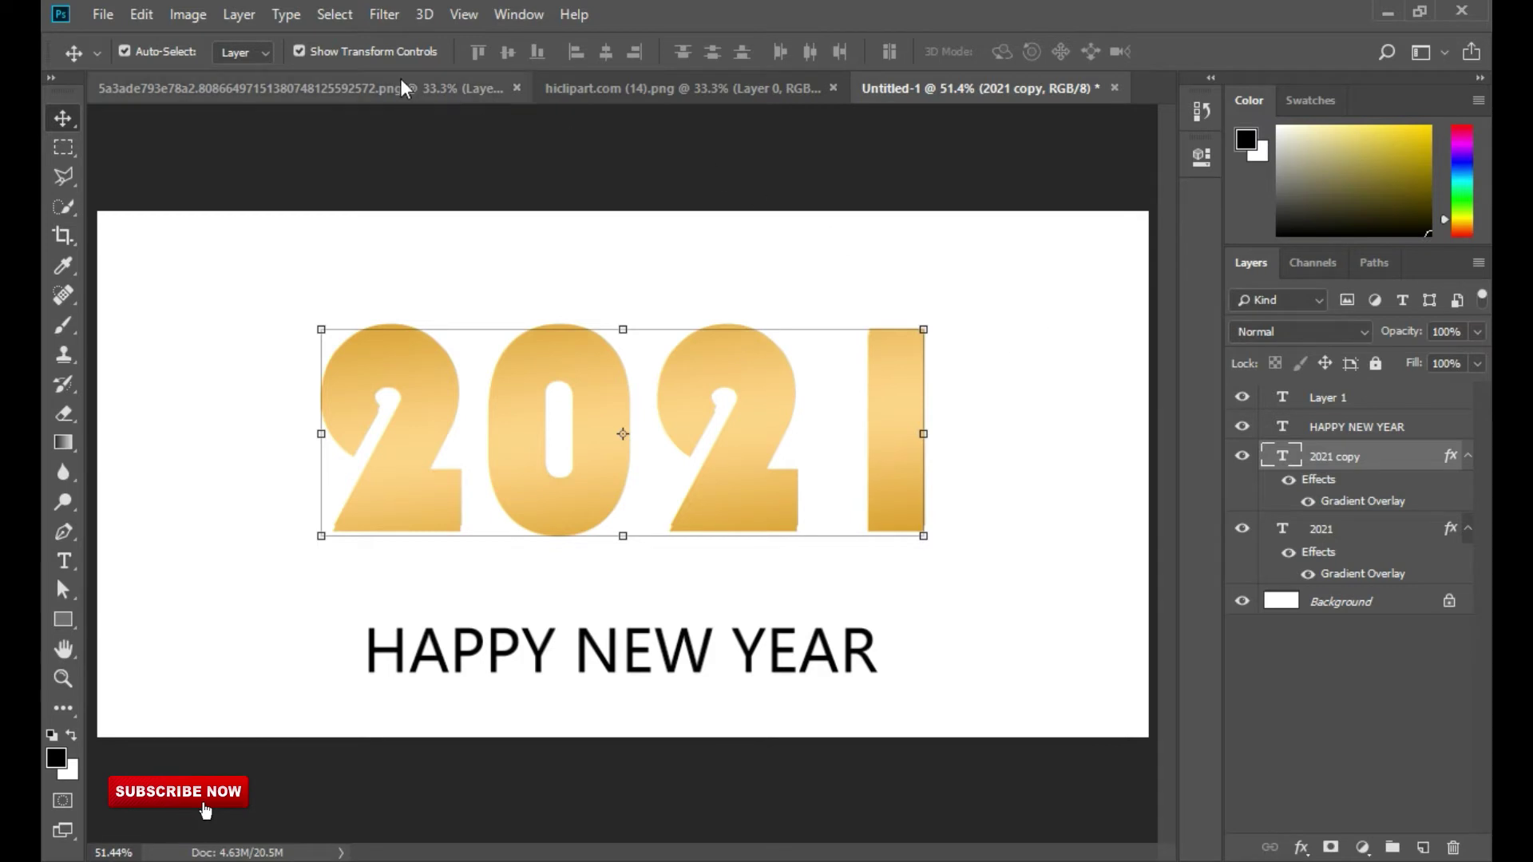
click(300, 51)
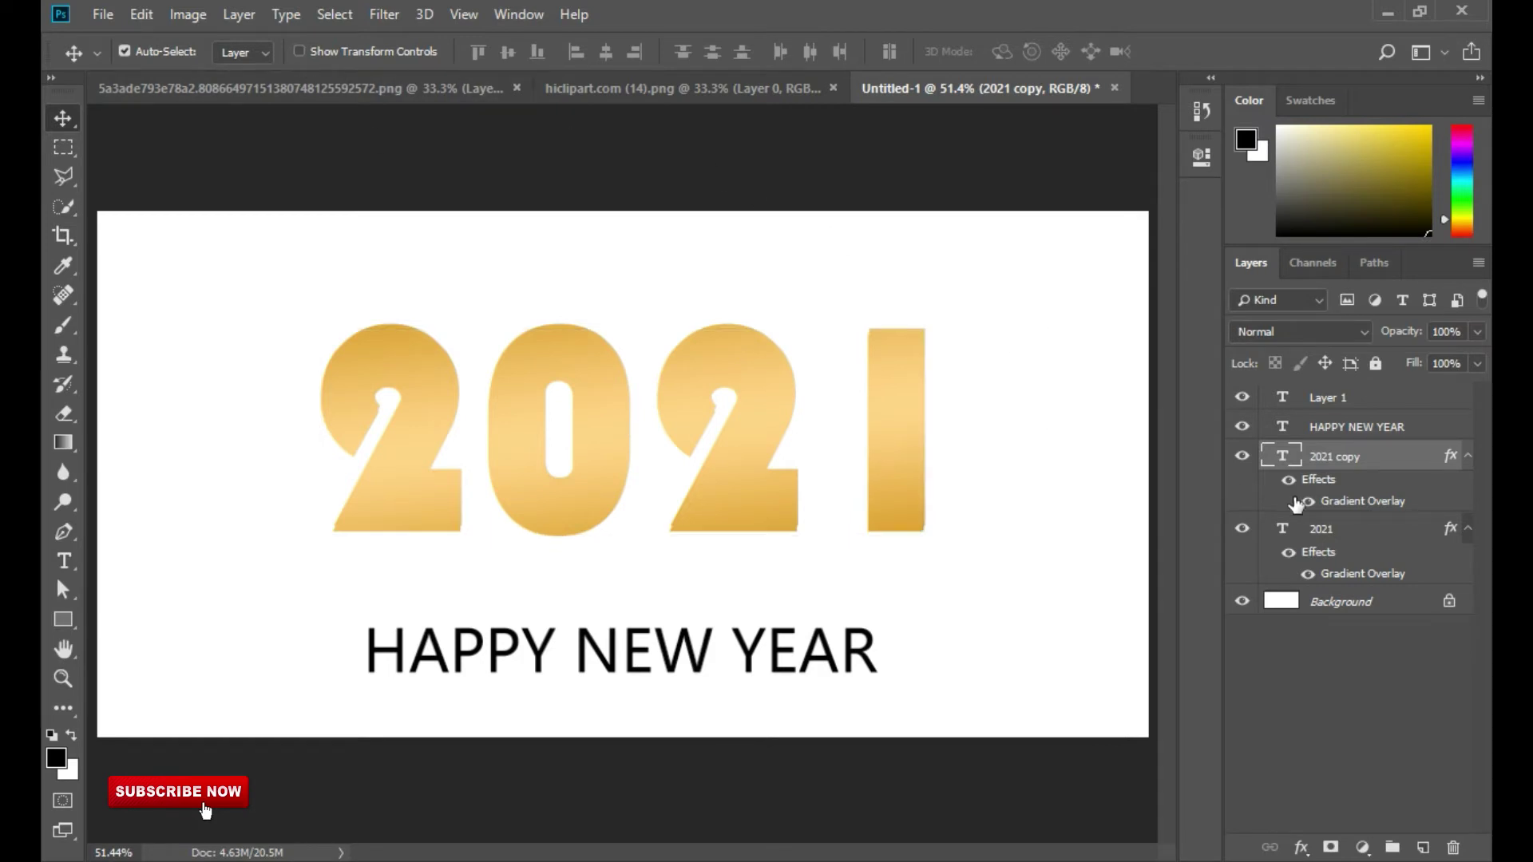
click(1301, 847)
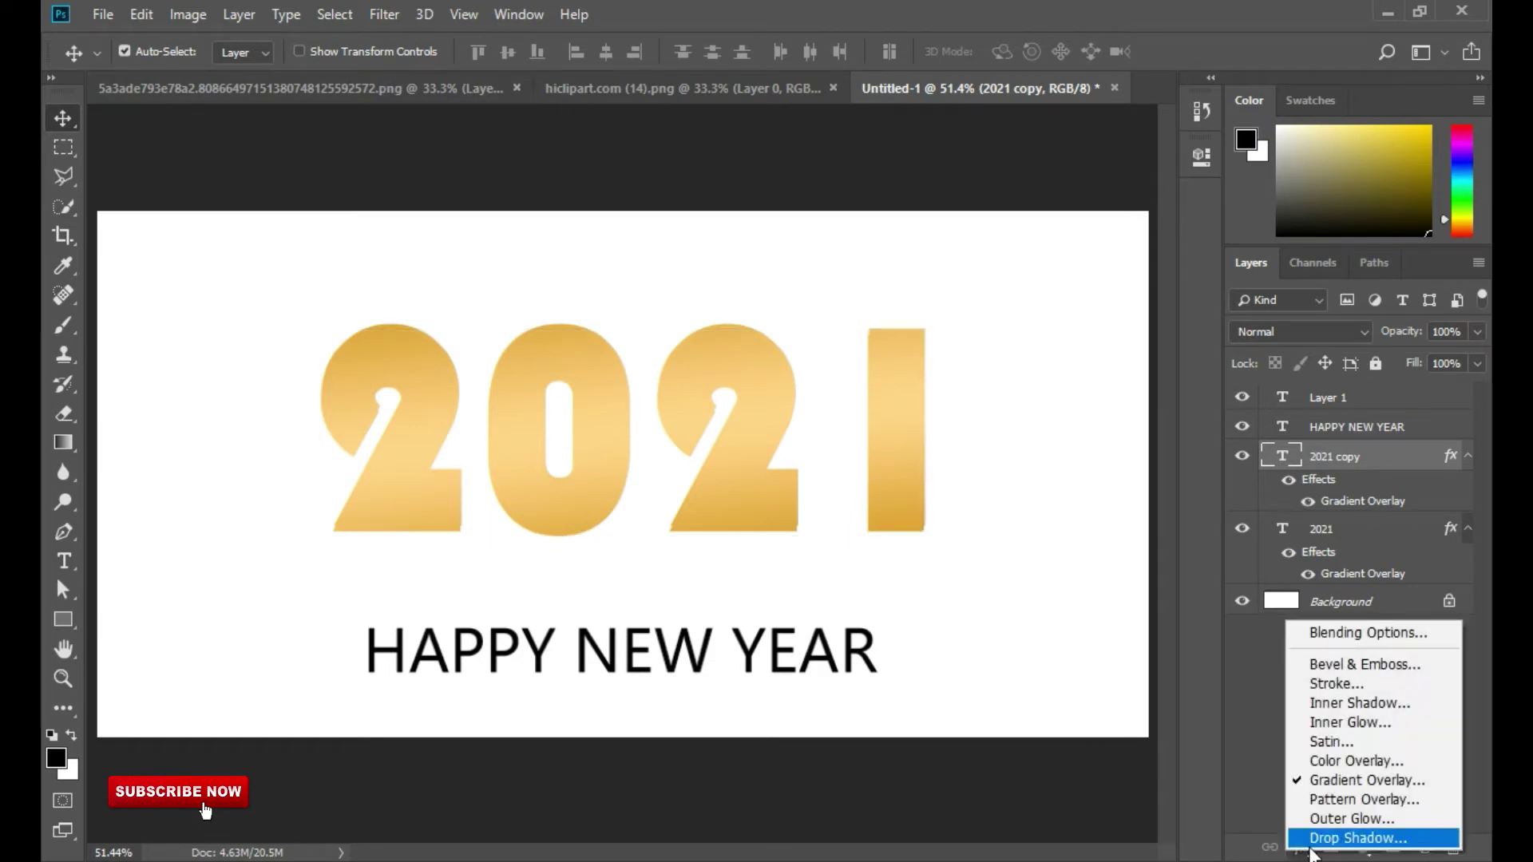
click(1335, 754)
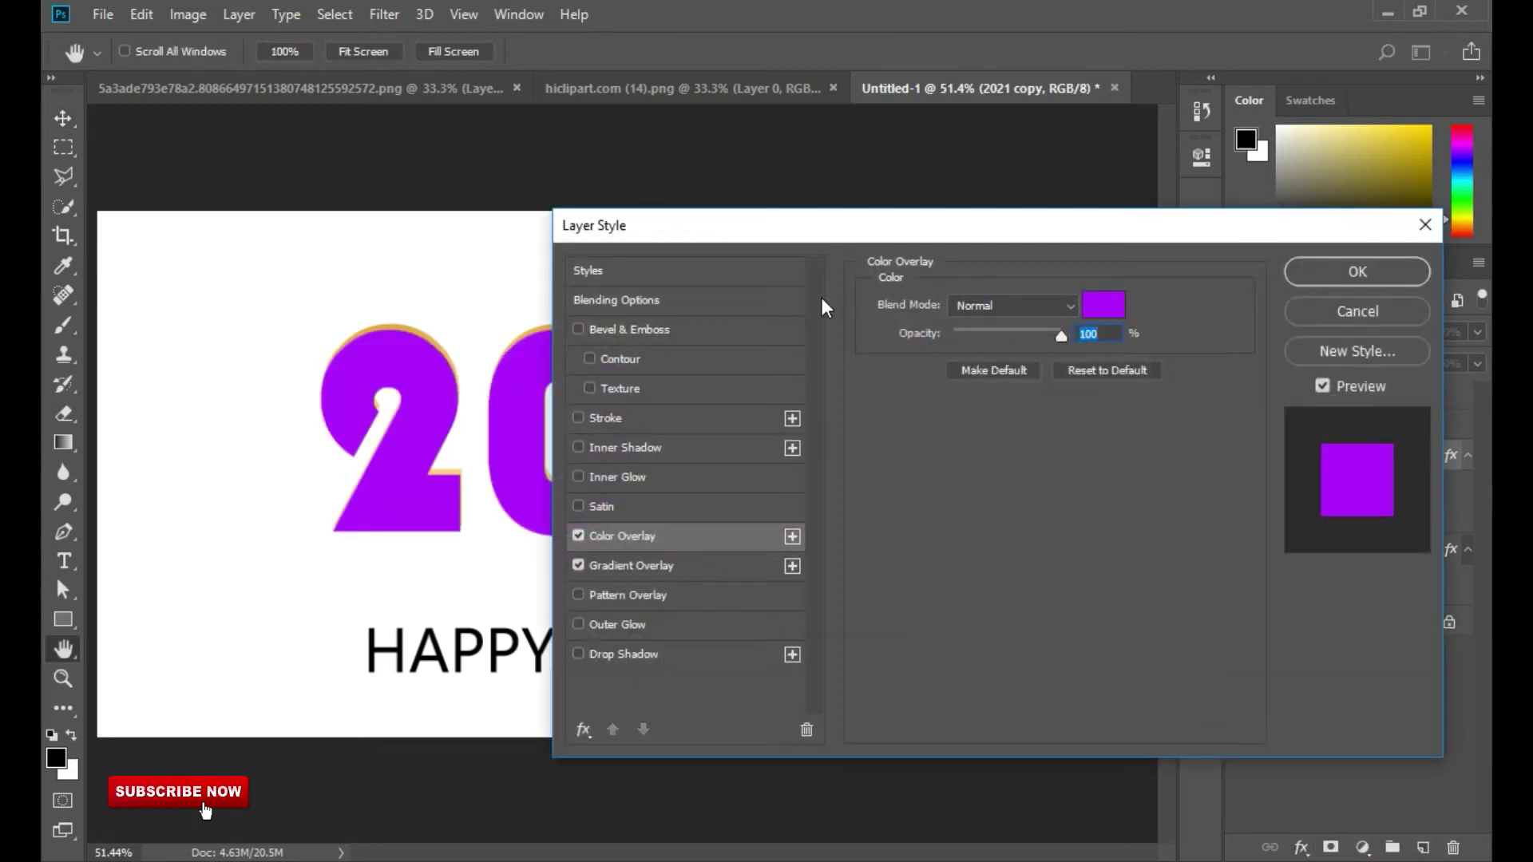
click(1407, 313)
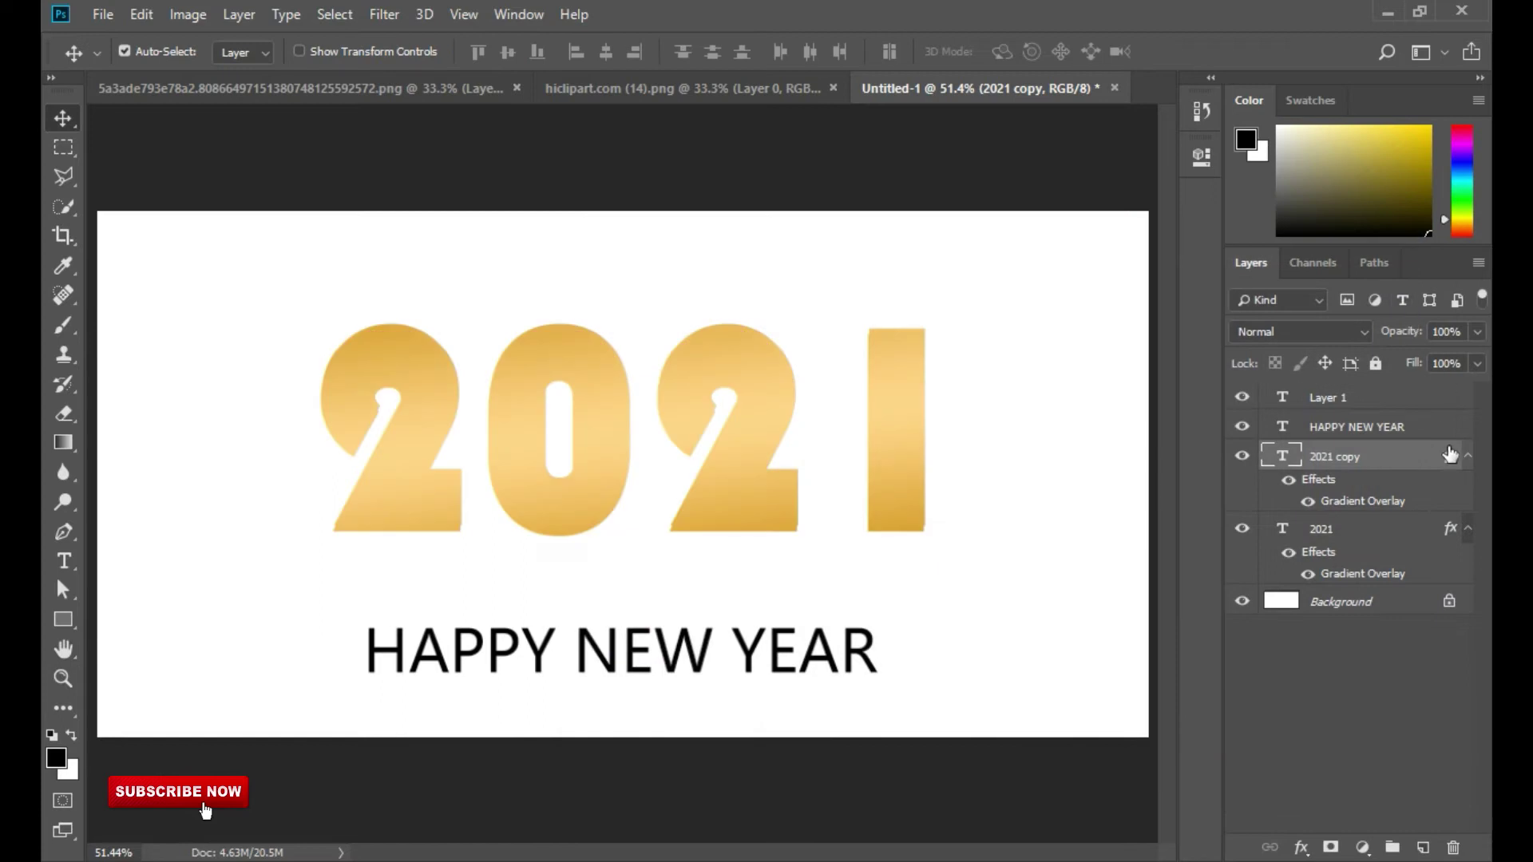
Add a bright green Color Overlay to the original 2021 layer behind the 2021 copy
click(1318, 529)
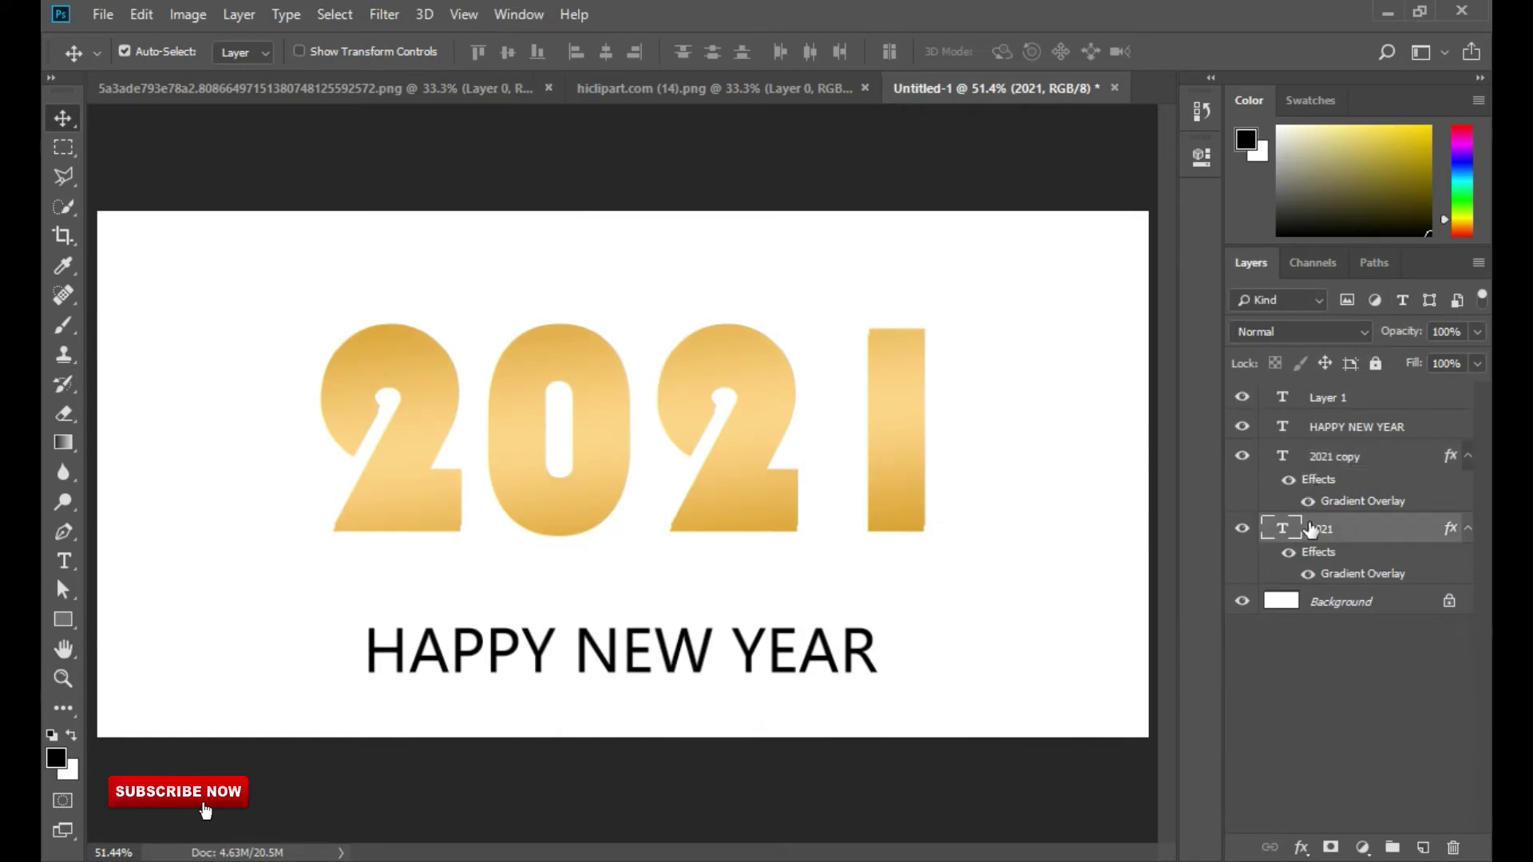
click(1242, 529)
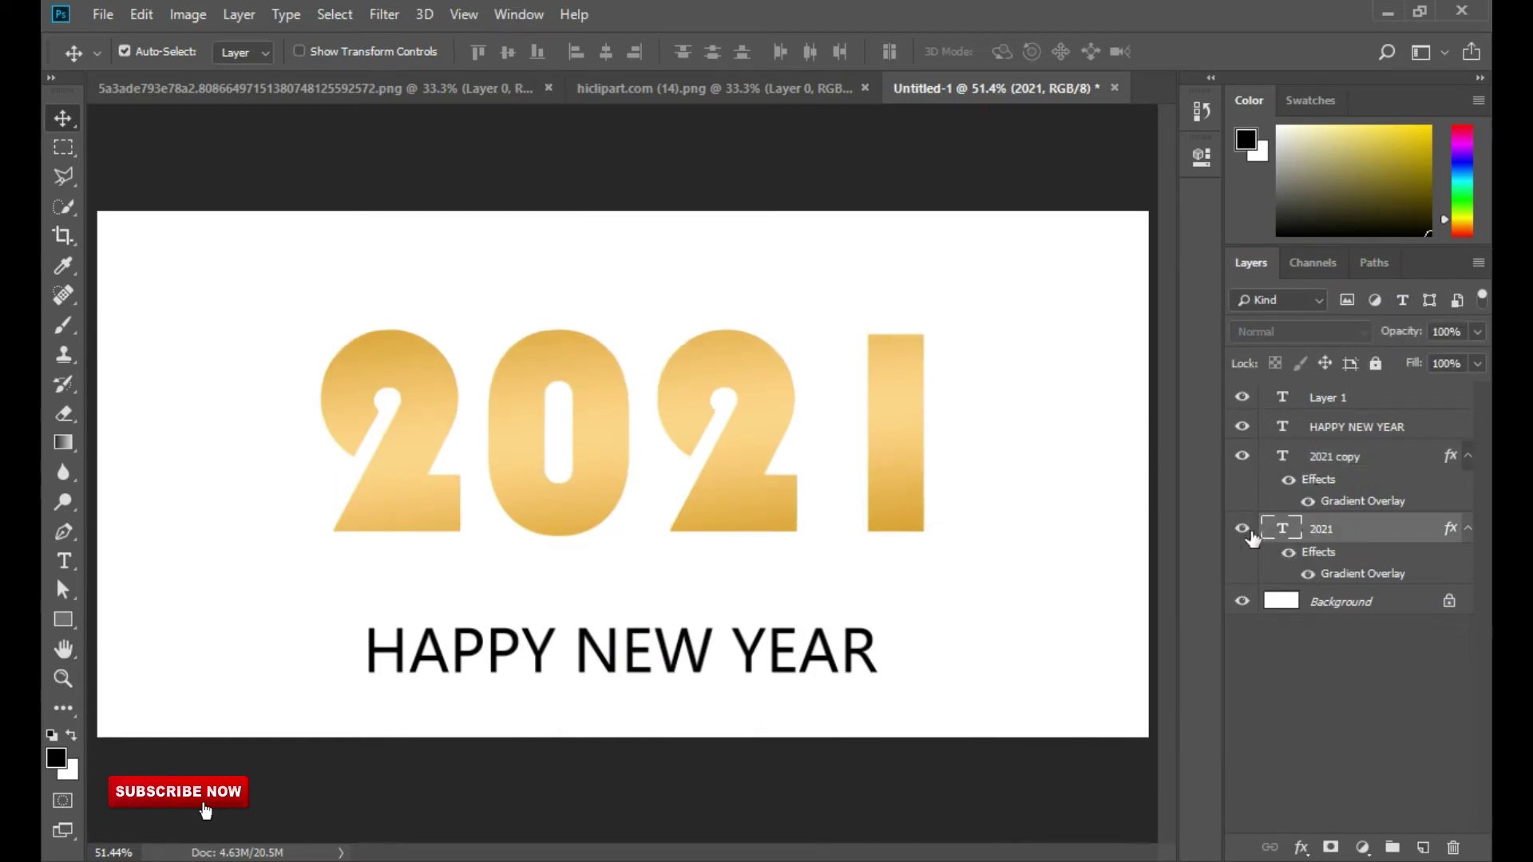
click(1302, 847)
click(1321, 757)
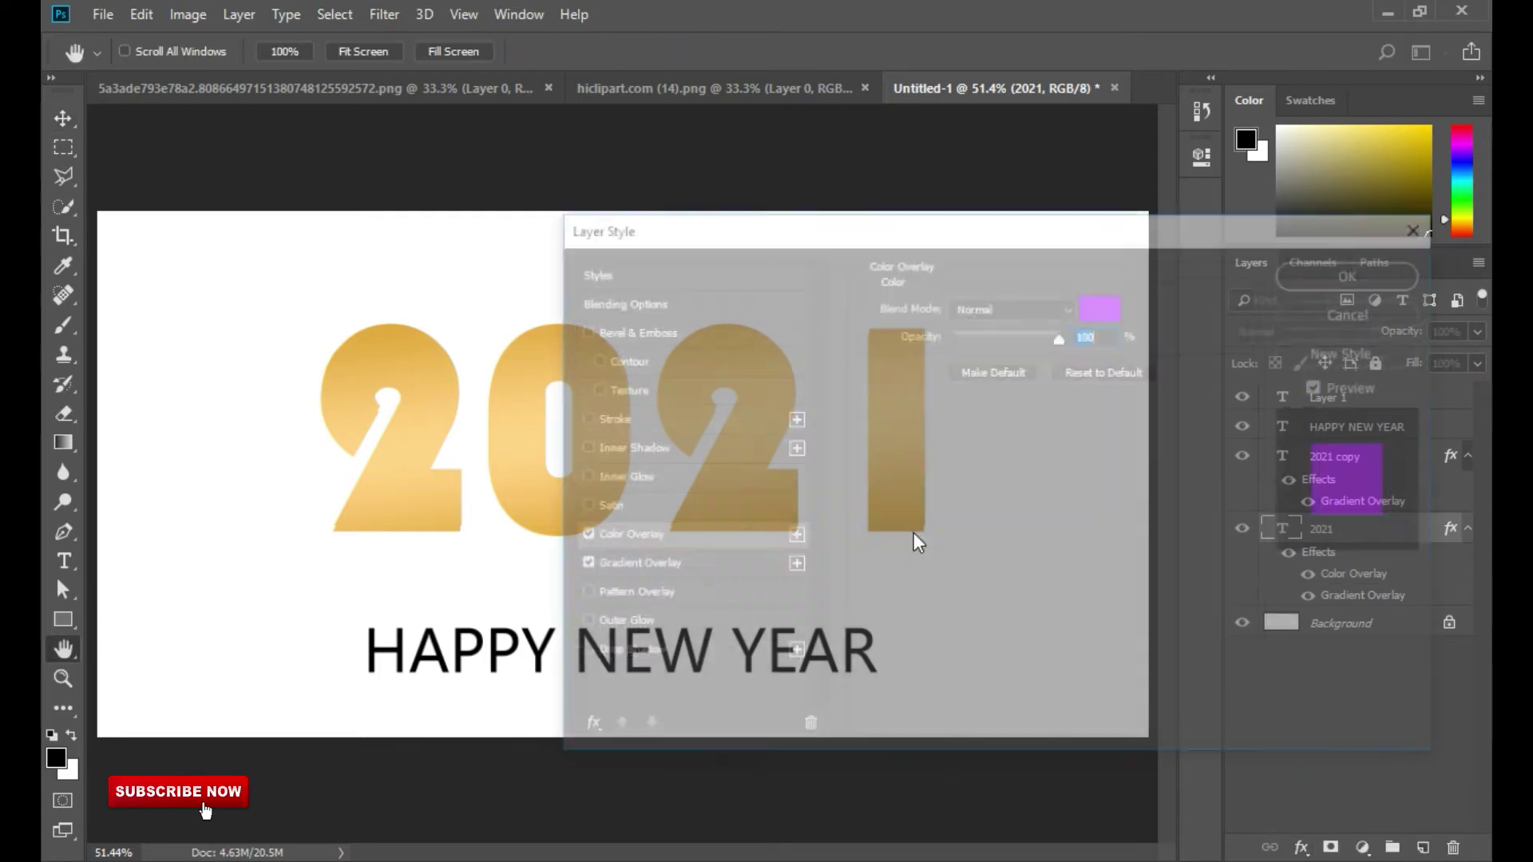
click(1103, 304)
click(1100, 671)
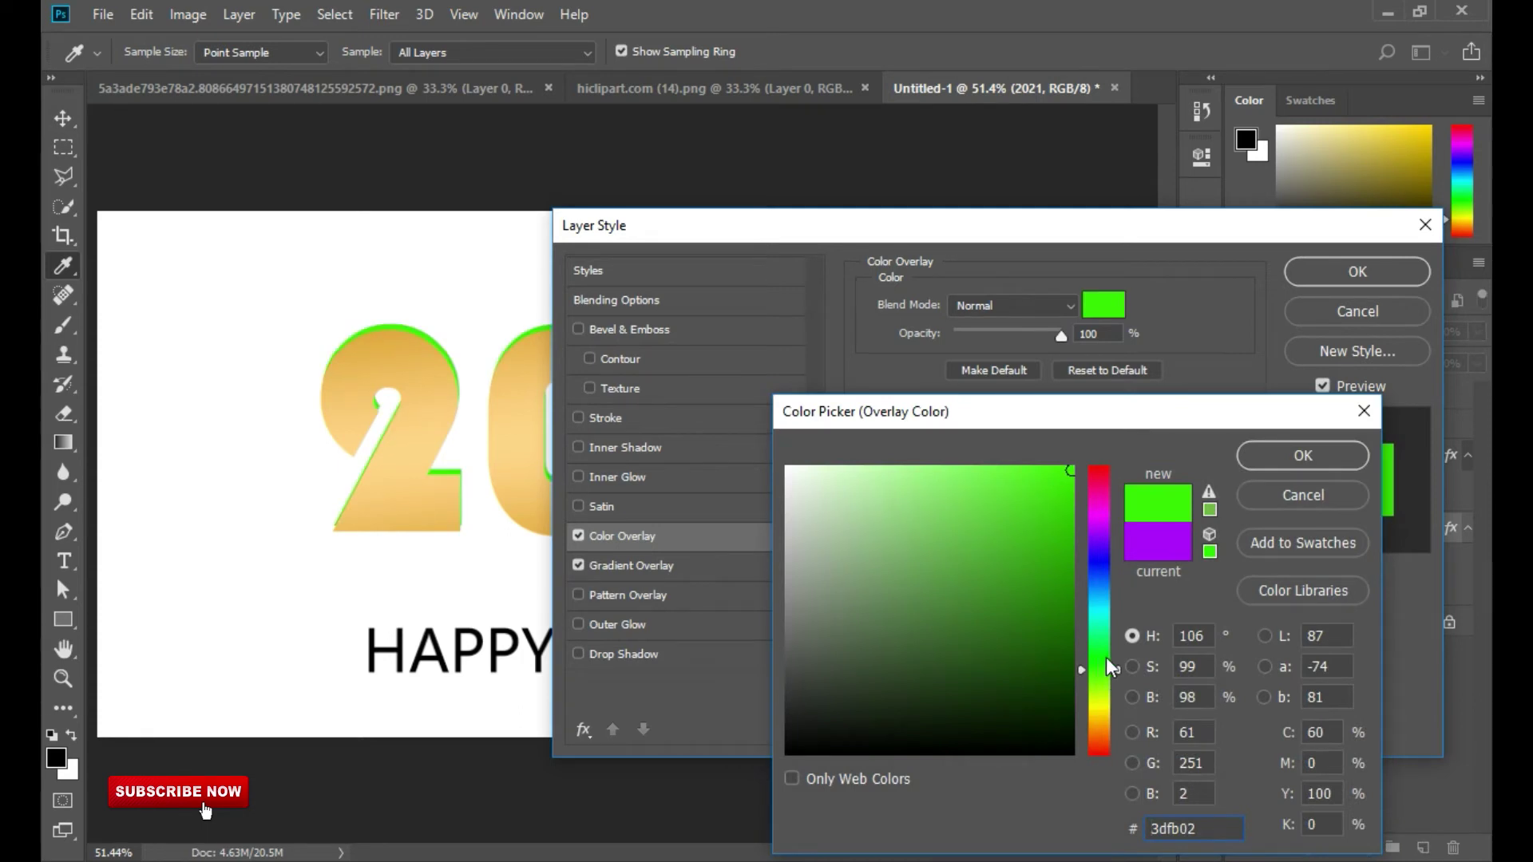
click(1081, 477)
drag(1082, 478, 1088, 473)
click(1340, 455)
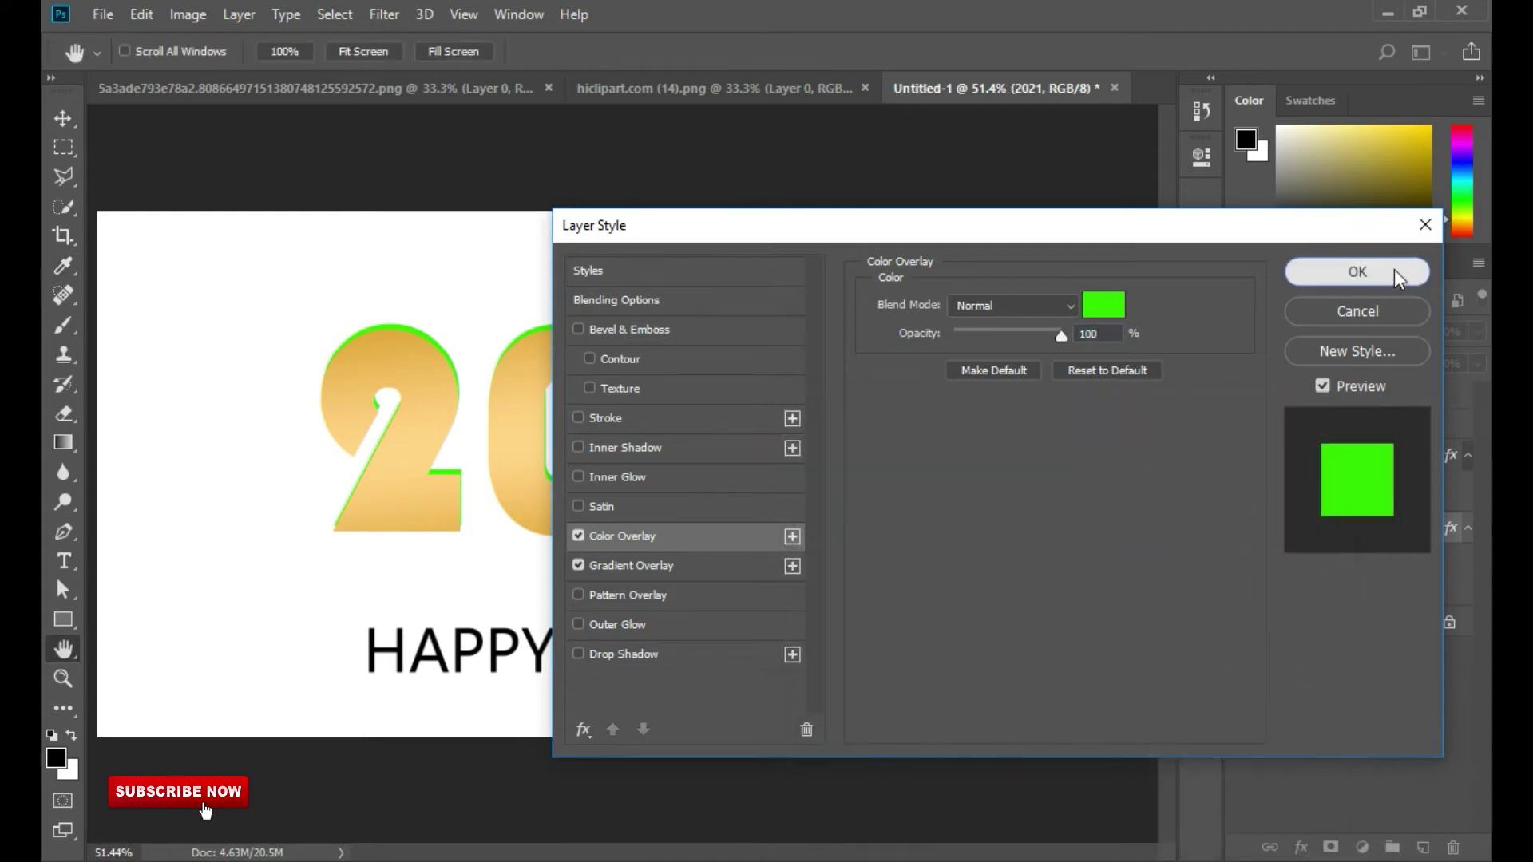
click(1394, 272)
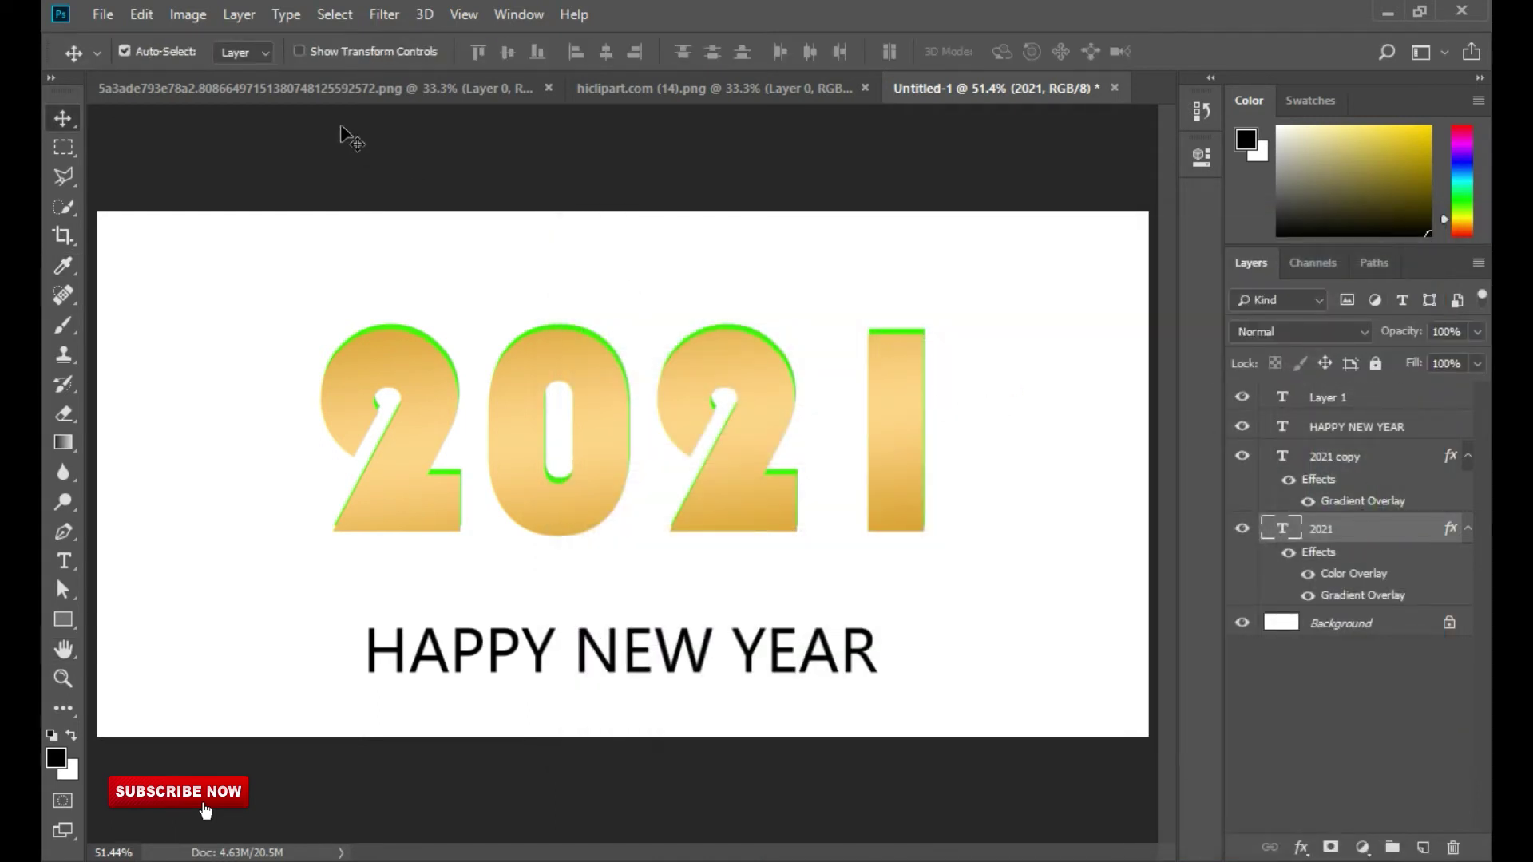
Shift the 2021 copy to the left so the green 2021 shows along each digit's right side, with the bottom edges level
click(312, 51)
drag(688, 341, 699, 341)
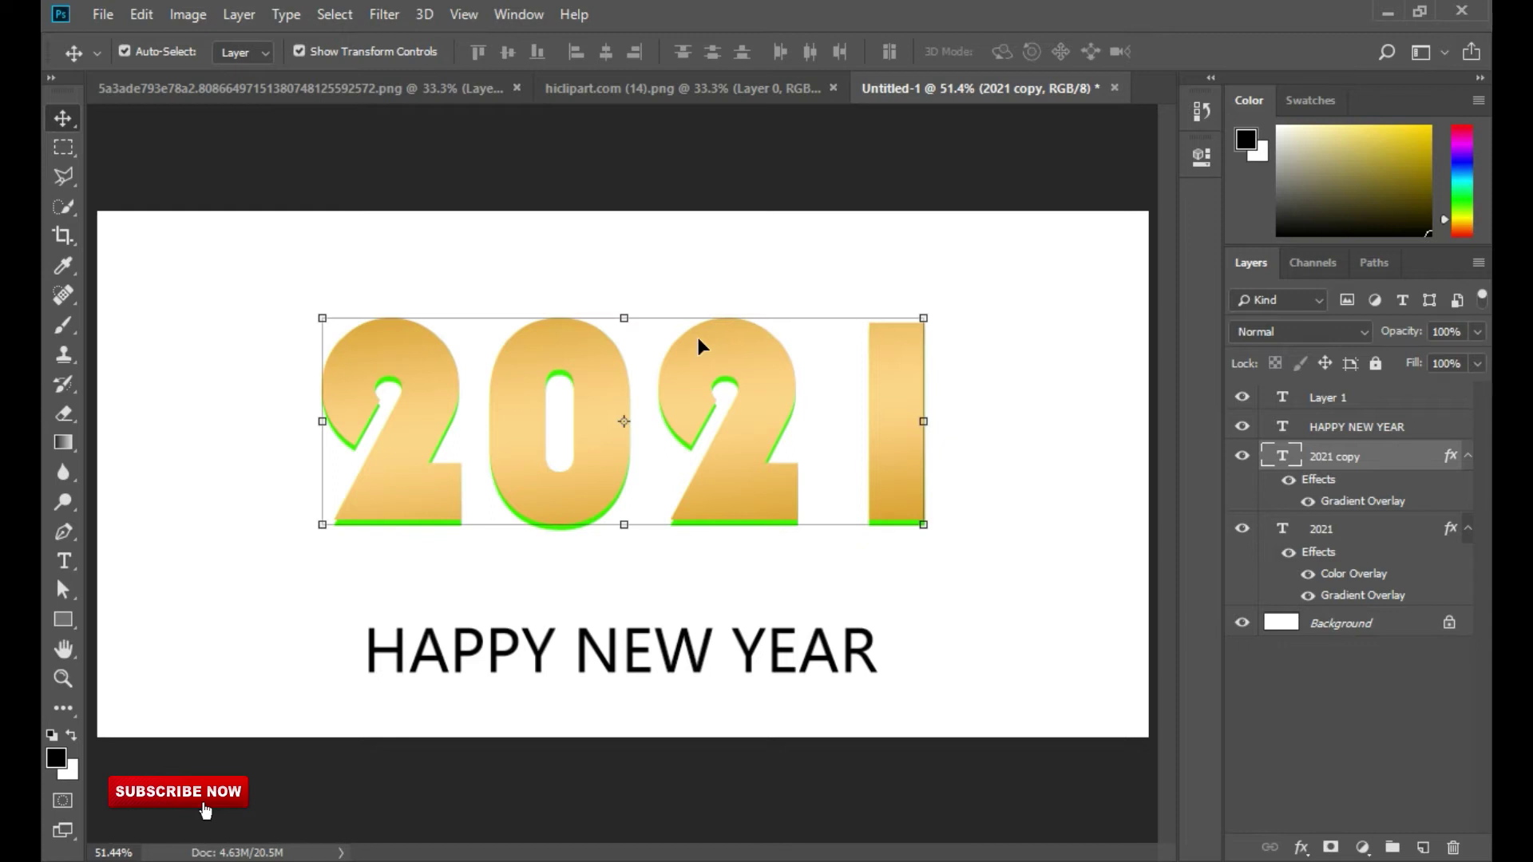
key(Up)
key(Up)
key(Up)
key(Up)
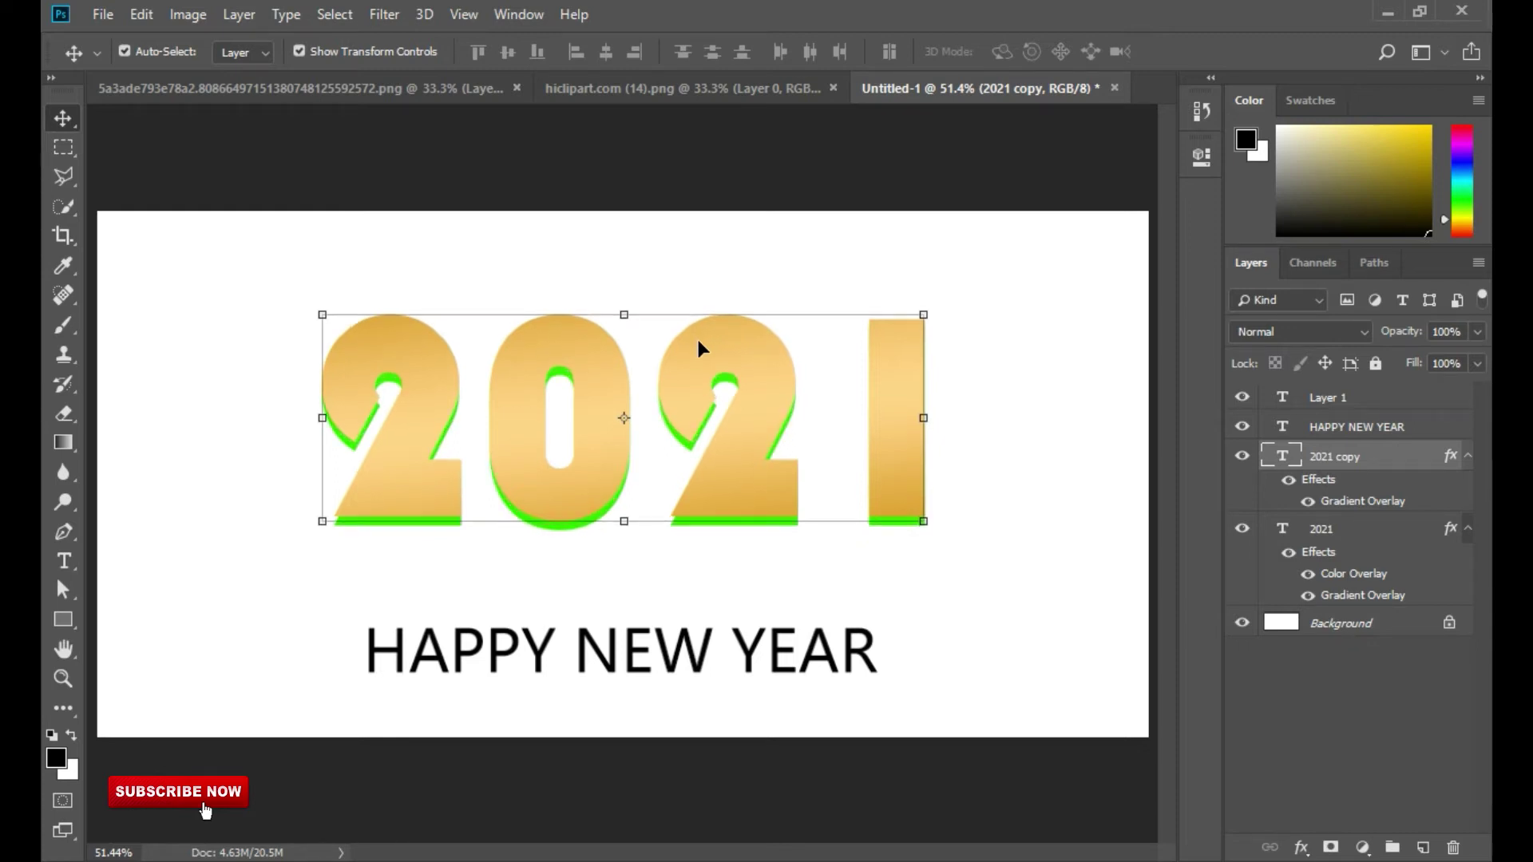
key(Down)
key(Down)
key(Down)
key(Down)
key(Left)
key(Left)
key(Left)
key(Left)
key(Left)
key(Left)
key(Left)
key(Left)
key(Left)
key(Left)
key(Left)
key(Left)
key(Left)
key(Left)
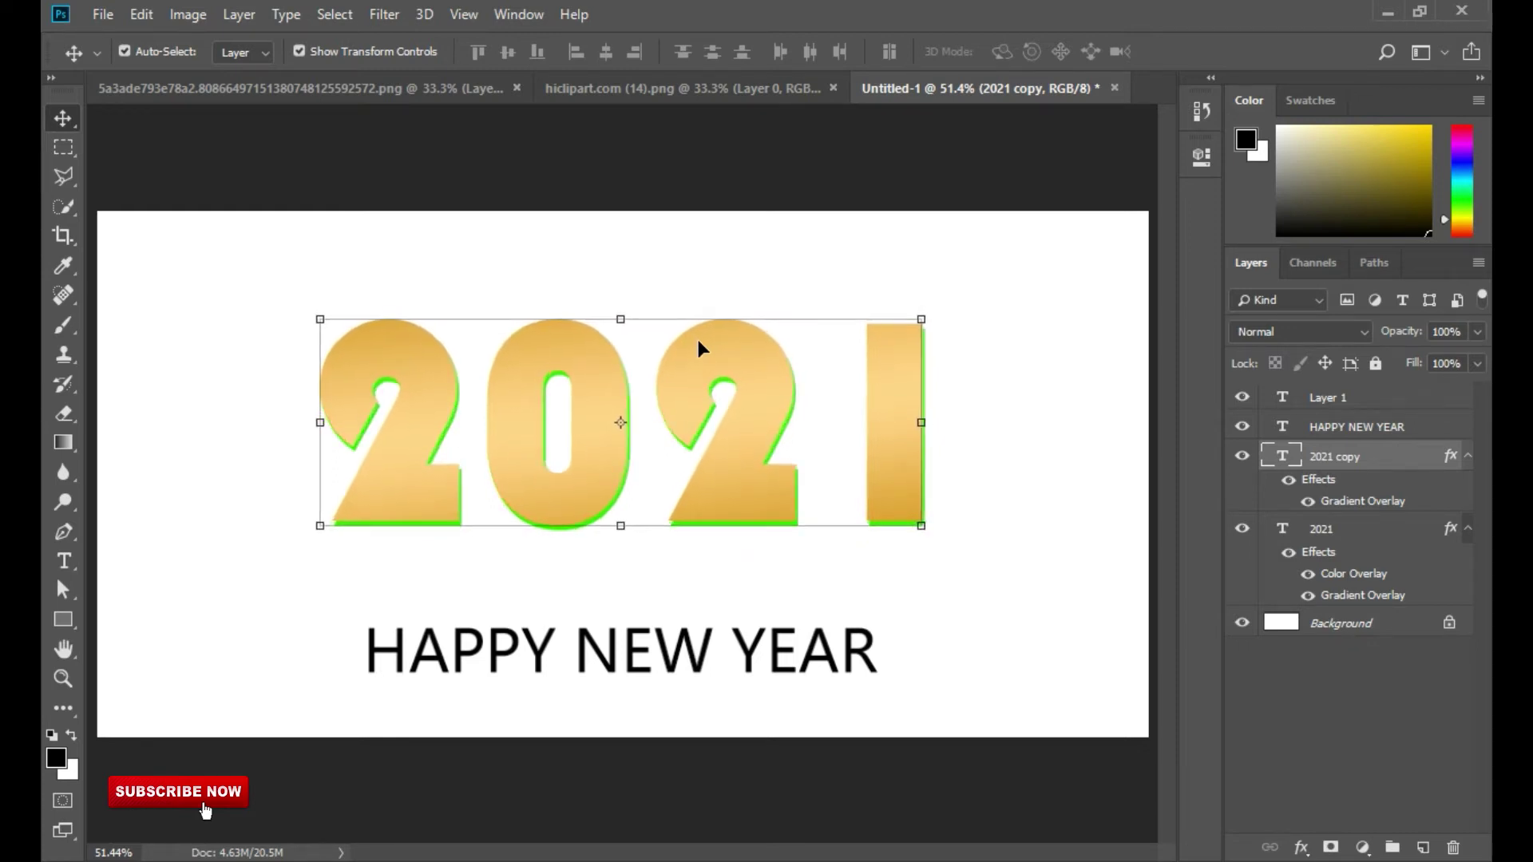
key(Down)
key(Down)
key(Down)
key(Down)
key(Left)
key(Left)
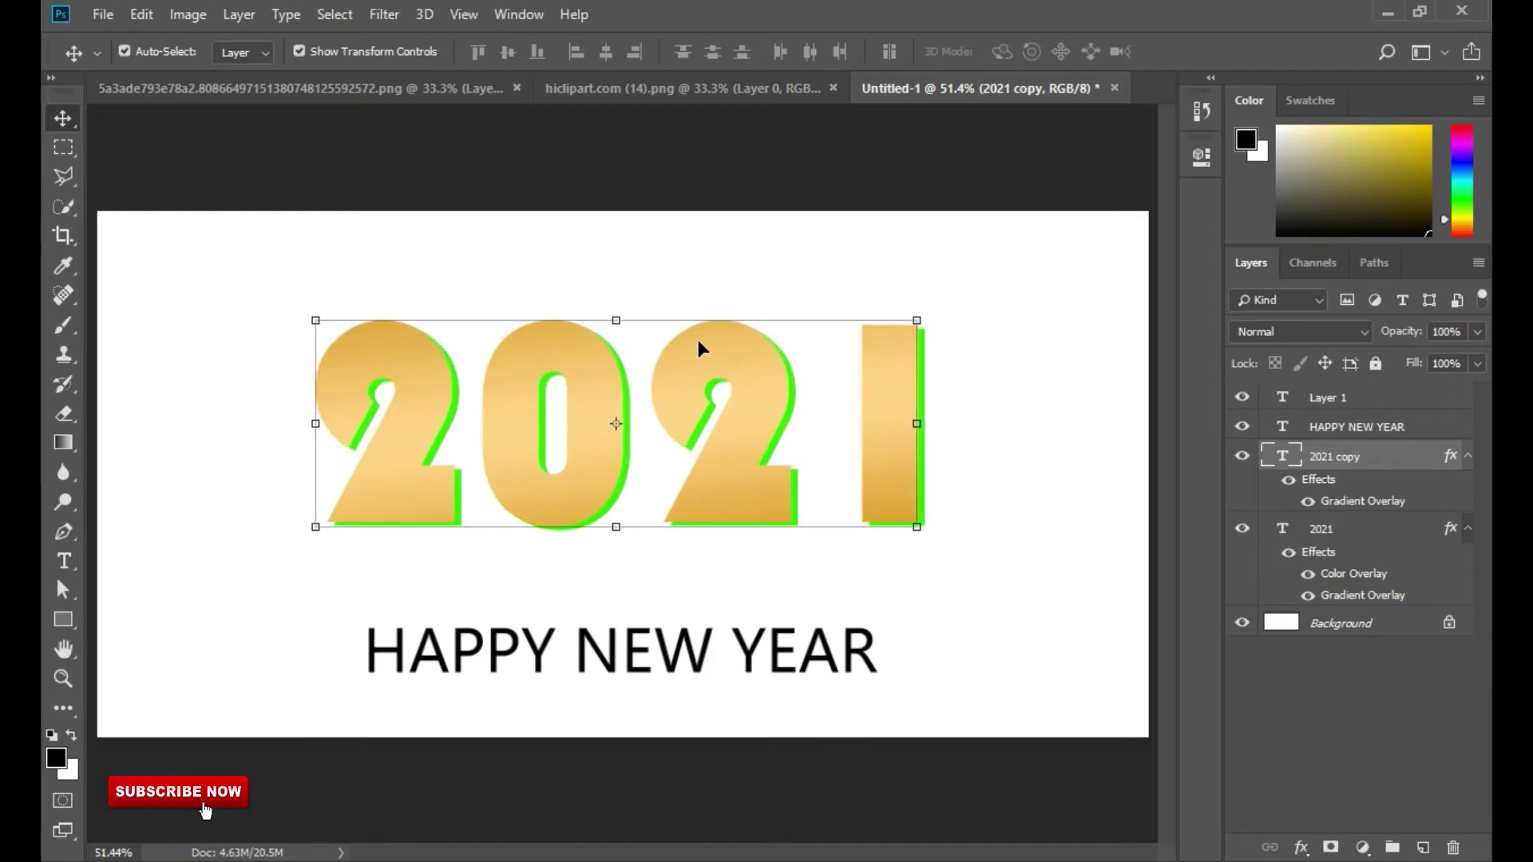
key(Left)
key(Left)
key(Down)
key(Down)
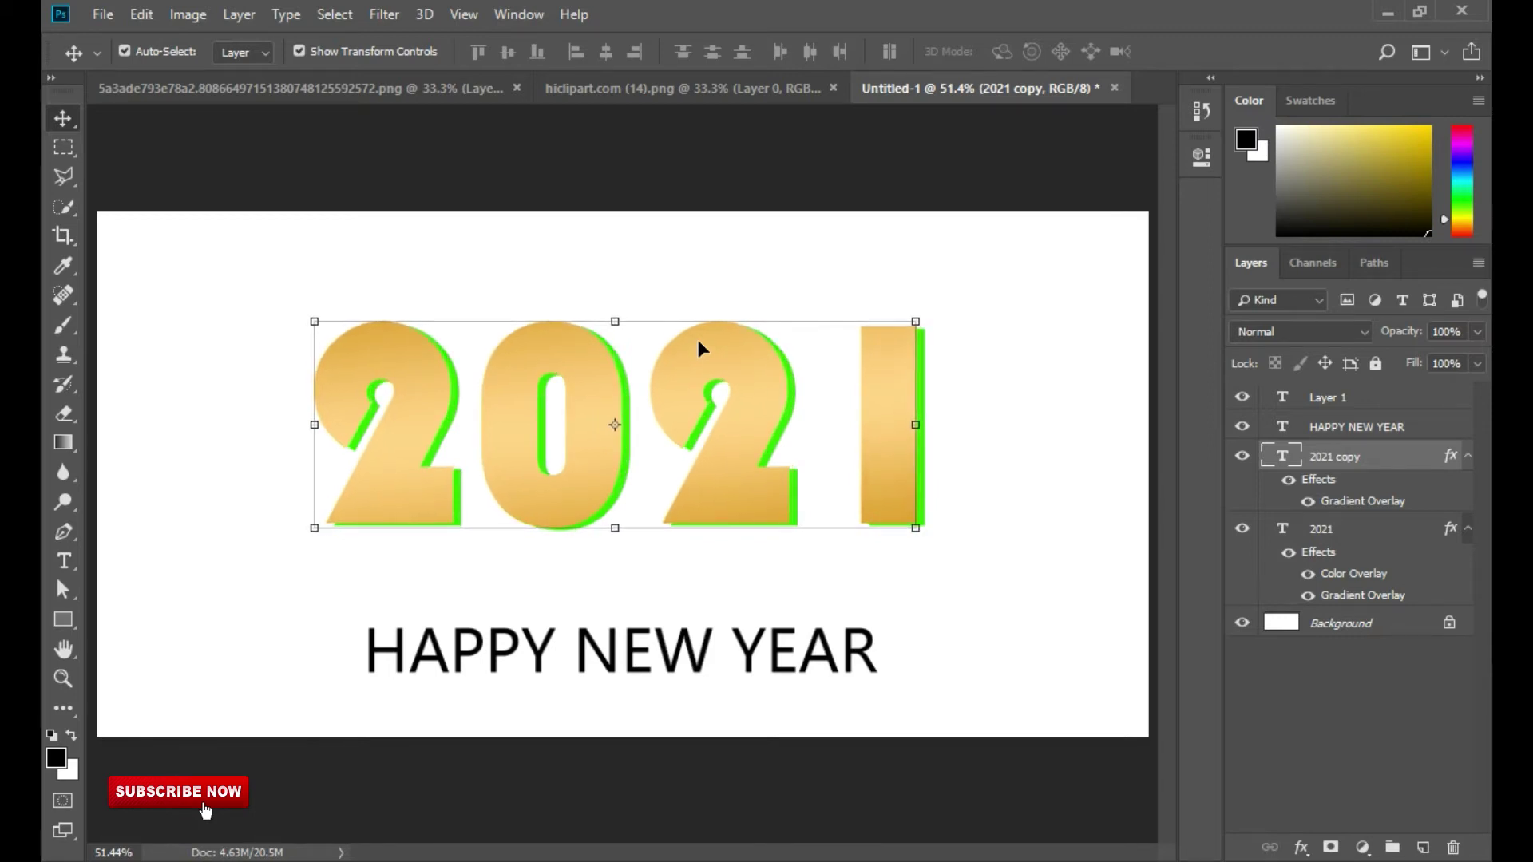
key(Left)
key(Left)
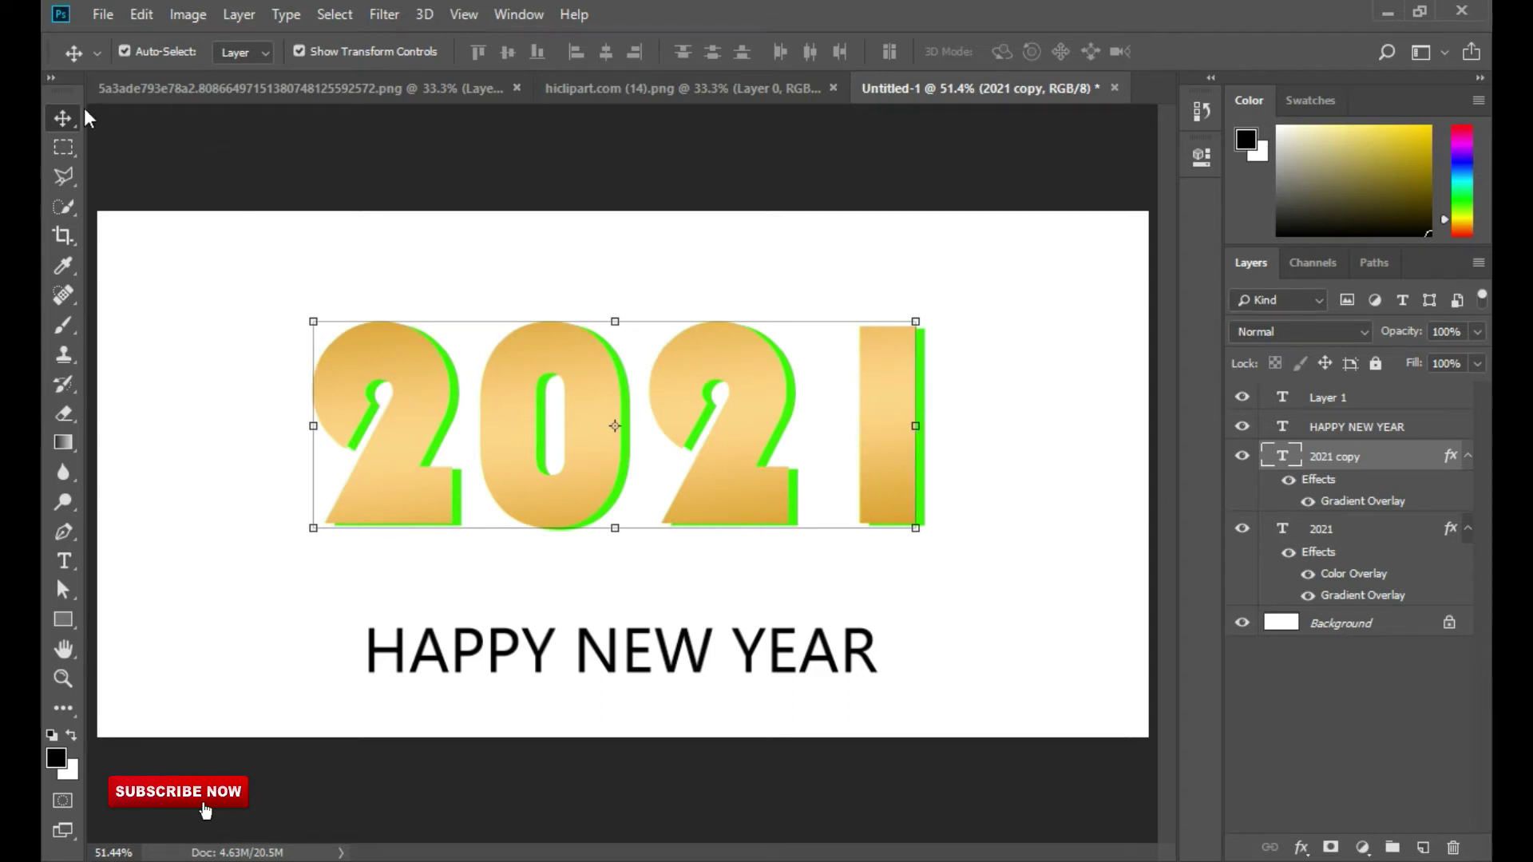
click(300, 51)
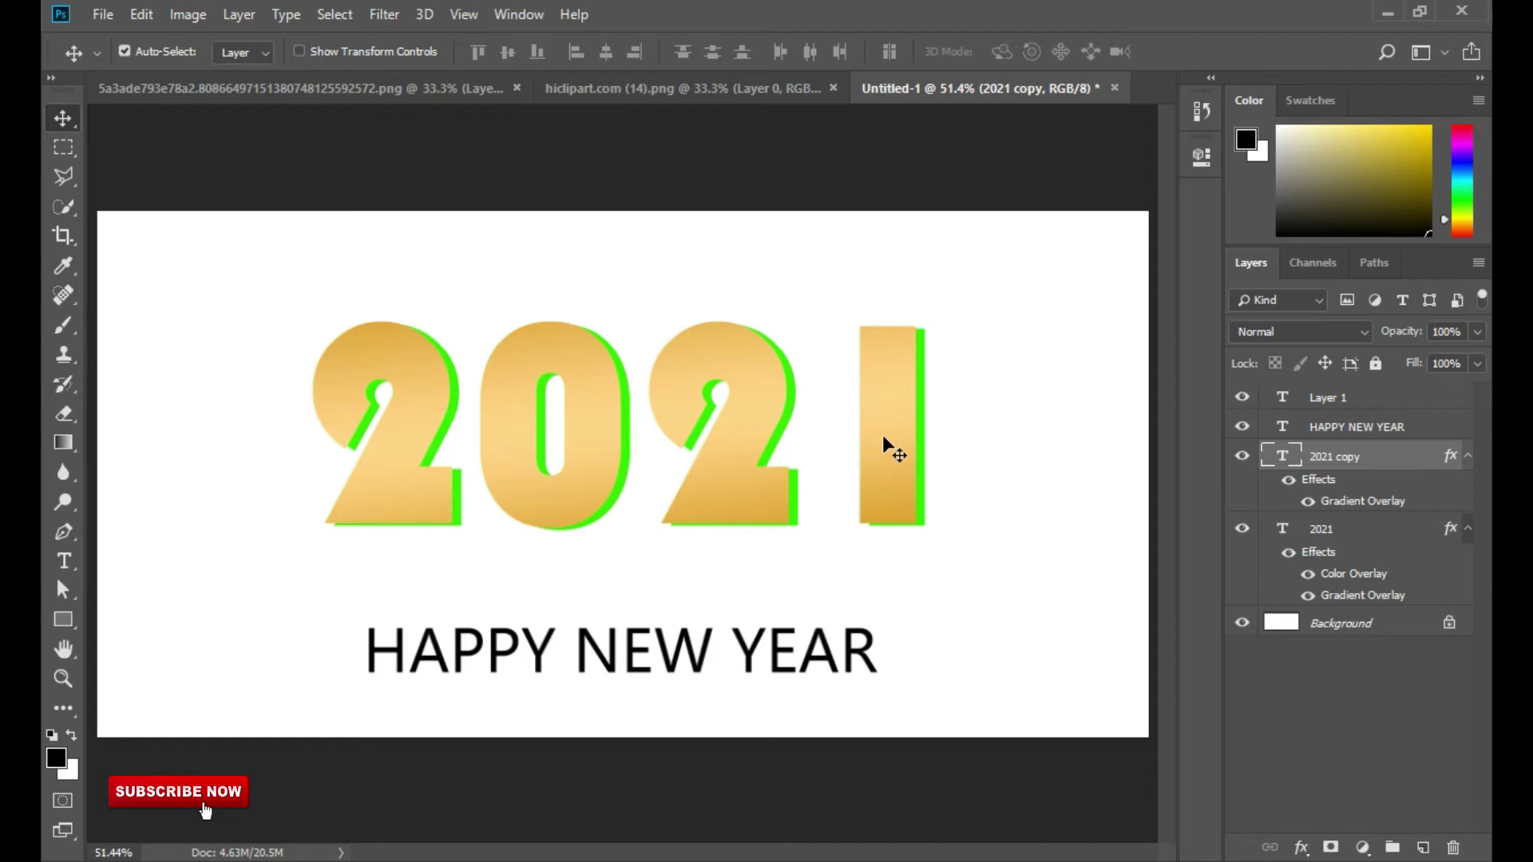
drag(883, 437, 883, 440)
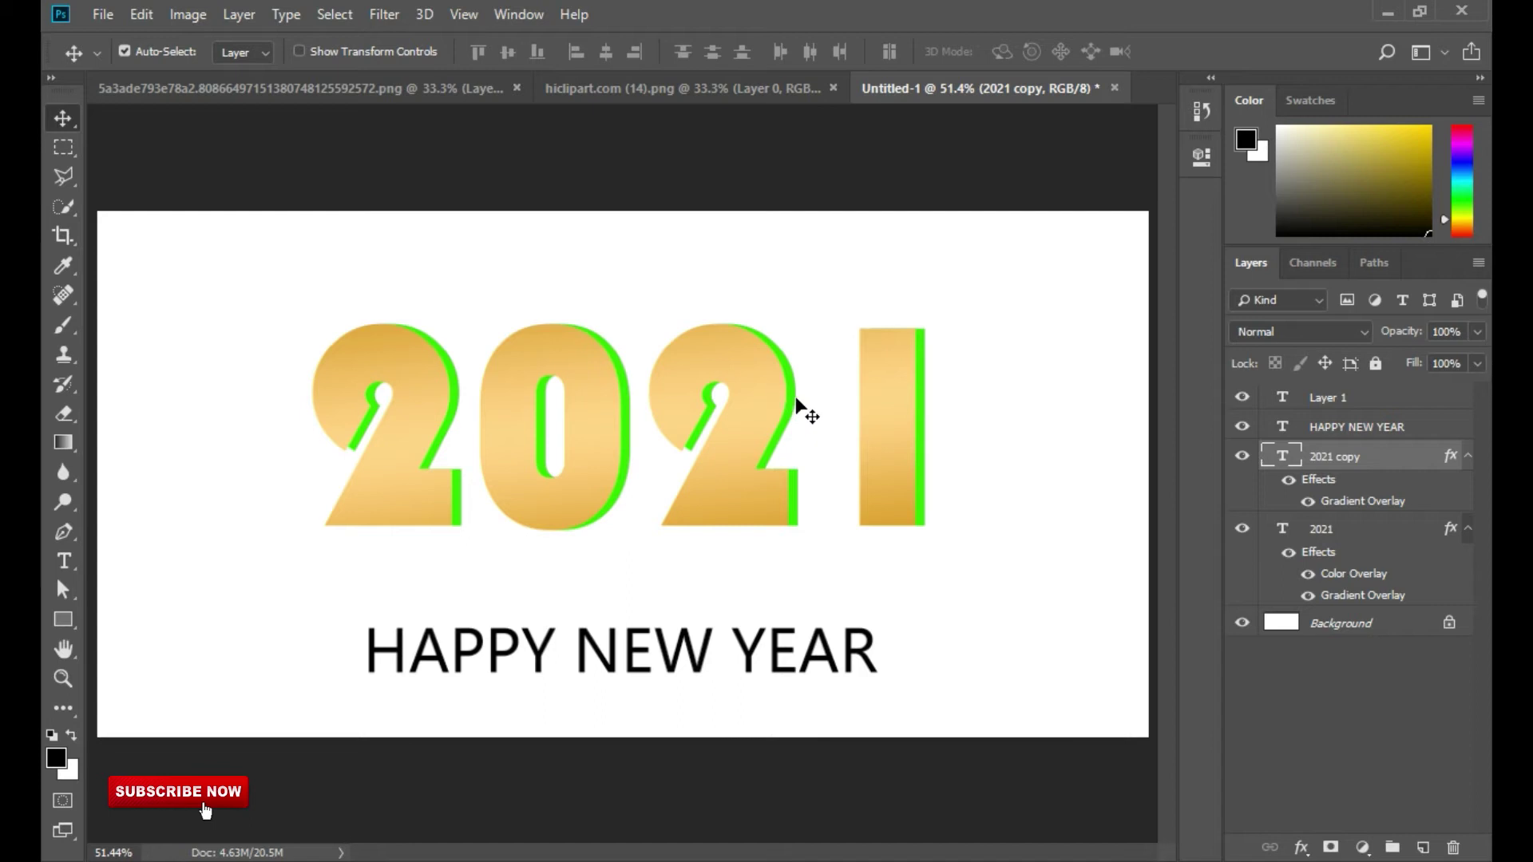
Add an Outer Glow to the original 2021 layer, using green sampled from its visible edge and a size of 9 px
click(1245, 455)
click(1246, 456)
click(1242, 532)
click(1241, 532)
click(1357, 532)
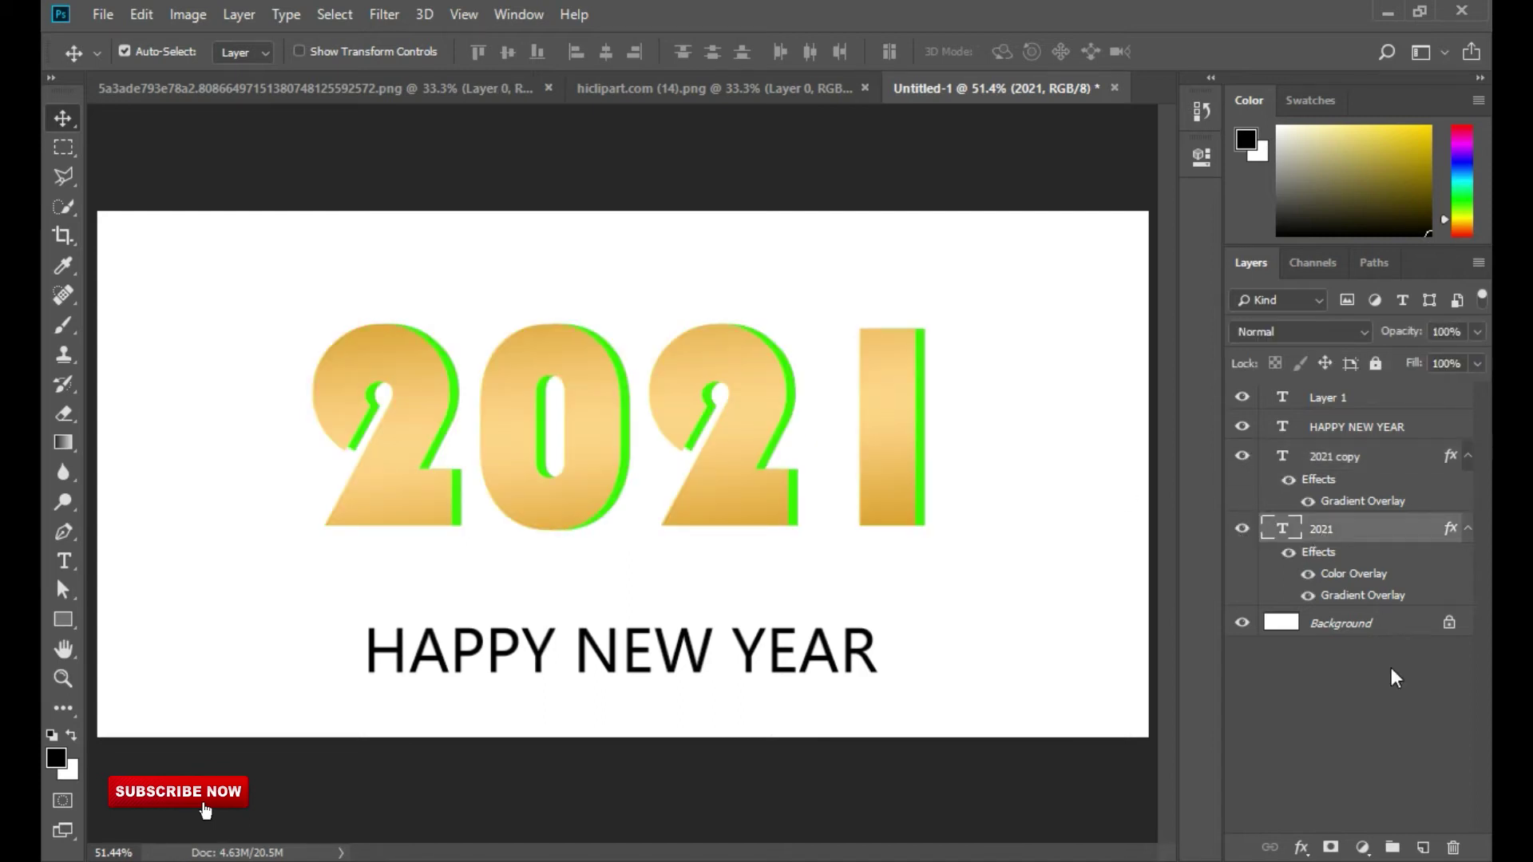
click(1301, 848)
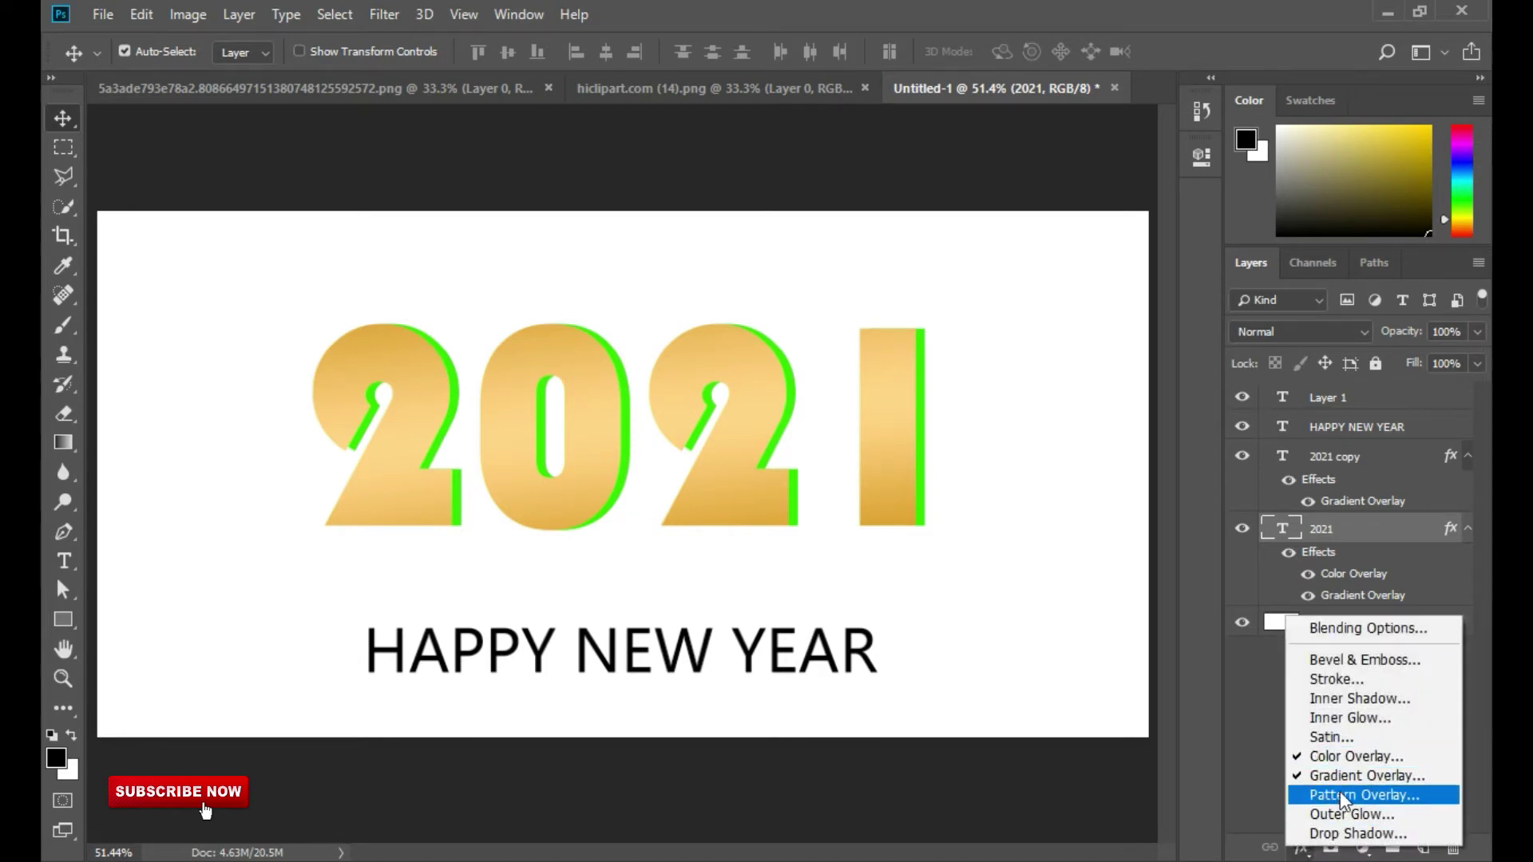
click(1389, 812)
drag(956, 233, 1239, 279)
click(1208, 432)
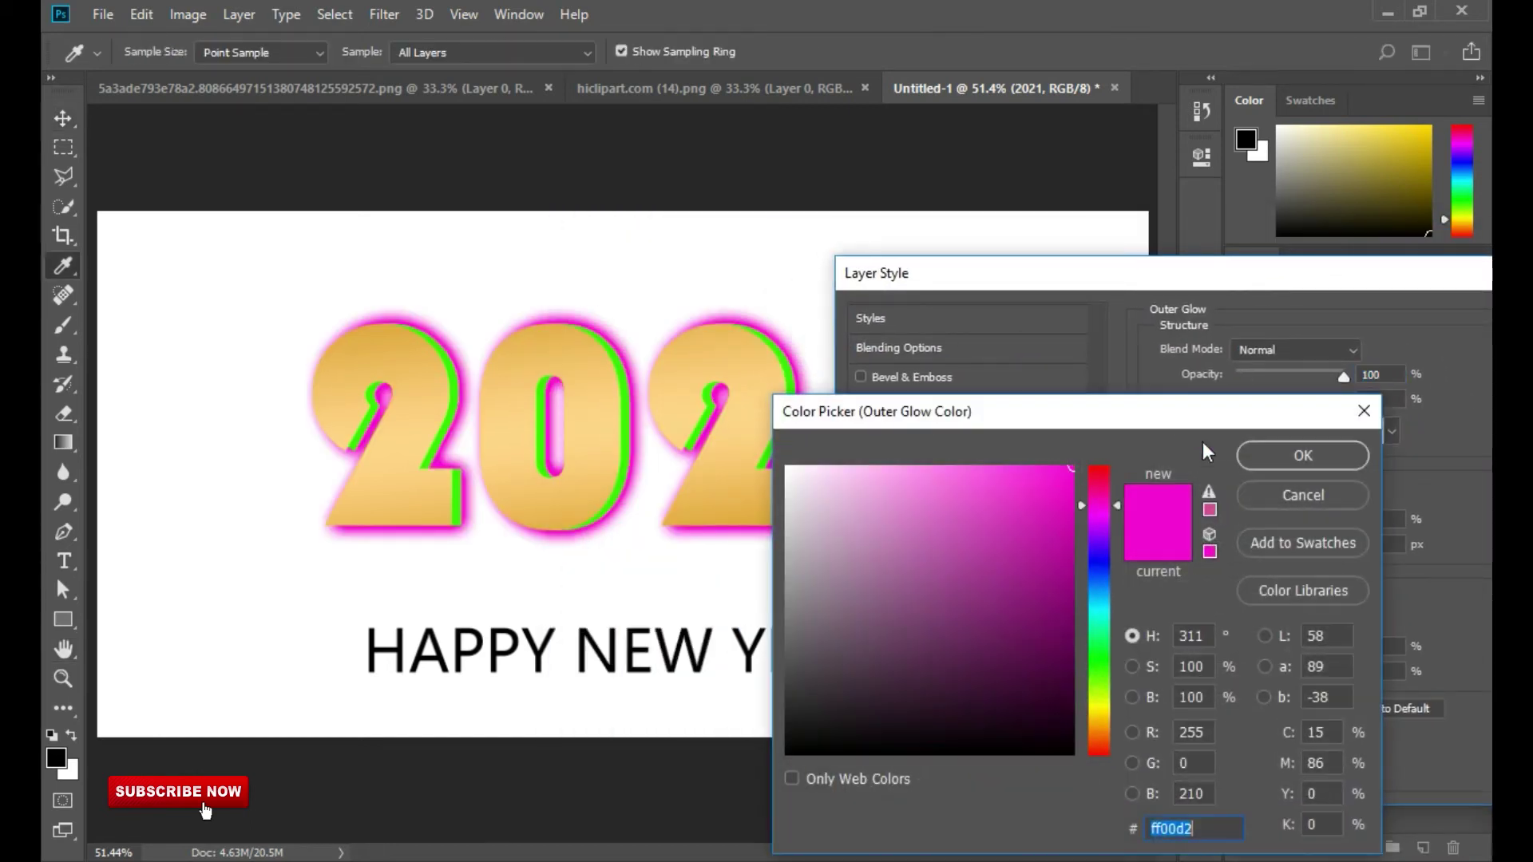
click(626, 412)
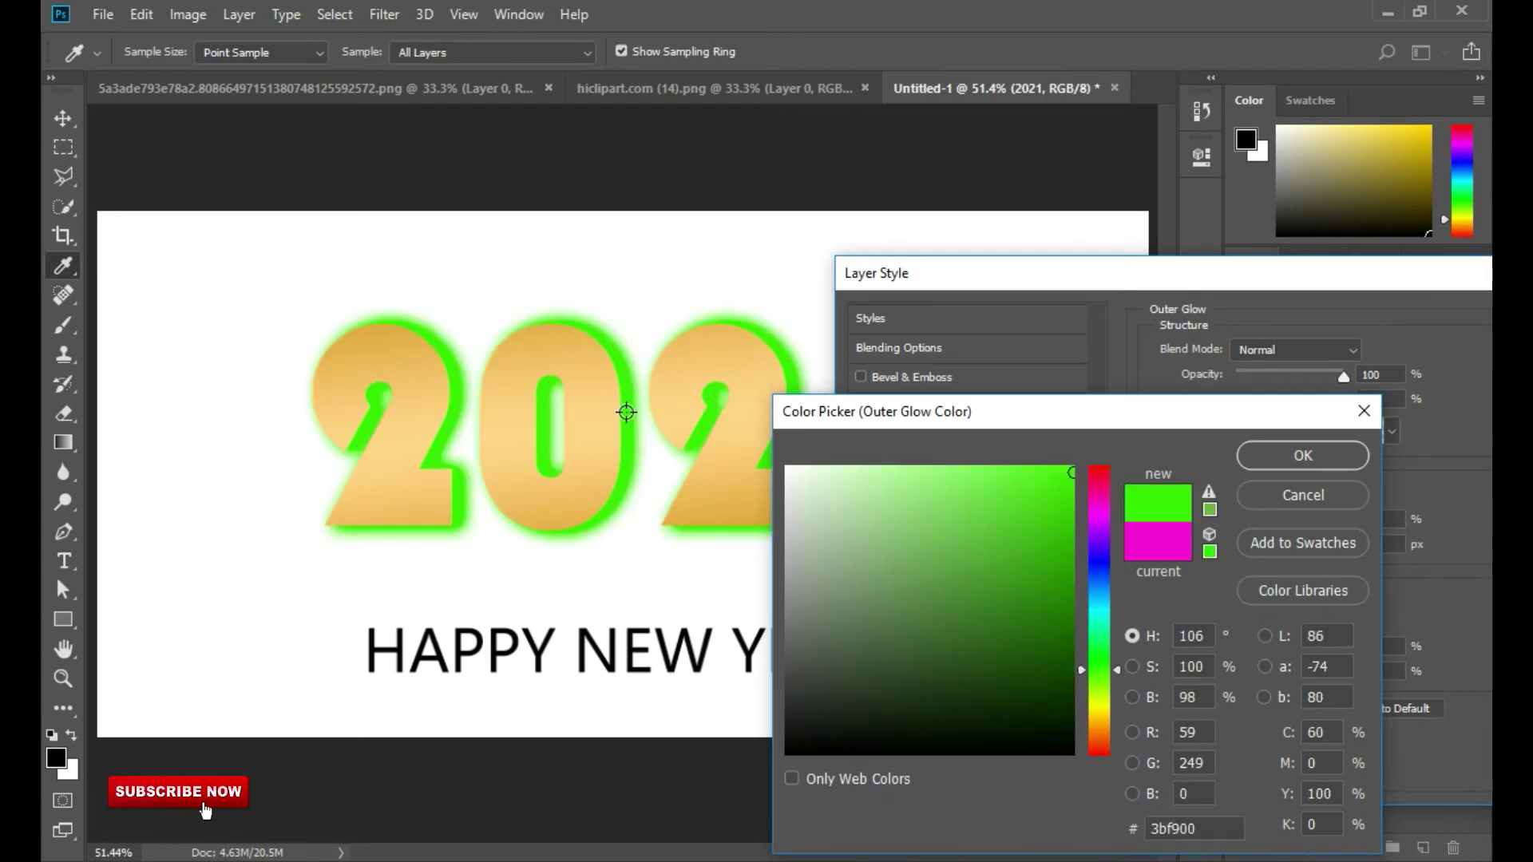
click(1294, 458)
drag(1257, 549, 1245, 545)
Add a white (ffffff) outside Stroke of 4 px to the original 2021 layer and apply its layer style
click(862, 466)
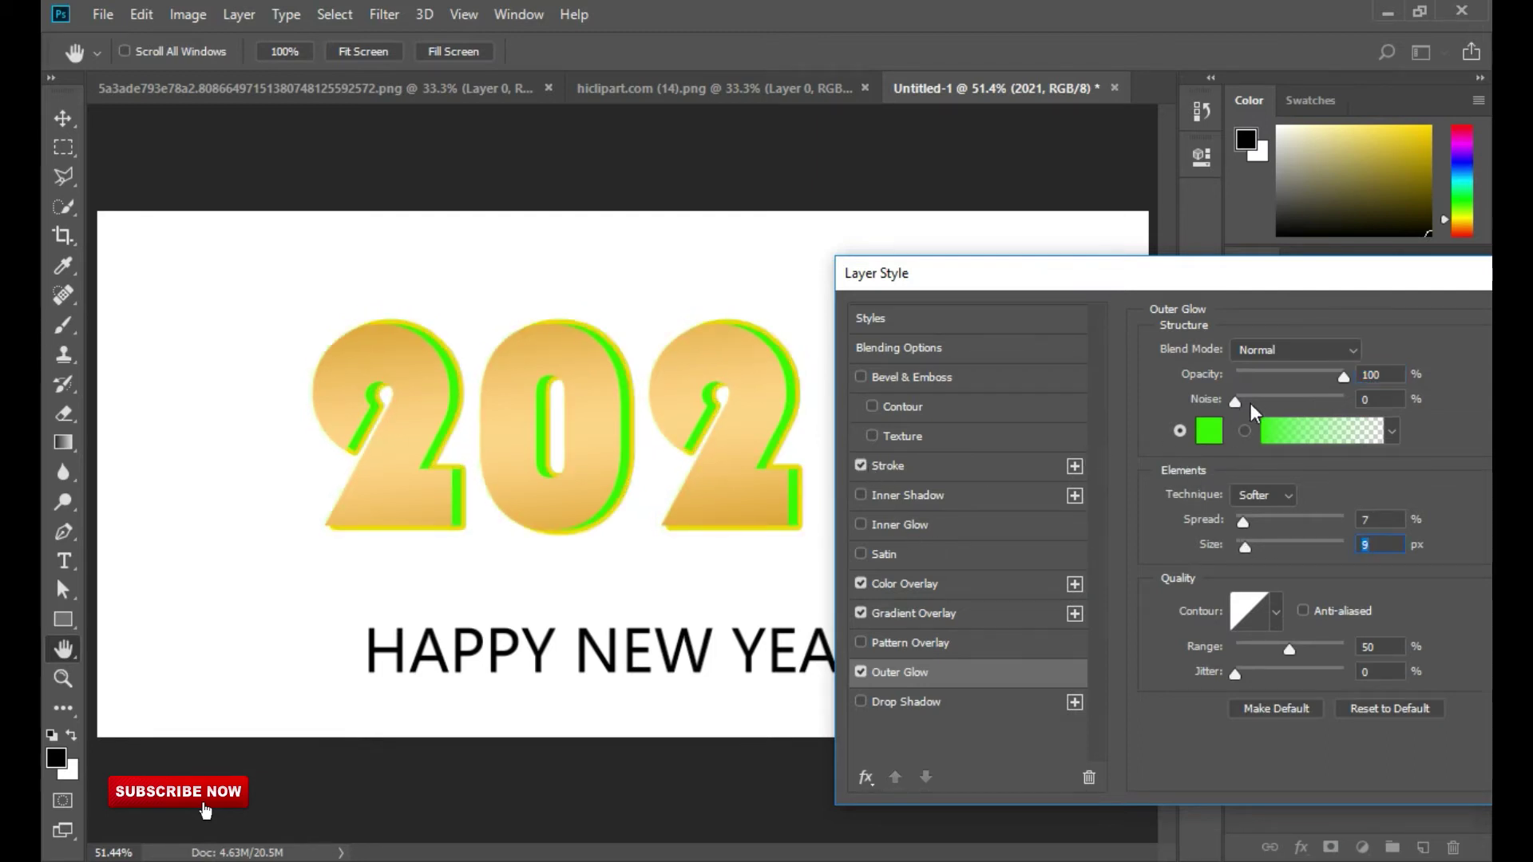
click(899, 467)
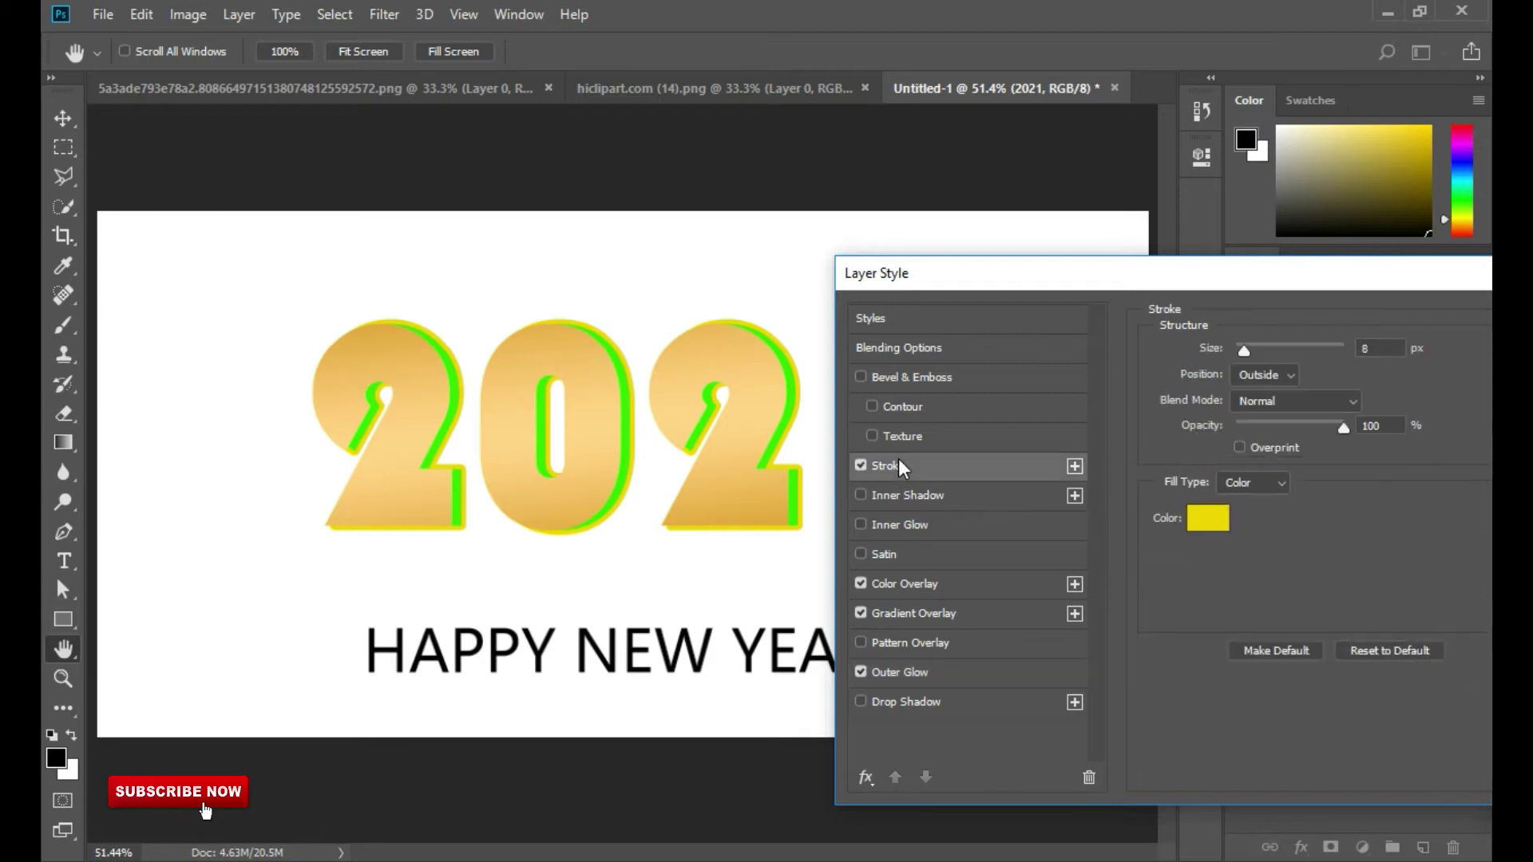
click(1222, 519)
text(a19405)
mouse_move(1065, 569)
mouse_down()
mouse_move(1074, 468)
mouse_move(889, 500)
mouse_move(741, 462)
mouse_up()
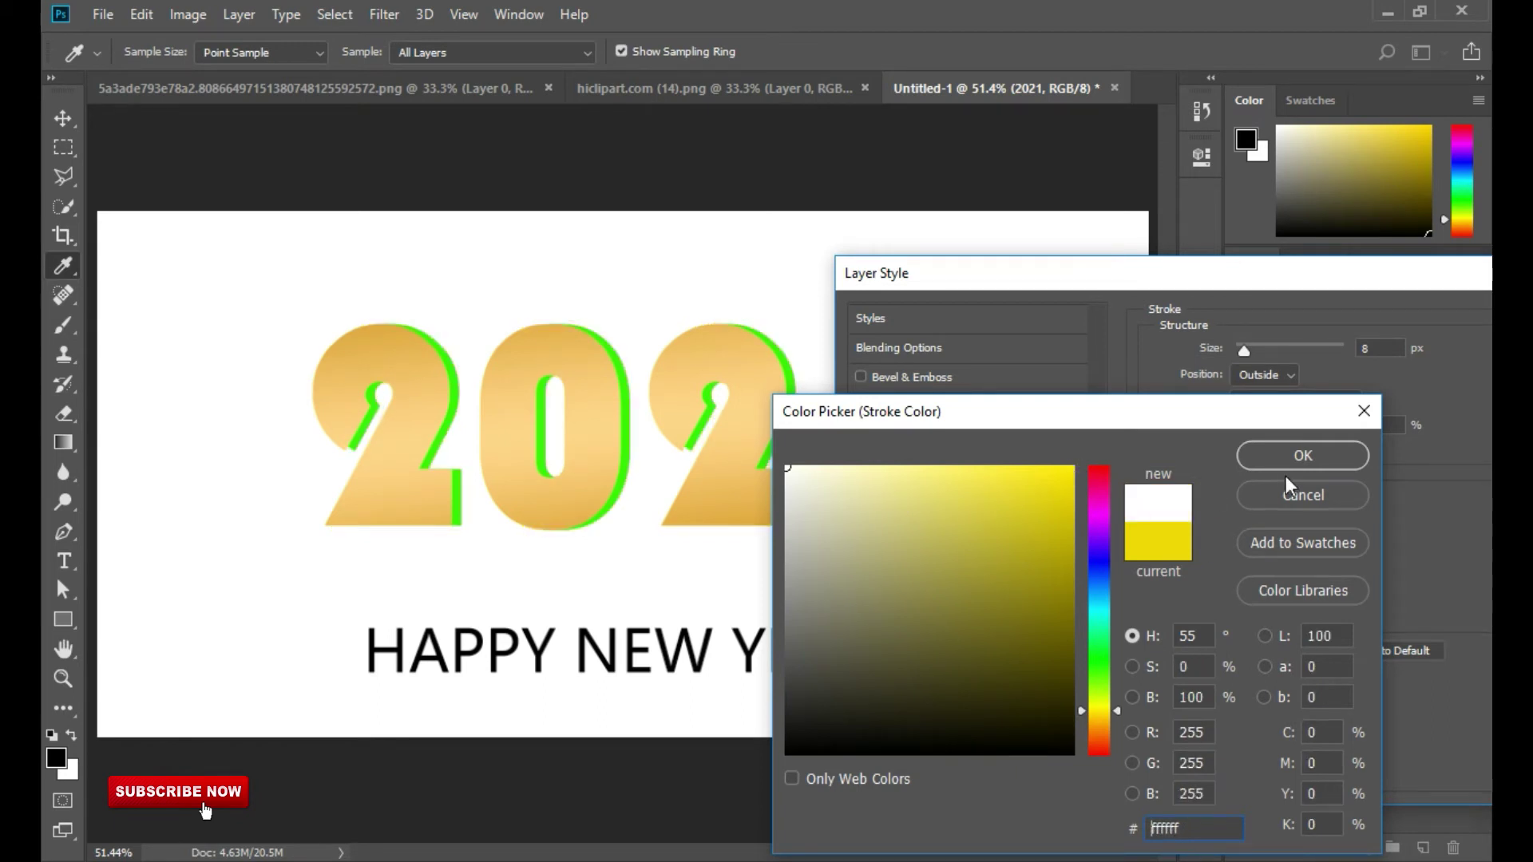
click(1325, 455)
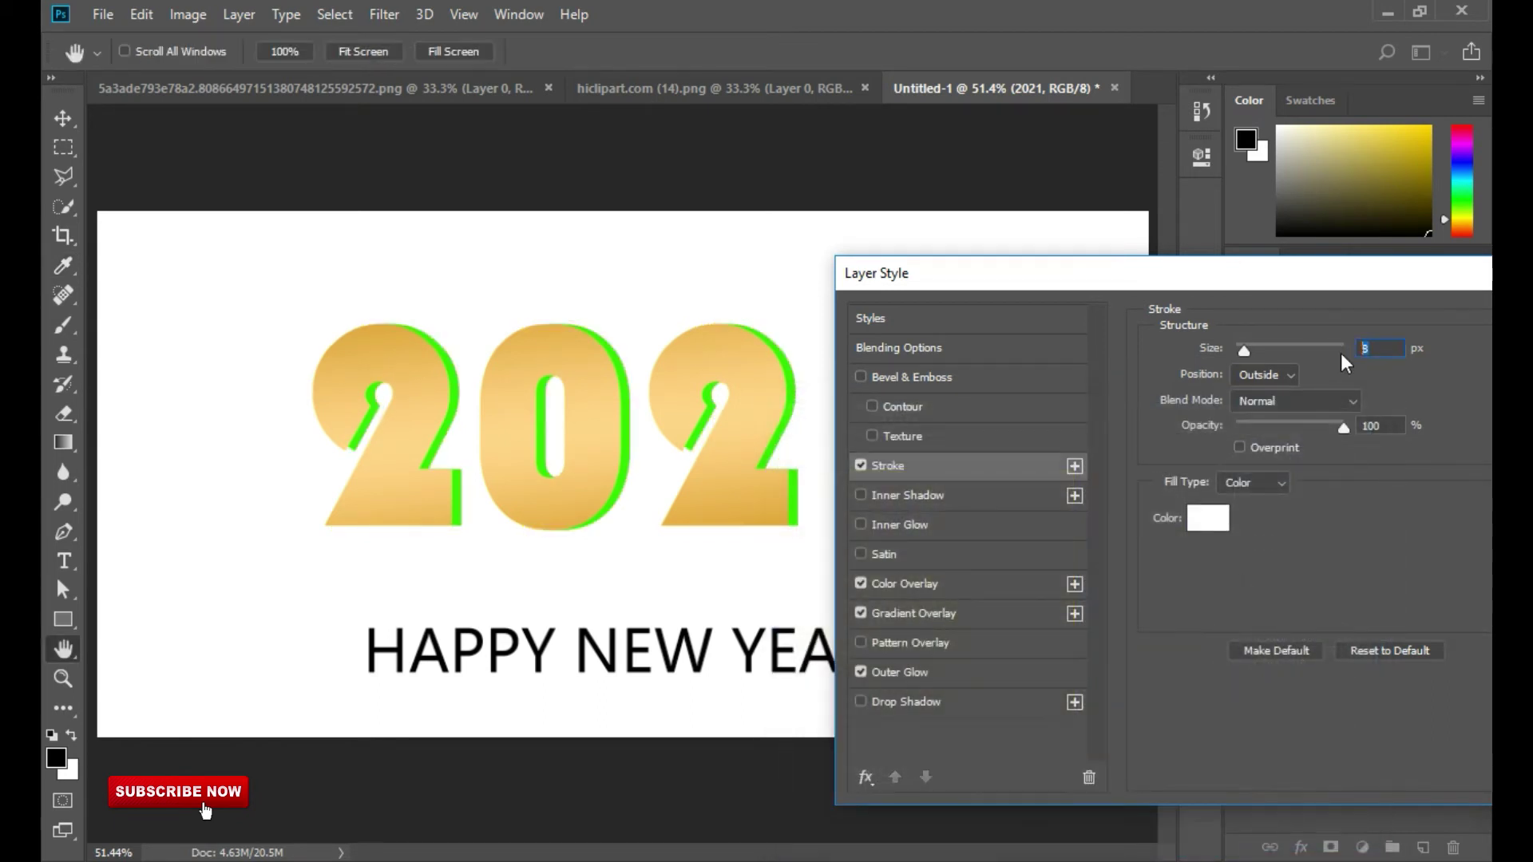
text(4)
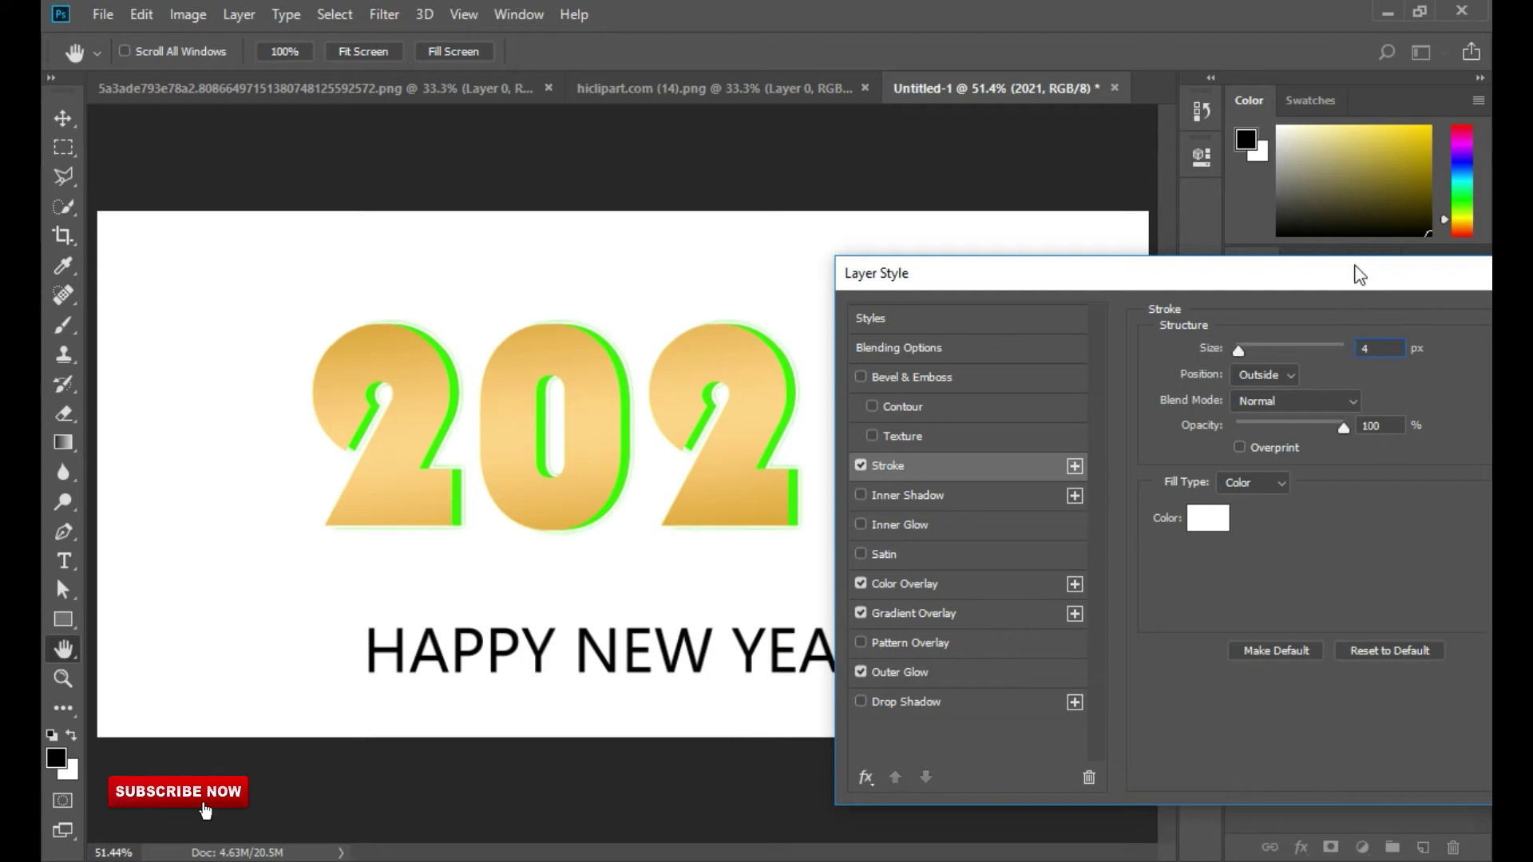
drag(1355, 271, 1284, 322)
click(1343, 329)
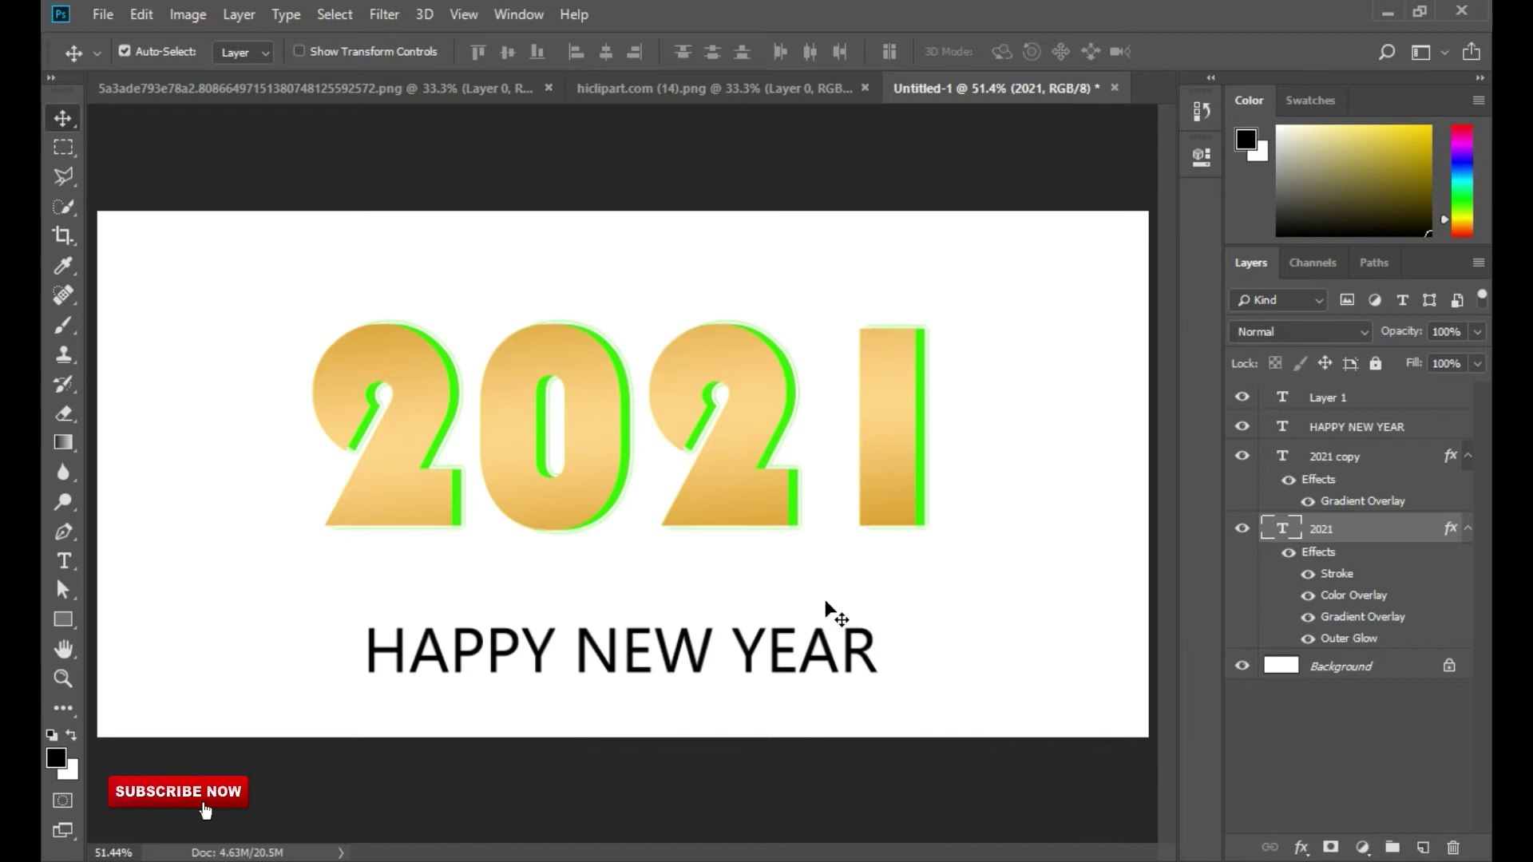
Unlock the Background layer and give it a Gradient Overlay with the dark-to-bright blue preset
click(1261, 673)
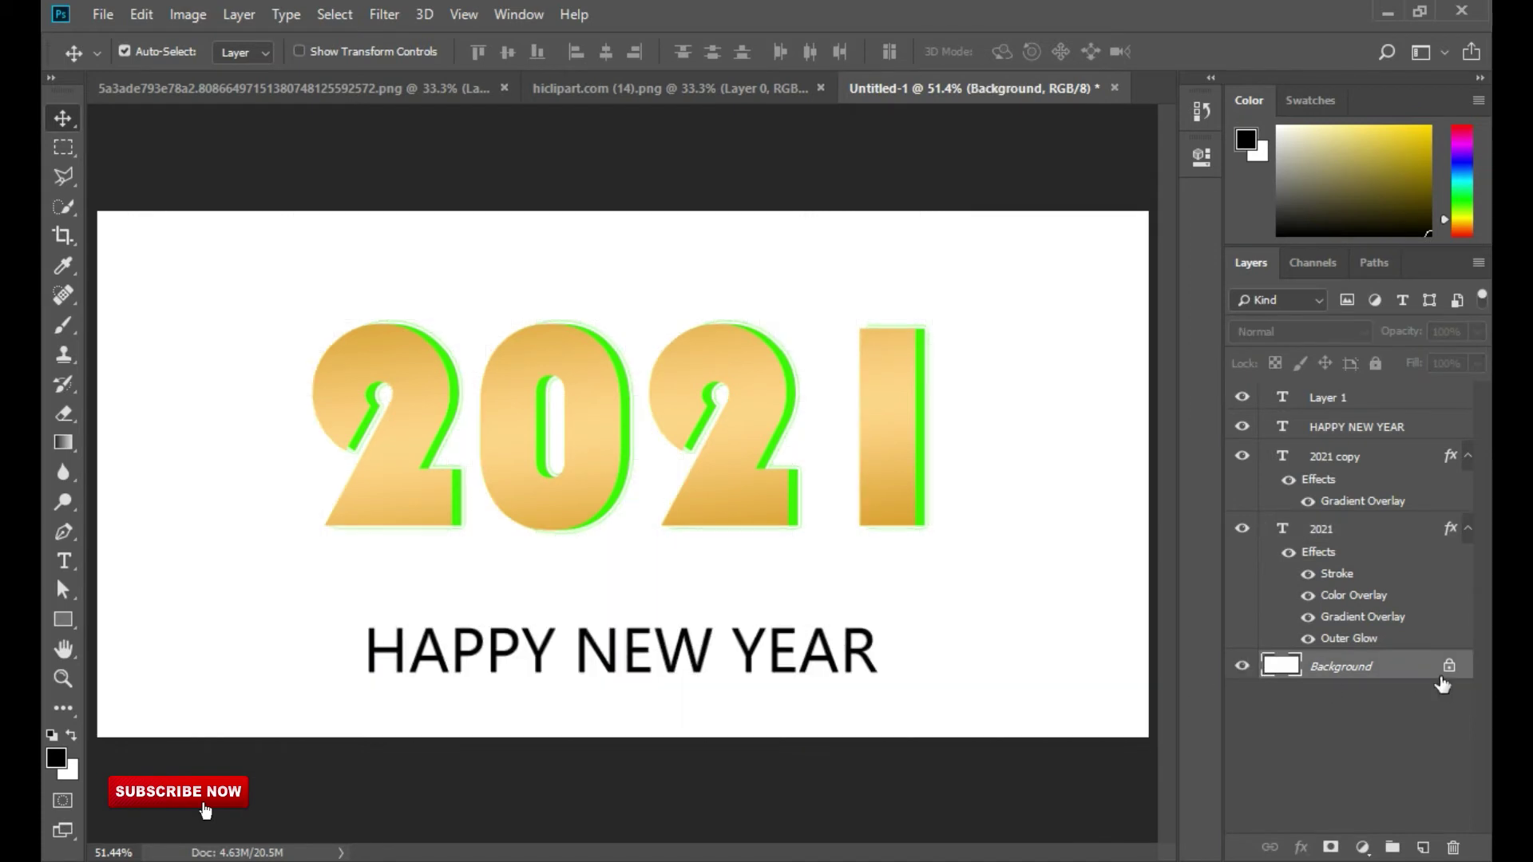
click(1449, 666)
click(1302, 846)
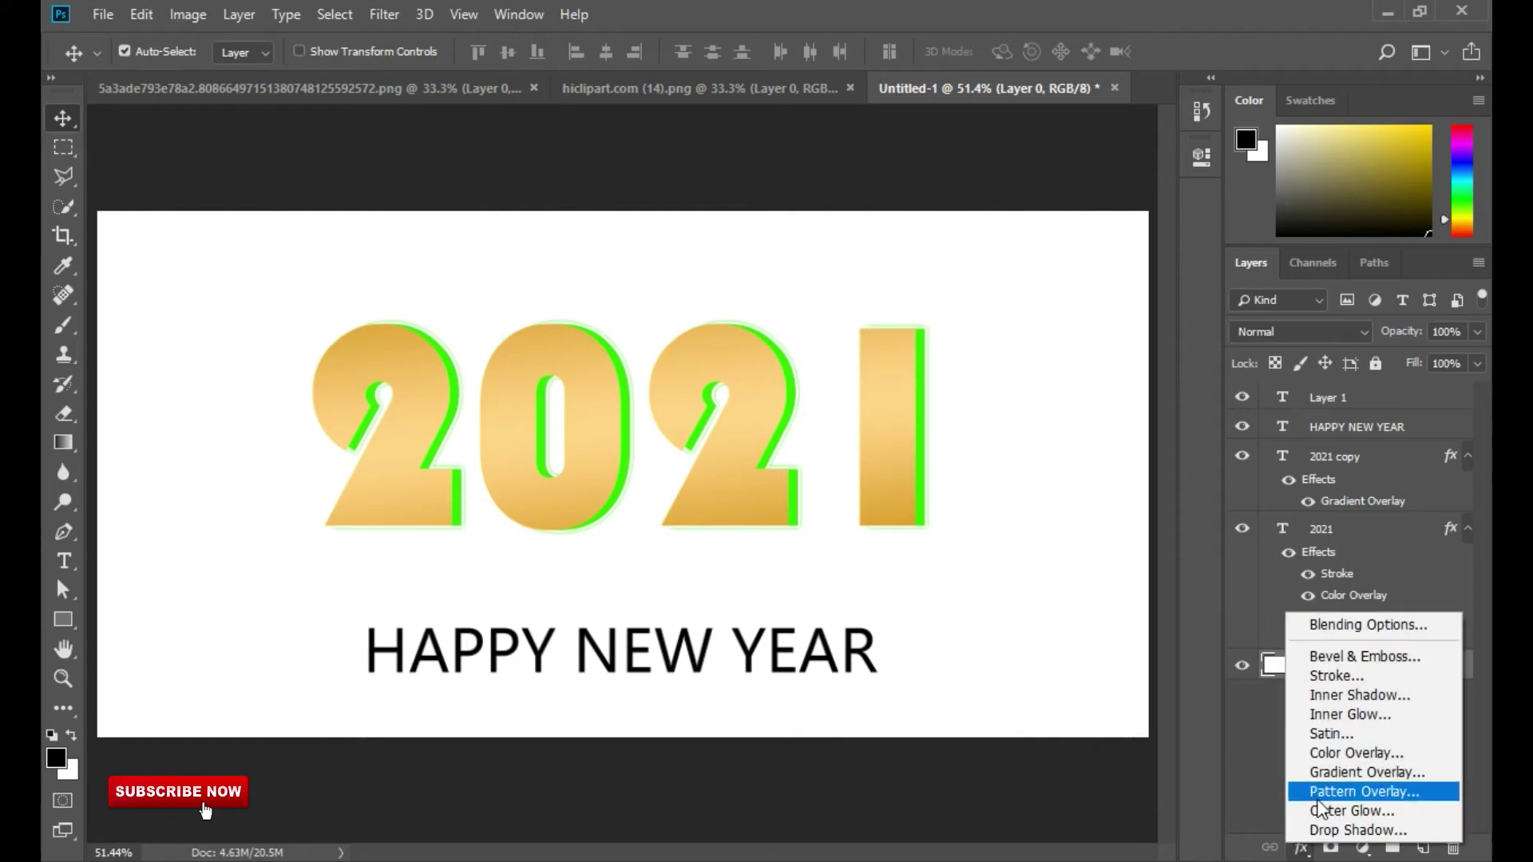
click(1329, 773)
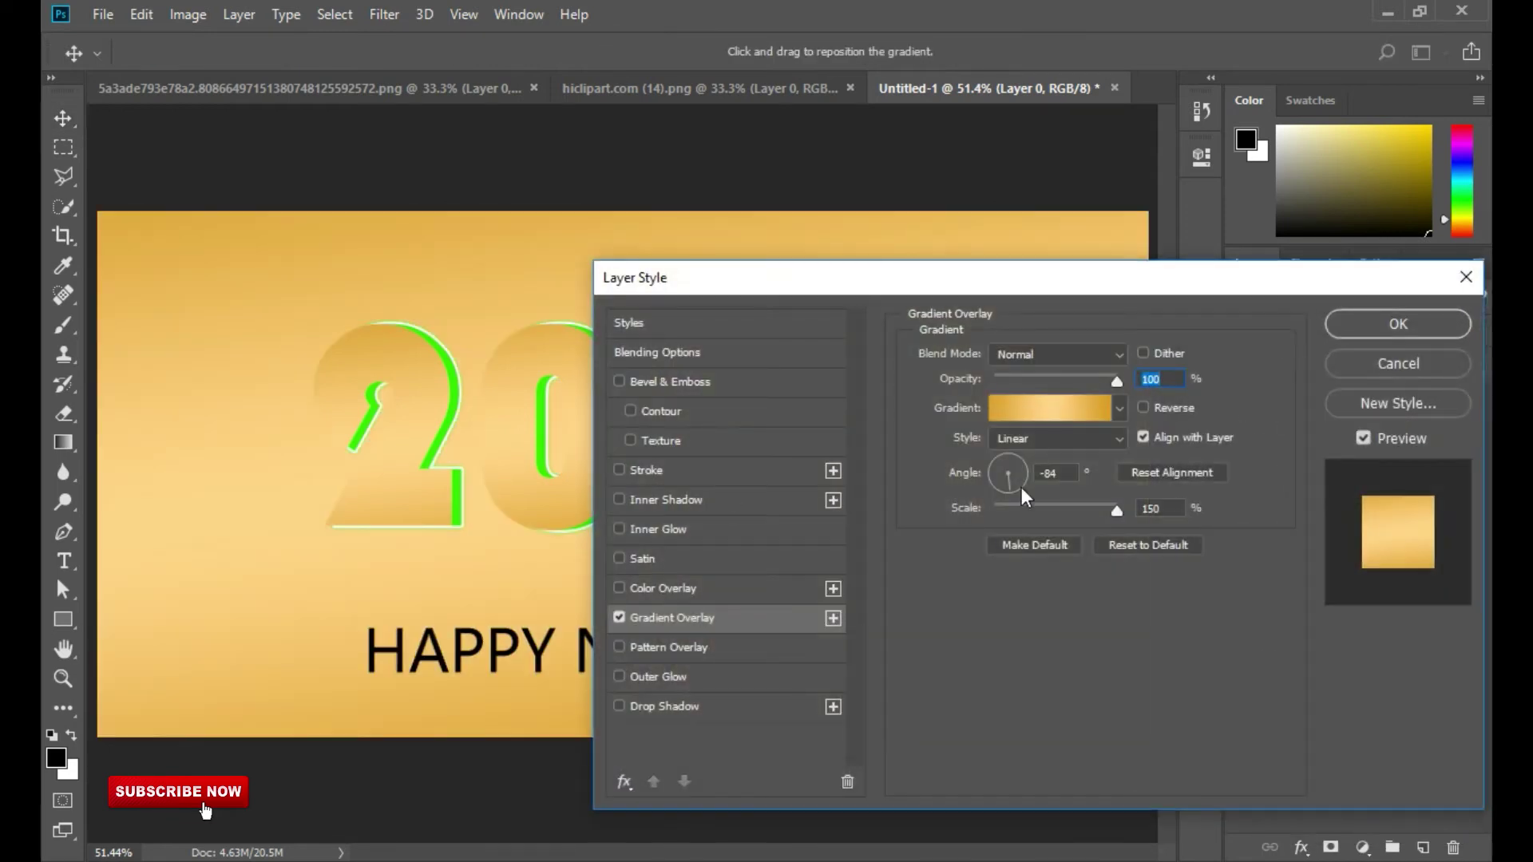
click(1119, 406)
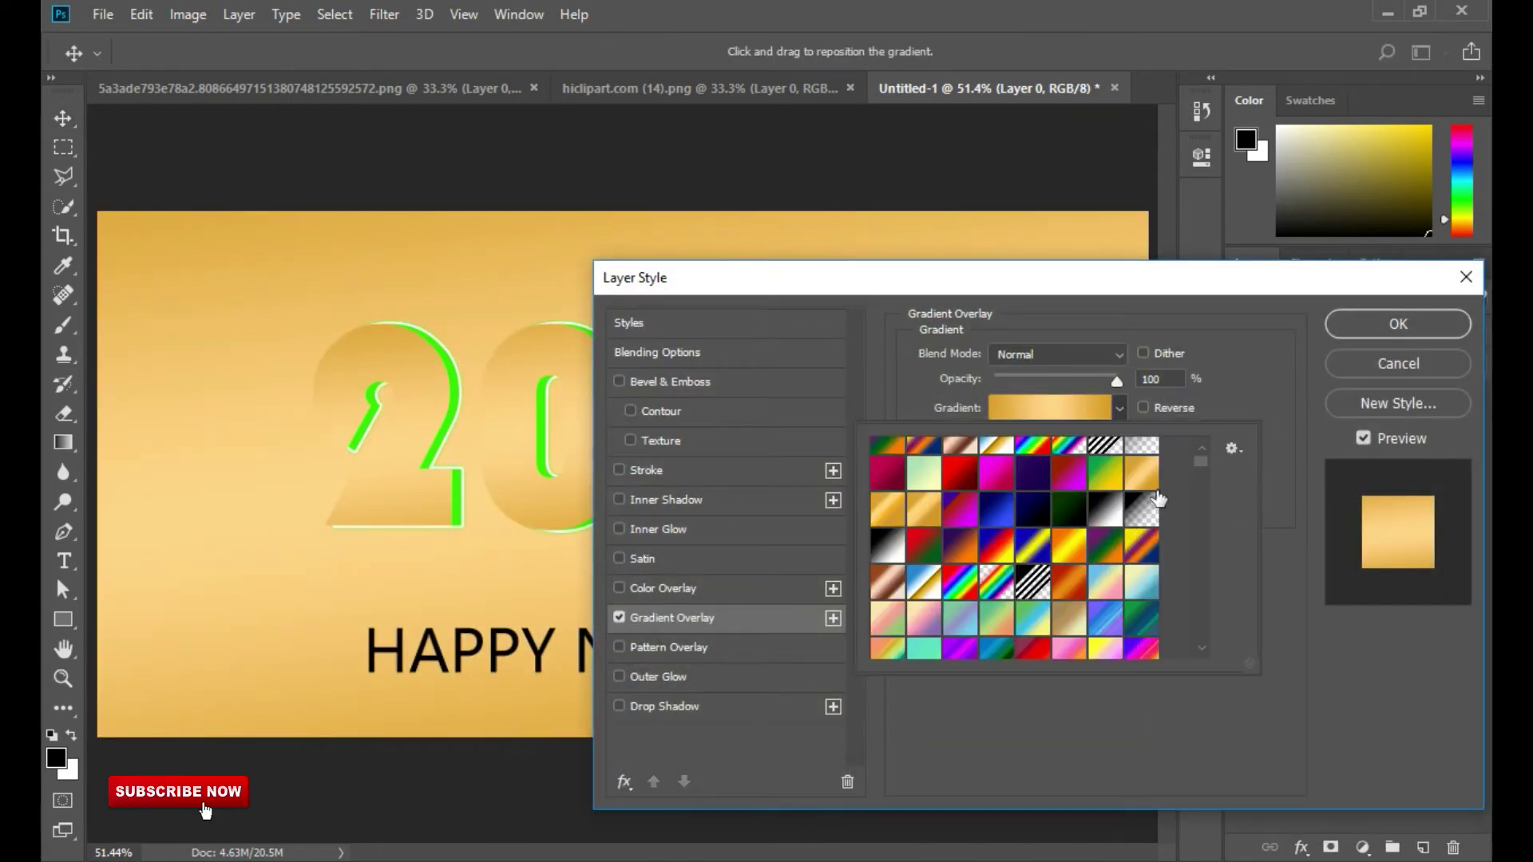
click(1005, 510)
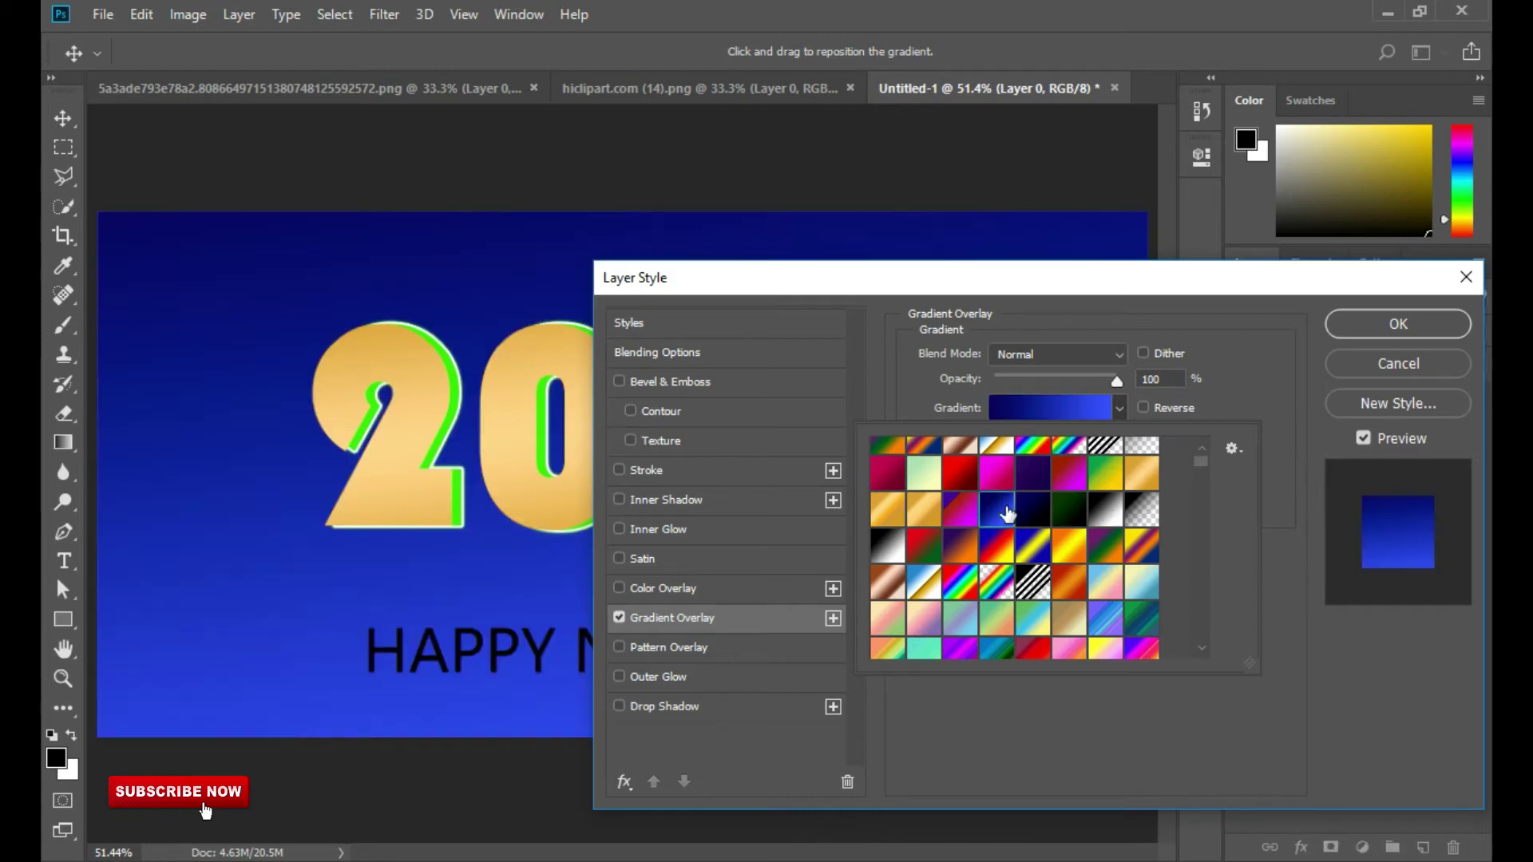
click(1230, 406)
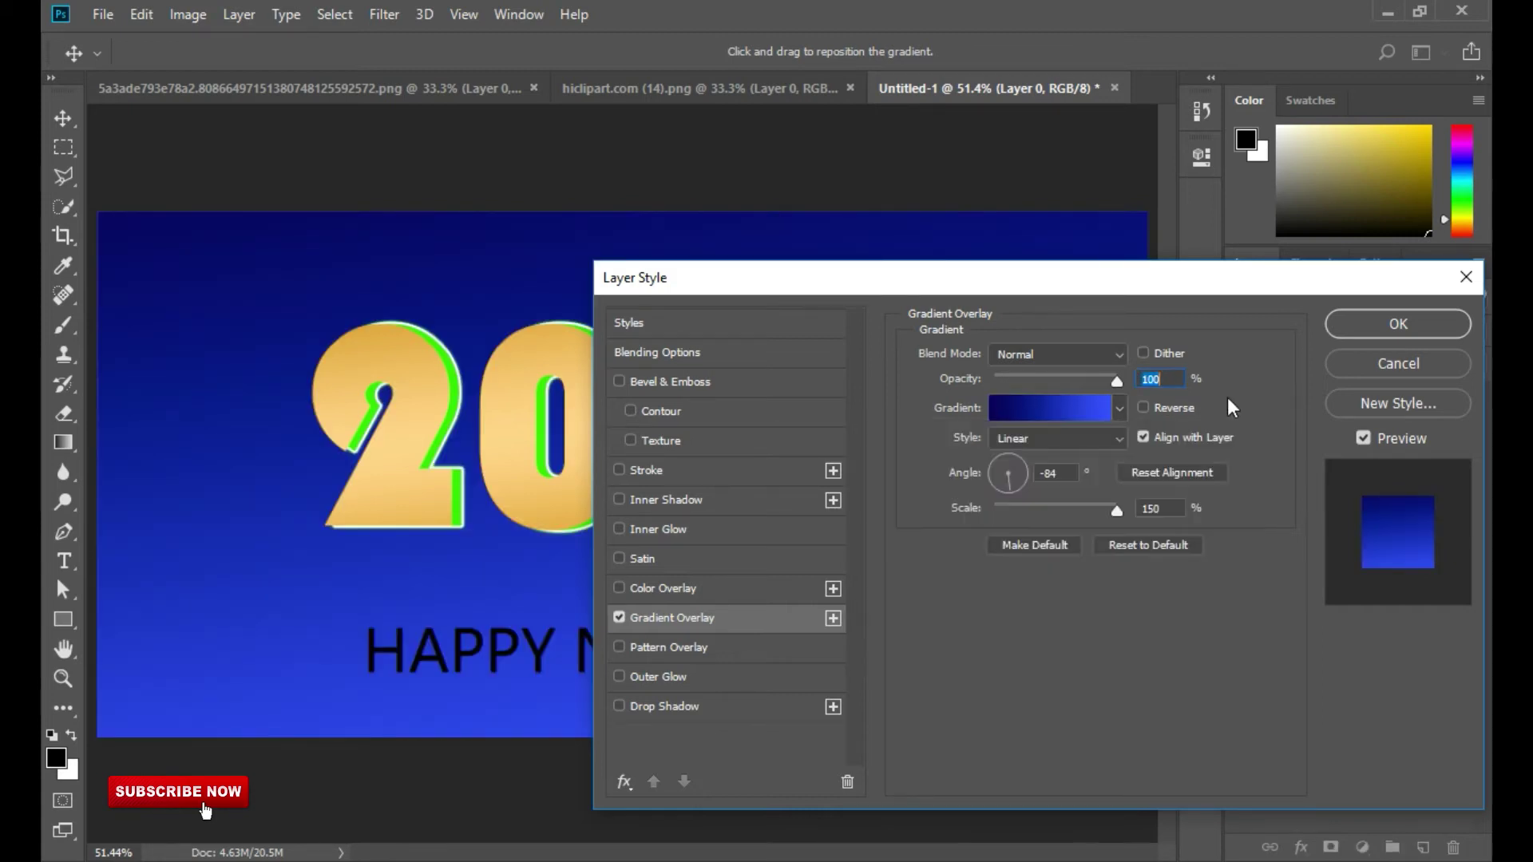
Set the background layer's Gradient Overlay to Radial style with Reverse enabled and apply it
click(1081, 441)
click(1038, 475)
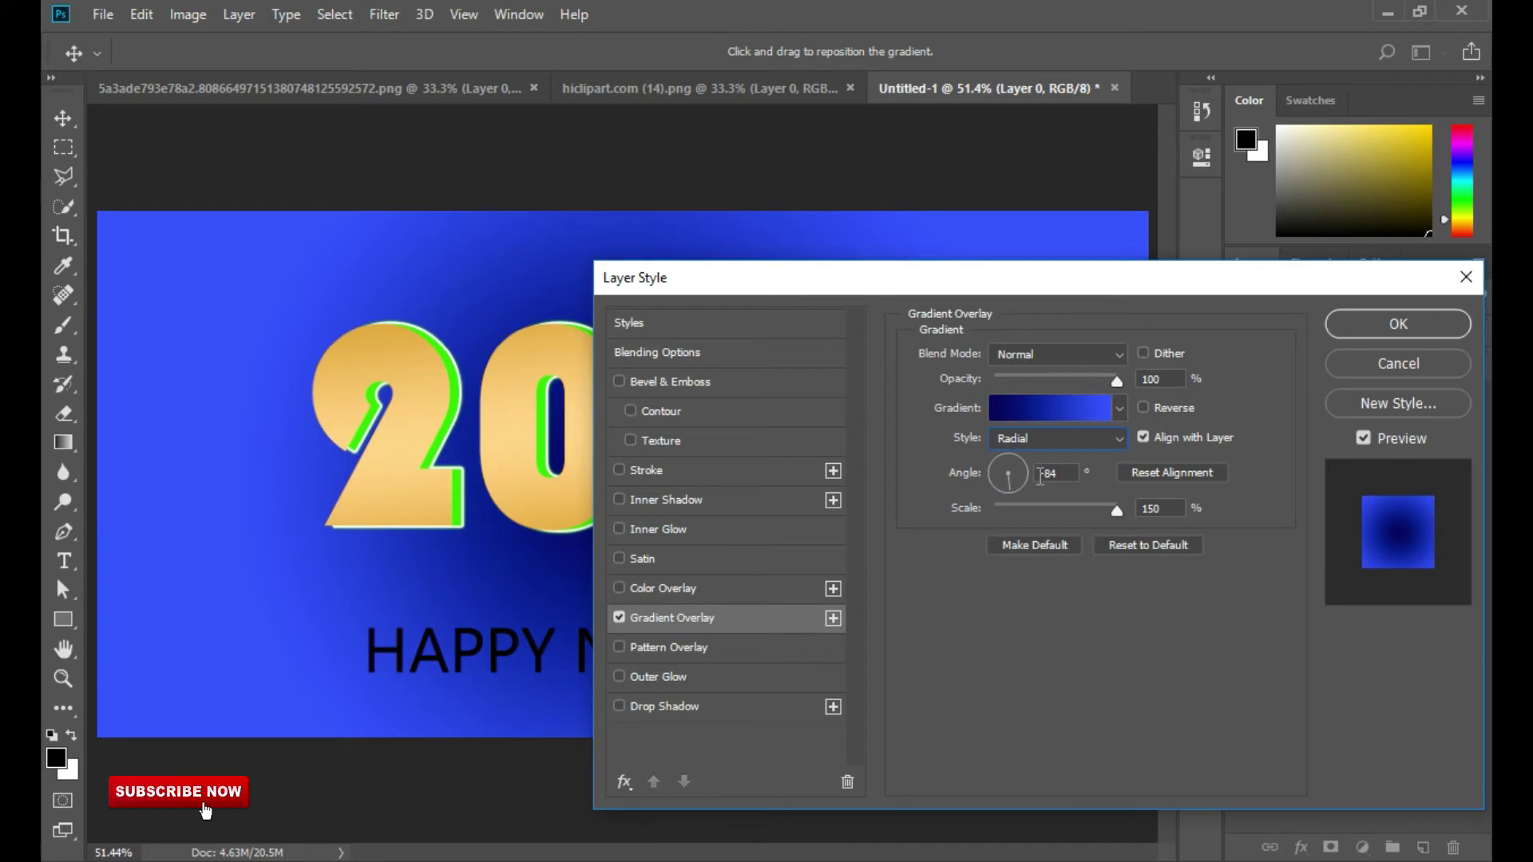
click(1144, 408)
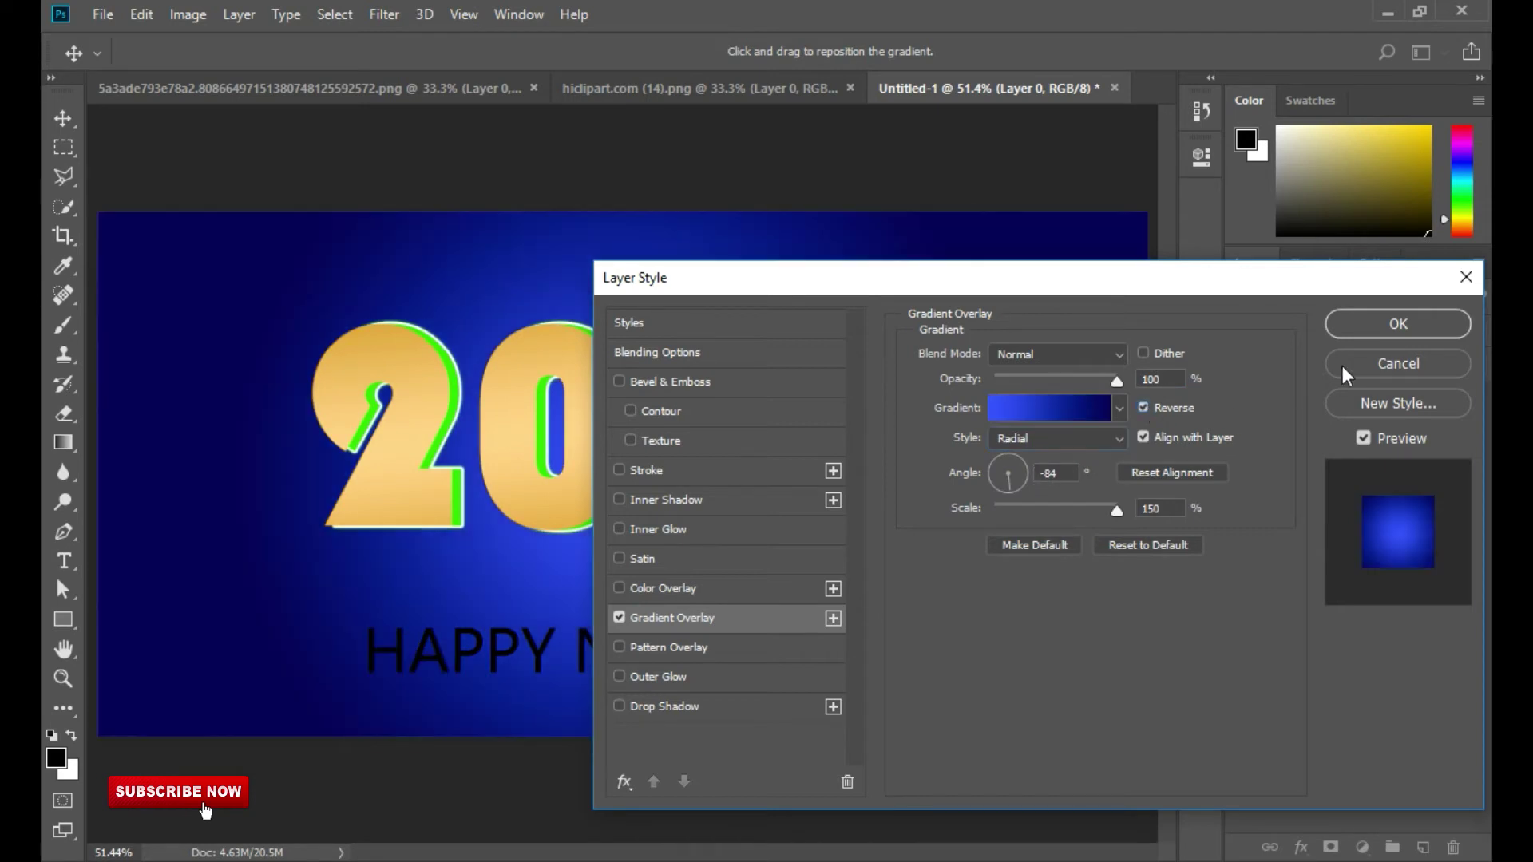
drag(1120, 284, 1303, 485)
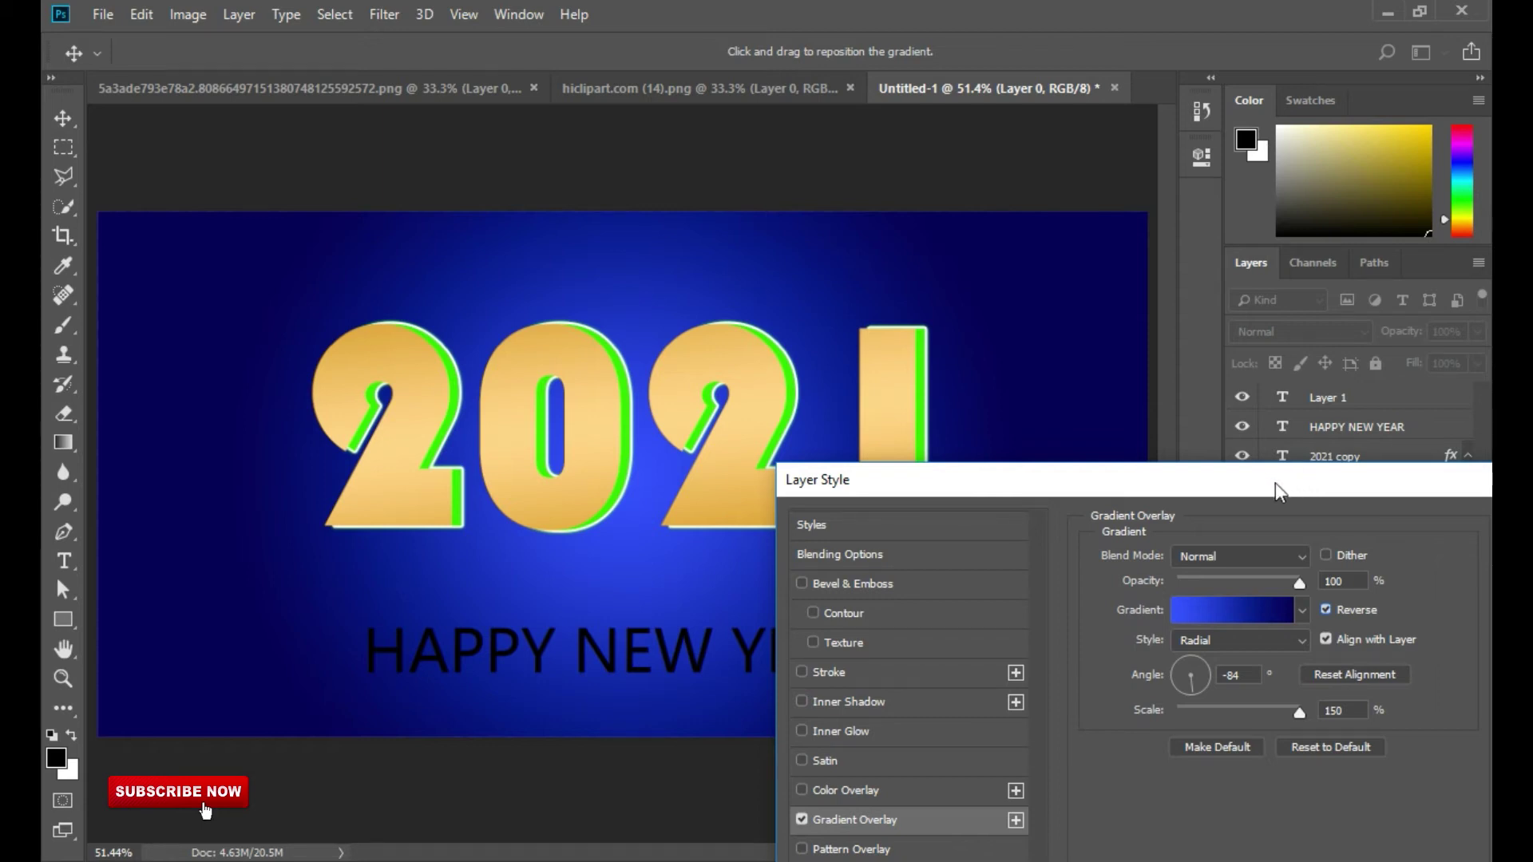
drag(1152, 486, 1186, 366)
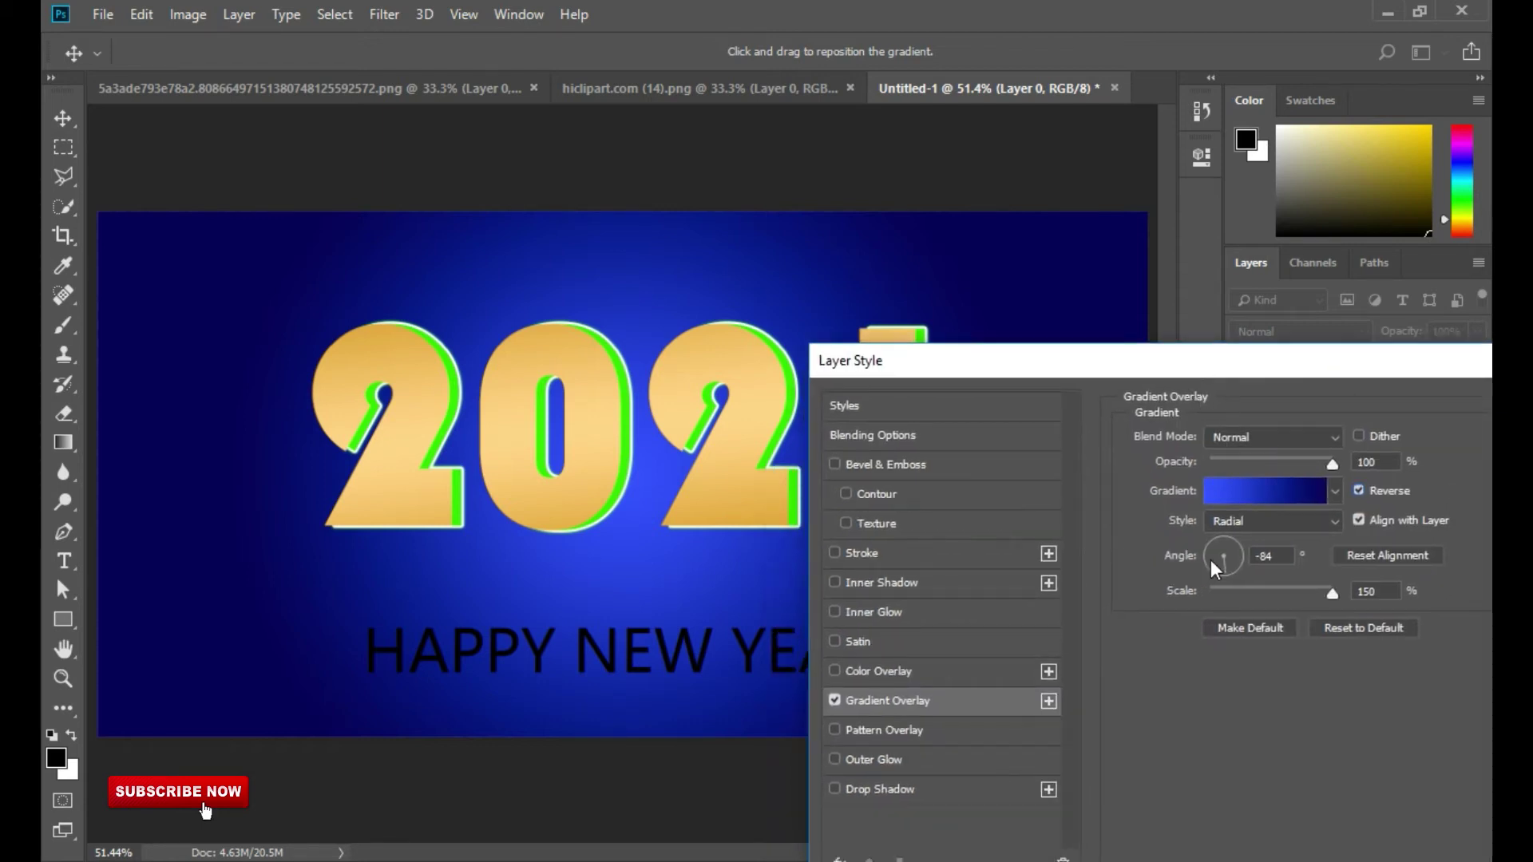
mouse_move(1332, 595)
mouse_down()
mouse_move(1306, 602)
mouse_move(1331, 594)
mouse_up()
click(1354, 589)
drag(1420, 372, 912, 389)
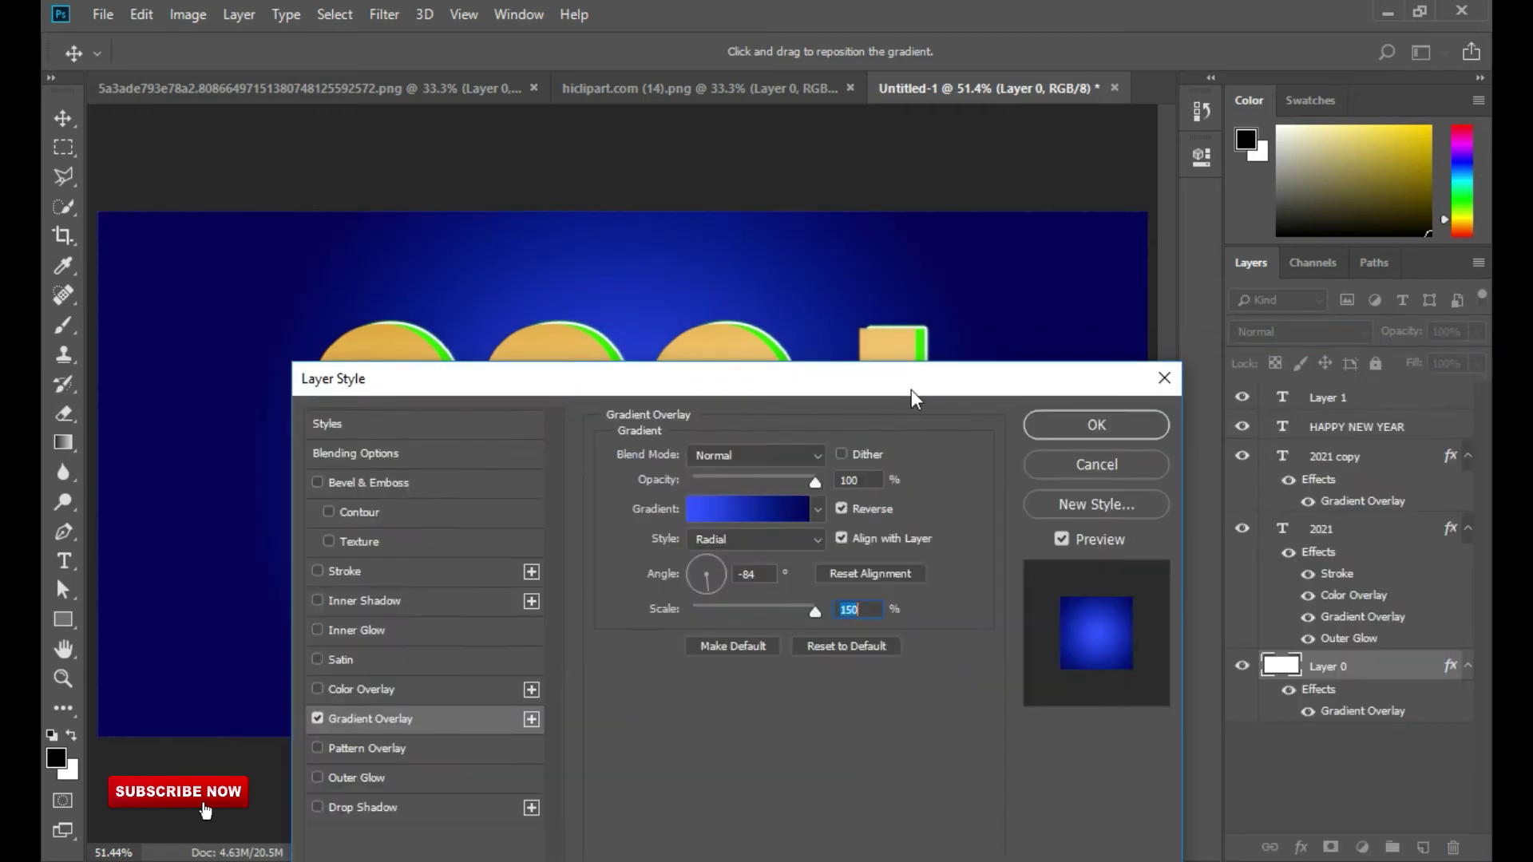
click(1097, 425)
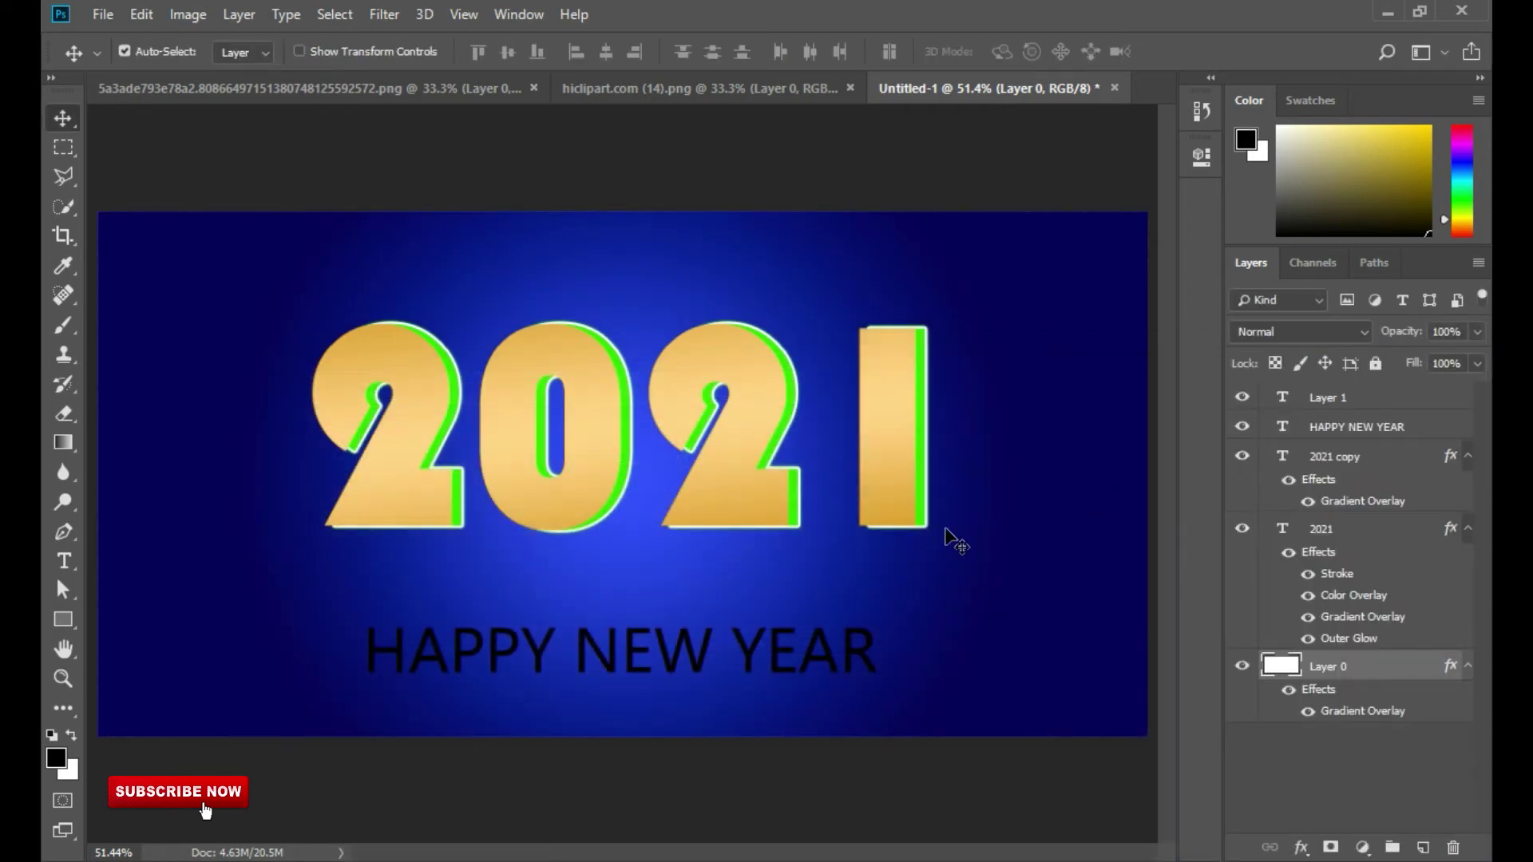
Change the 2021 copy layer's Gradient Overlay to an orange-gold preset with a pale centre band and apply it
click(708, 490)
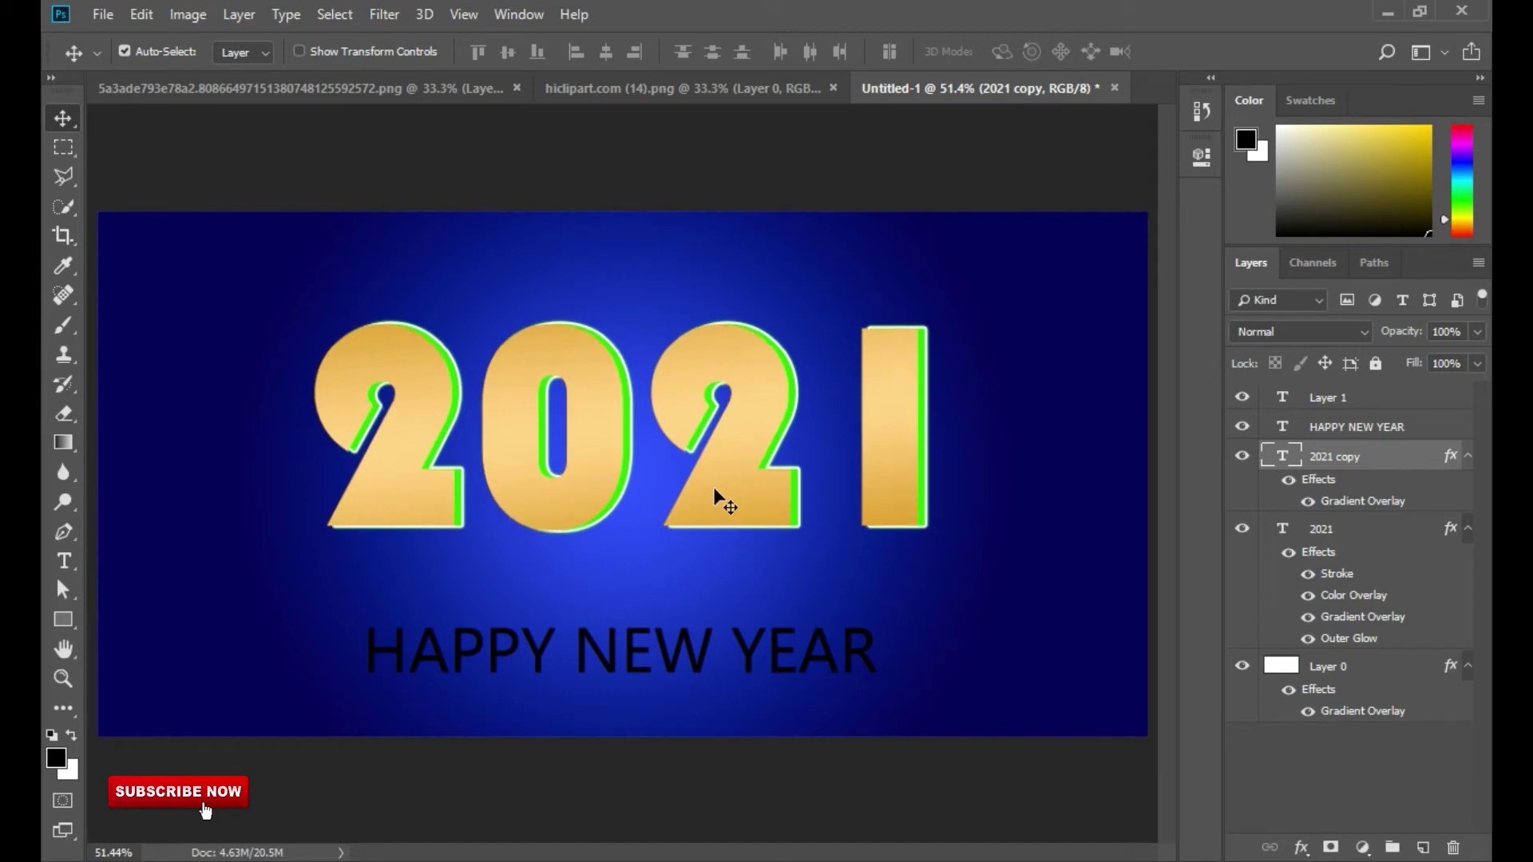
click(1242, 456)
click(1242, 456)
click(1302, 847)
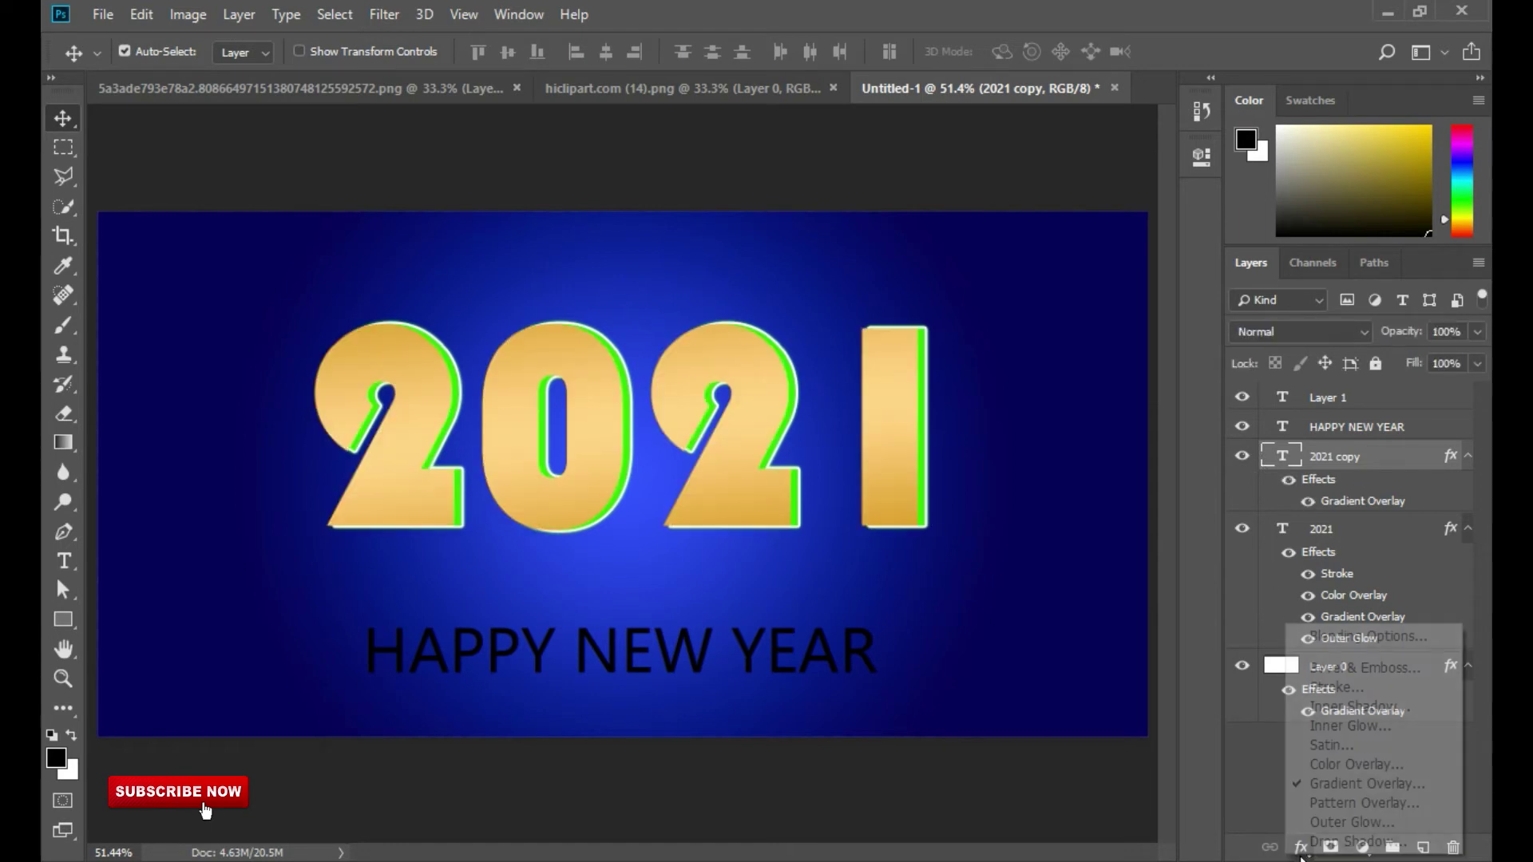
click(1377, 780)
drag(1041, 496, 1221, 557)
click(1158, 686)
scroll(1078, 787, down, 5)
scroll(1078, 786, down, 5)
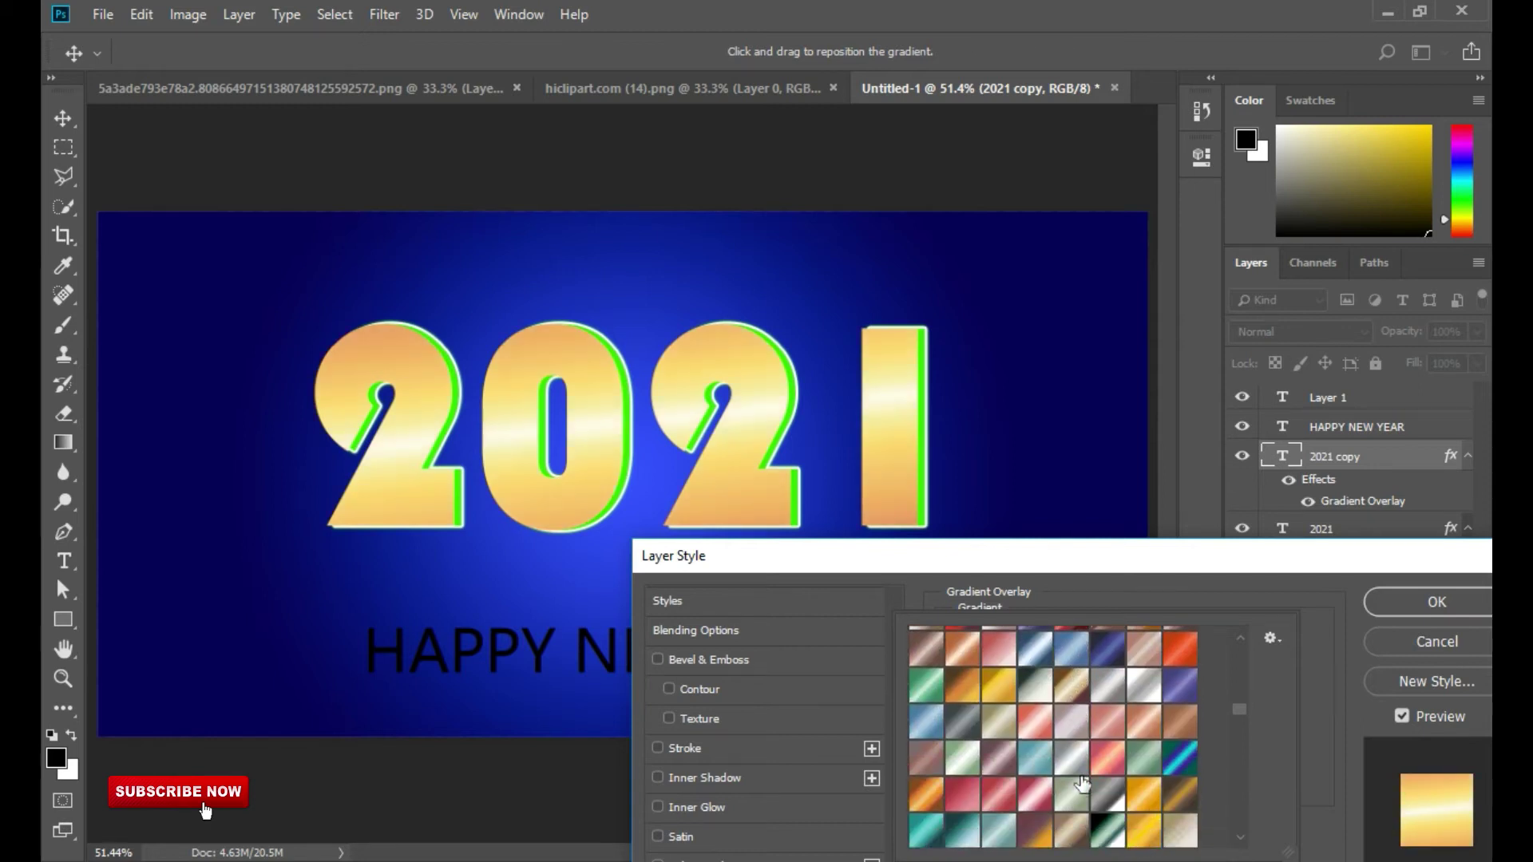
click(1153, 686)
scroll(1053, 734, down, 10)
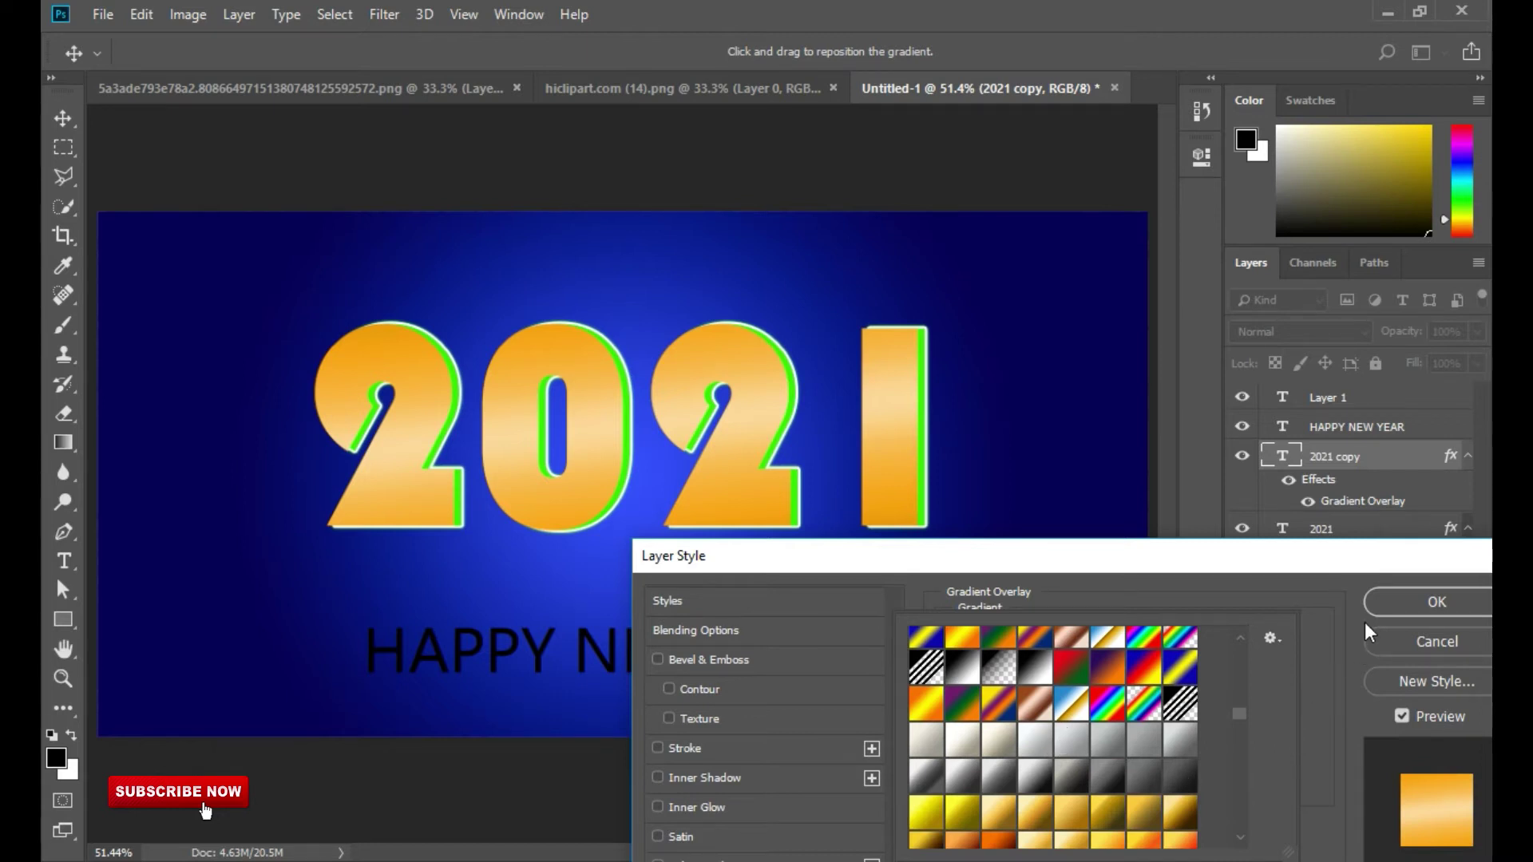
click(1207, 602)
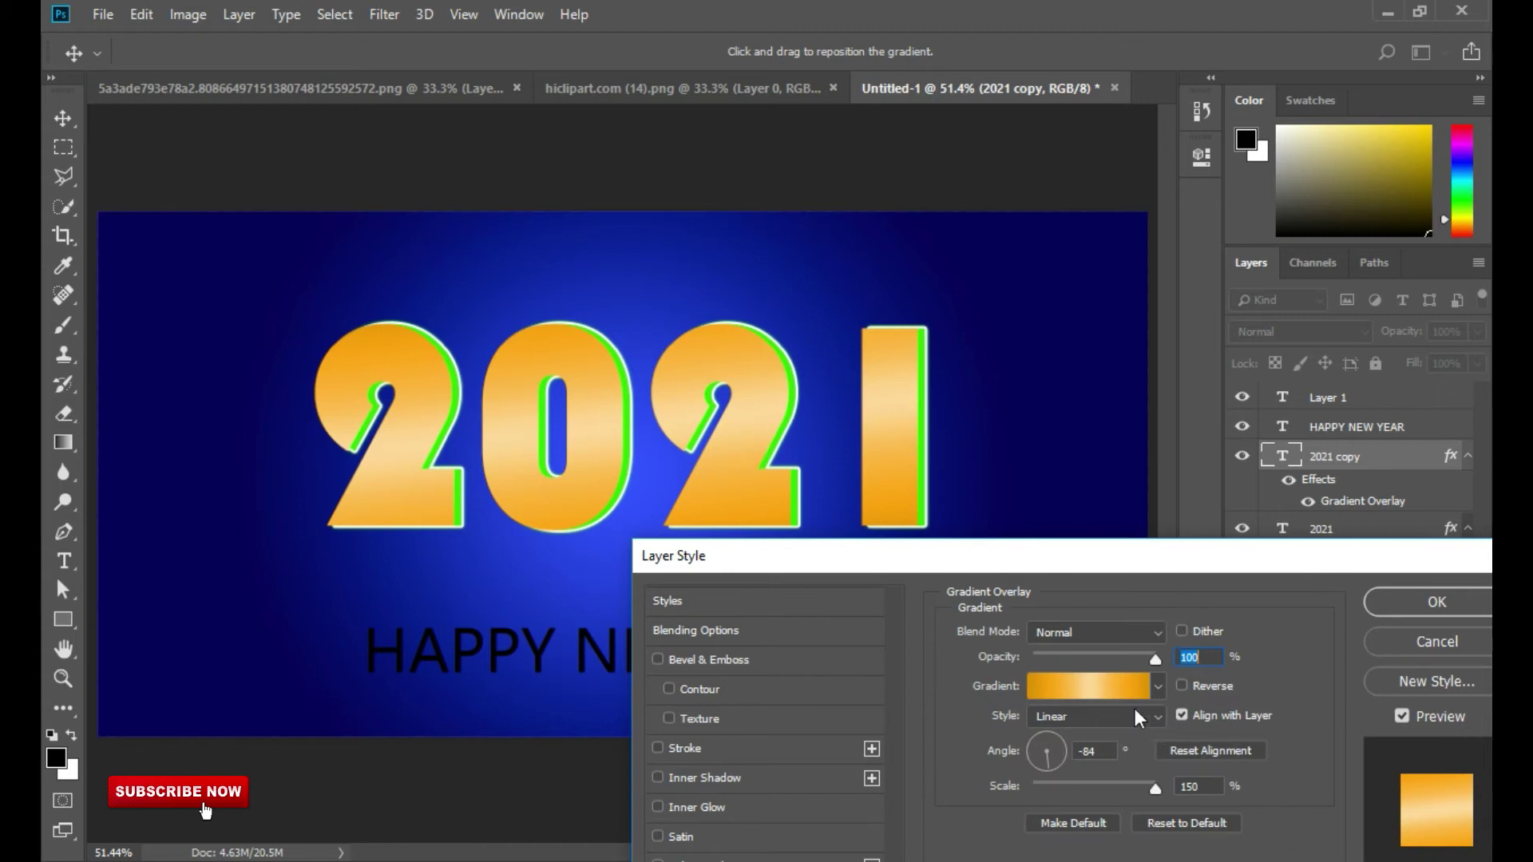
drag(917, 562, 1030, 545)
drag(1429, 550, 1369, 529)
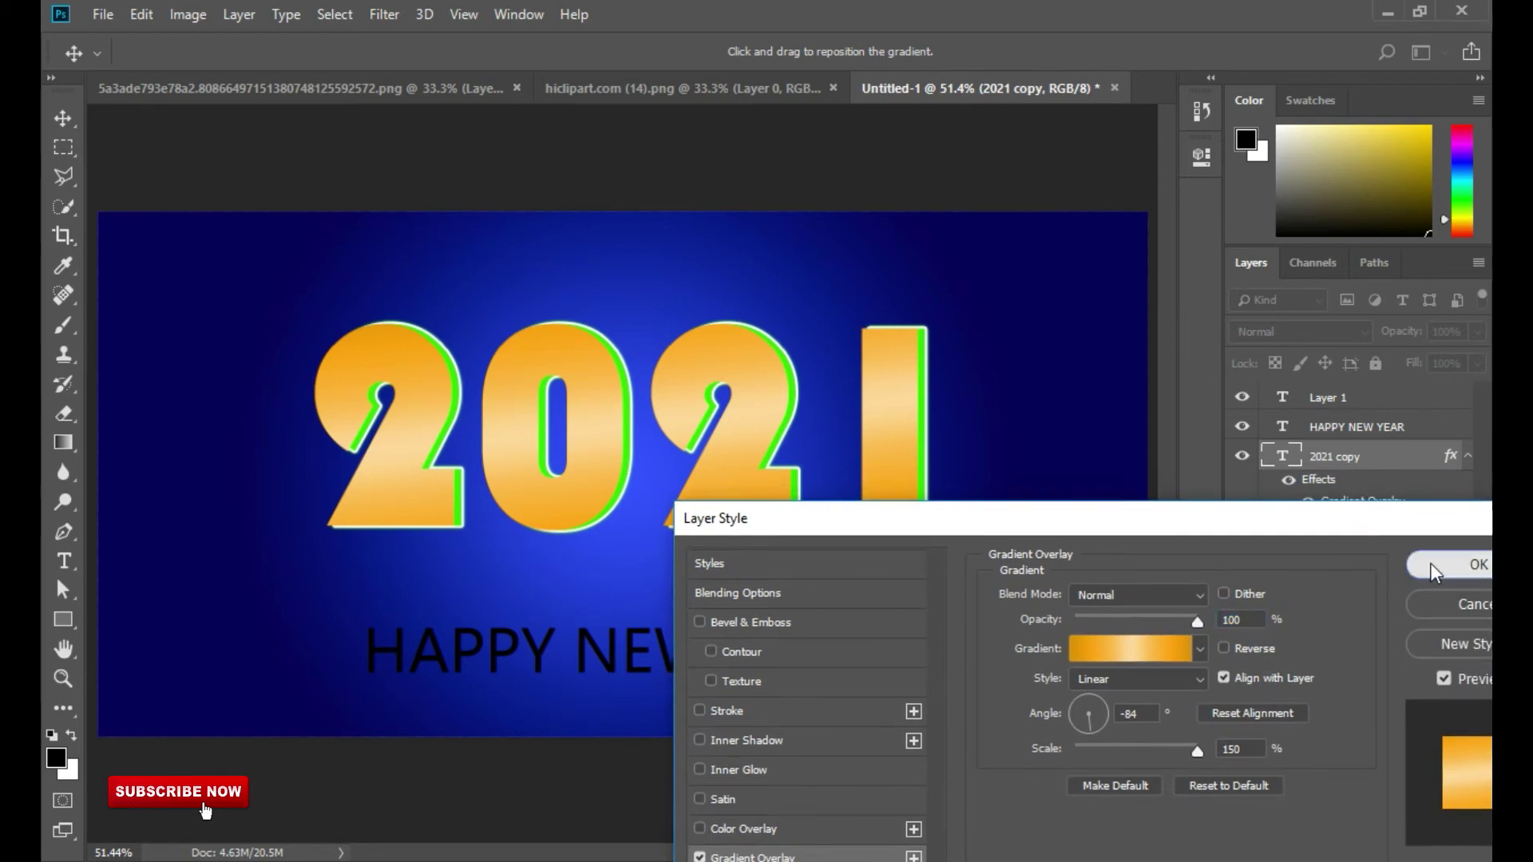
click(1429, 563)
click(1243, 530)
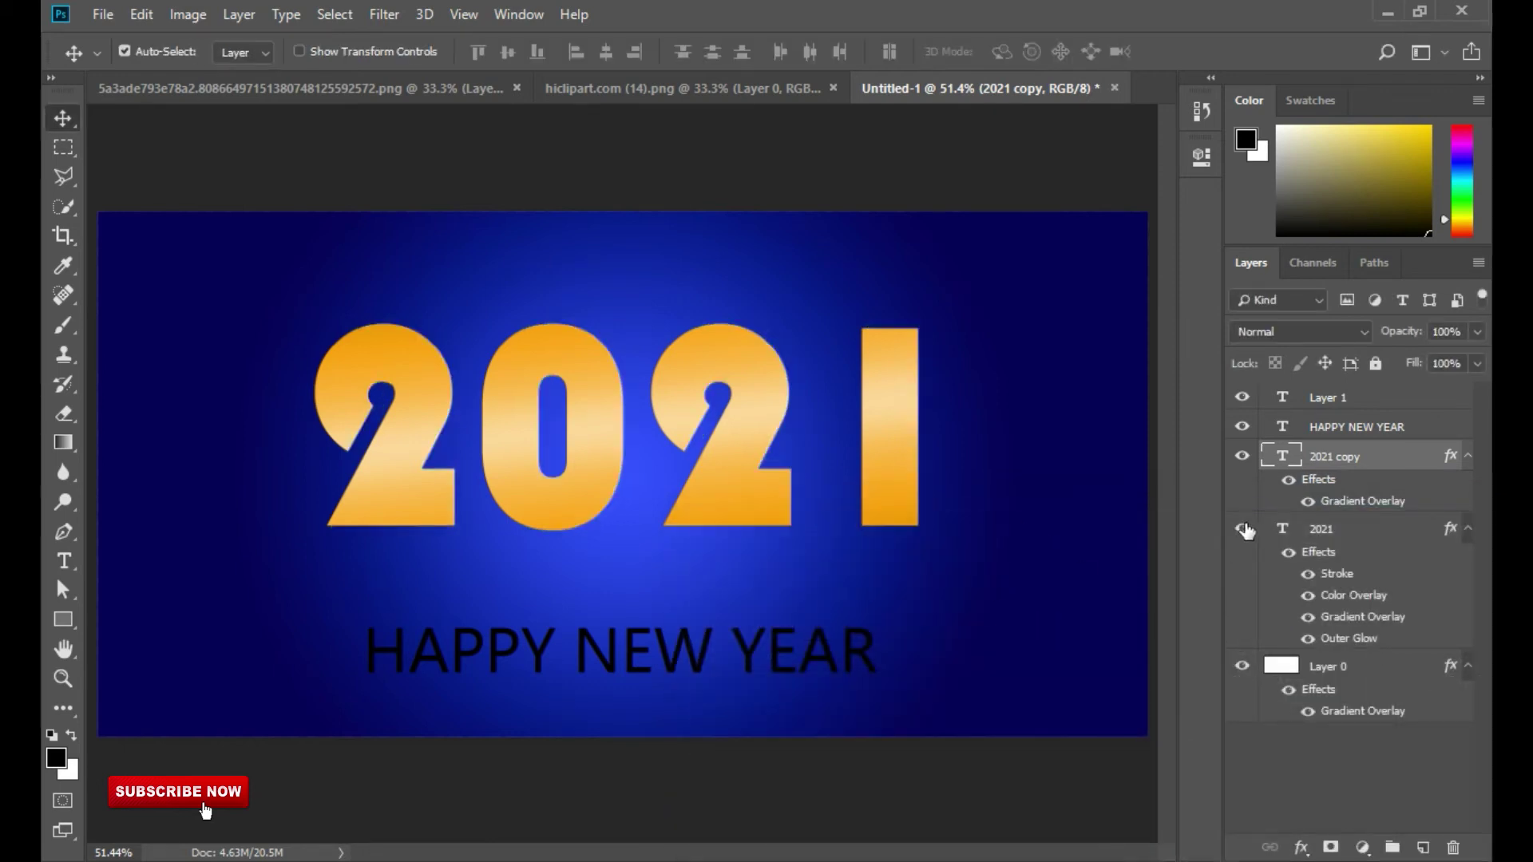
click(1331, 536)
click(1302, 848)
click(1347, 776)
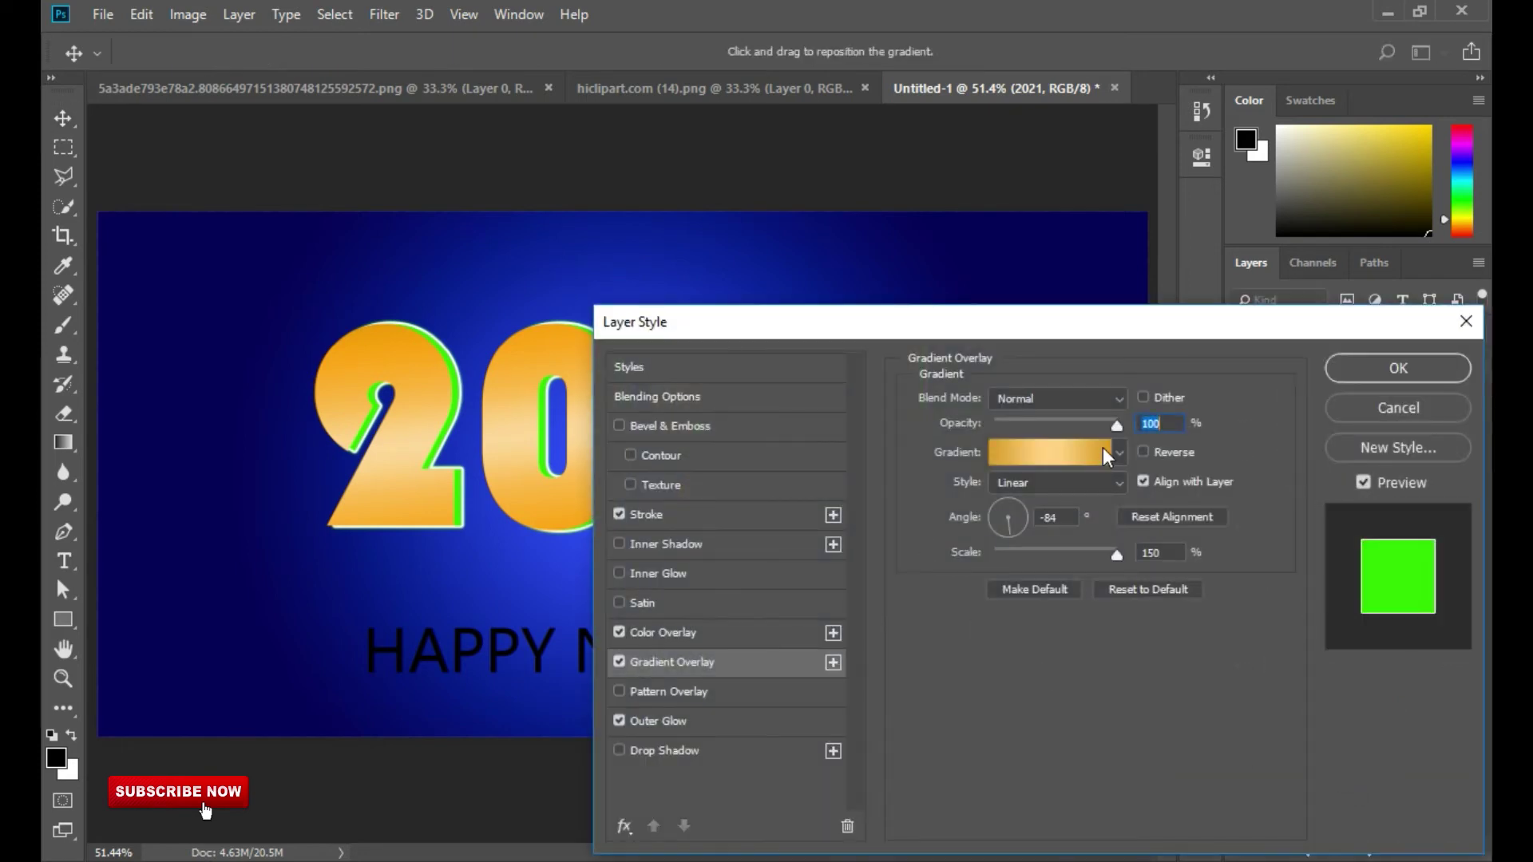
click(1372, 408)
click(1239, 530)
click(1239, 530)
Set the original 2021 layer's Outer Glow to 0% spread and a size of 27 px, and apply it
click(1302, 848)
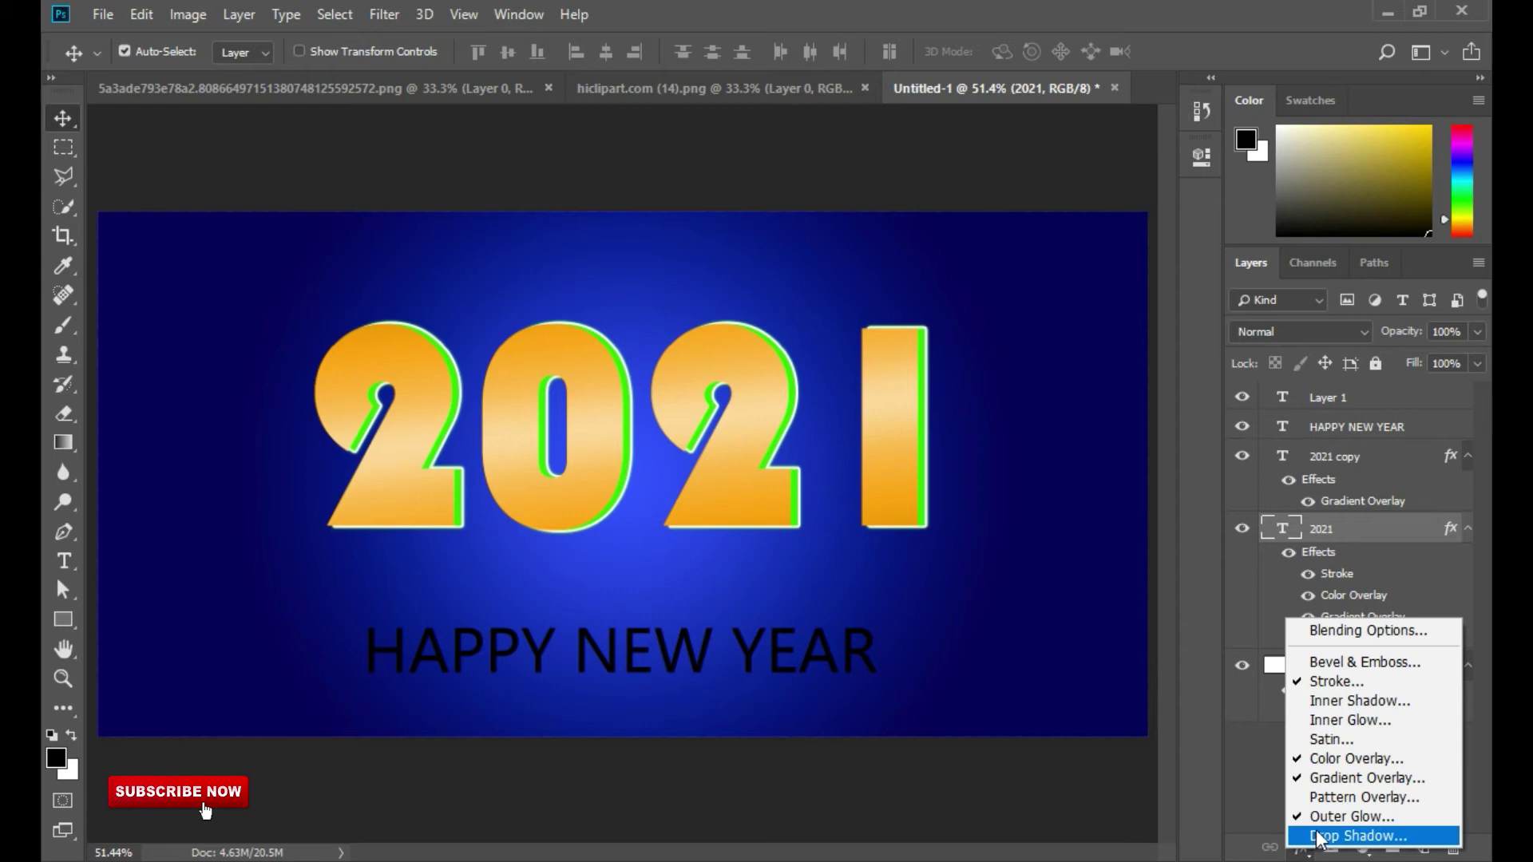
click(1337, 819)
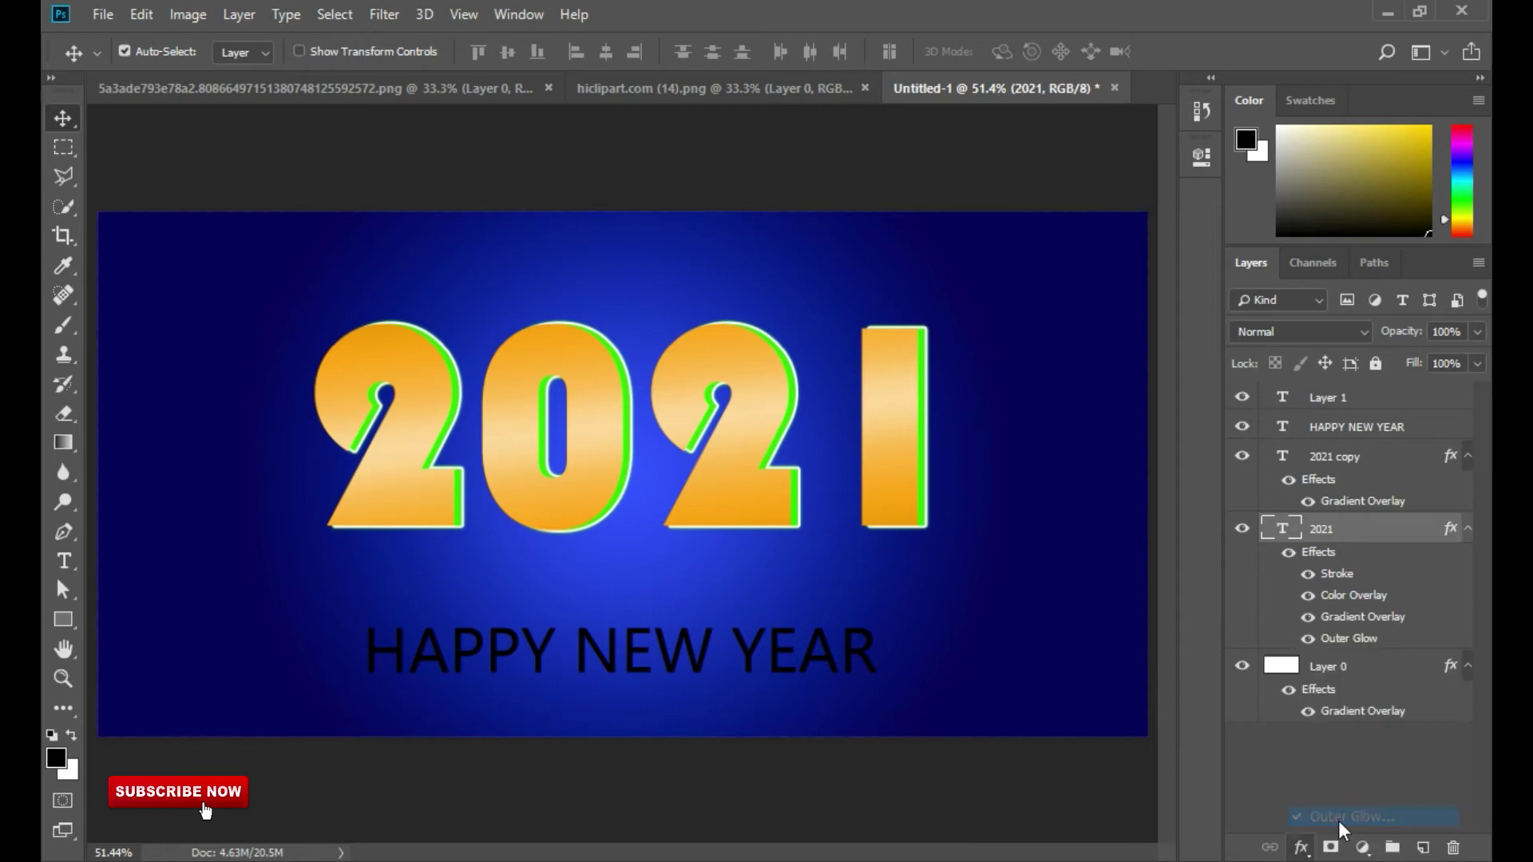
drag(982, 327, 1092, 473)
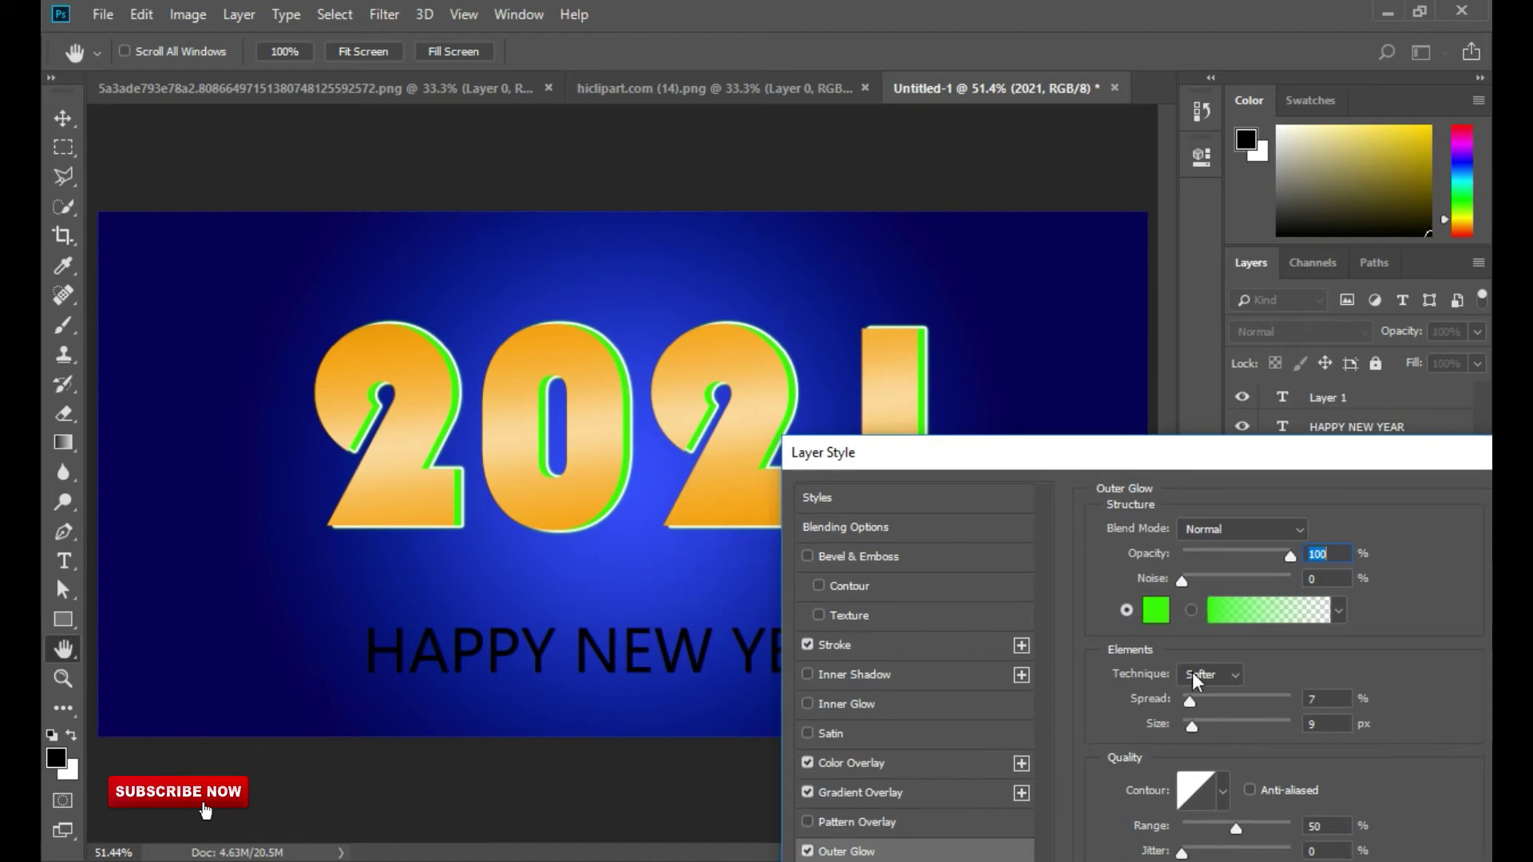
mouse_move(1190, 703)
mouse_down()
mouse_move(1224, 697)
mouse_move(1196, 699)
mouse_move(1200, 727)
mouse_move(1180, 702)
mouse_up()
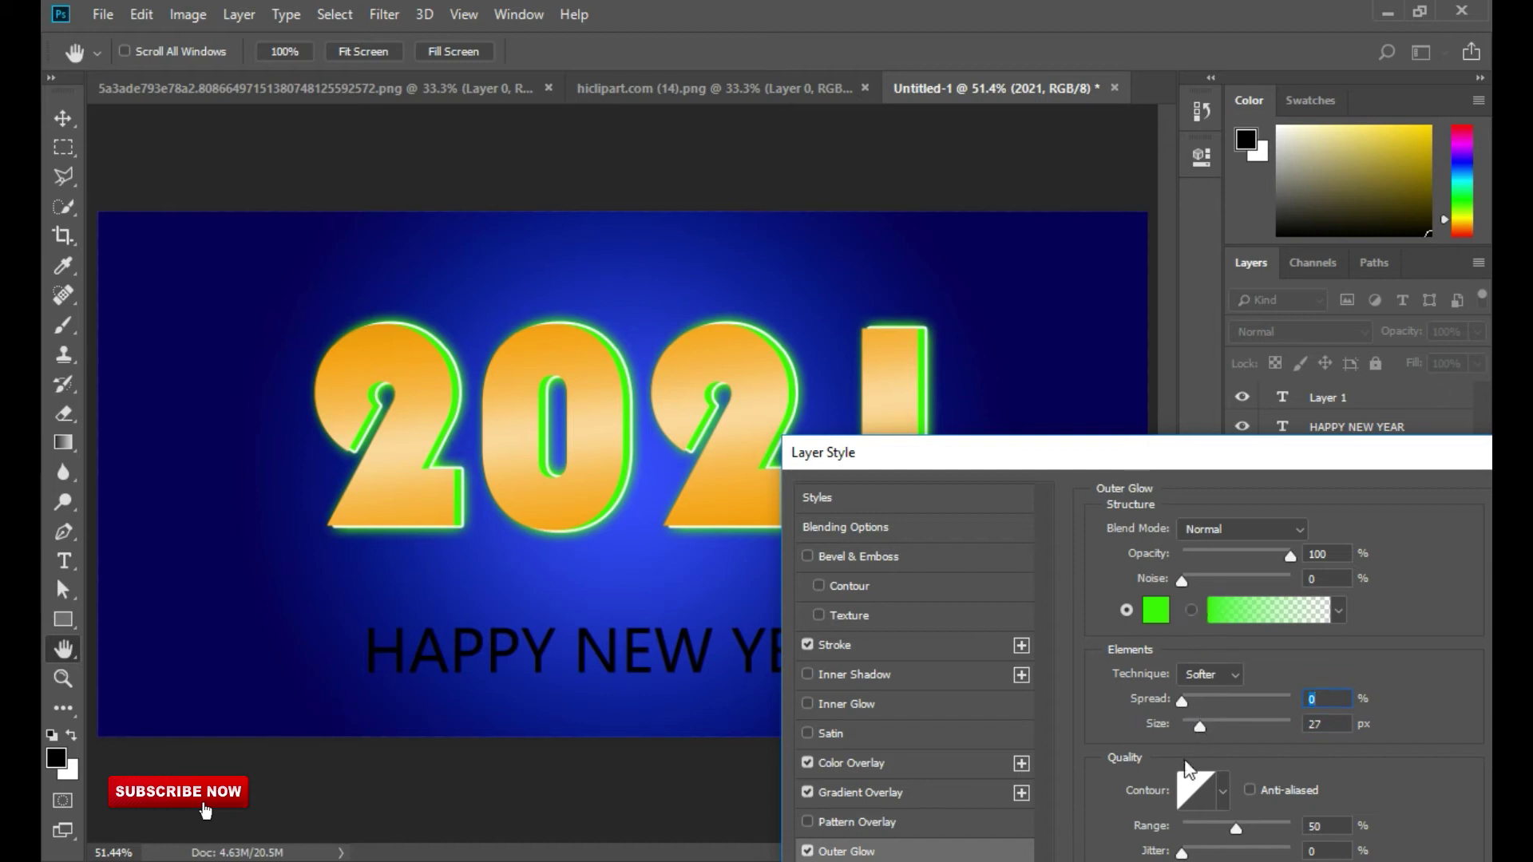
drag(1185, 463, 1301, 290)
drag(1115, 289, 805, 292)
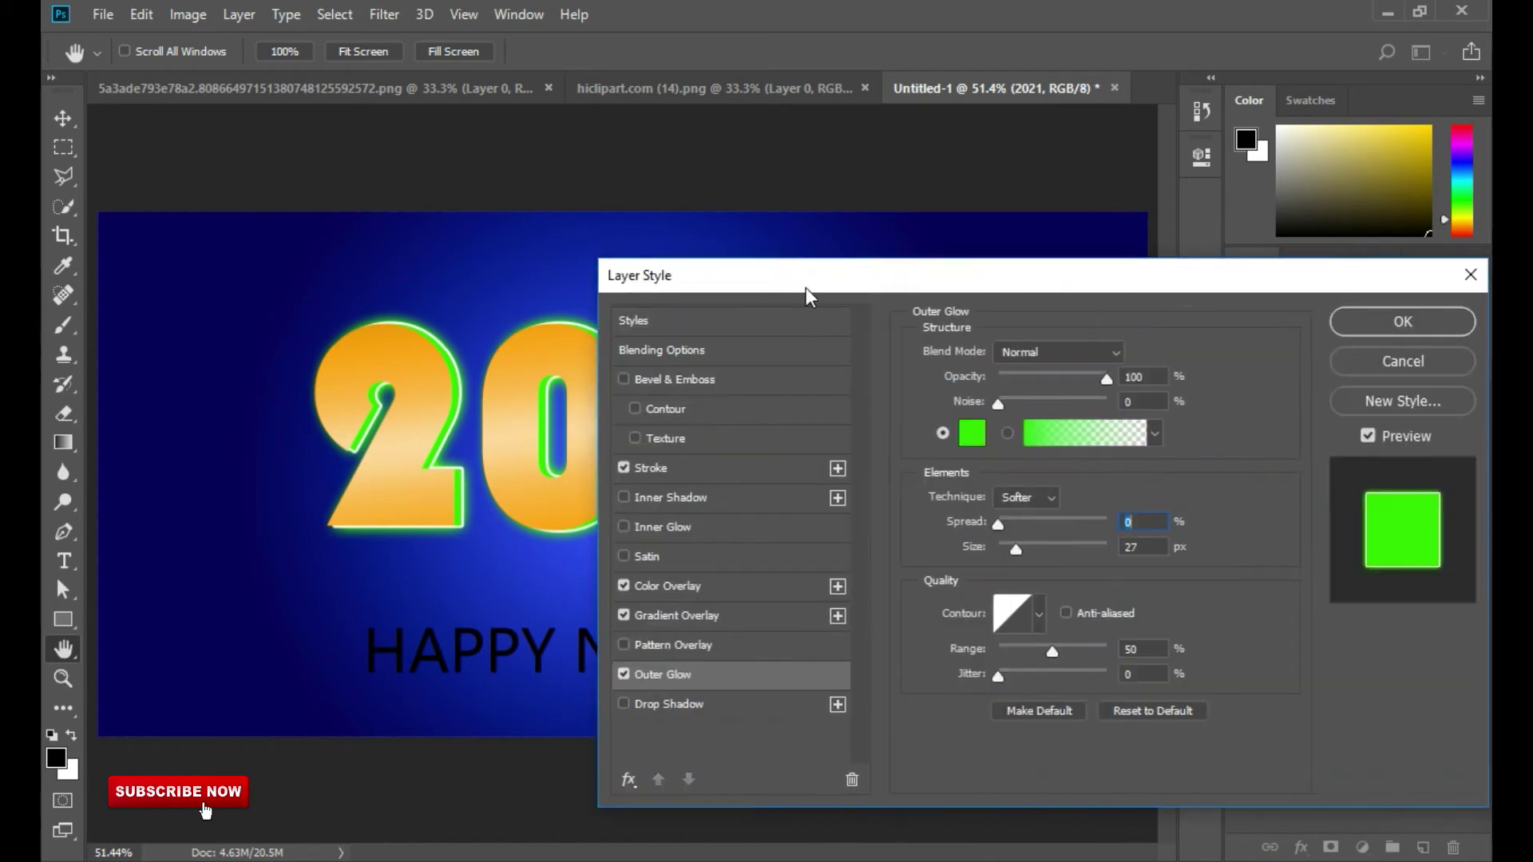
click(1428, 324)
Add a new empty layer directly above the 2021 copy layer, ready for Pen tool work on the first digit
key(v)
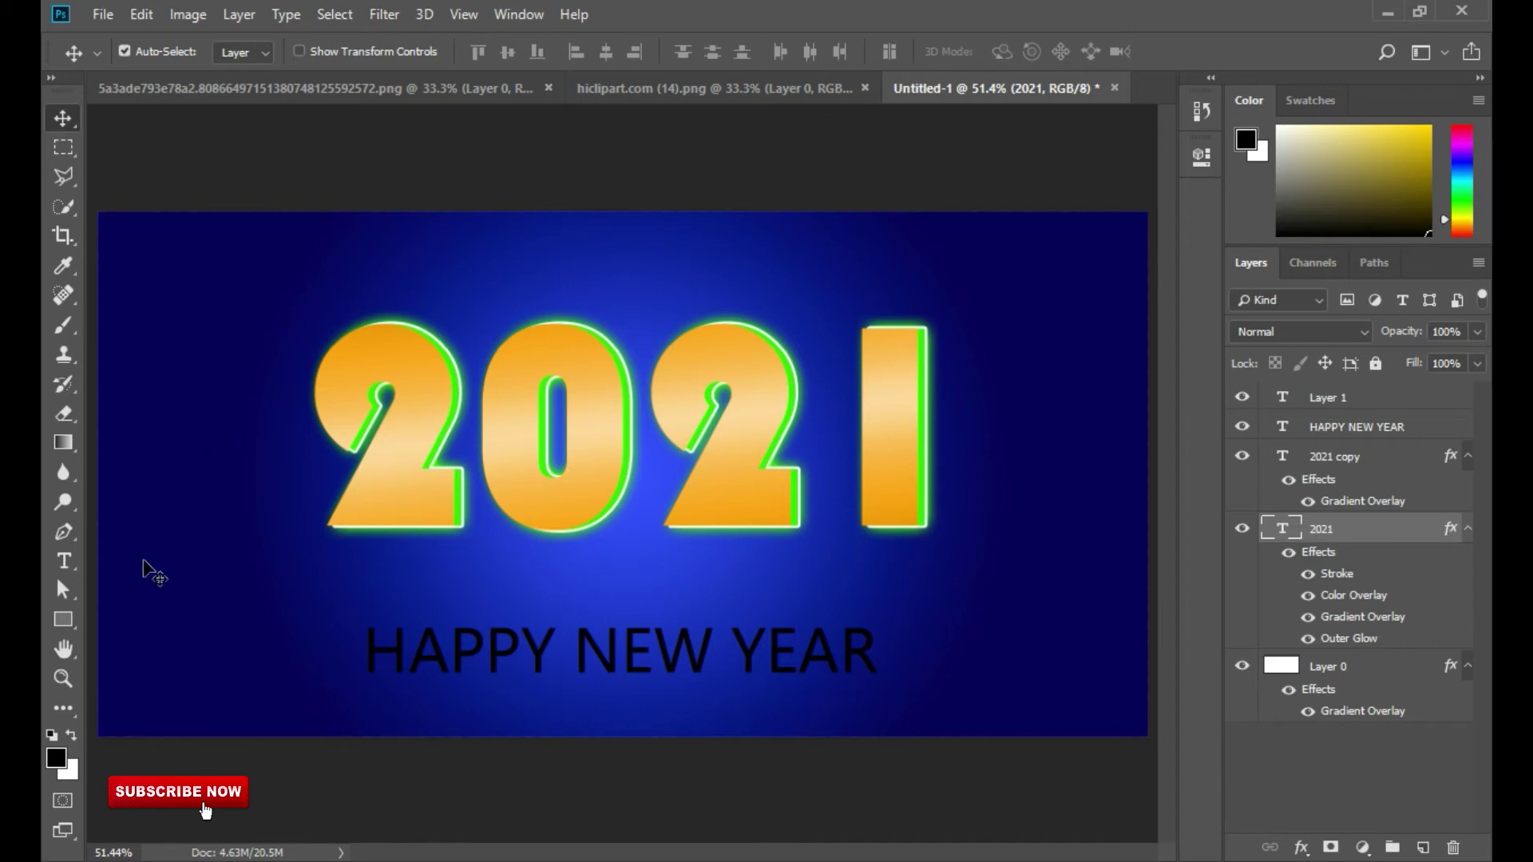
click(63, 679)
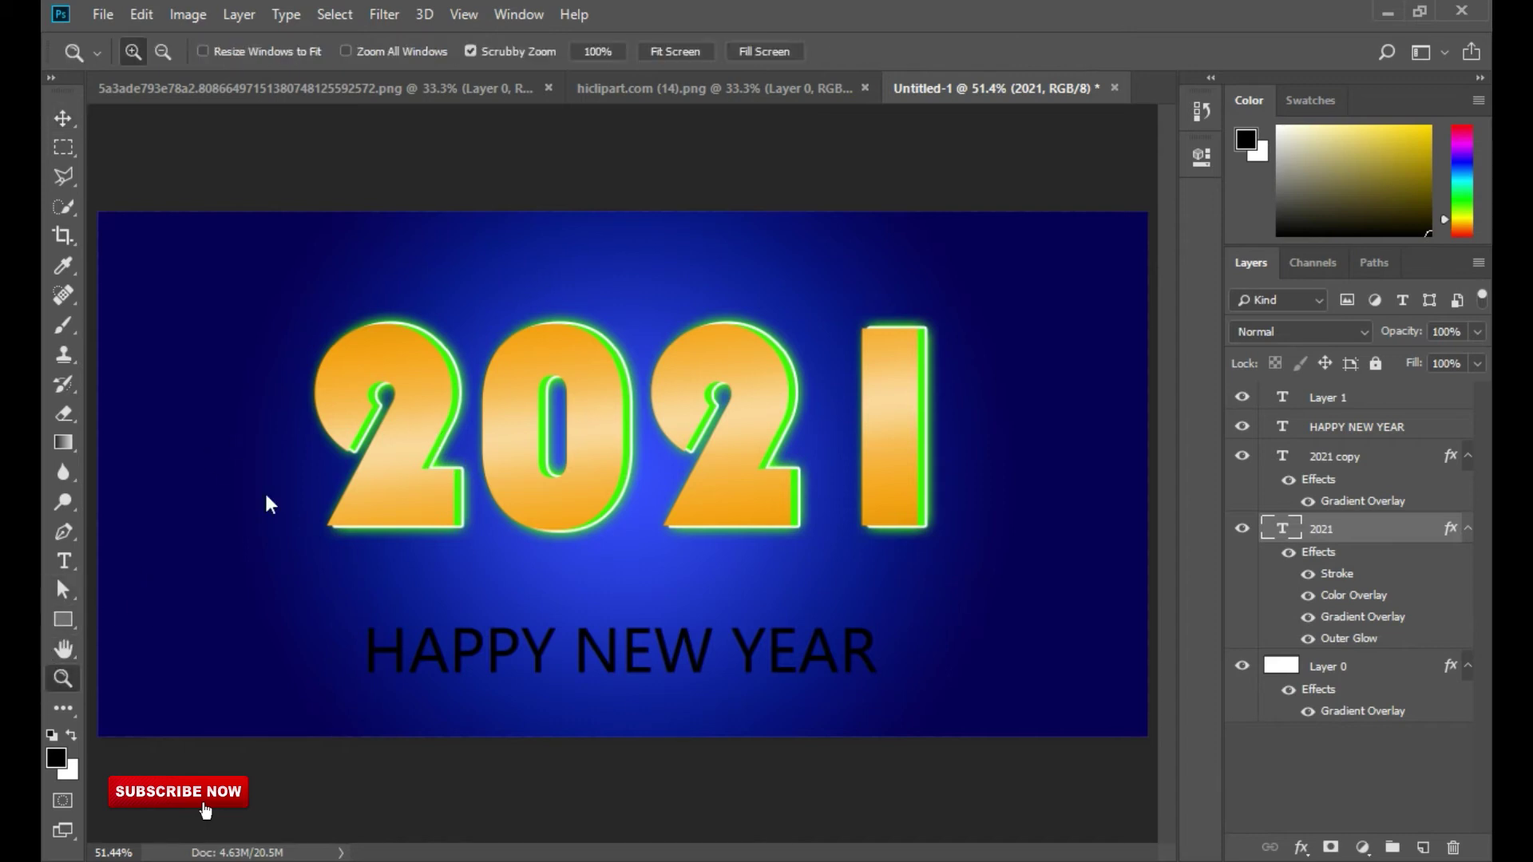
drag(353, 346, 423, 399)
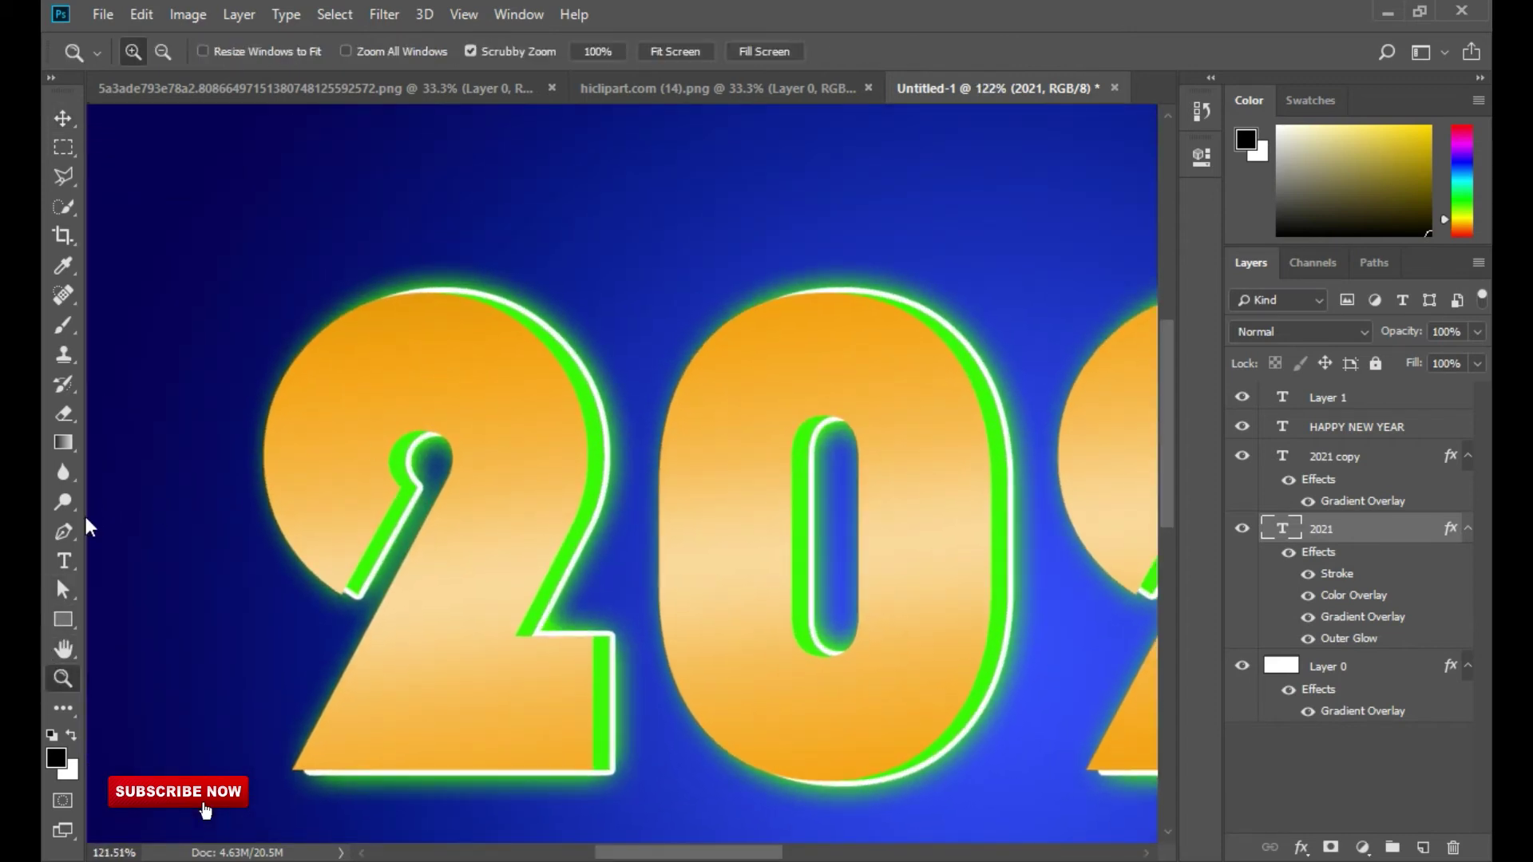
key(v)
click(407, 369)
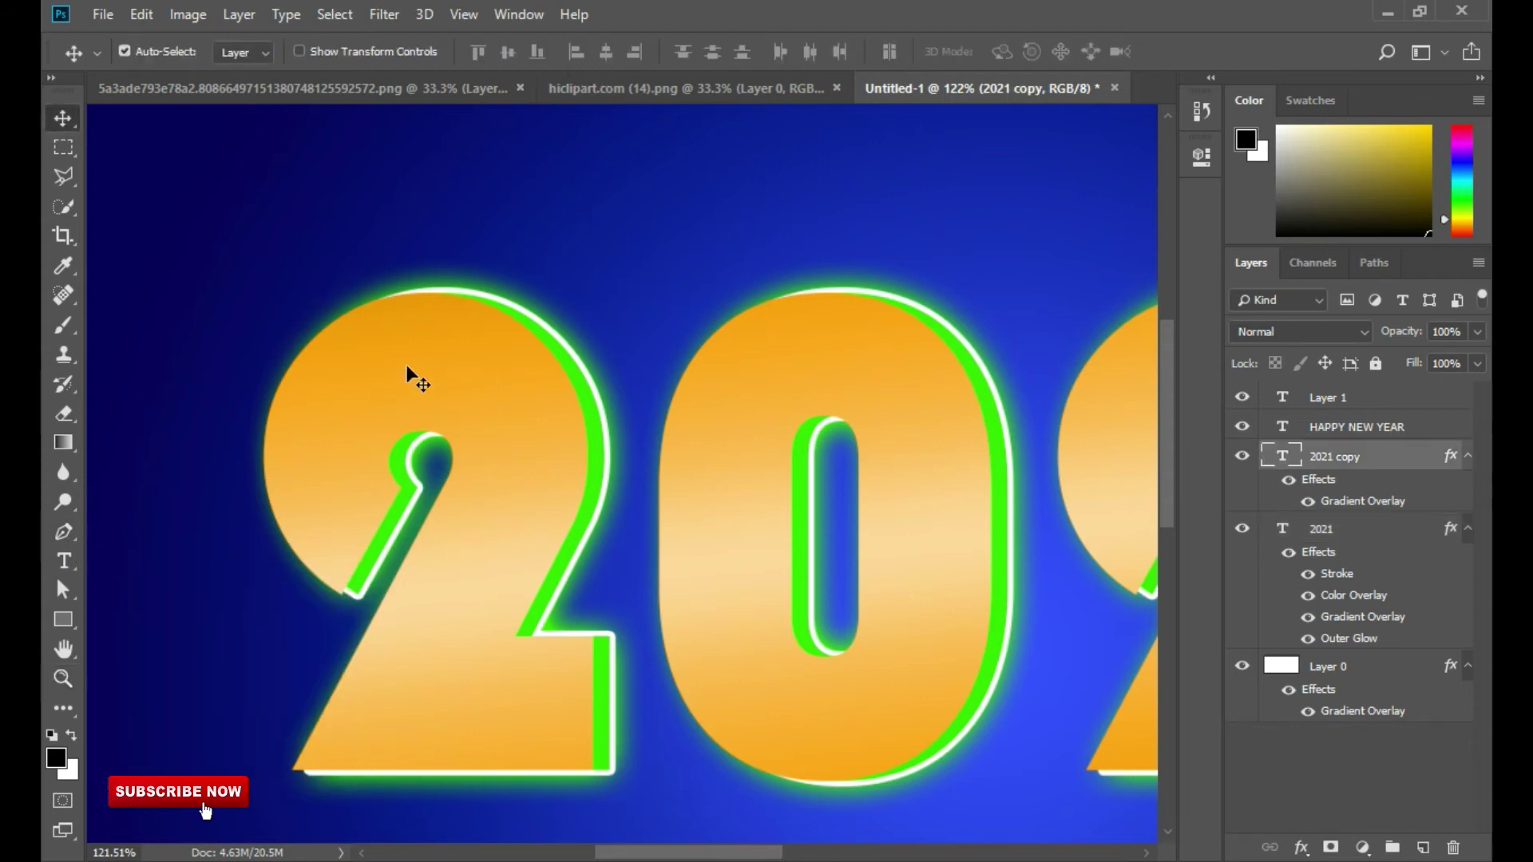
click(64, 532)
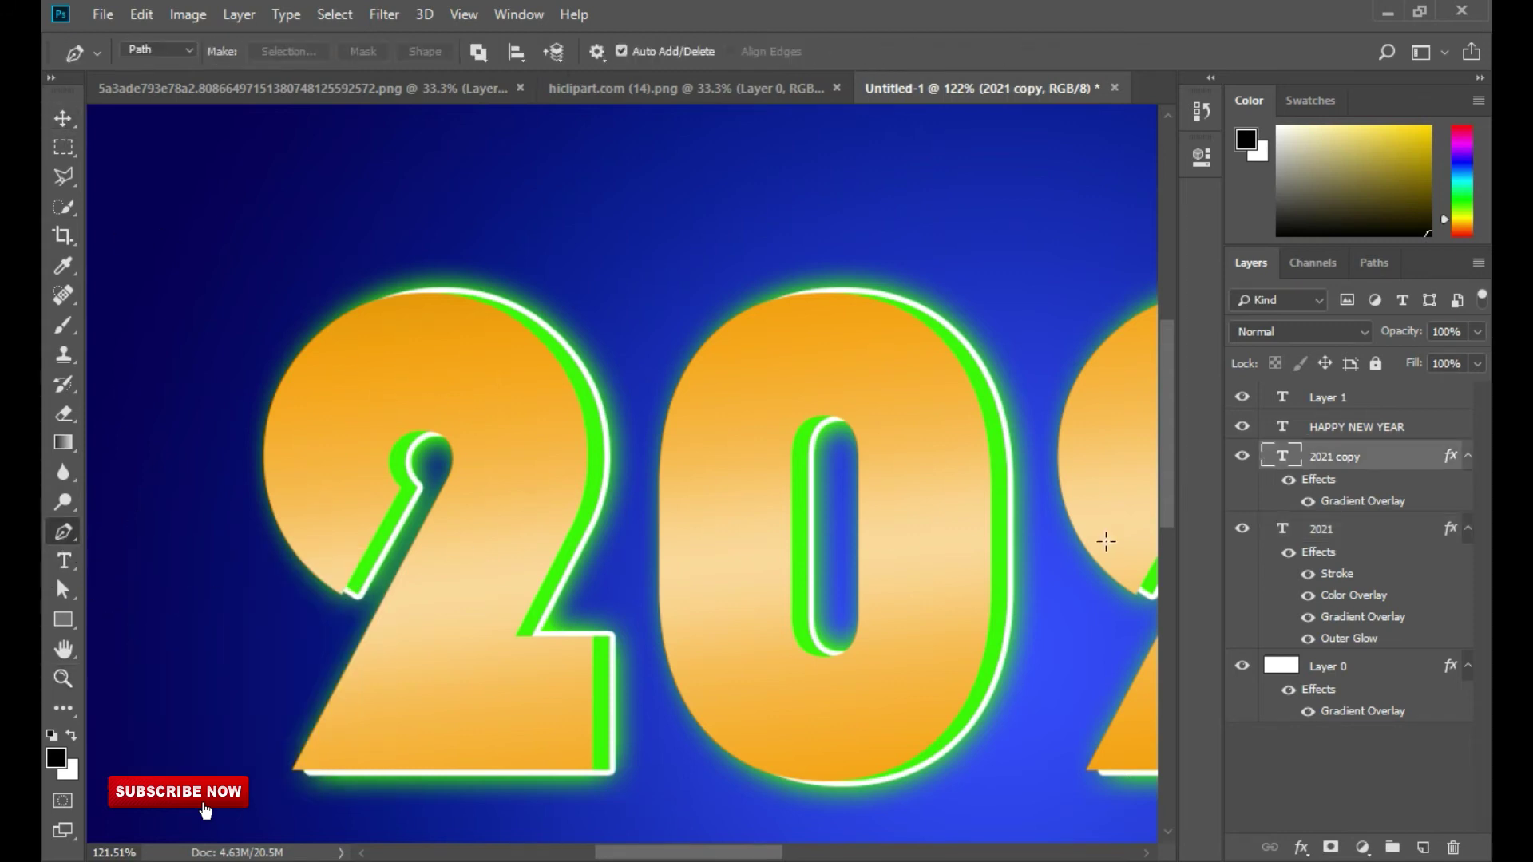
click(1423, 847)
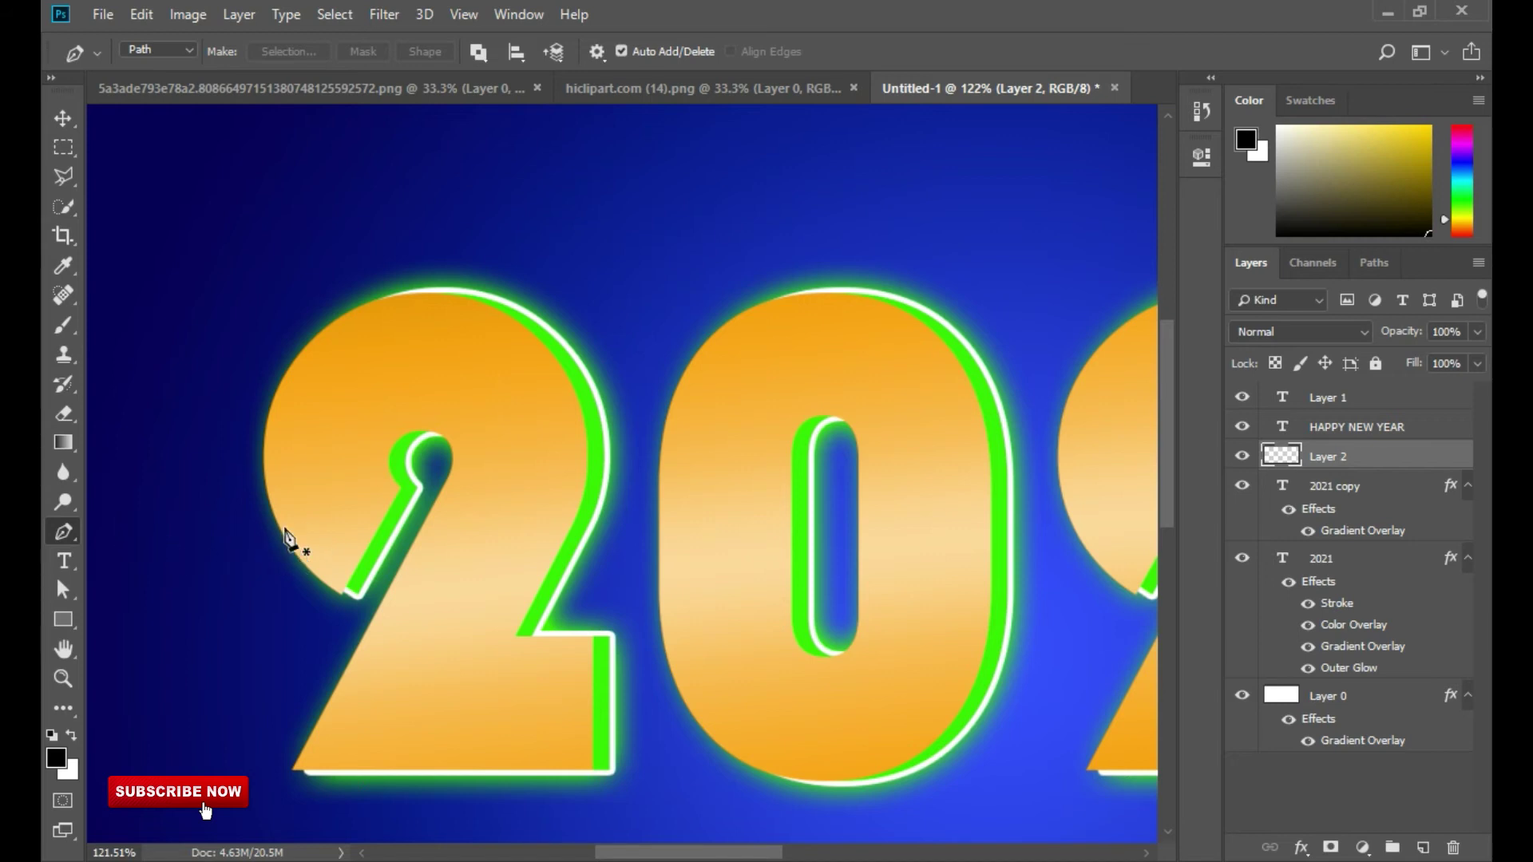
Draw a closed Pen path curving through the first 2 from its lower hook tip to its top, and convert it to a selection
click(342, 591)
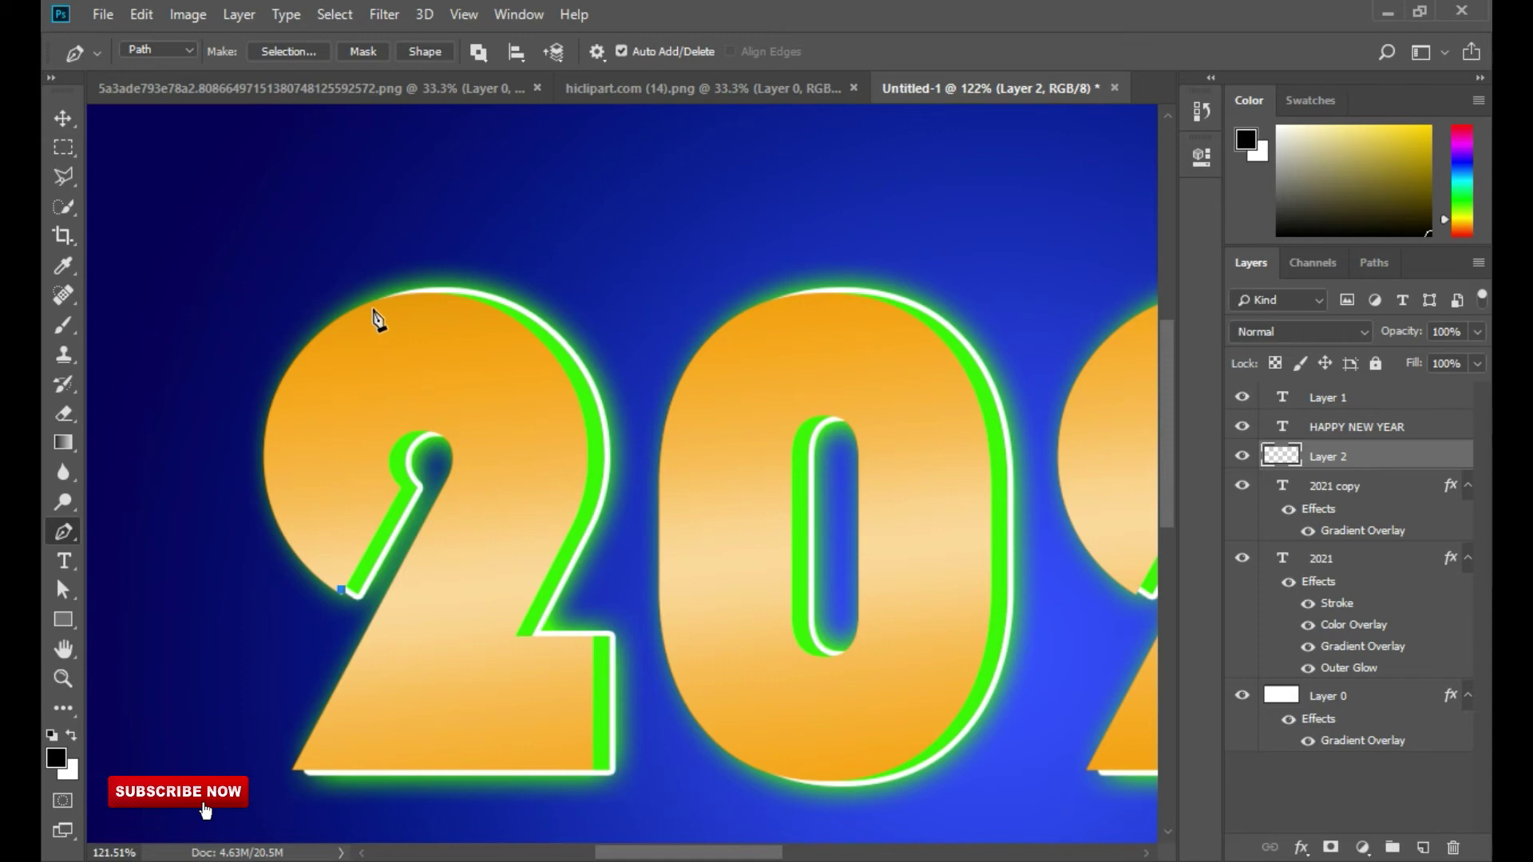
drag(367, 314, 487, 232)
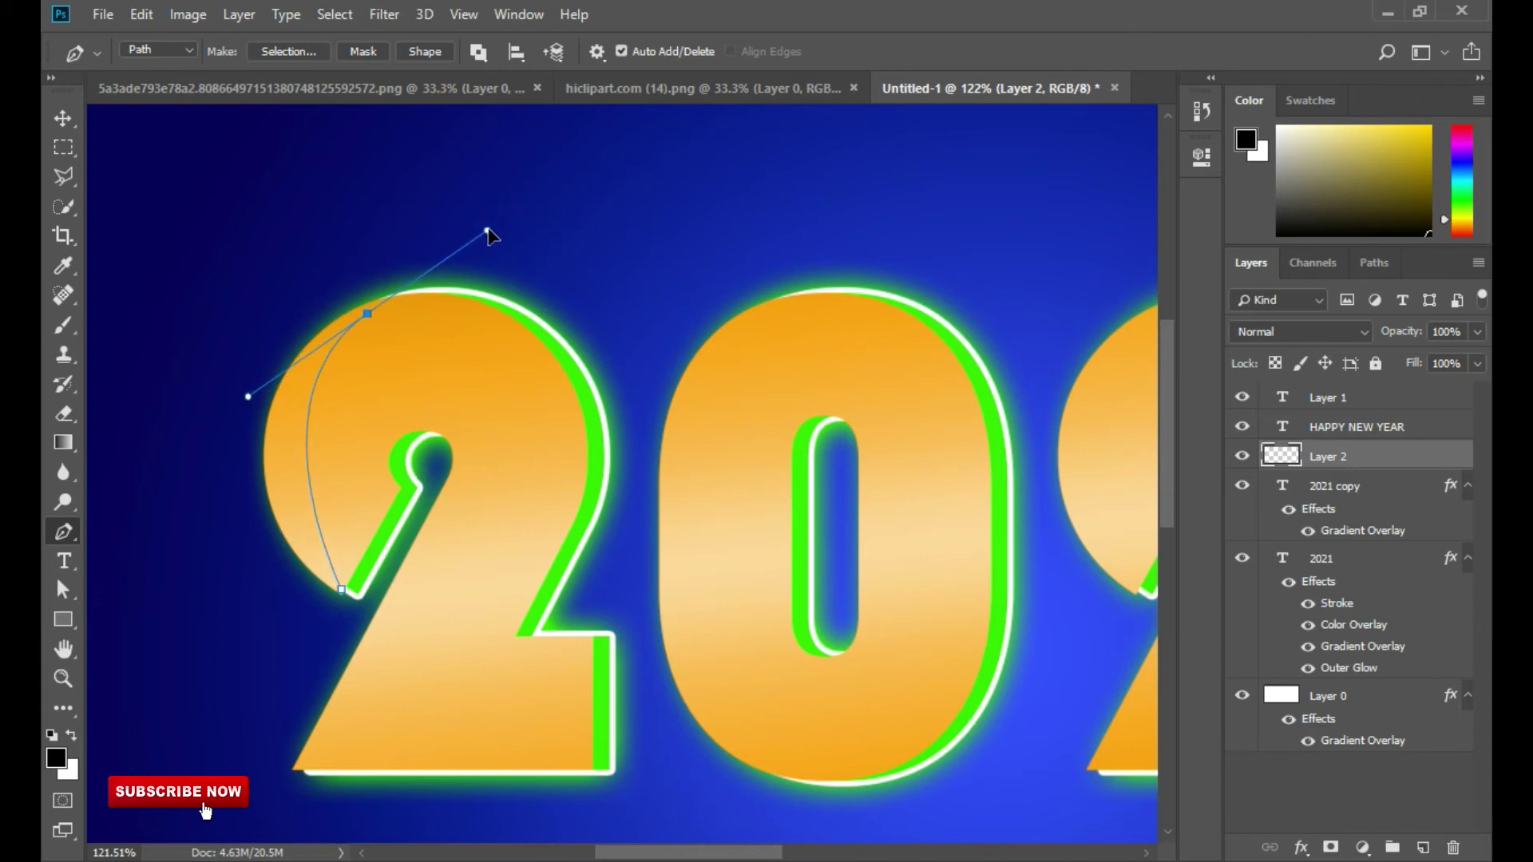
drag(368, 316, 388, 302)
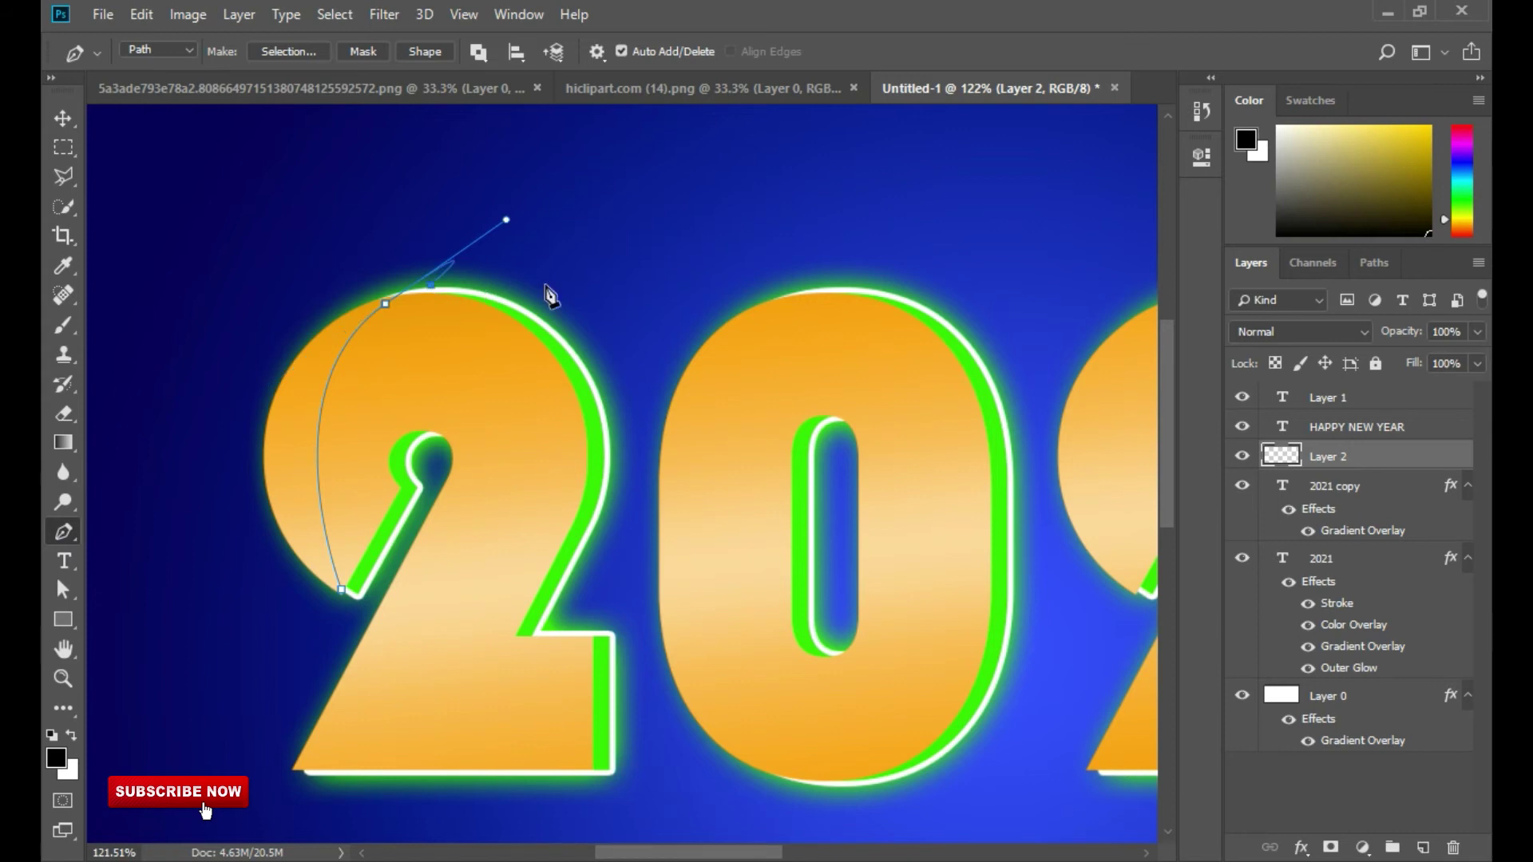
click(606, 305)
click(608, 411)
click(587, 483)
click(529, 567)
click(434, 601)
click(330, 678)
click(309, 652)
click(341, 589)
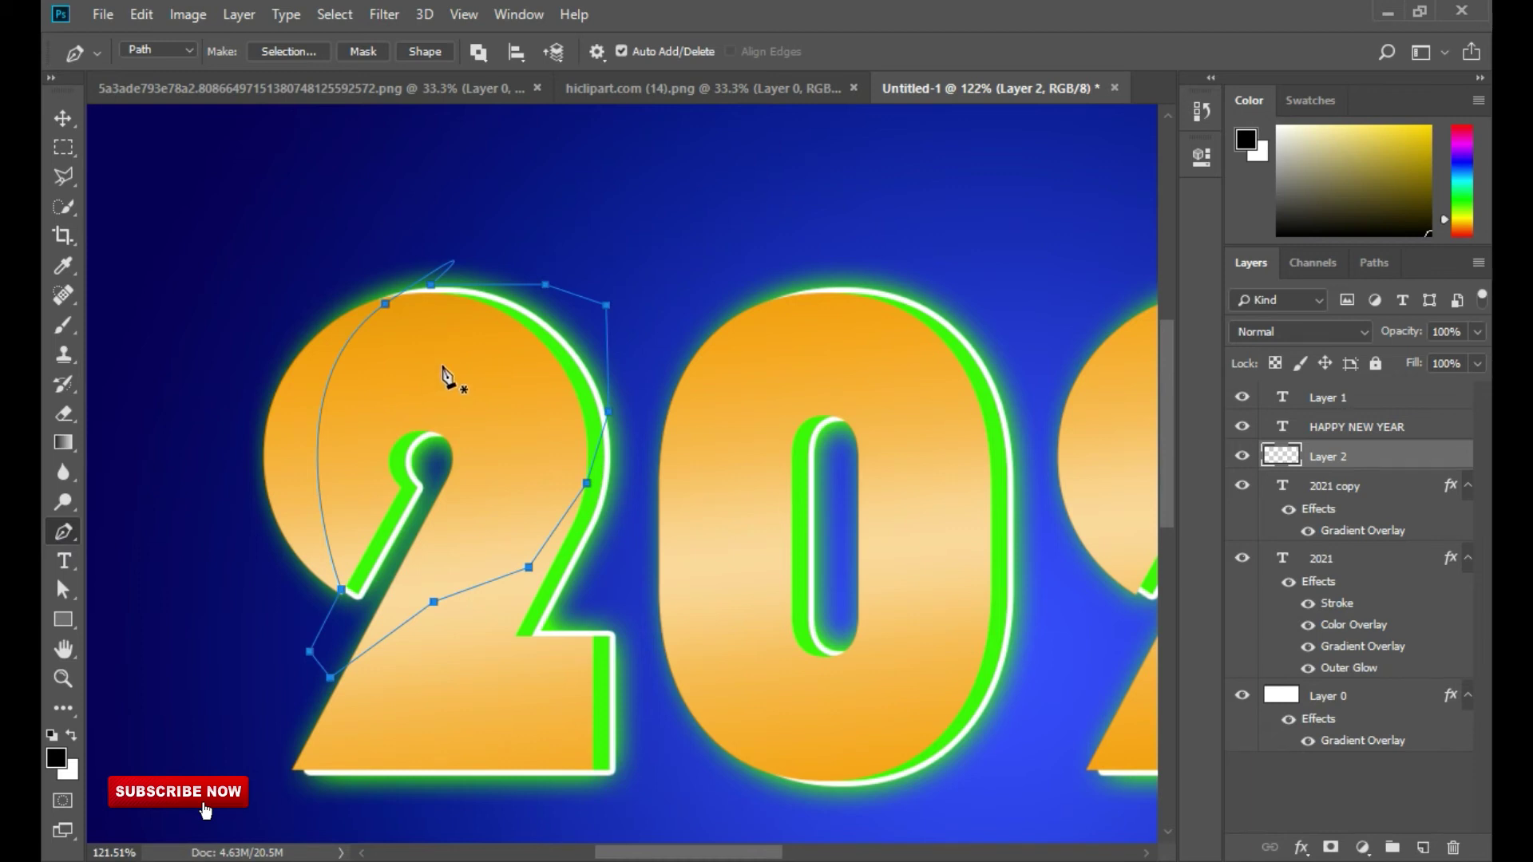
key(ctrl+Return)
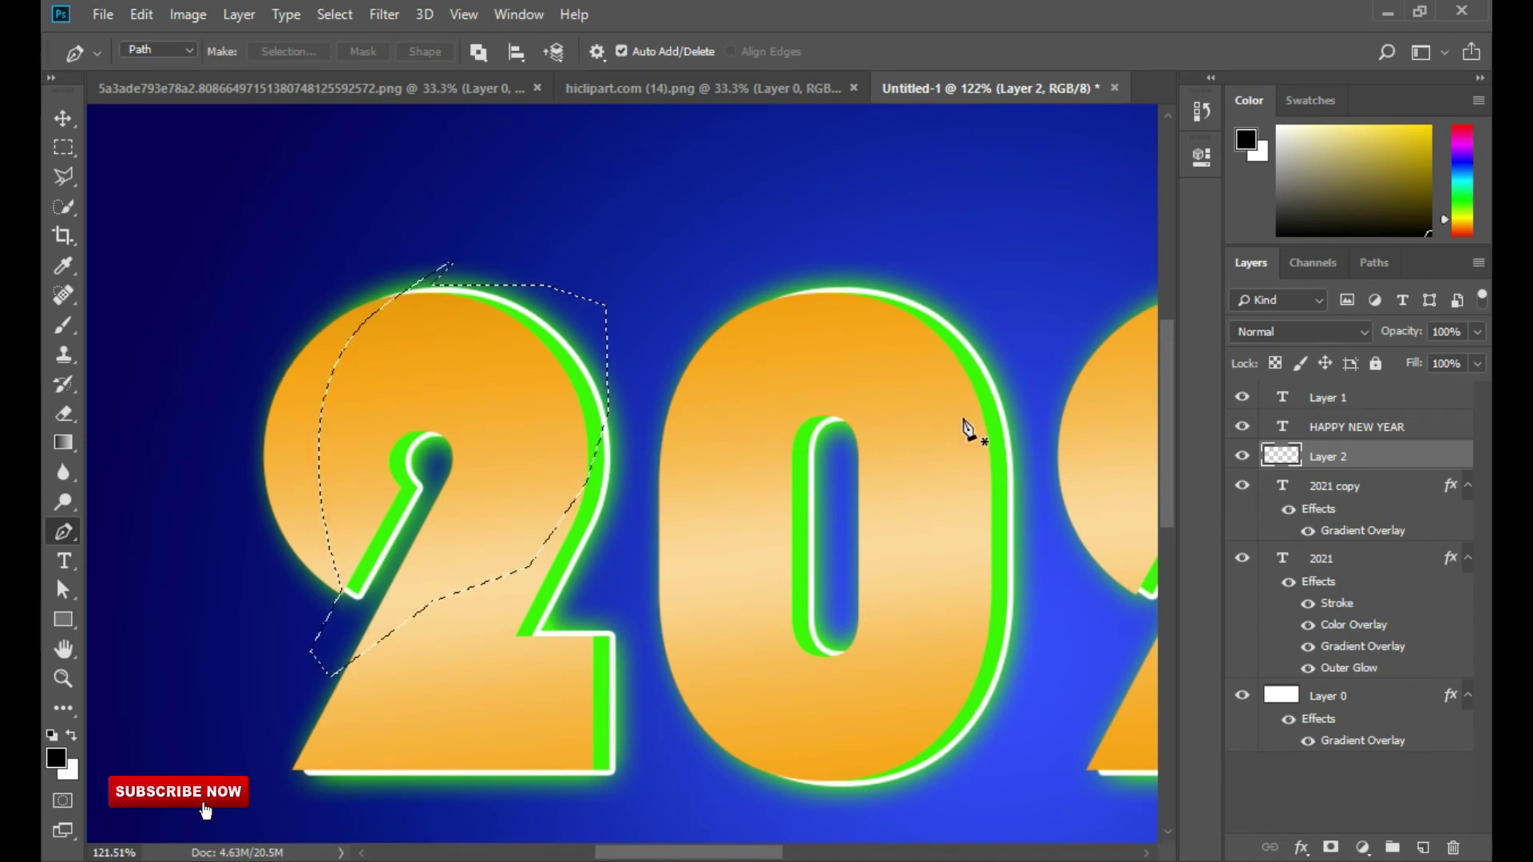
Brush a soft black shadow along the selection's curved left edge inside the first 2, and deselect
click(64, 325)
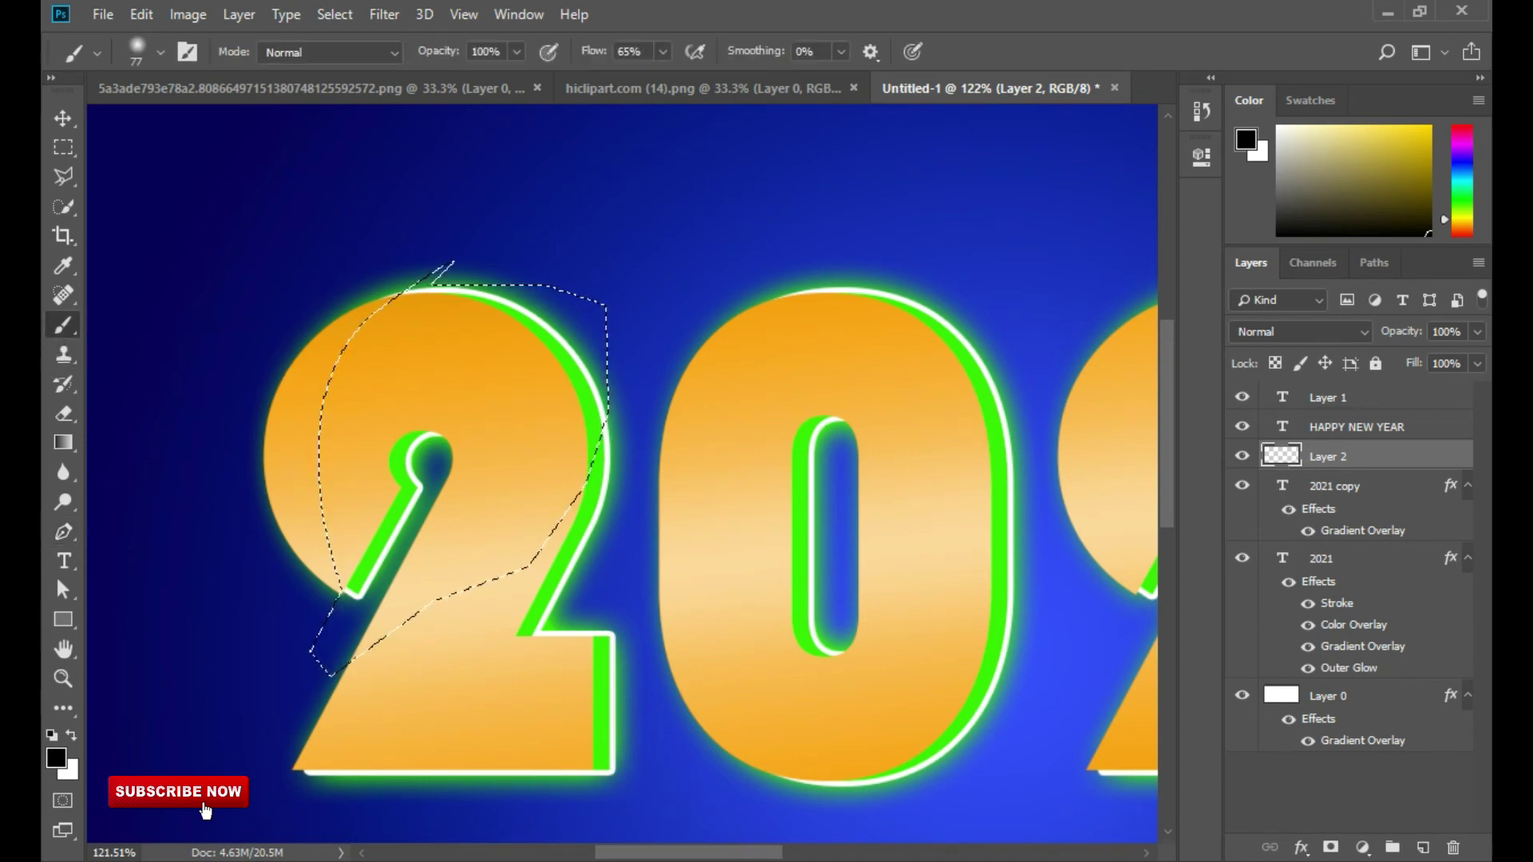
mouse_move(348, 279)
mouse_down()
mouse_move(290, 343)
mouse_move(274, 428)
mouse_move(312, 595)
mouse_move(274, 537)
mouse_move(280, 369)
mouse_move(325, 280)
mouse_move(355, 266)
mouse_move(273, 370)
mouse_move(271, 431)
mouse_up()
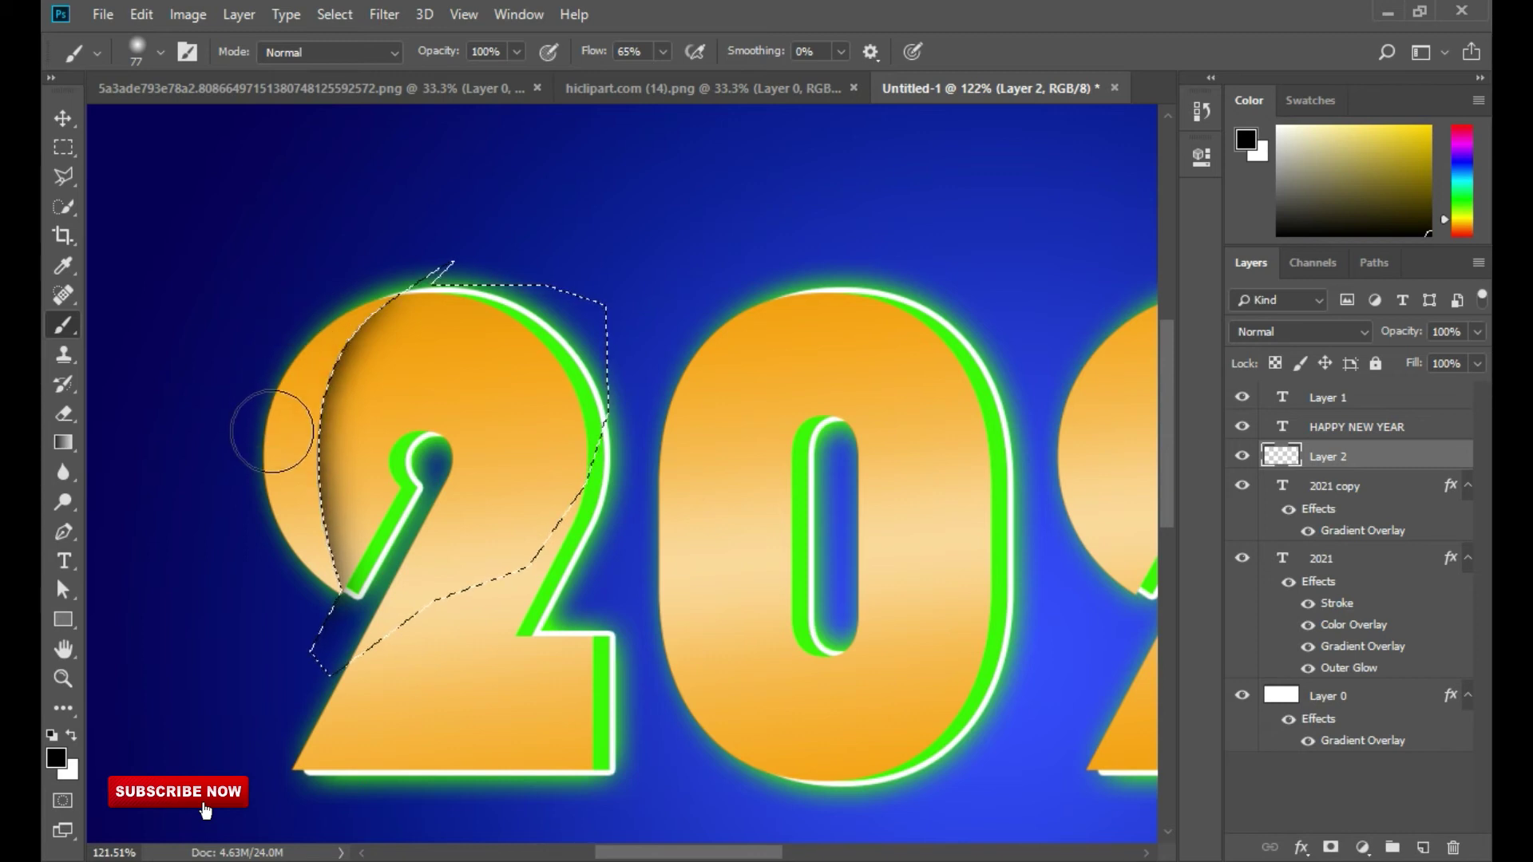
click(63, 118)
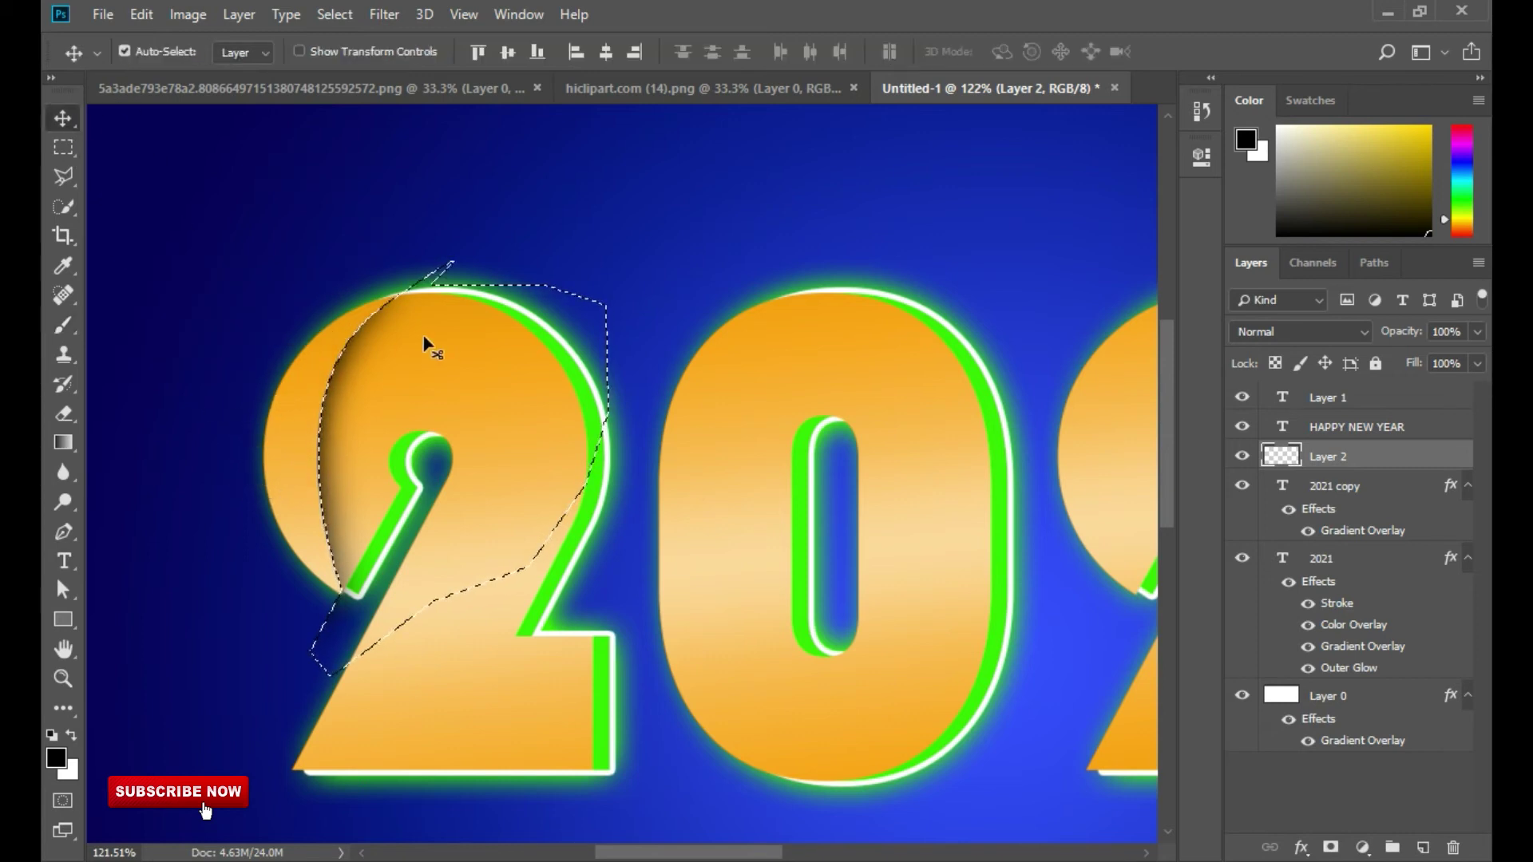
click(351, 14)
click(456, 59)
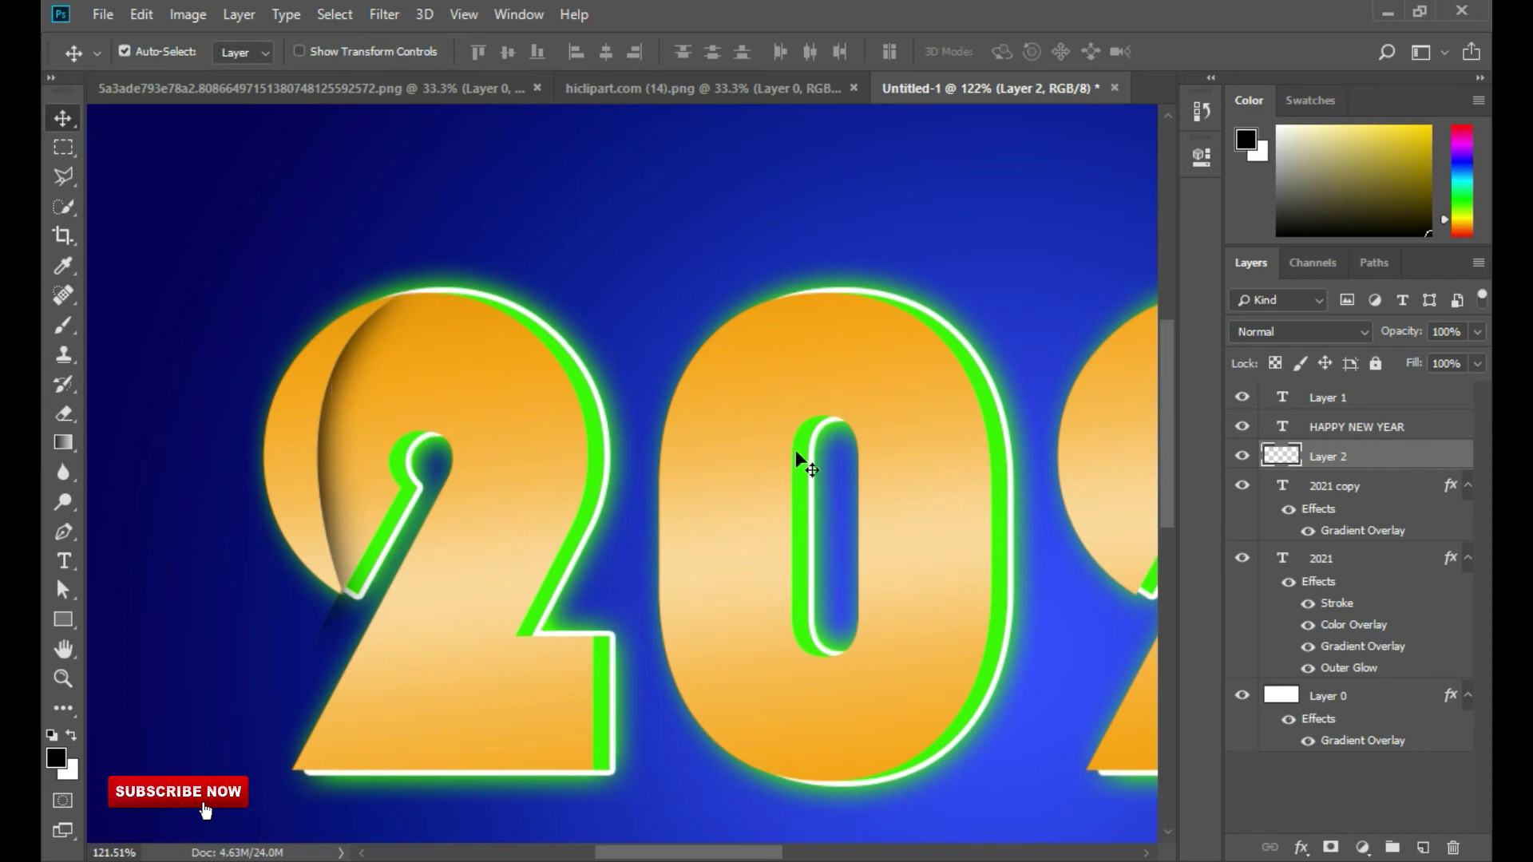
click(1242, 456)
click(1241, 455)
drag(335, 450, 348, 366)
key(ctrl+z)
key(m)
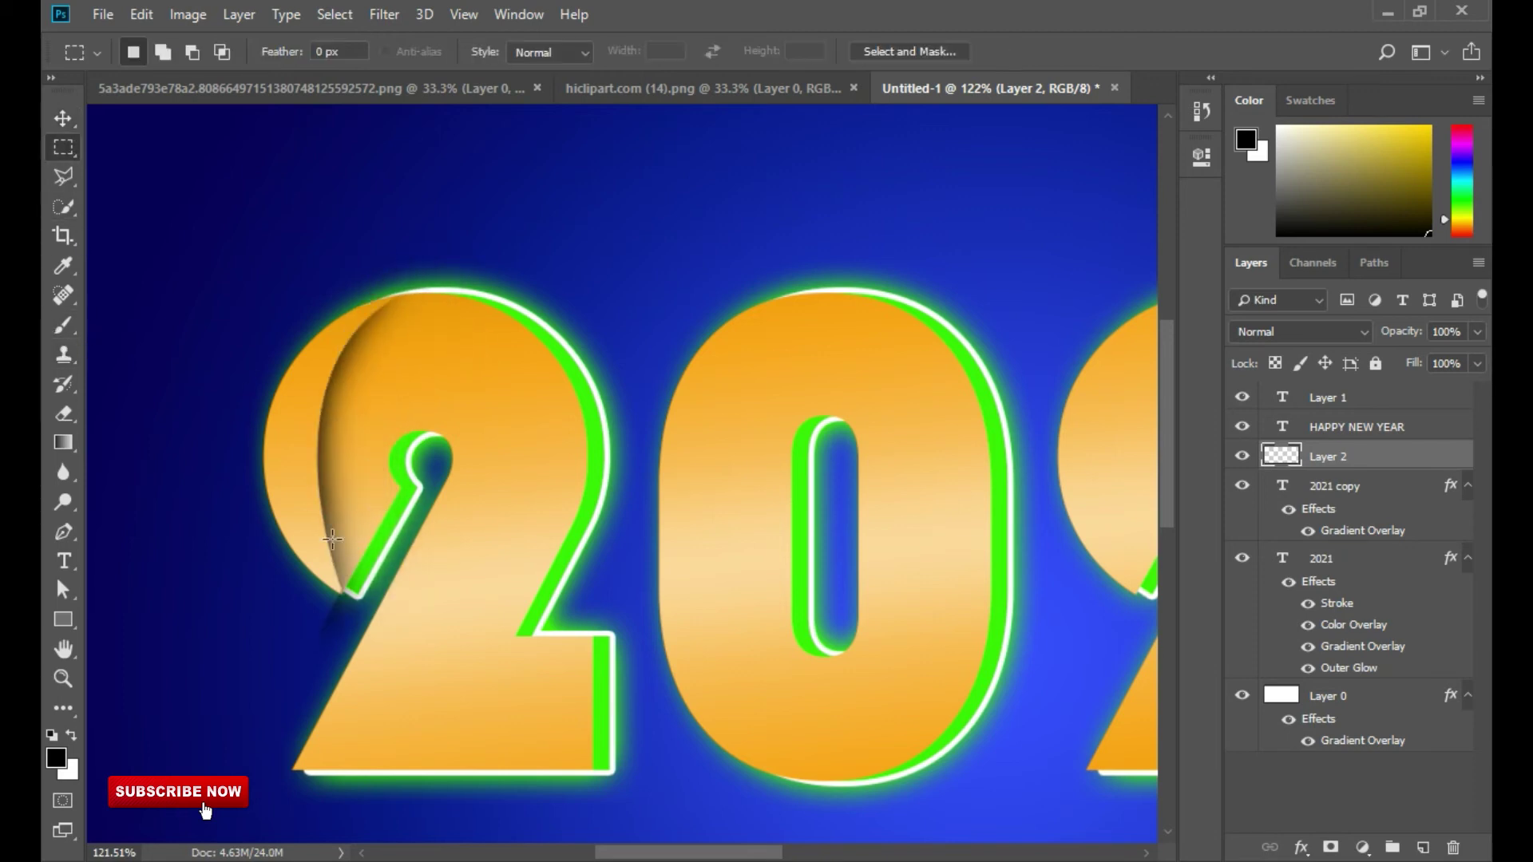
Delete the stray shadow spilling outside the first 2 below its hook tip, and deselect
drag(286, 594, 581, 790)
drag(486, 704, 432, 699)
click(382, 16)
mouse_move(334, 14)
click(359, 58)
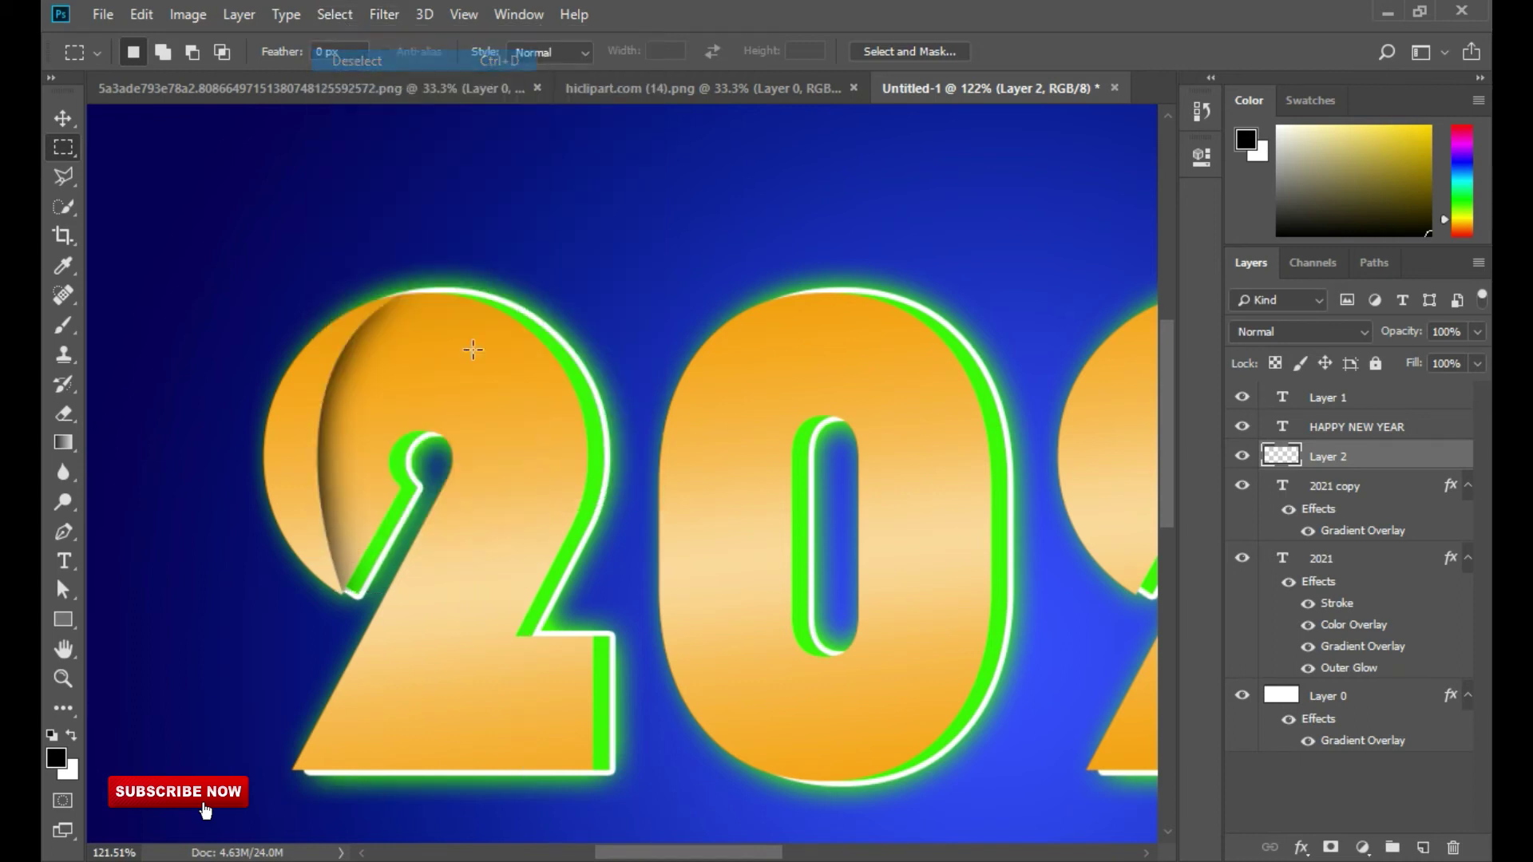
Duplicate the Layer 2 shadow within the same document, keeping the copy at its original position
click(63, 118)
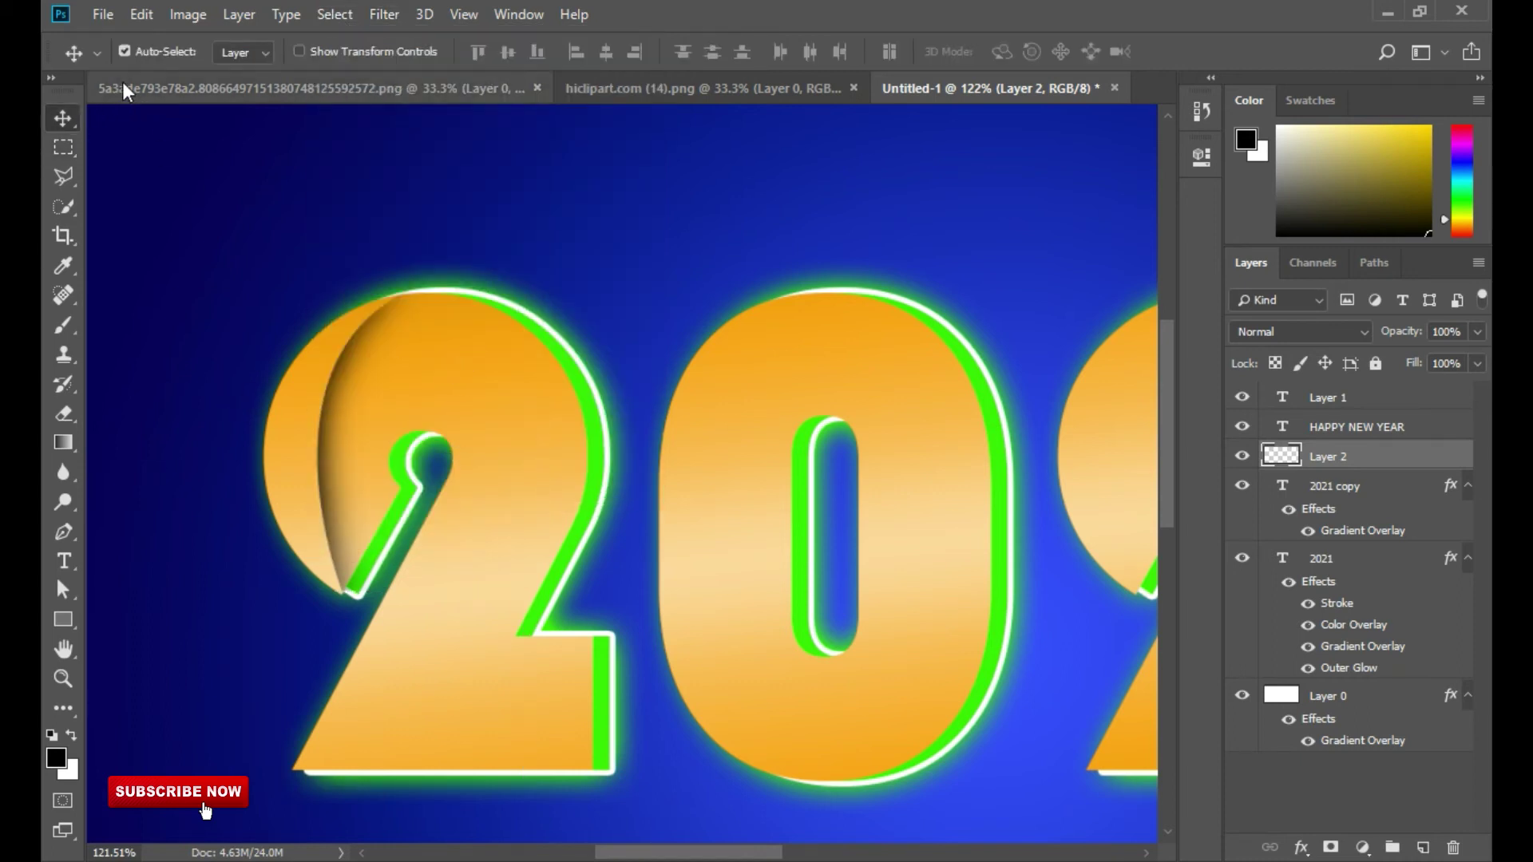
click(1241, 484)
click(1242, 483)
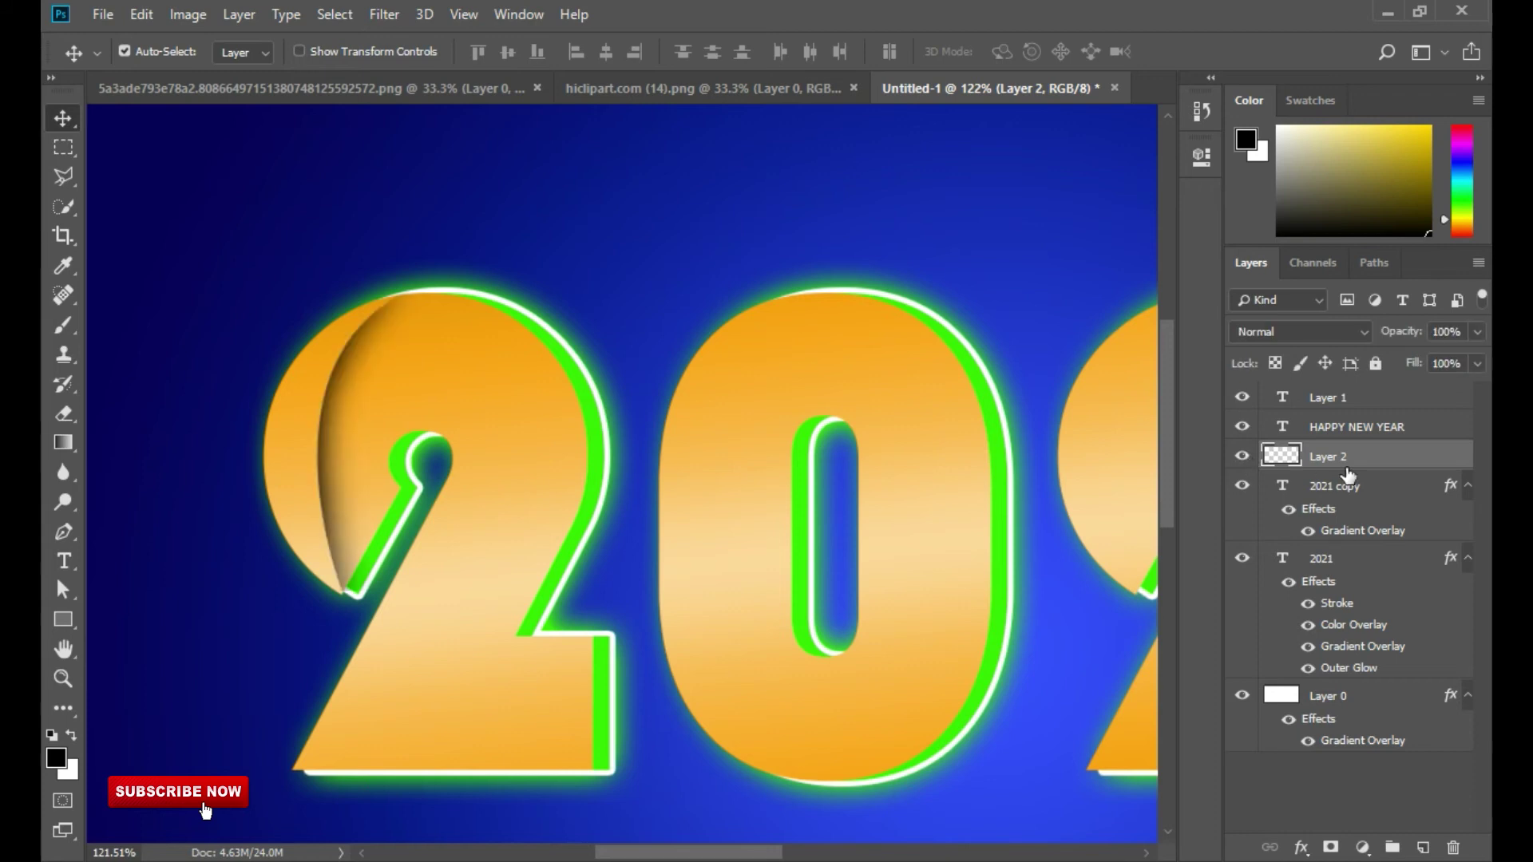
right_click(1347, 474)
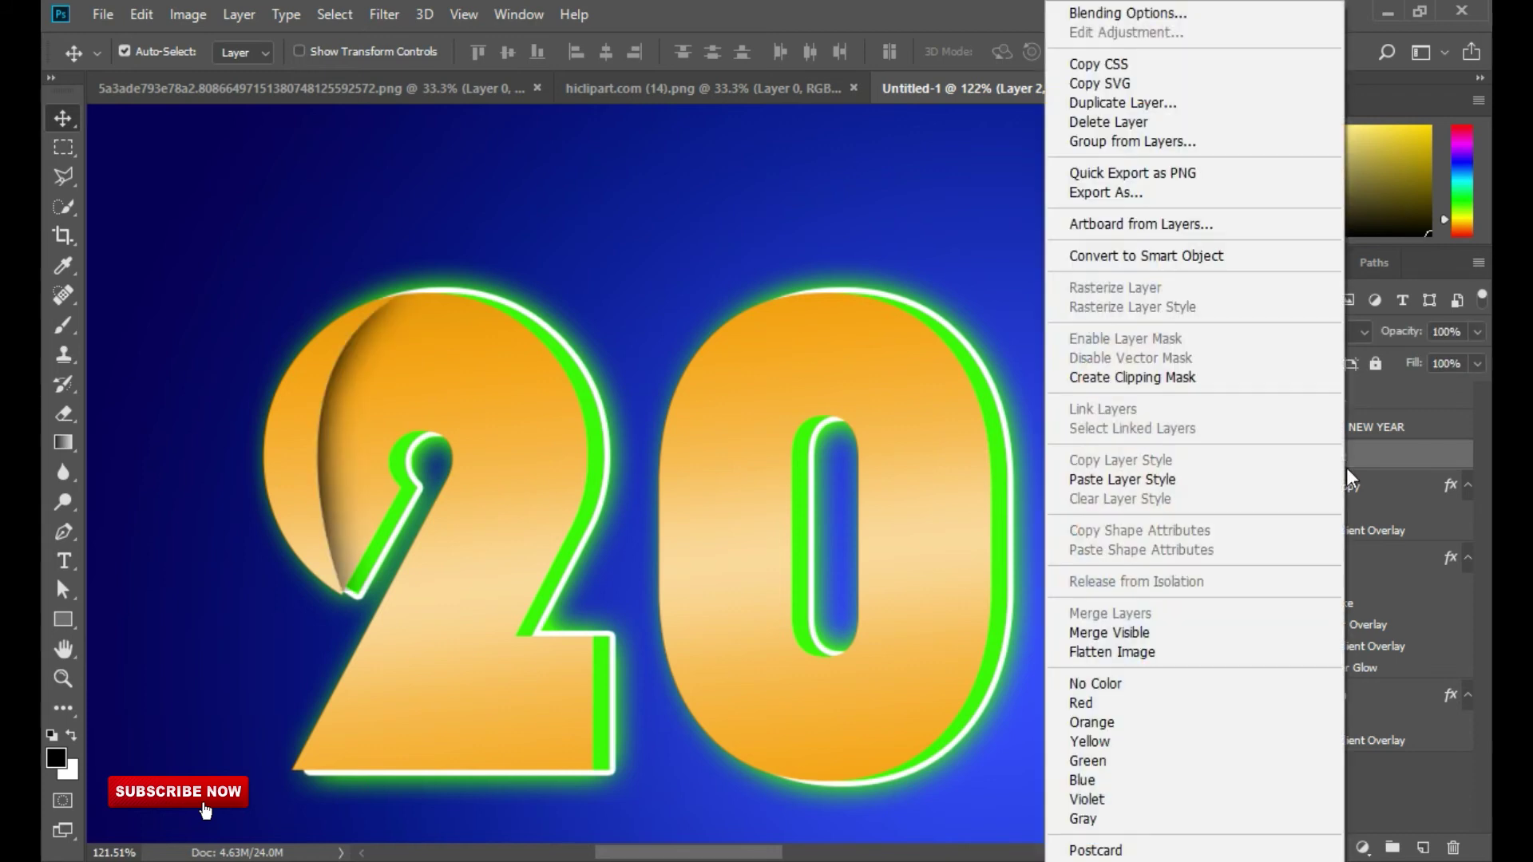
click(1129, 104)
click(953, 232)
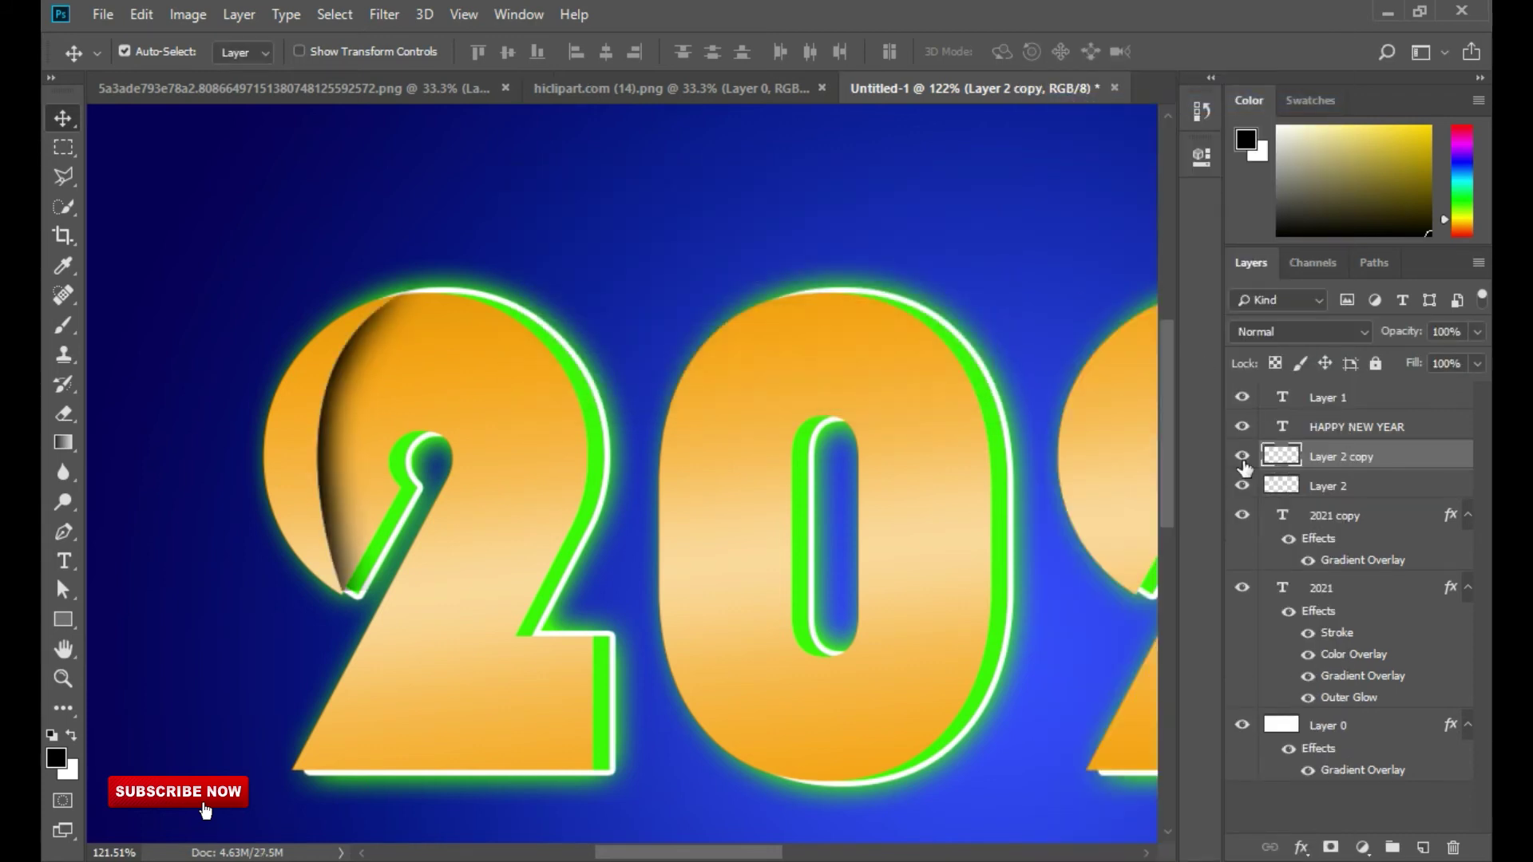
drag(345, 359, 396, 357)
key(ctrl+z)
Free-transform the shadow copy, rotating it about 26.6° clockwise around the first 2's hook tip to form a second fold
click(143, 15)
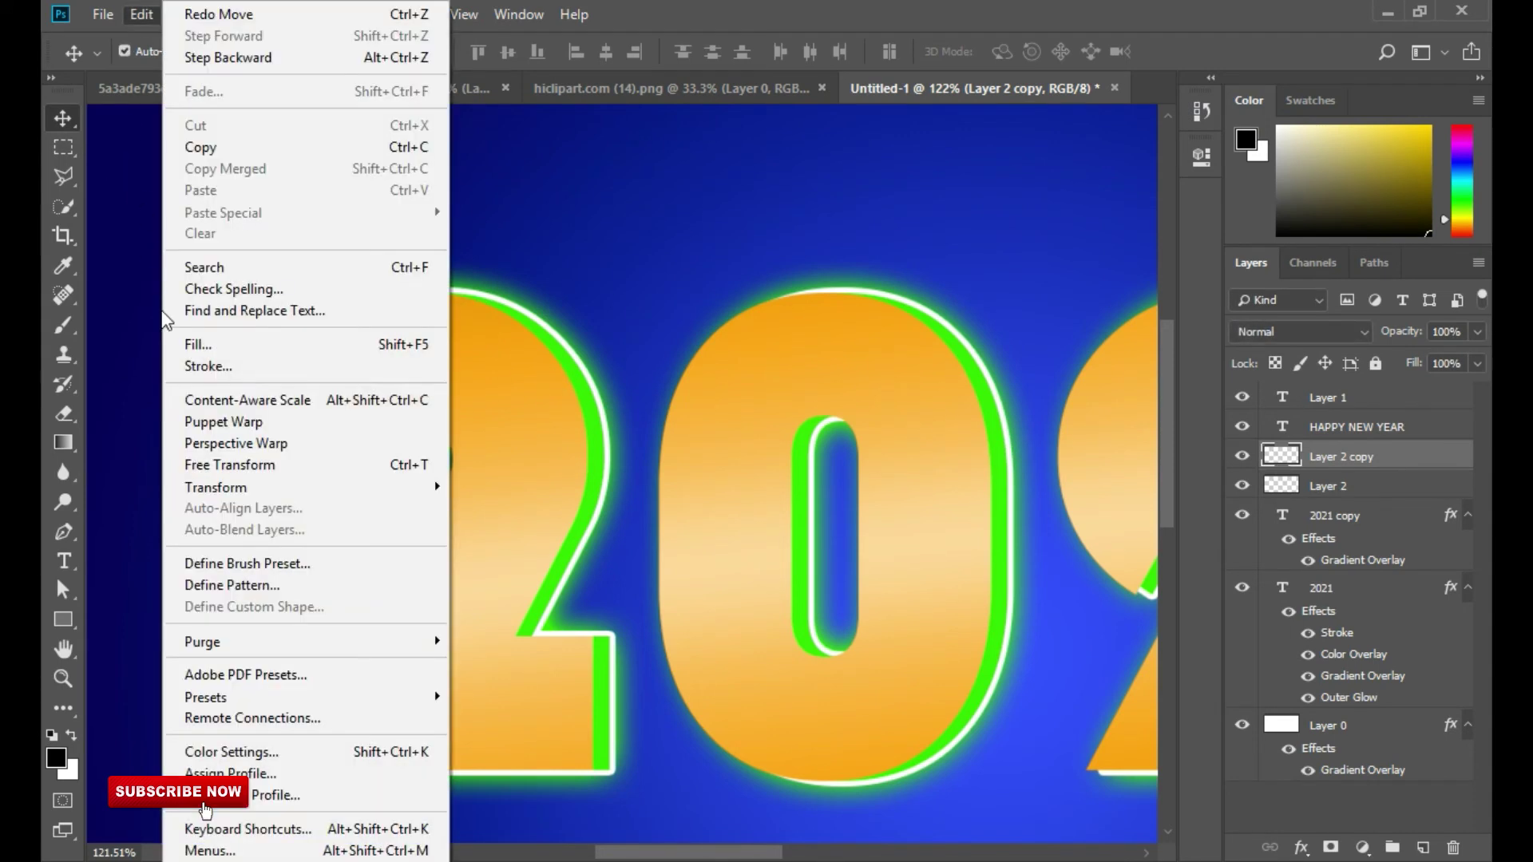
click(241, 463)
drag(376, 428, 352, 570)
drag(476, 227, 607, 341)
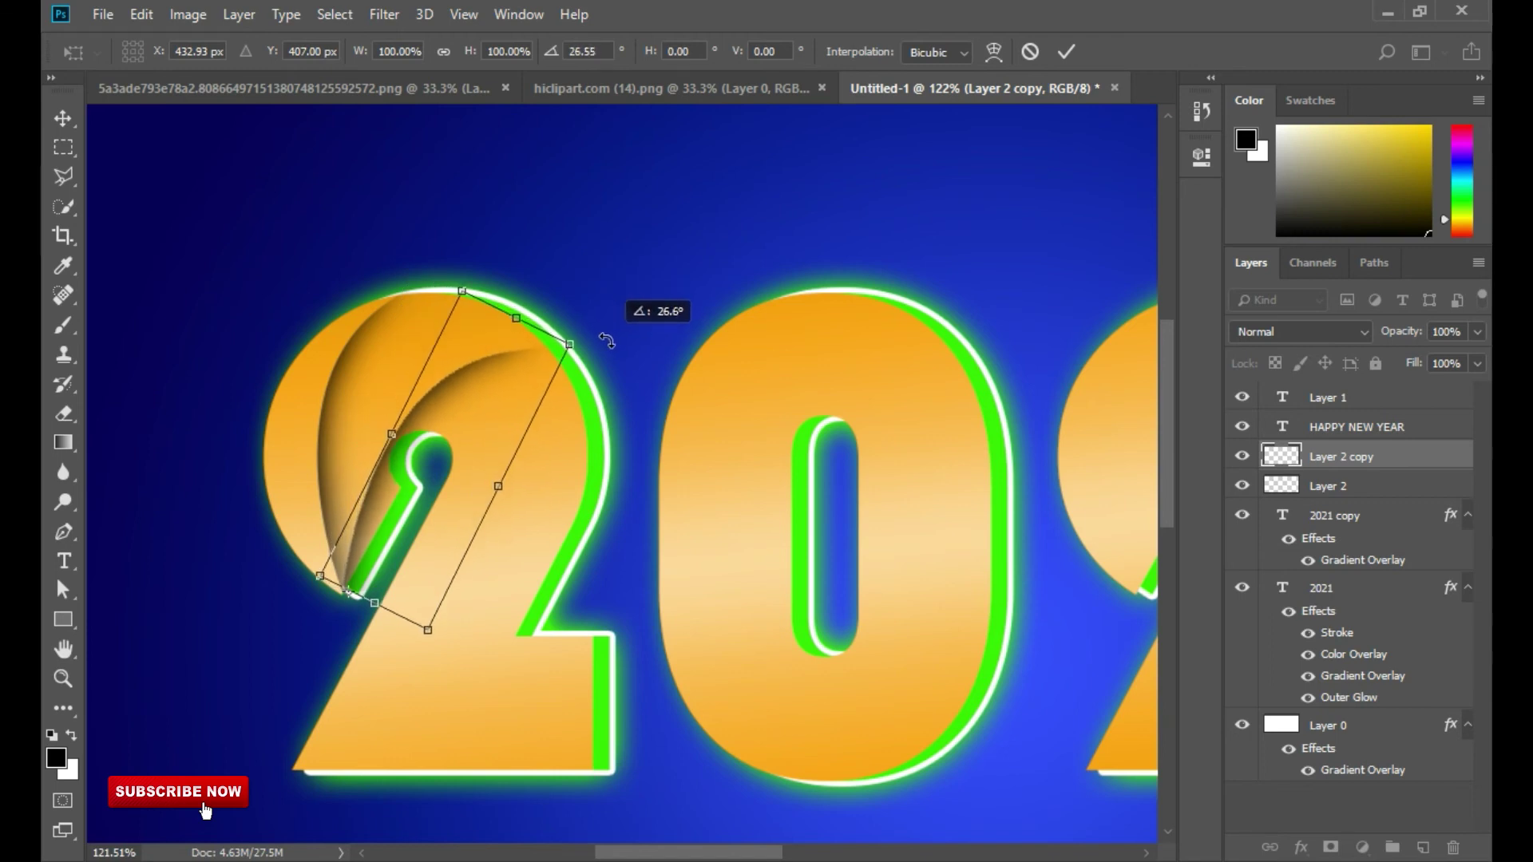
click(1067, 51)
Duplicate the rotated second fold shadow, Layer 2 copy, within the same document
right_click(1436, 470)
click(1278, 131)
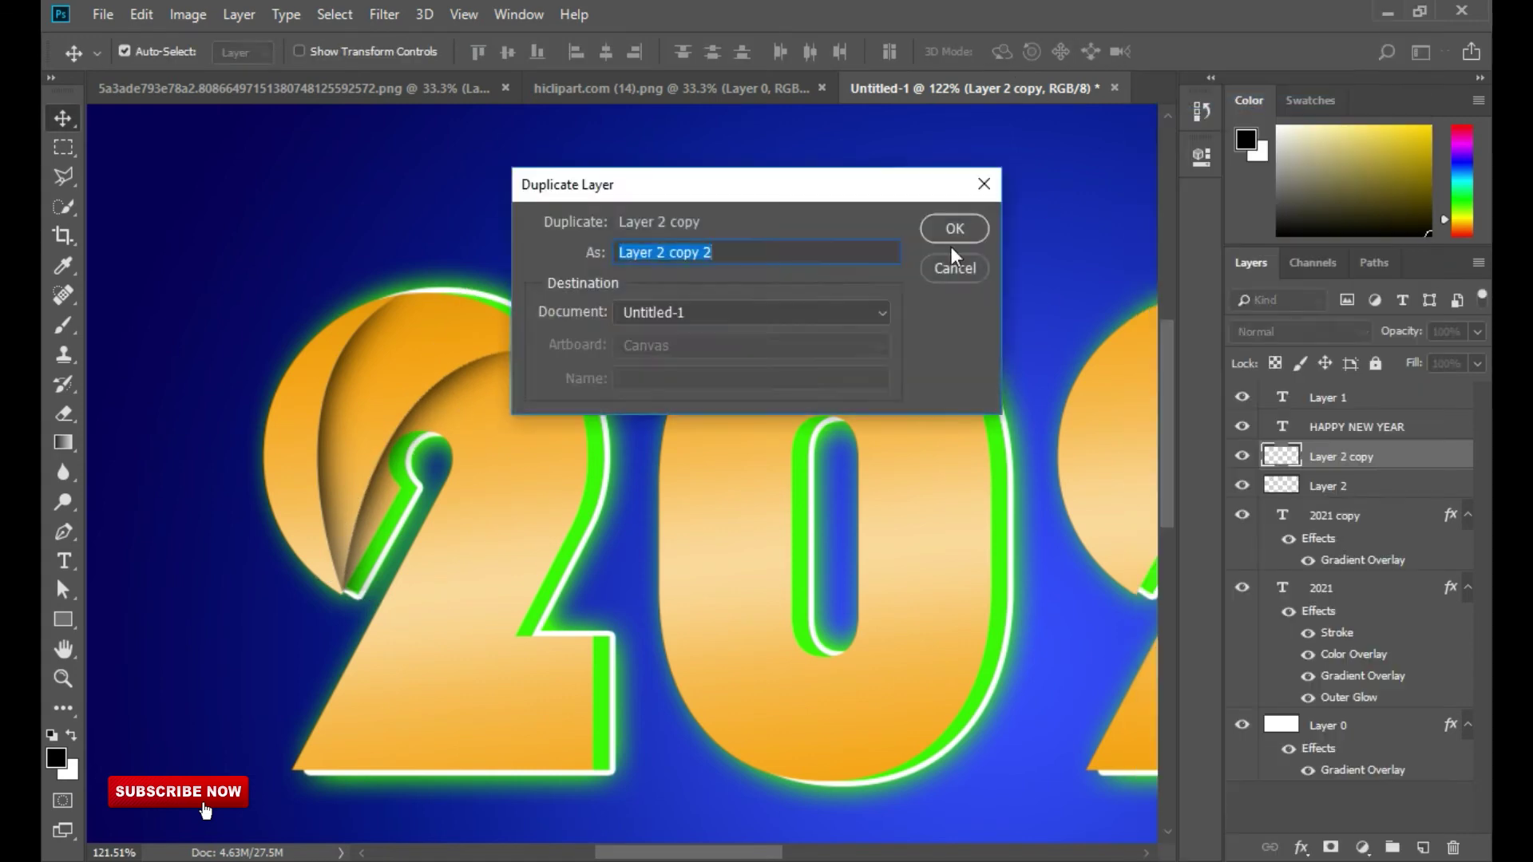
click(955, 230)
Move and rotate the new shadow copy to form a third fold across the first 2 beside its inner notch
key(ctrl+t)
drag(427, 387, 524, 370)
drag(664, 326, 646, 349)
drag(660, 337, 708, 424)
mouse_move(599, 420)
mouse_down()
mouse_move(607, 411)
mouse_move(603, 447)
mouse_up()
key(Return)
scroll(493, 465, down, 5)
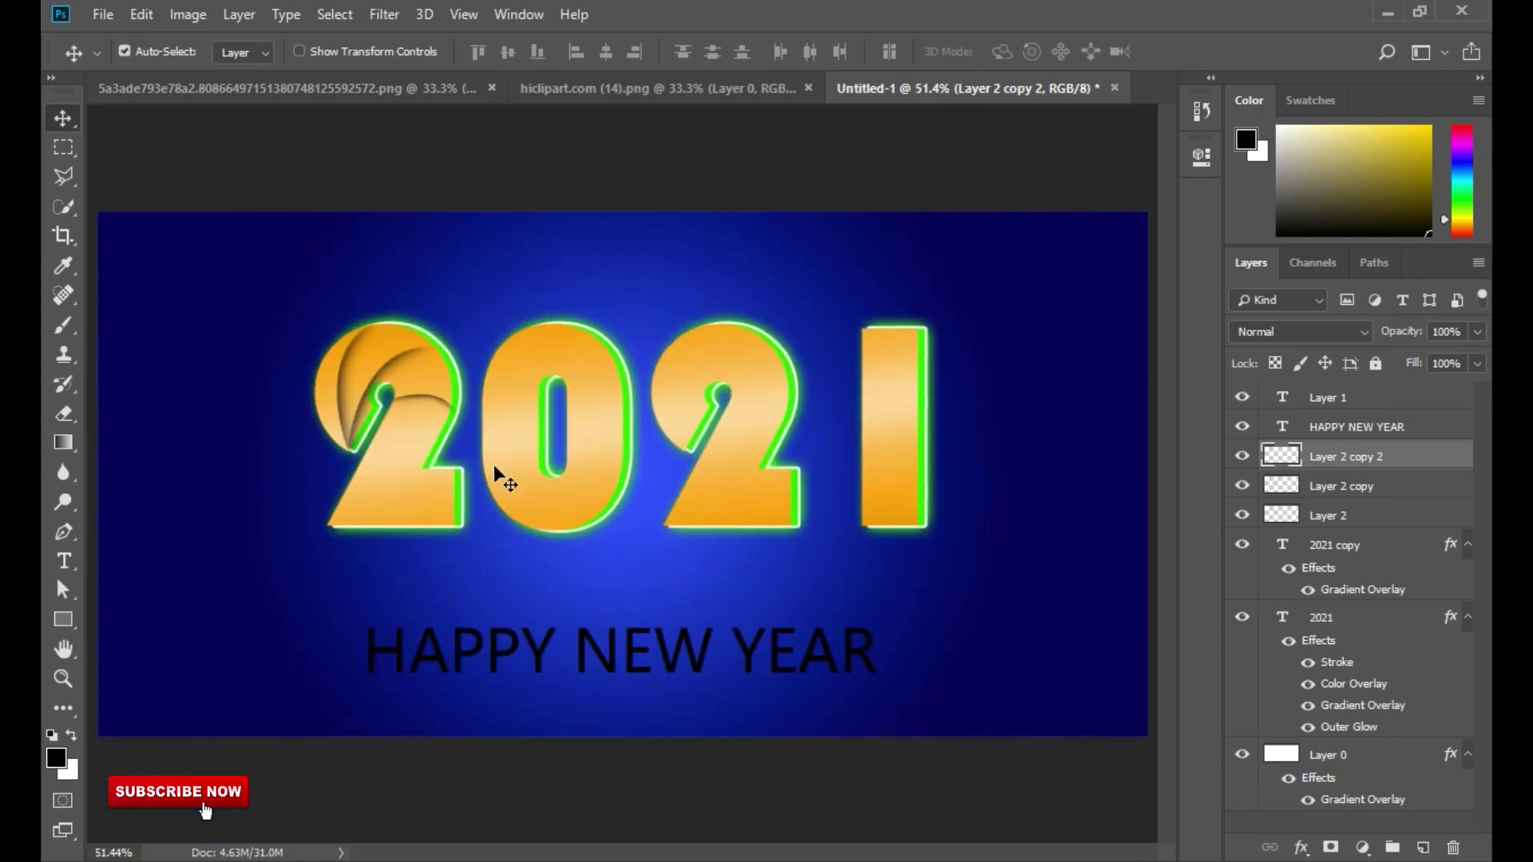
scroll(624, 416, up, 8)
click(141, 15)
click(240, 472)
click(1072, 48)
Make another duplicate of the second fold's shadow layer, Layer 2 copy
click(1343, 551)
key(ctrl+j)
key(ctrl+z)
click(1274, 486)
right_click(1372, 486)
click(1213, 132)
click(955, 230)
Move and rotate the duplicate shadow to form a curved fold across the base of the first 2
scroll(526, 270, down, 3)
drag(526, 270, 438, 458)
click(141, 14)
click(260, 467)
drag(588, 427, 739, 574)
key(Return)
scroll(787, 311, down, 4)
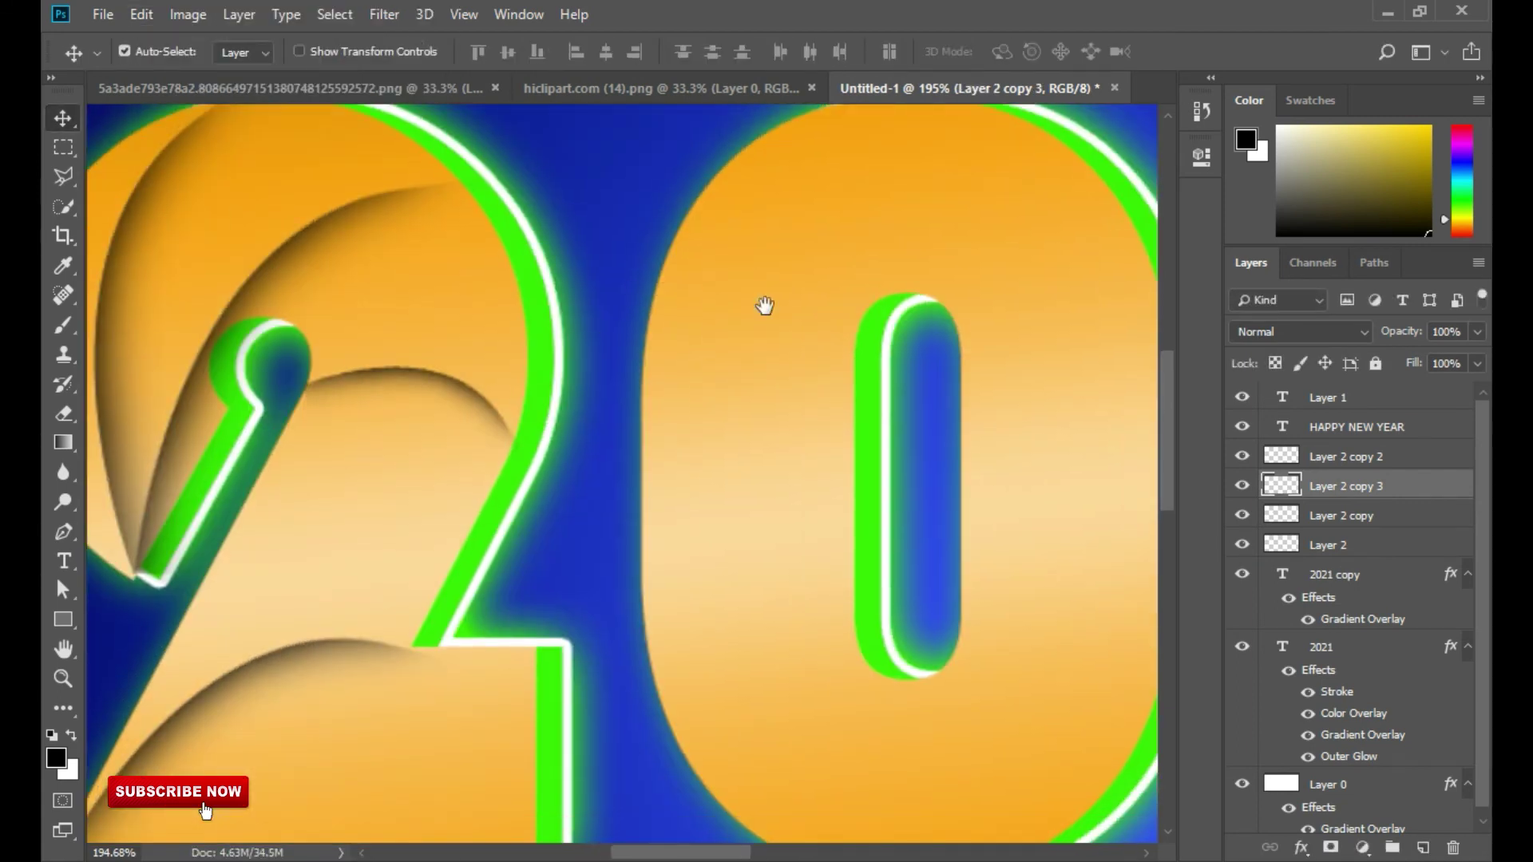
Place a copy of the base fold shadow from the first 2 onto the 0
mouse_move(345, 595)
mouse_down()
mouse_move(759, 221)
mouse_move(736, 260)
mouse_move(779, 257)
mouse_move(816, 571)
mouse_move(790, 585)
mouse_up()
key(e)
key(v)
Flip a fold shadow vertically and fit it along the lower left part of the 0, mirroring the upper fold
click(141, 14)
click(191, 464)
right_click(791, 322)
click(854, 629)
drag(741, 618, 608, 567)
drag(910, 607, 912, 548)
click(1066, 52)
Select the first 2's four shadow layers together: Layer 2, Layer 2 copy, Layer 2 copy 2 and Layer 2 copy 3
ctrl+drag(1014, 304, 576, 332)
click(352, 307)
shift+click(319, 305)
click(256, 287)
click(1242, 604)
click(1242, 603)
shift+click(1341, 546)
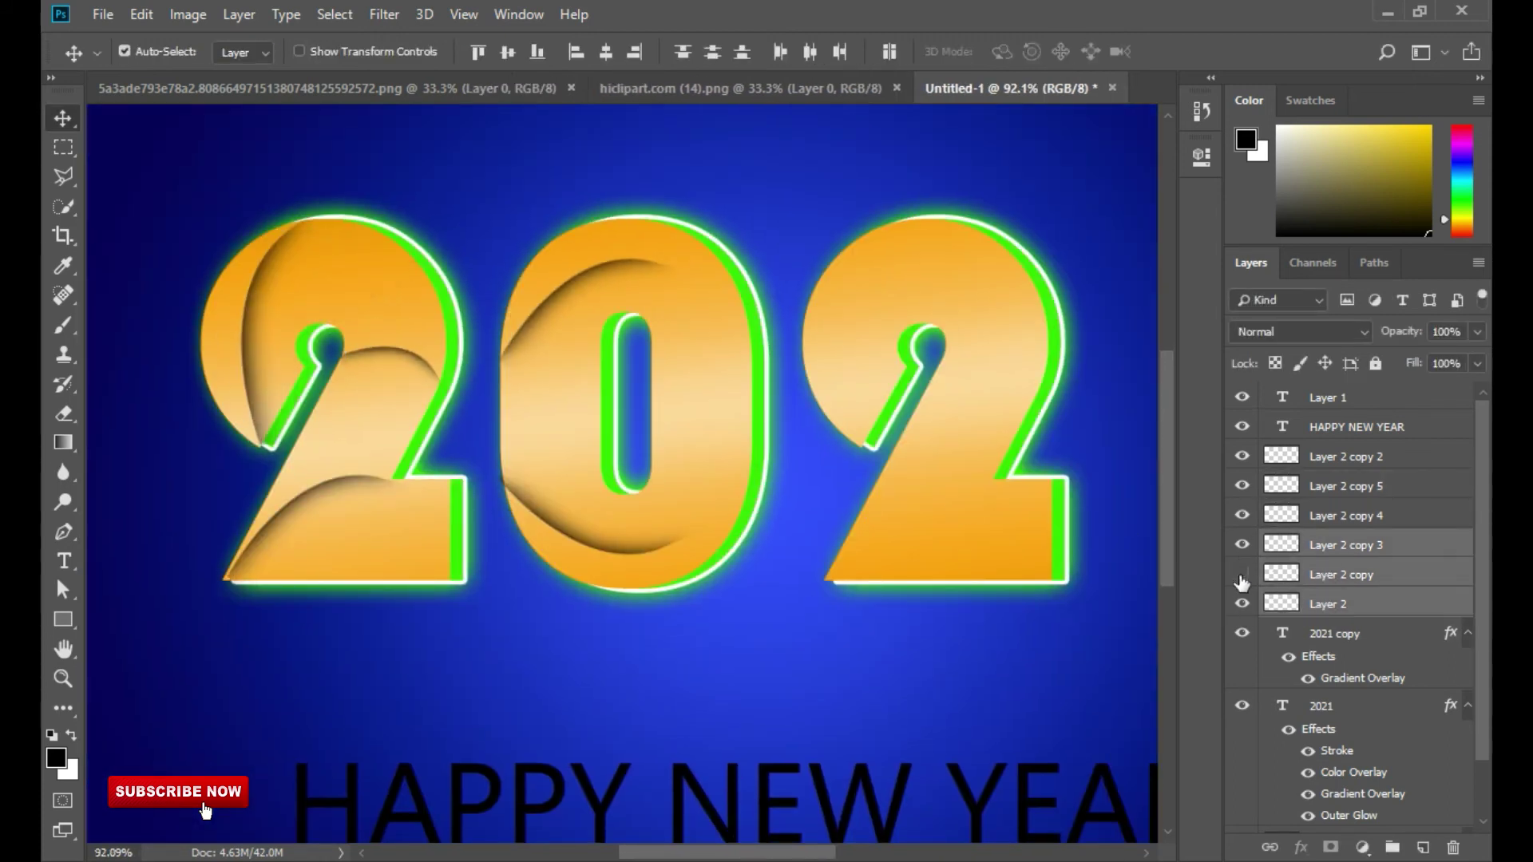
shift+click(382, 351)
click(1243, 456)
click(1243, 456)
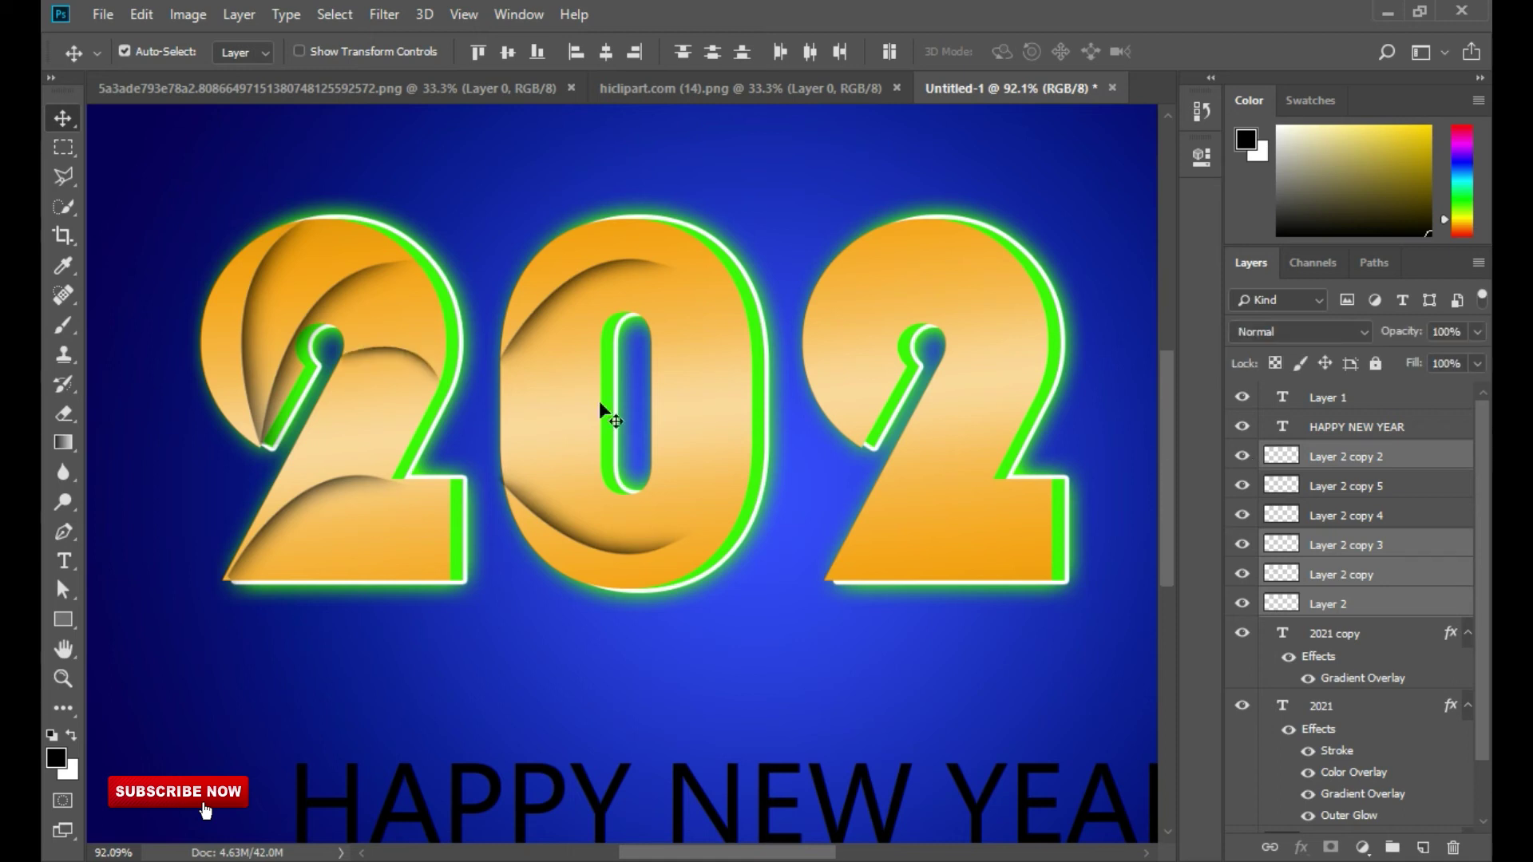
Duplicate the four selected shadow layers and move the copies onto the matching places of the second 2
right_click(1318, 461)
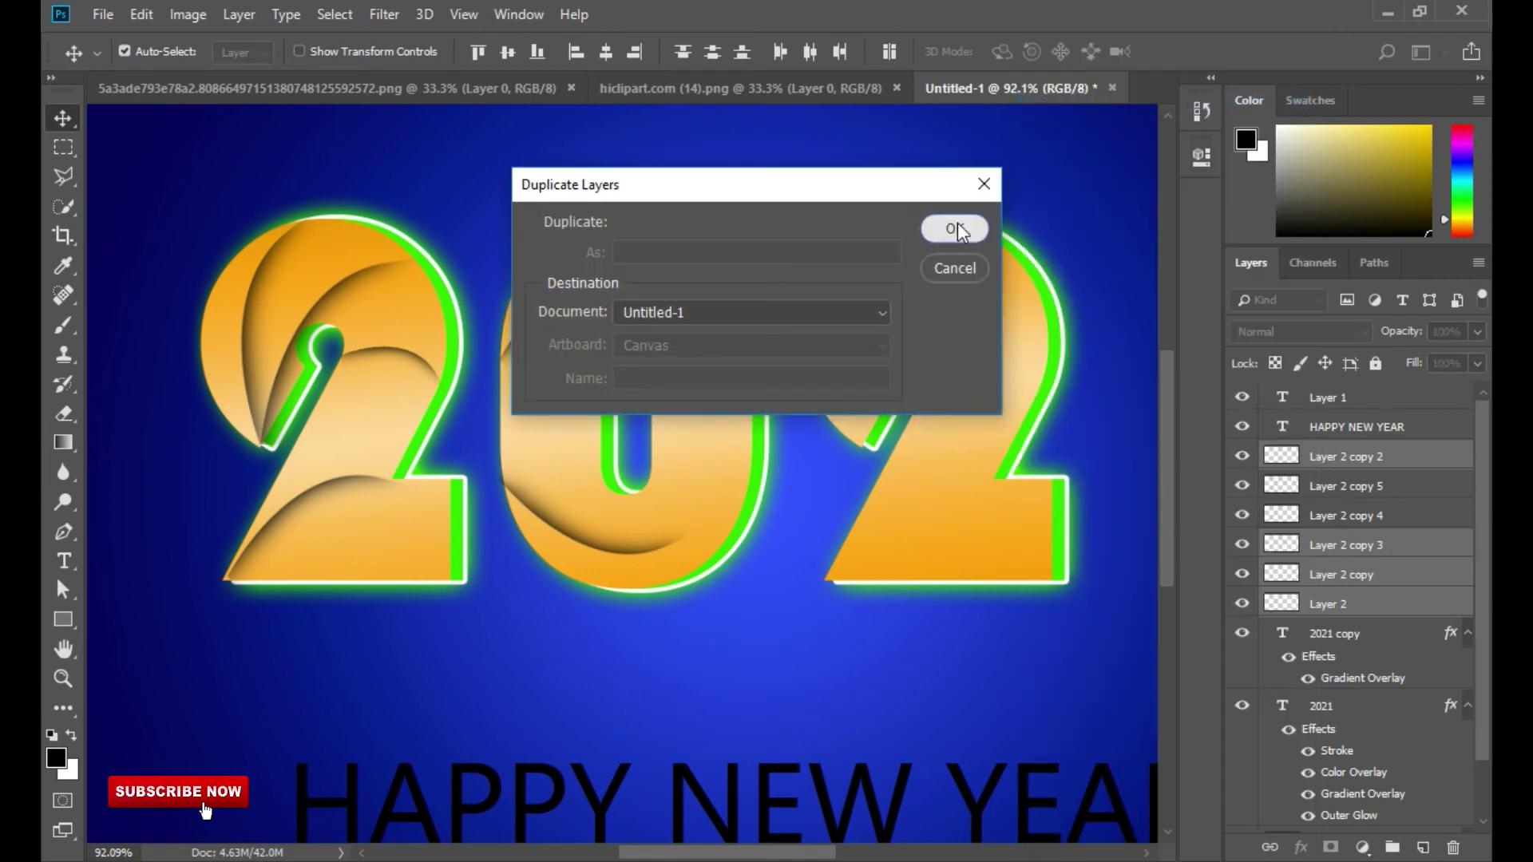
click(954, 229)
drag(357, 275, 440, 295)
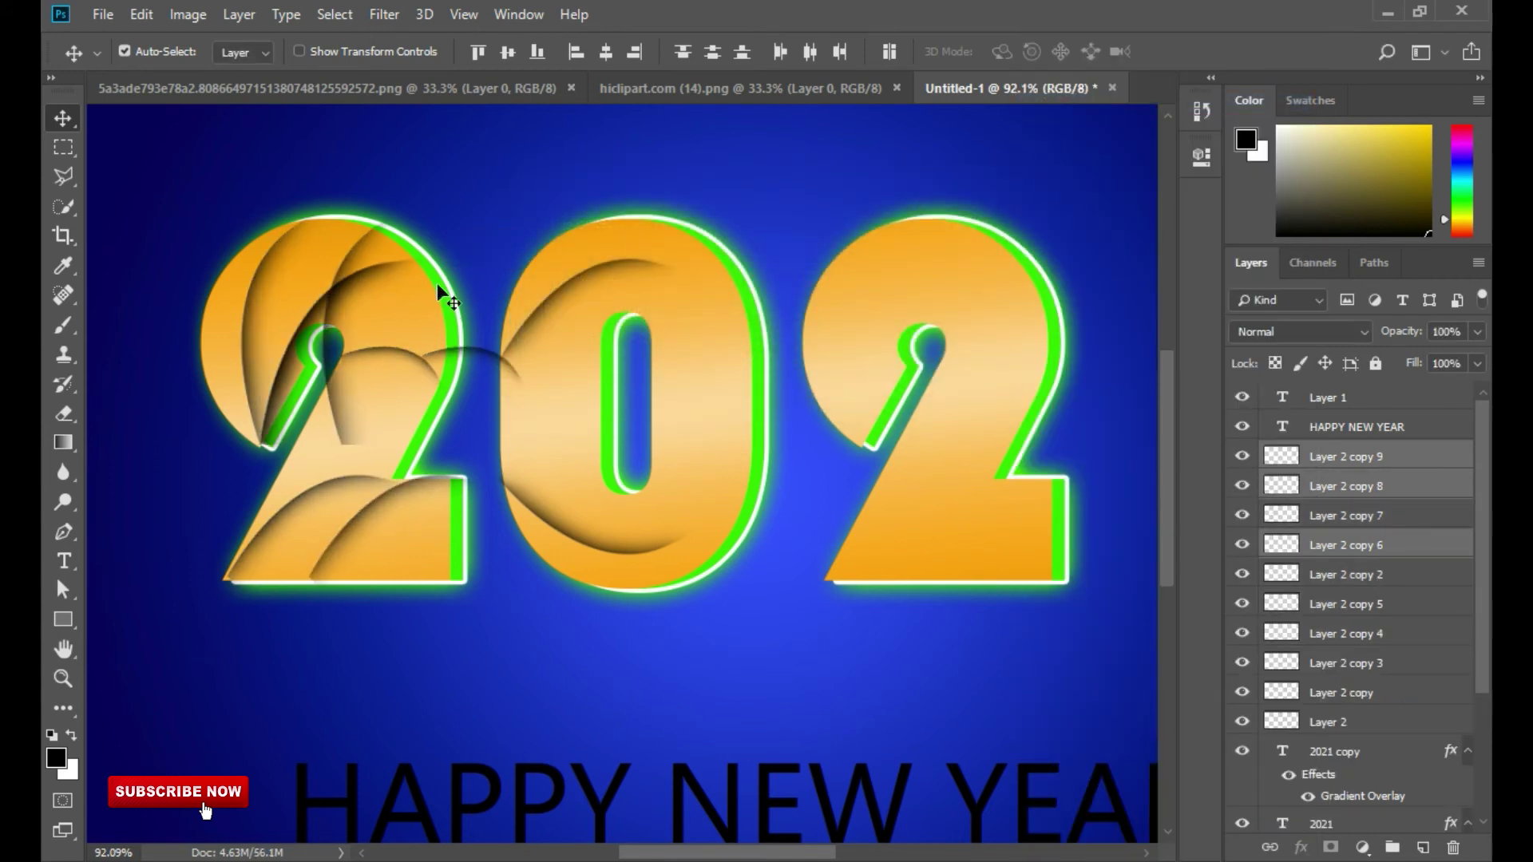
key(ctrl+z)
drag(356, 274, 962, 293)
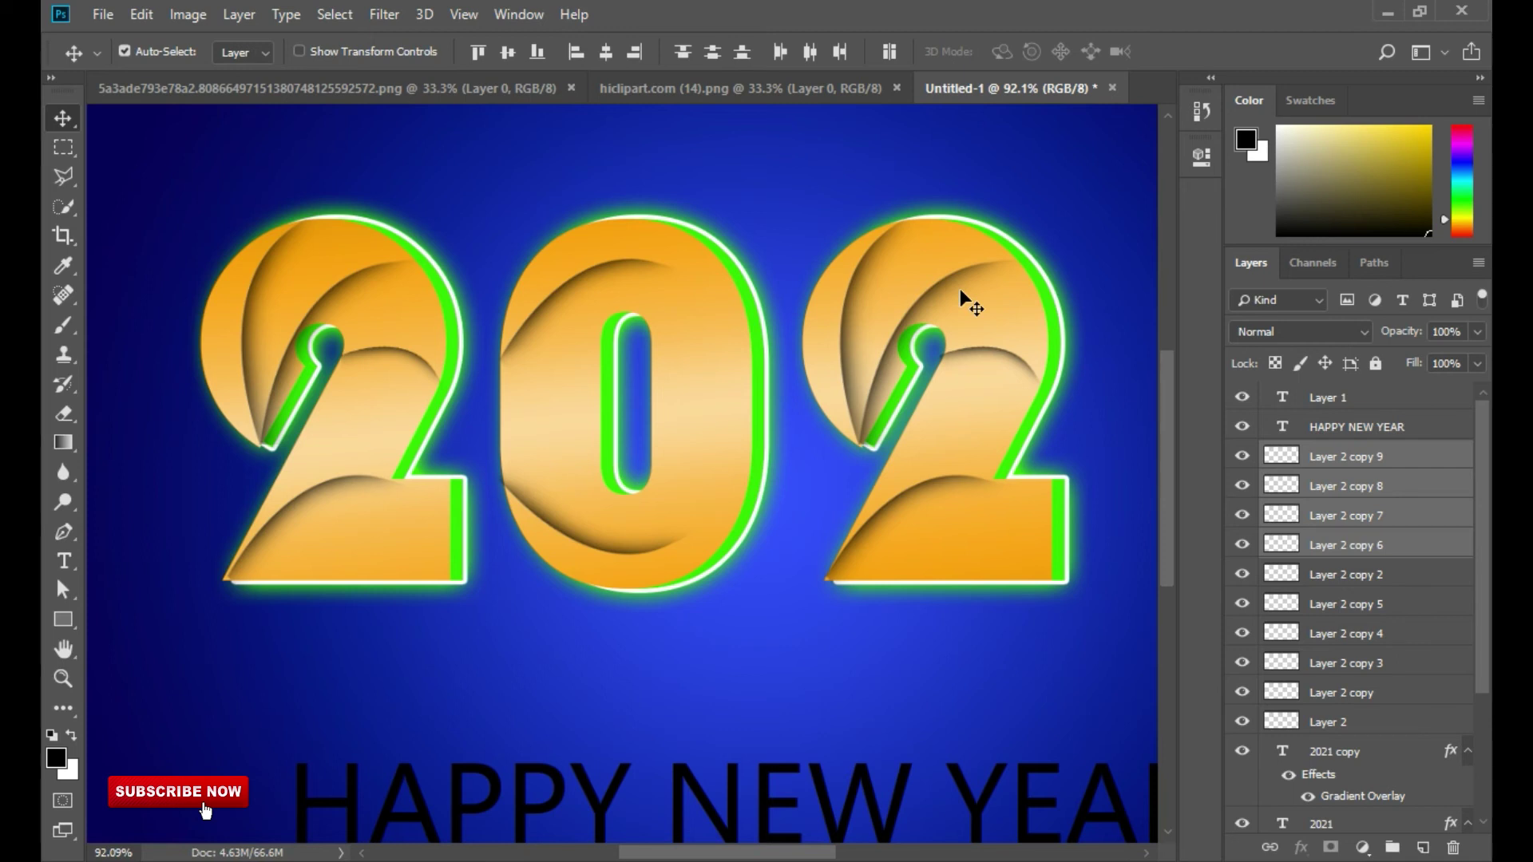
Copy the second fold shadow of the second 2 onto the upper part of the 1
drag(634, 398, 387, 400)
double_click(1261, 752)
key(Escape)
click(1334, 634)
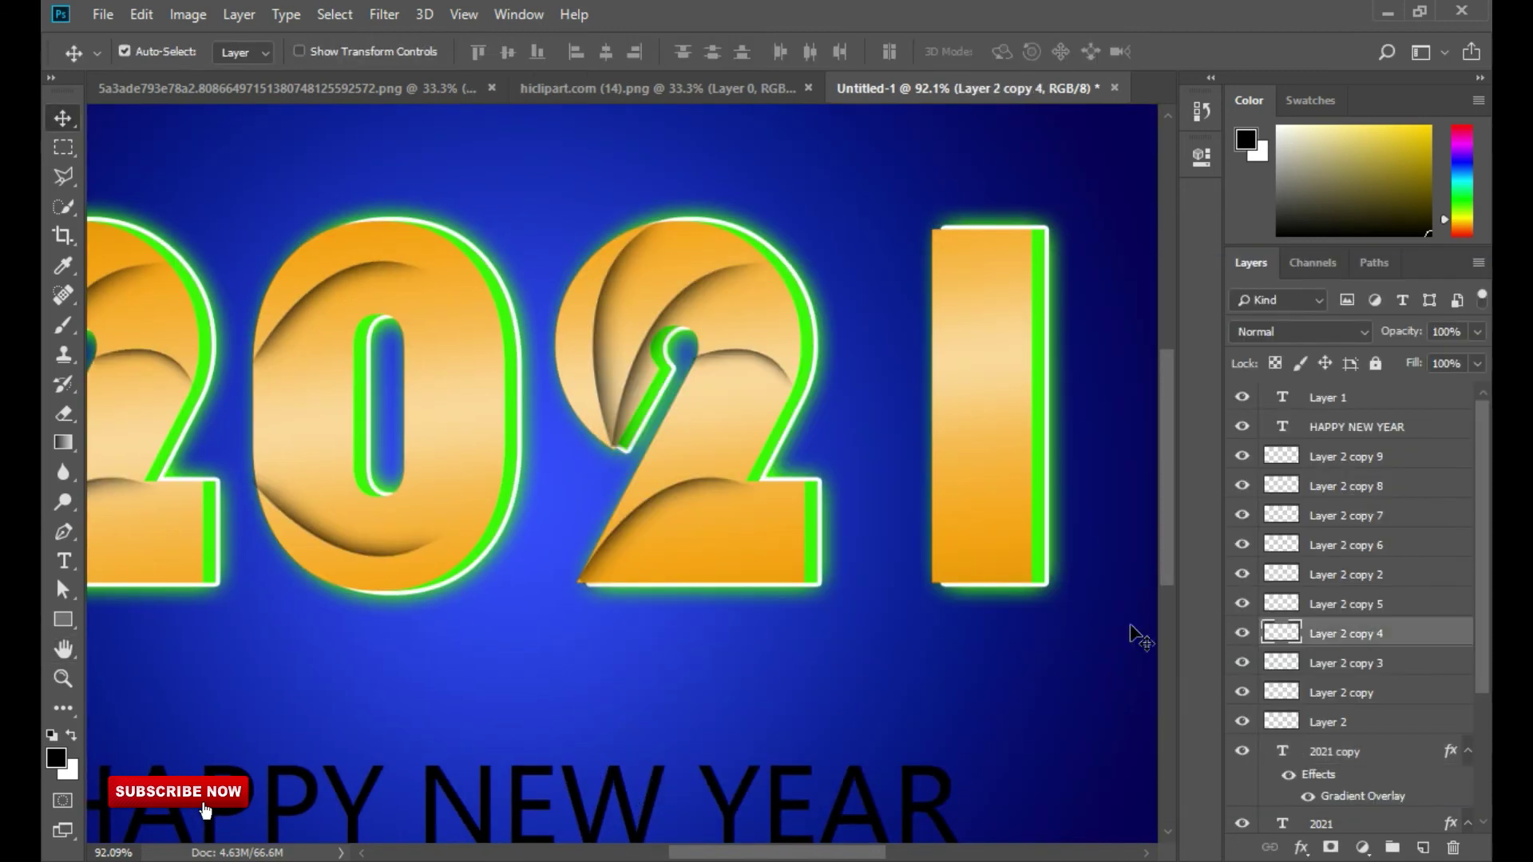
click(1337, 518)
drag(679, 303, 1004, 285)
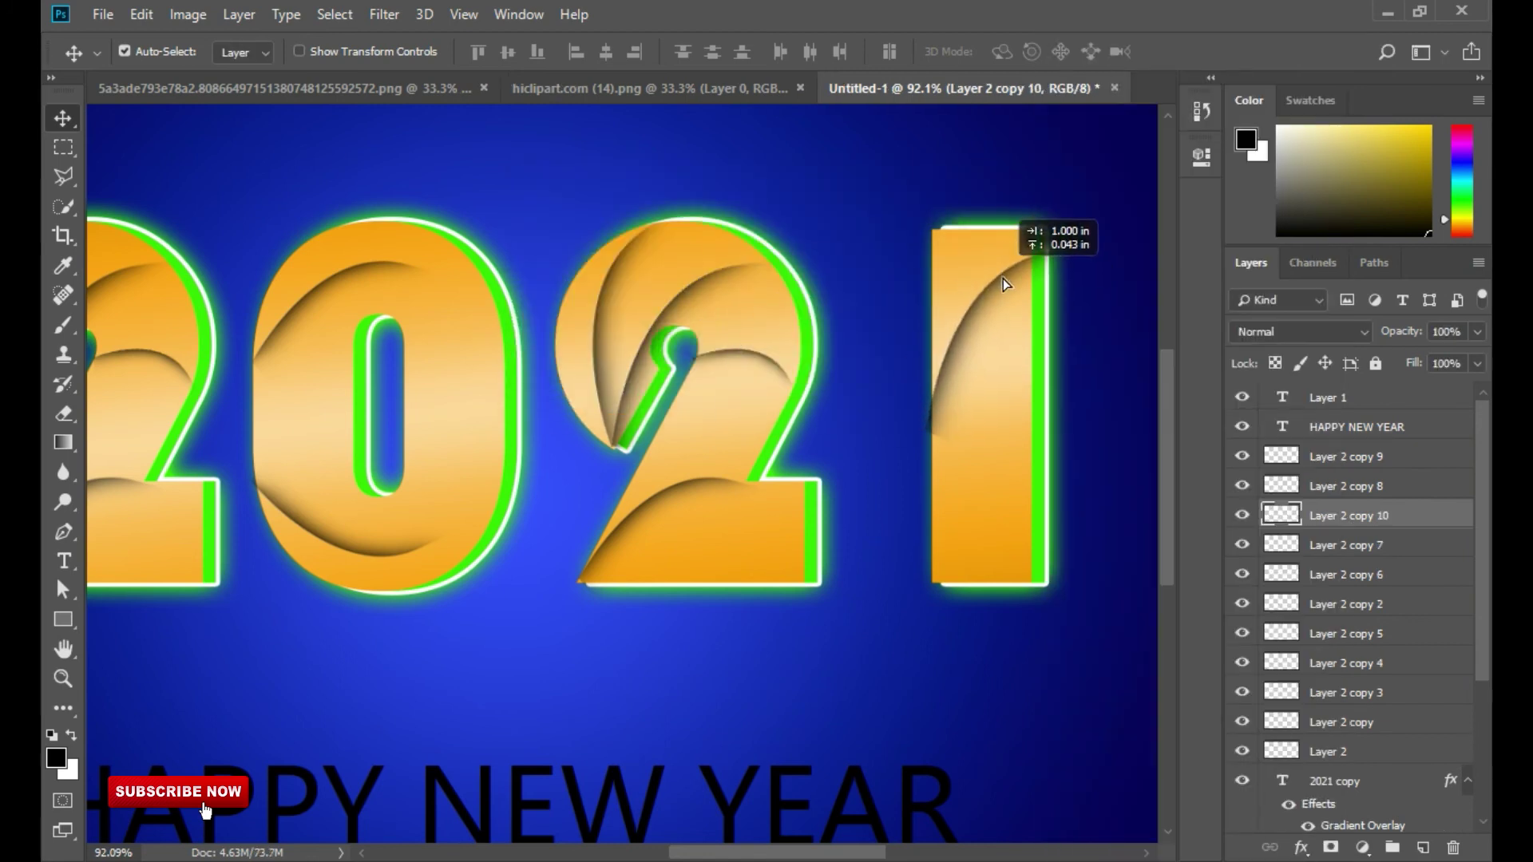
Delete the shadow areas extending past both sides of the 1's gold face, and deselect
click(63, 147)
drag(1031, 202, 1150, 589)
key(Delete)
drag(1097, 338, 881, 345)
key(Delete)
click(335, 14)
click(347, 62)
click(57, 126)
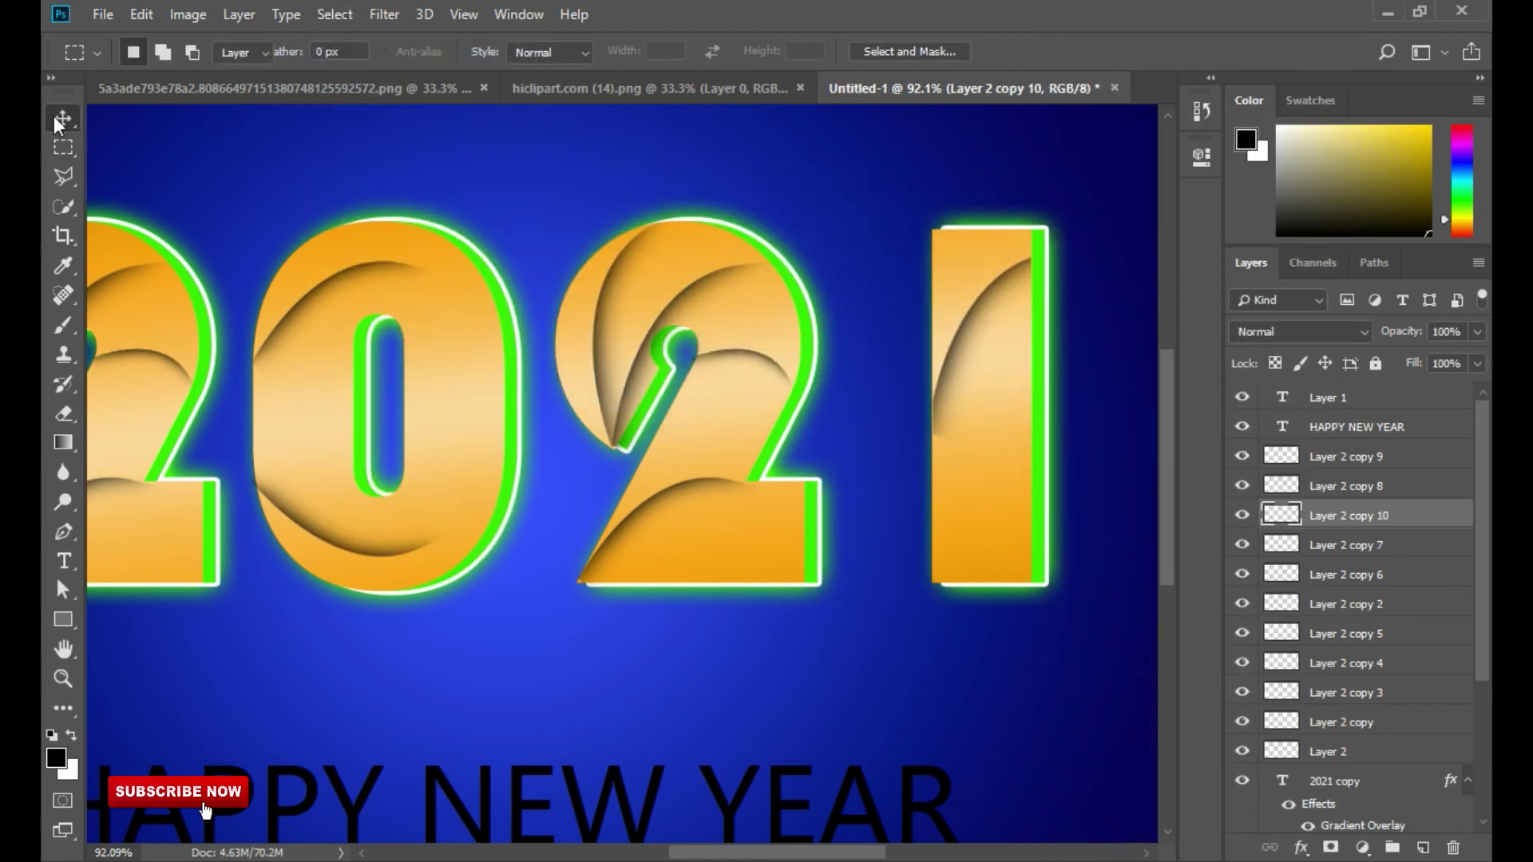
Duplicate the trimmed shadow layer and move the copy straight down to the lower part of the 1
right_click(1321, 516)
click(1105, 103)
key(Return)
drag(982, 297, 982, 425)
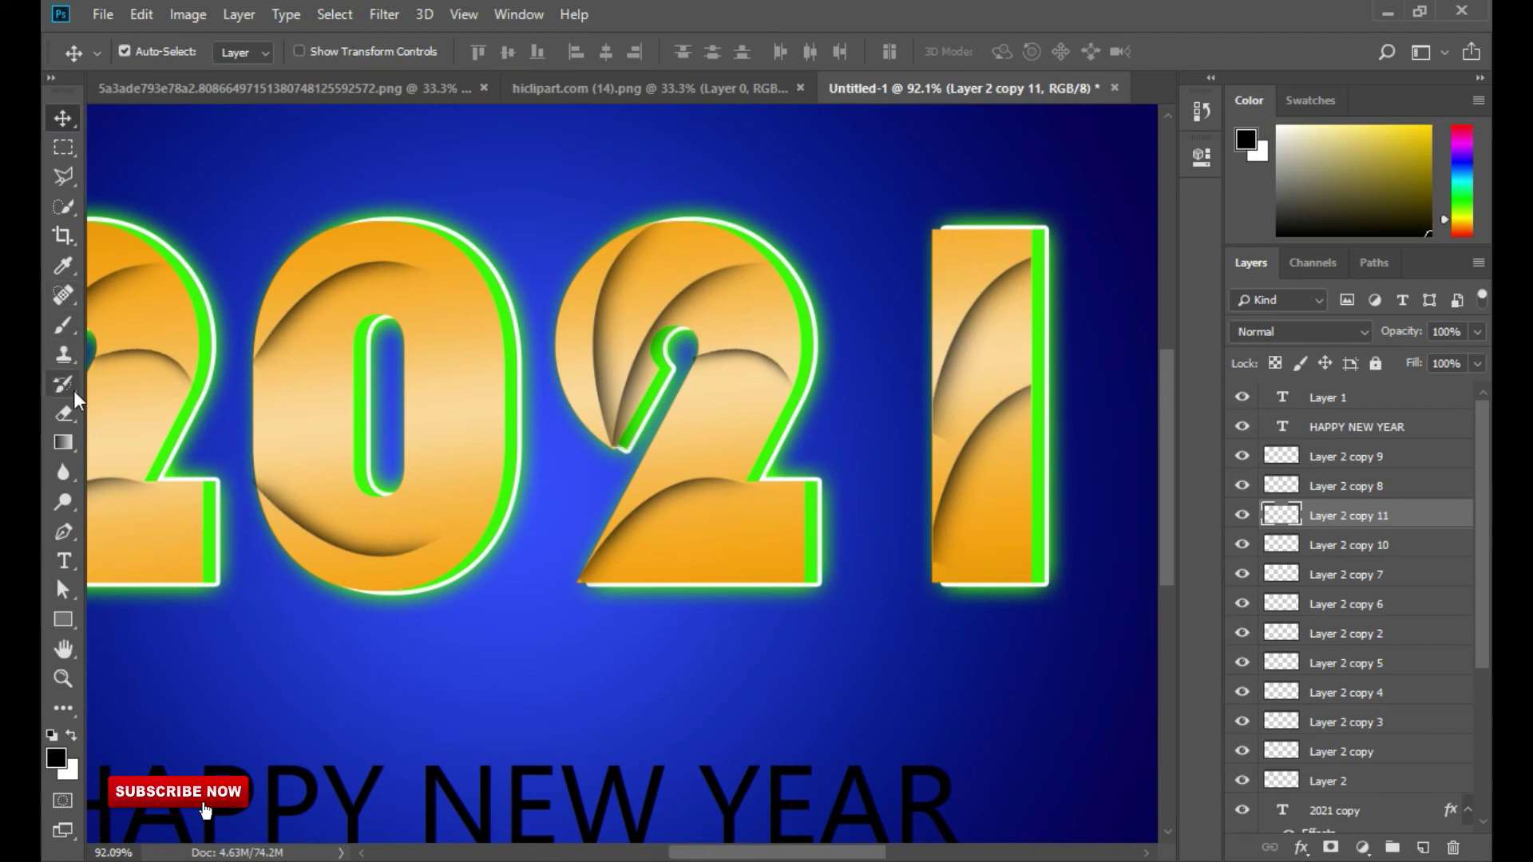
Soften the lower ends of both fold shadows on the 1 with the Eraser
click(64, 413)
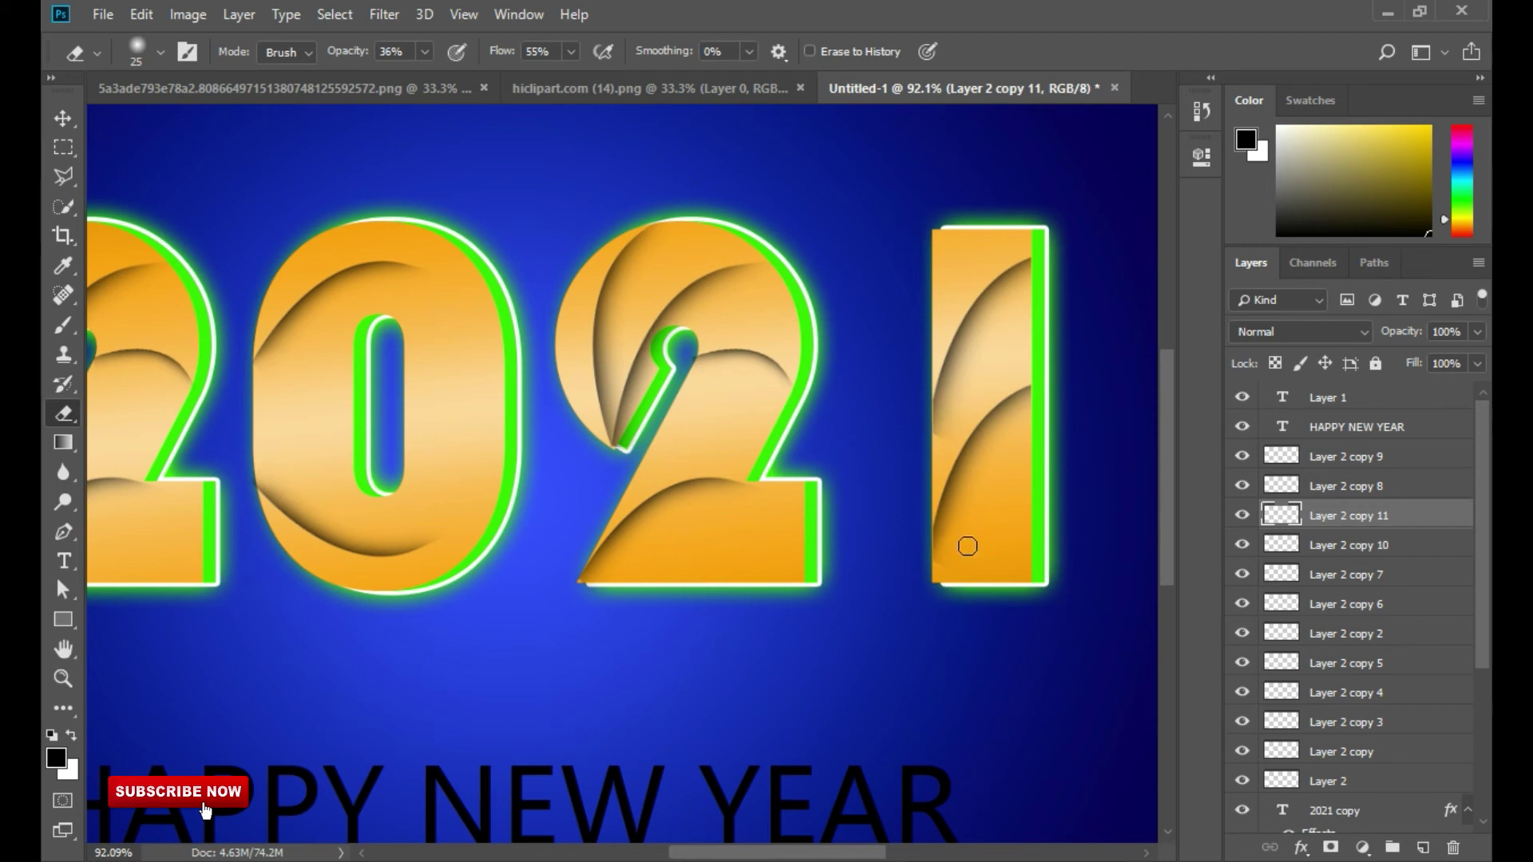
key(v)
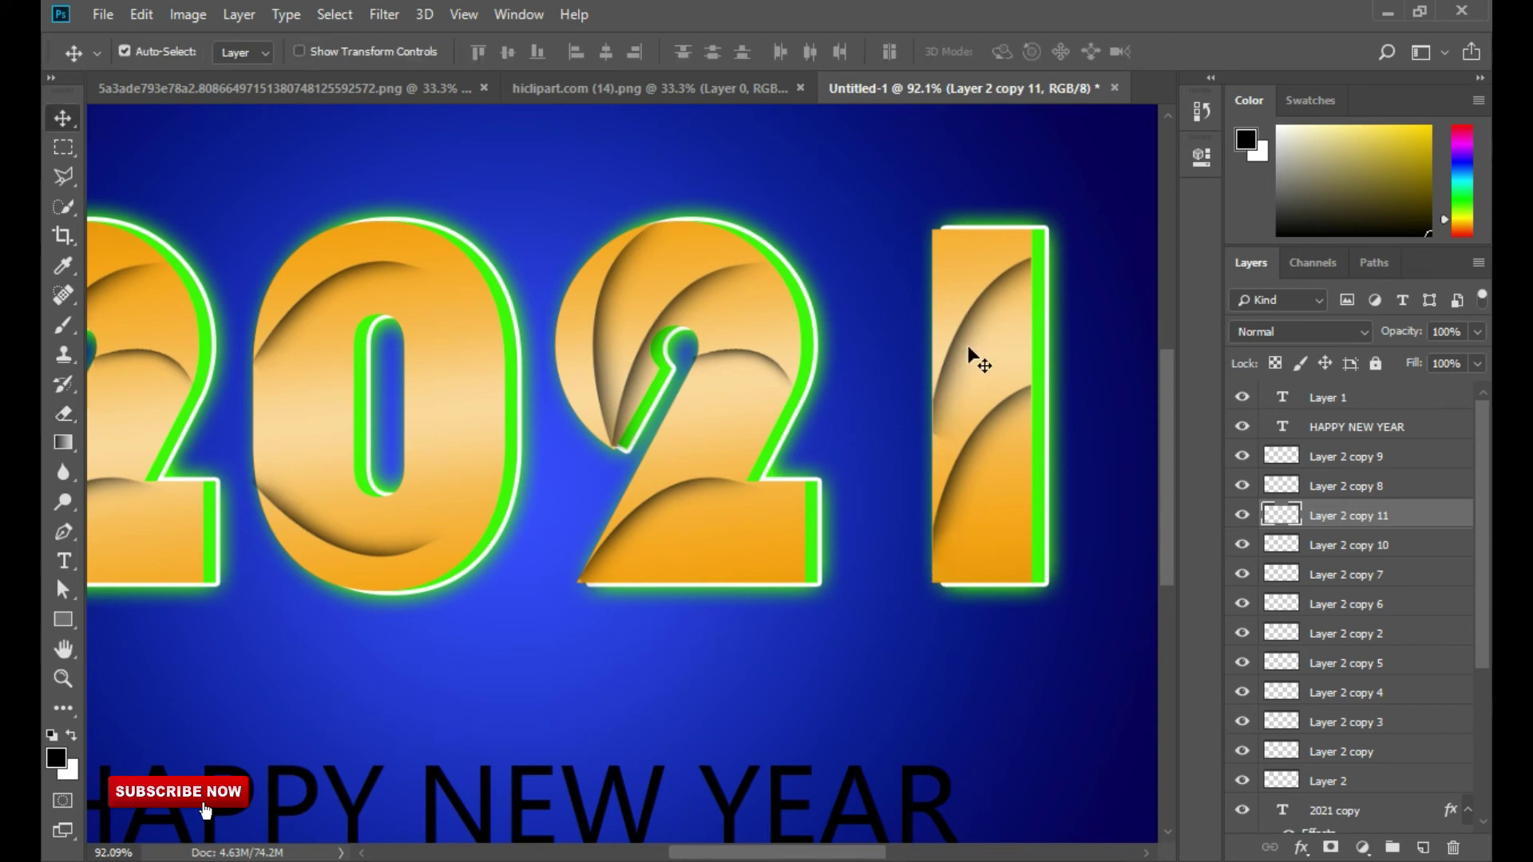
click(962, 331)
key(e)
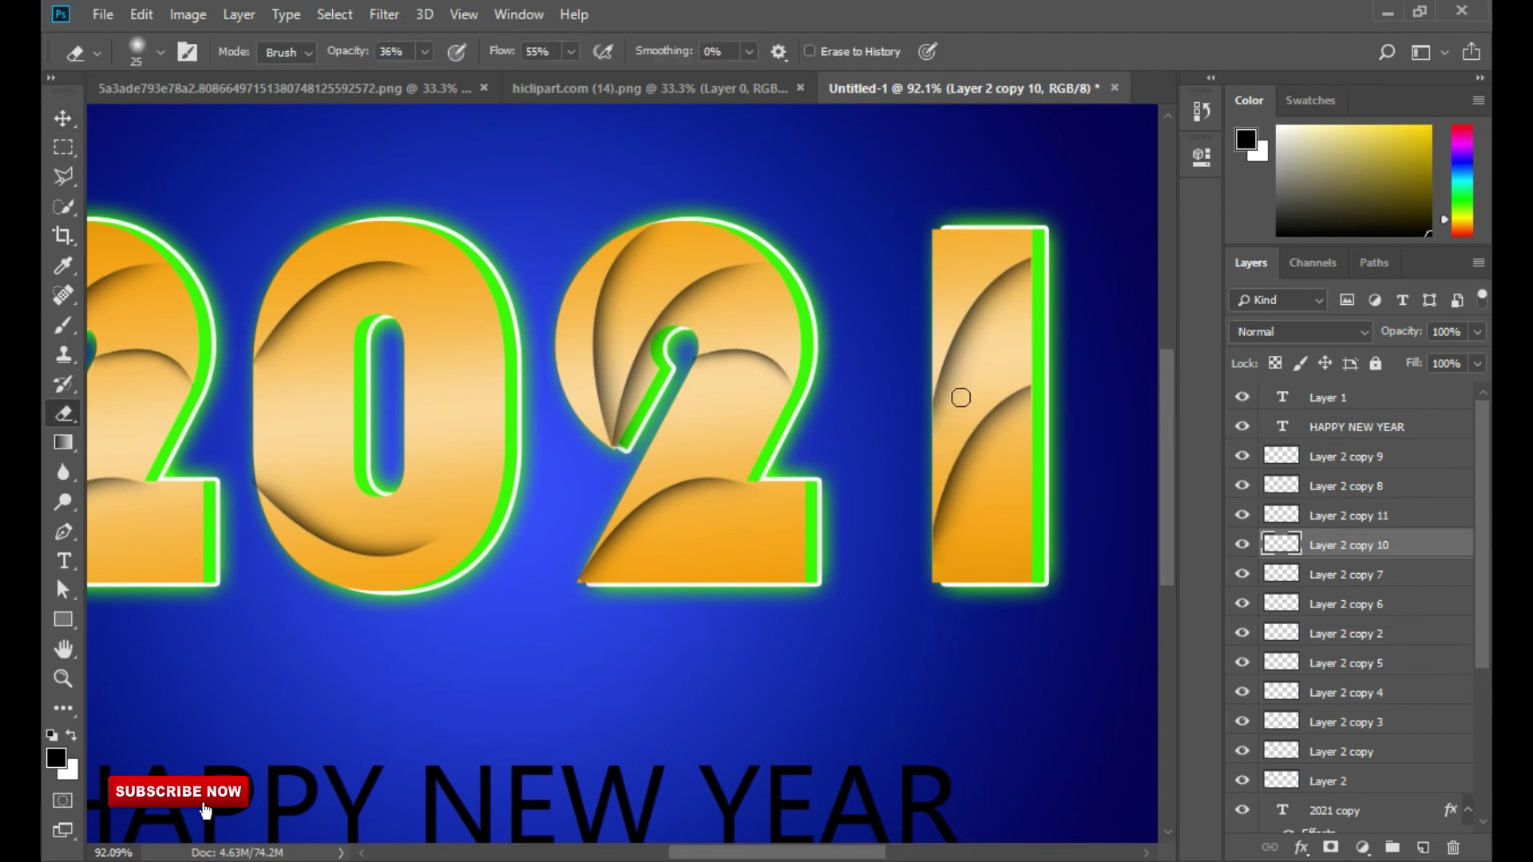
key(ctrl+0)
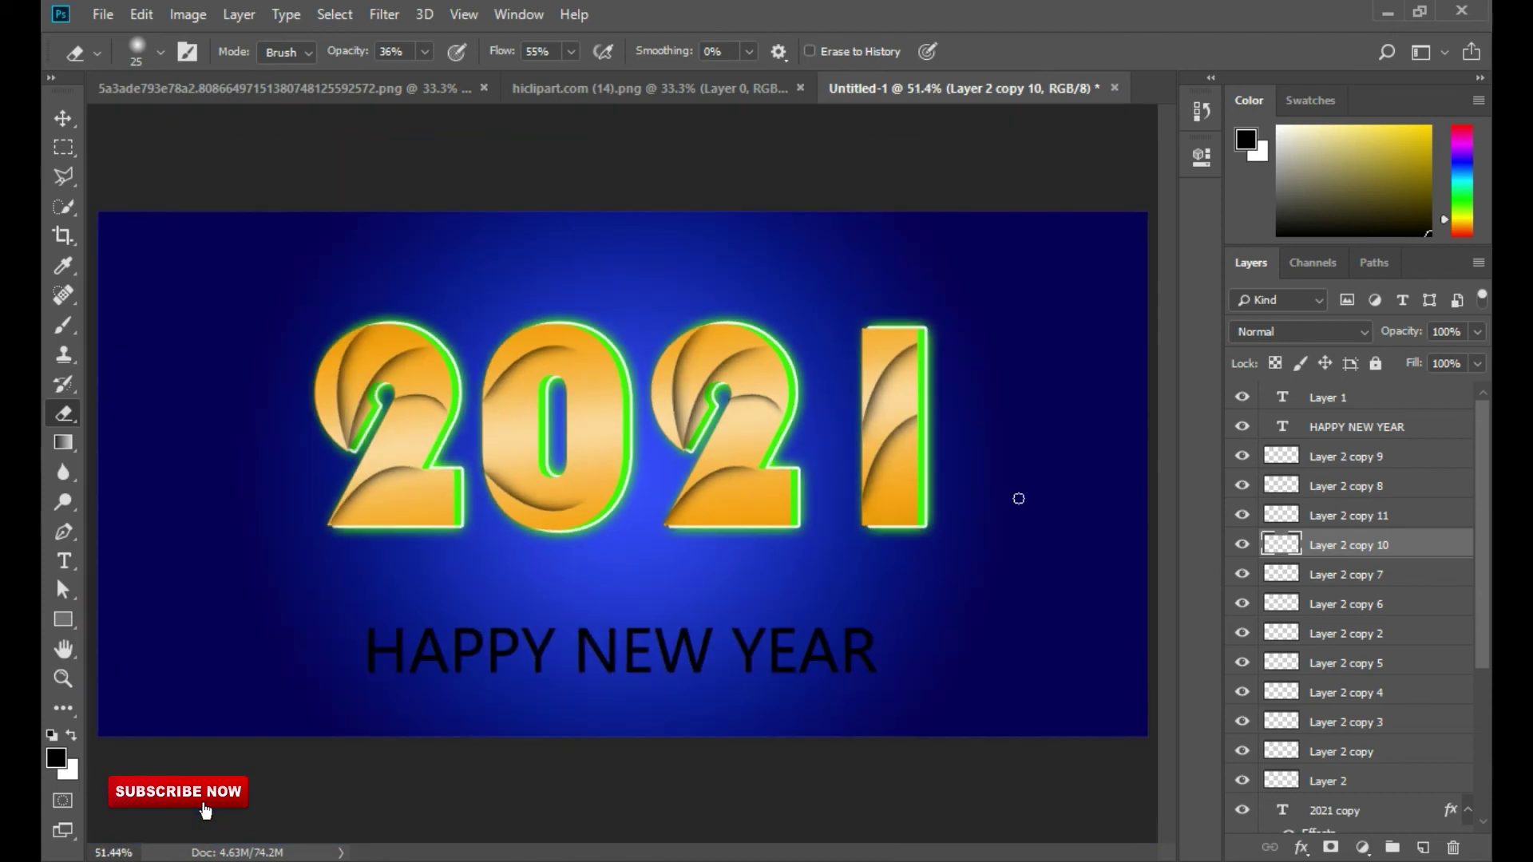
key(ctrl+space)
drag(807, 564, 889, 545)
key(ctrl+0)
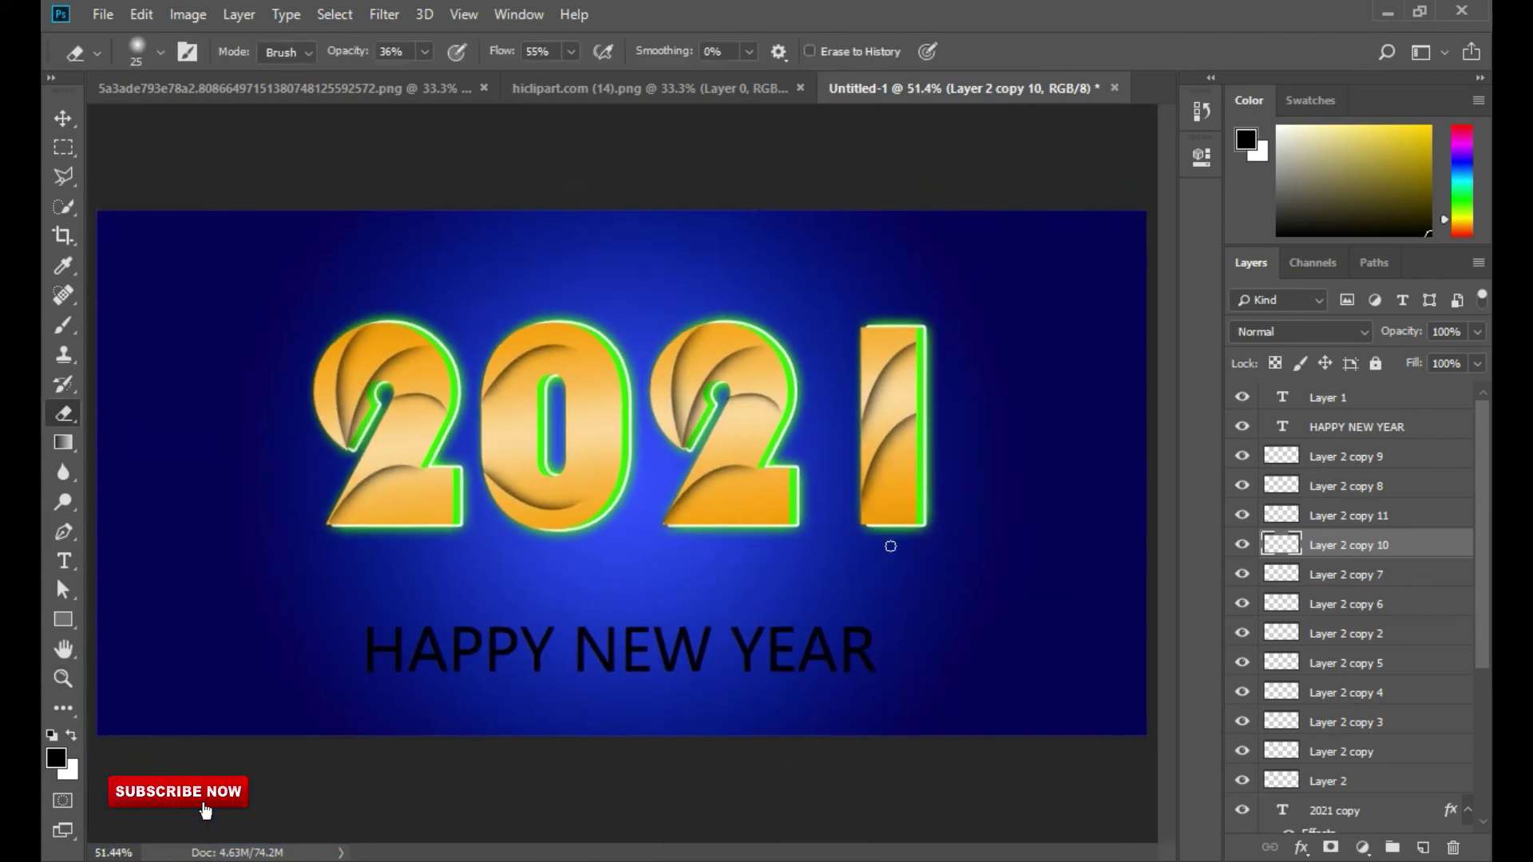
key(v)
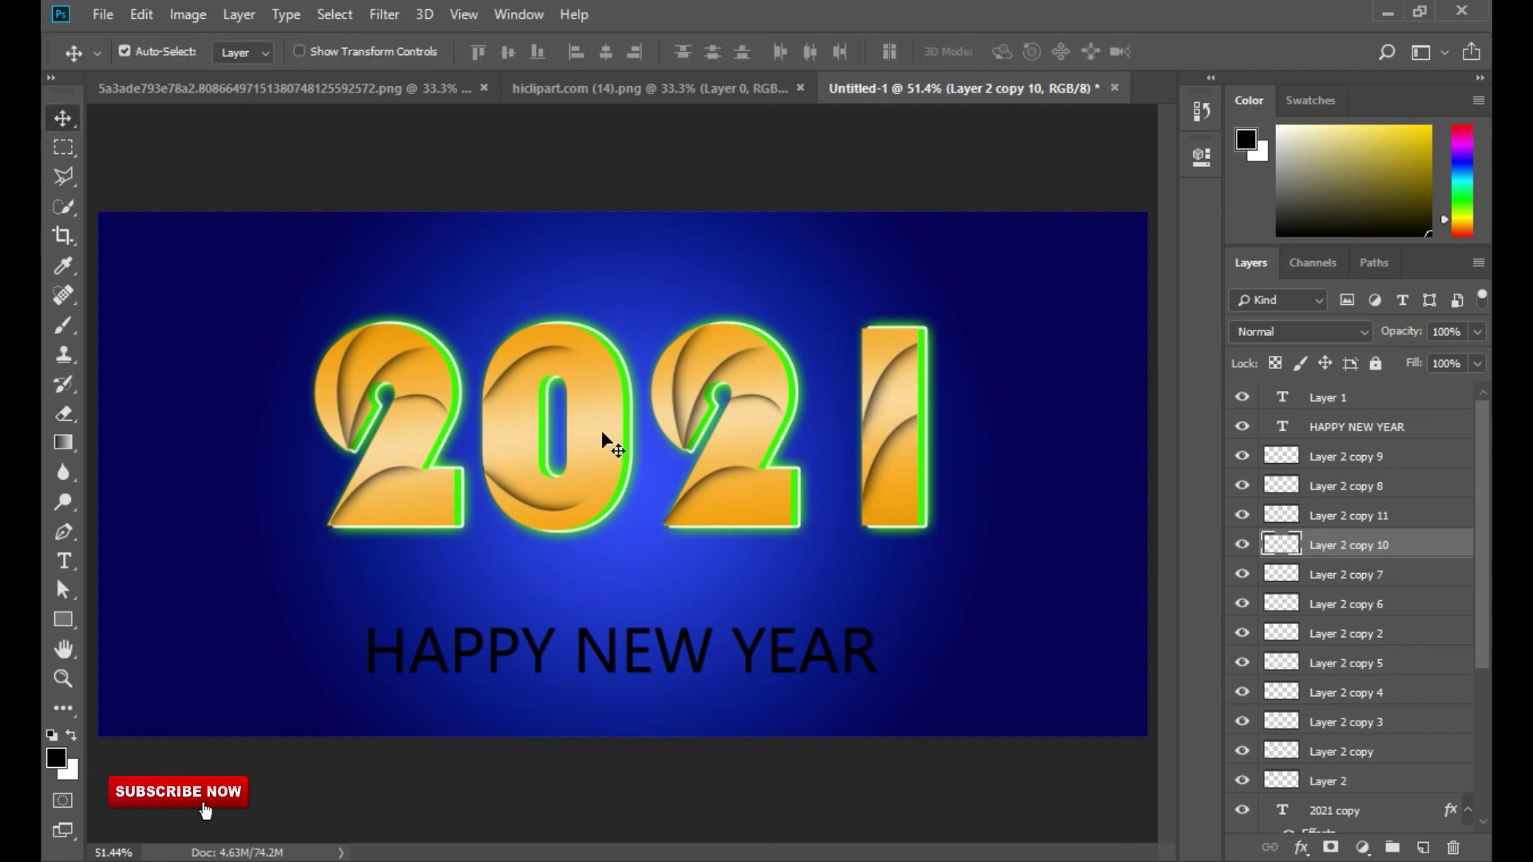
Draw a 1042 × 18 px rounded rectangle bar just beneath the 2021 digits, with a yellow fill and no stroke
drag(63, 620, 164, 642)
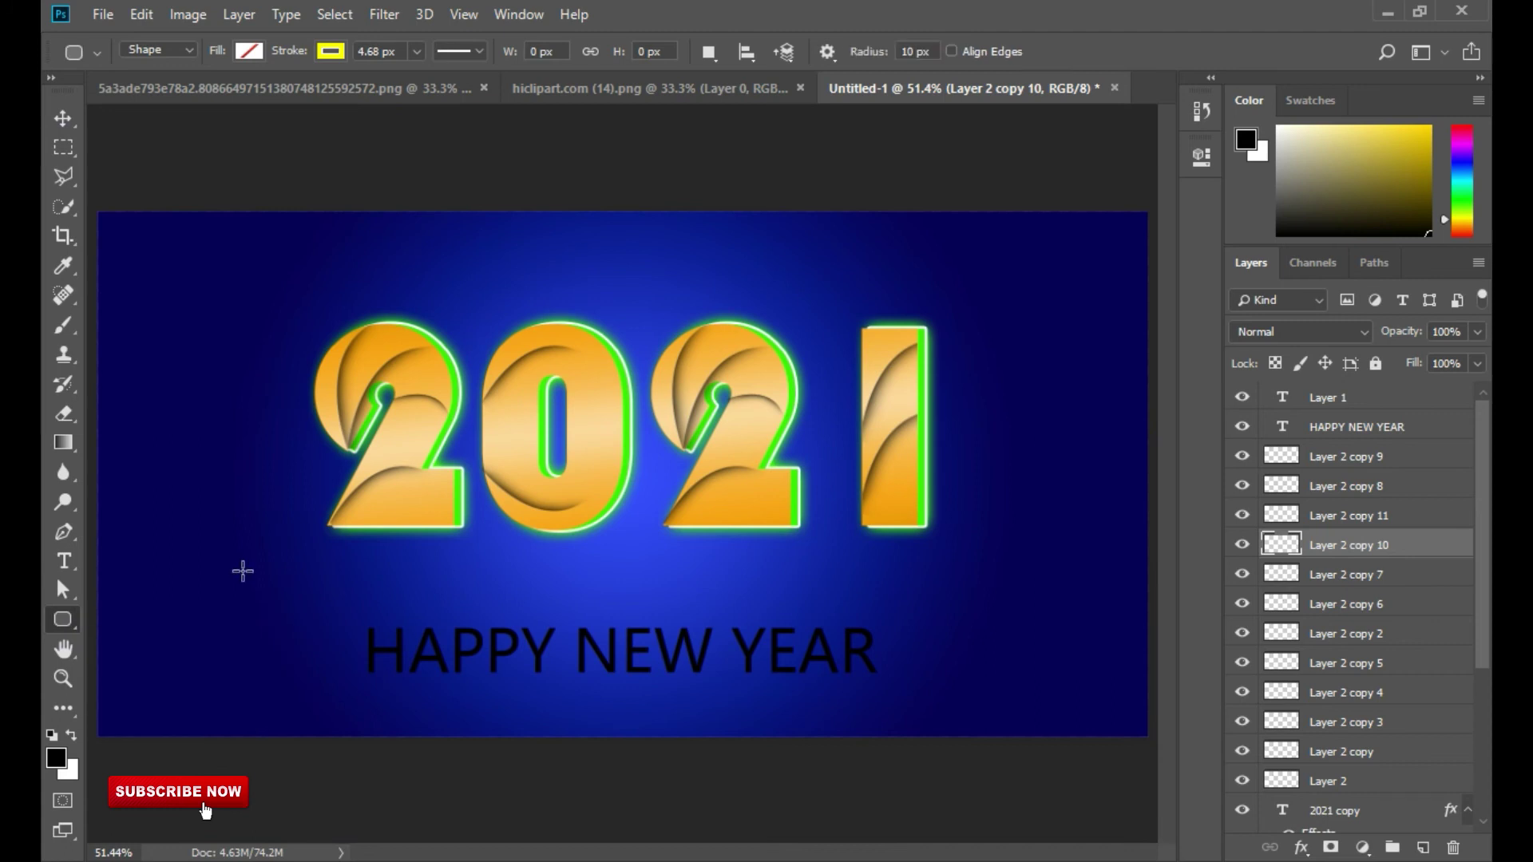
drag(324, 545, 930, 554)
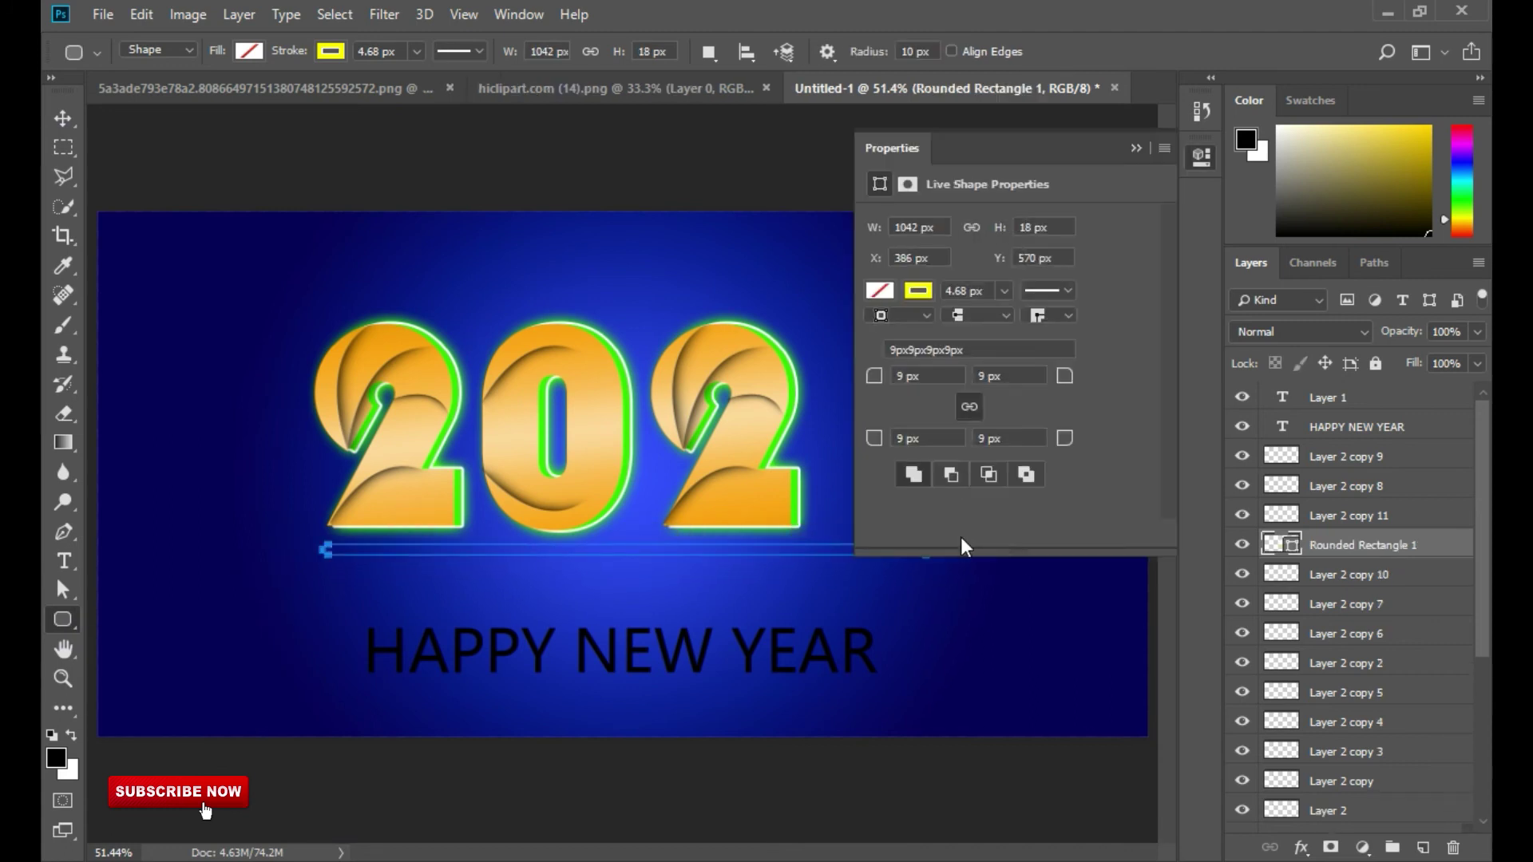
click(915, 292)
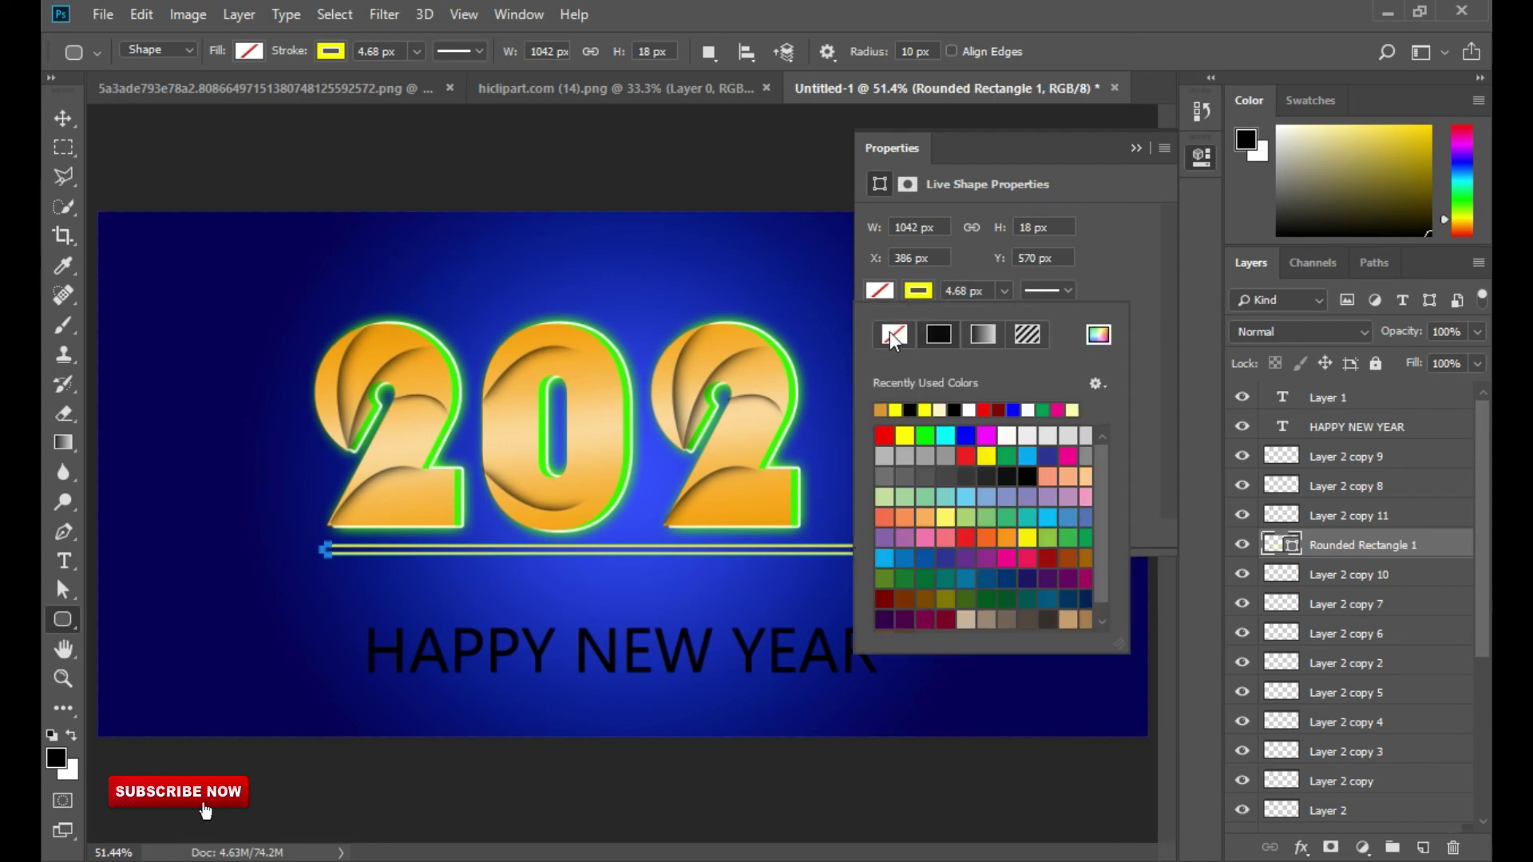
click(893, 334)
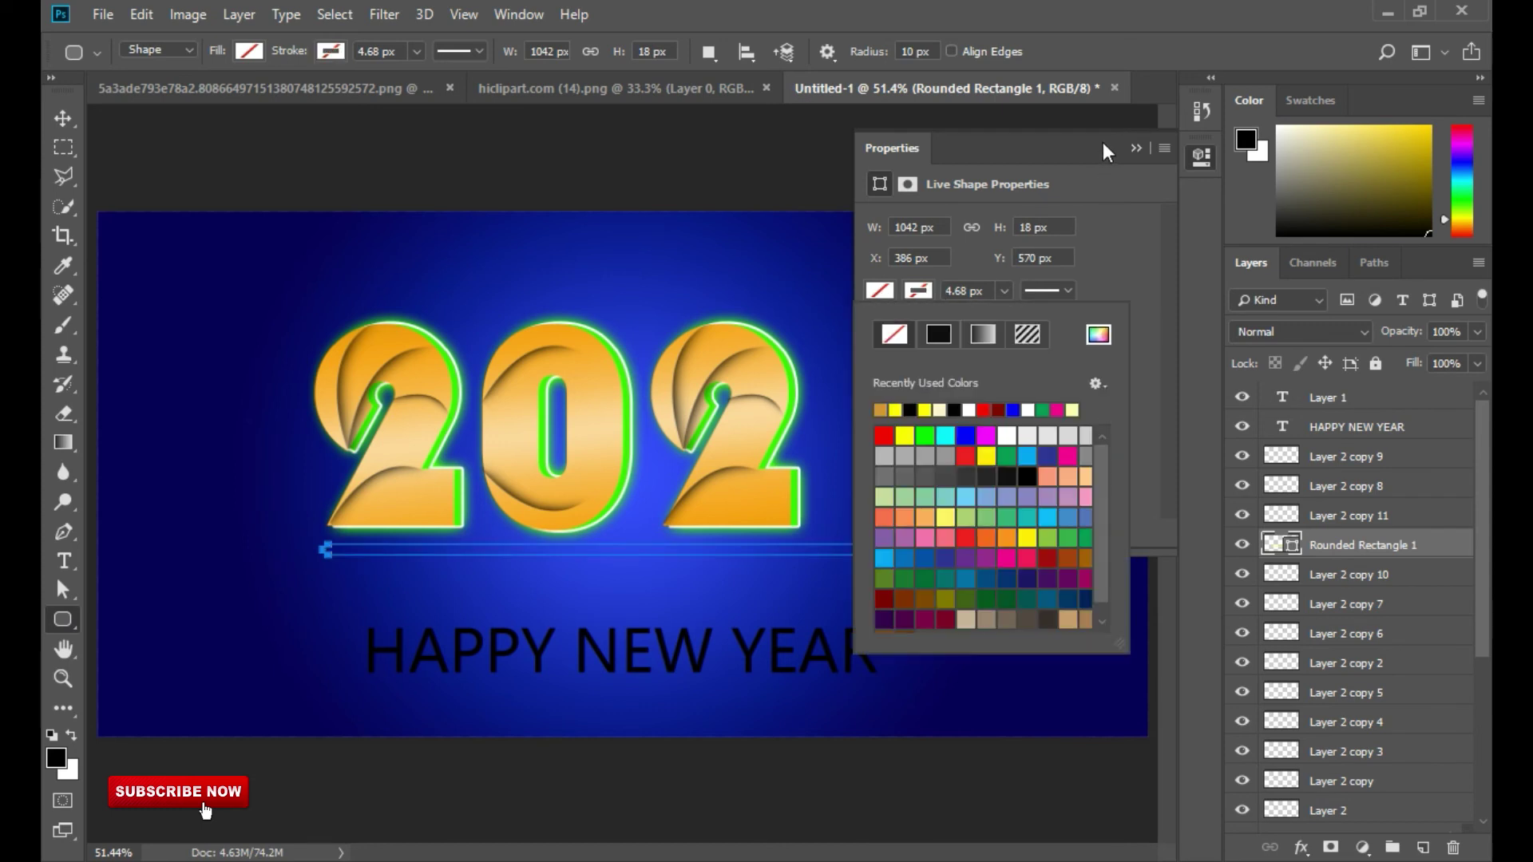
click(923, 424)
click(1119, 151)
click(53, 123)
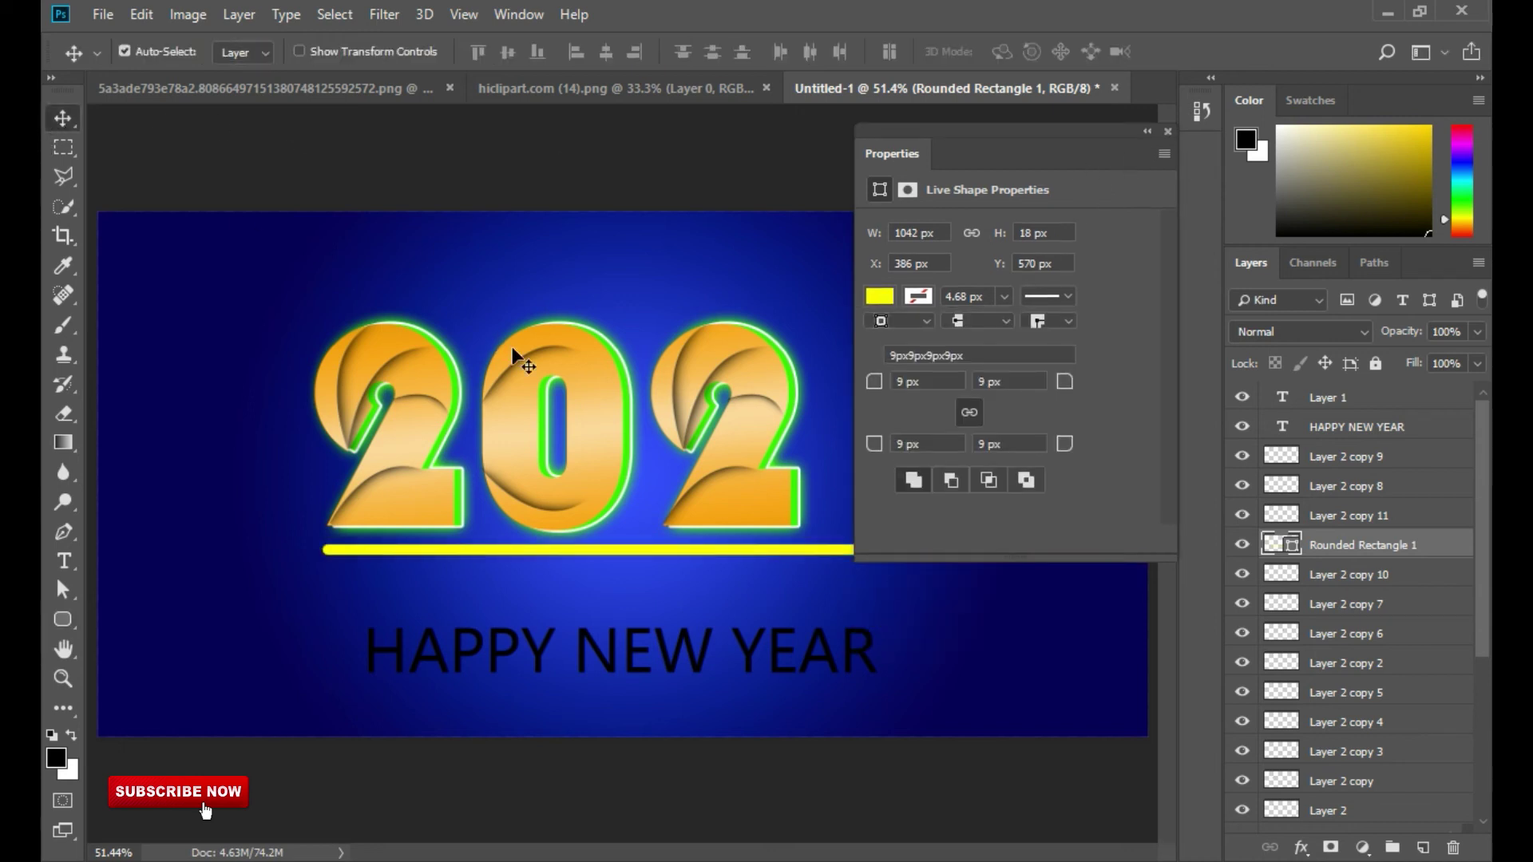
click(1150, 131)
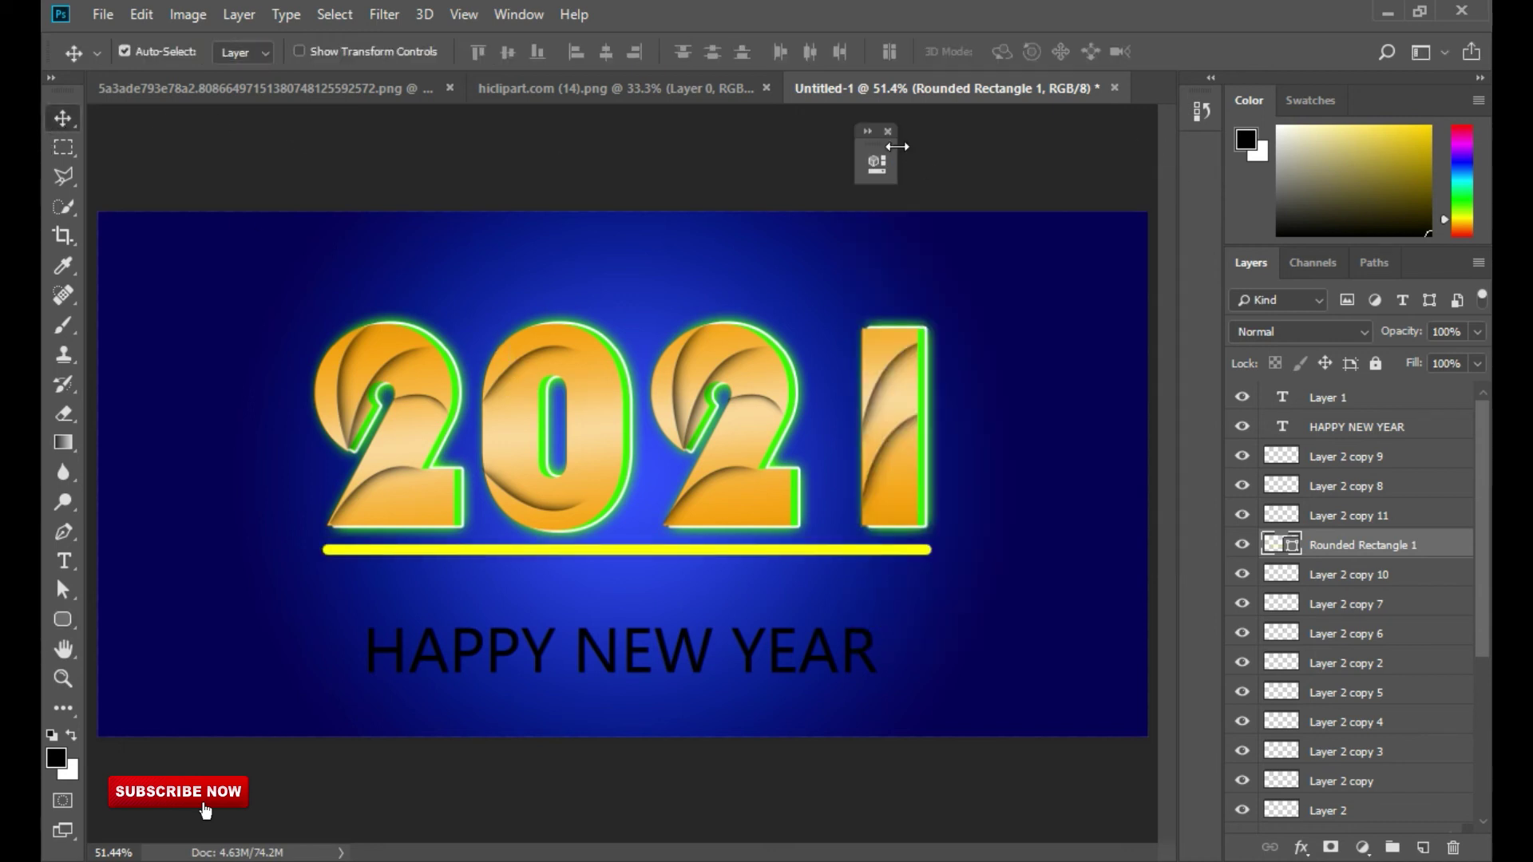
Copy the layer style of the 2021 copy text layer
click(505, 428)
click(1249, 786)
click(1249, 786)
right_click(1365, 776)
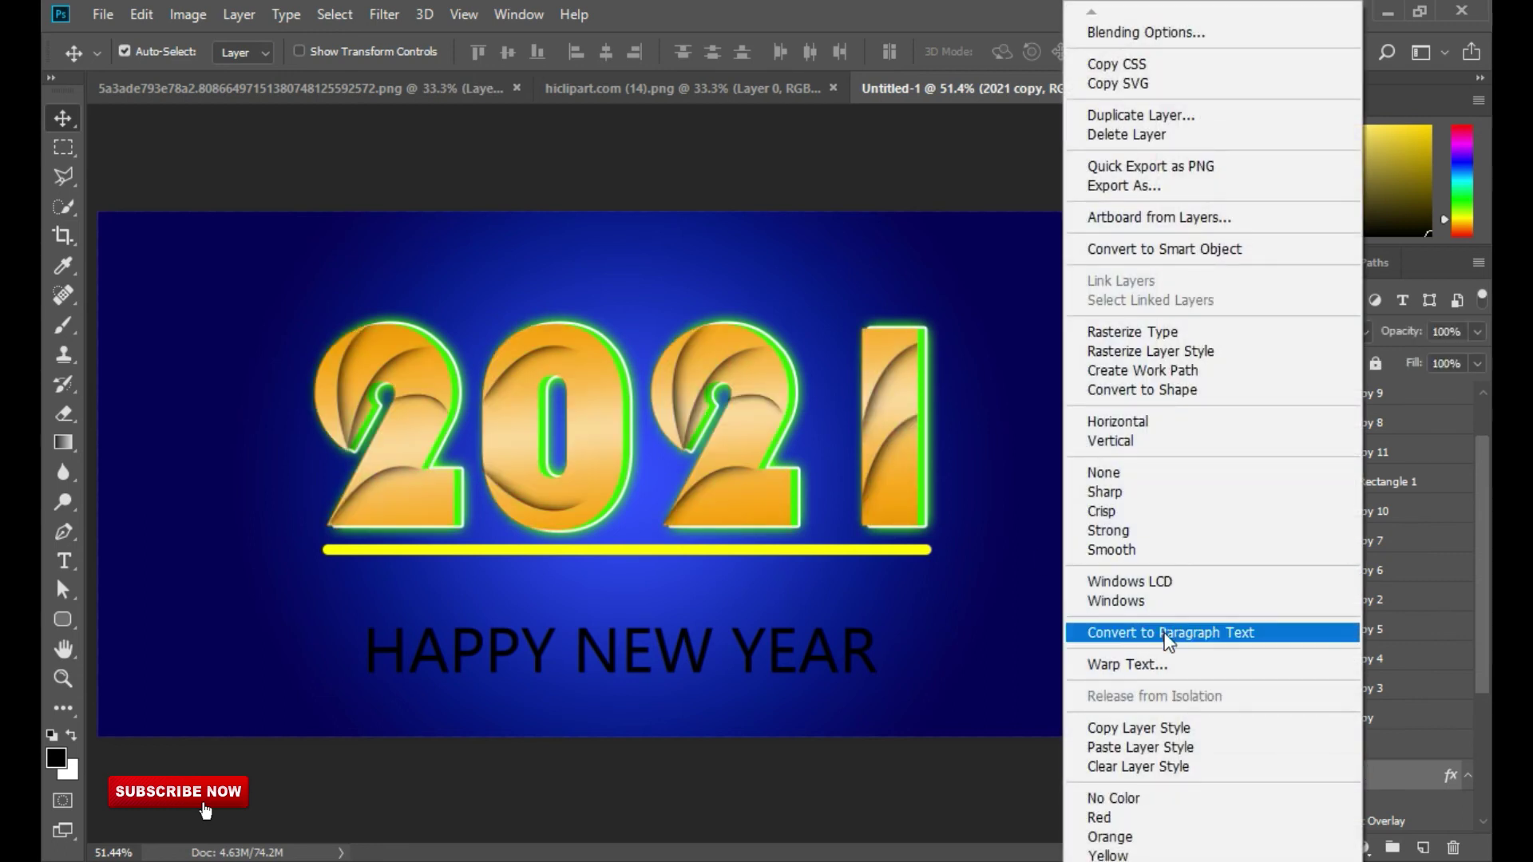
click(1149, 728)
Paste the copied layer style onto the rounded rectangle bar and convert the bar to a smart object
click(860, 551)
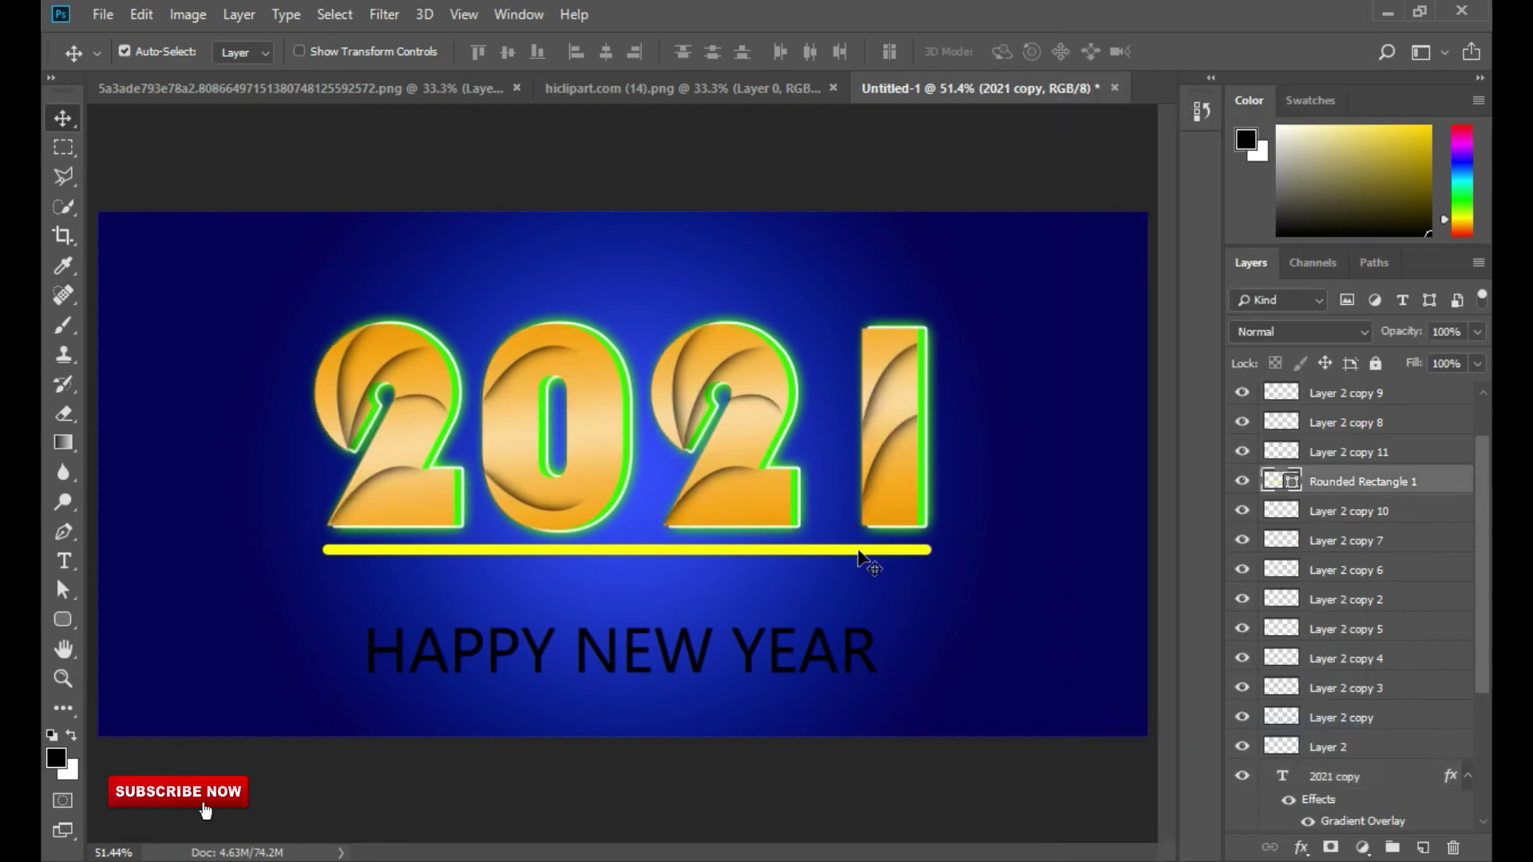
click(1242, 481)
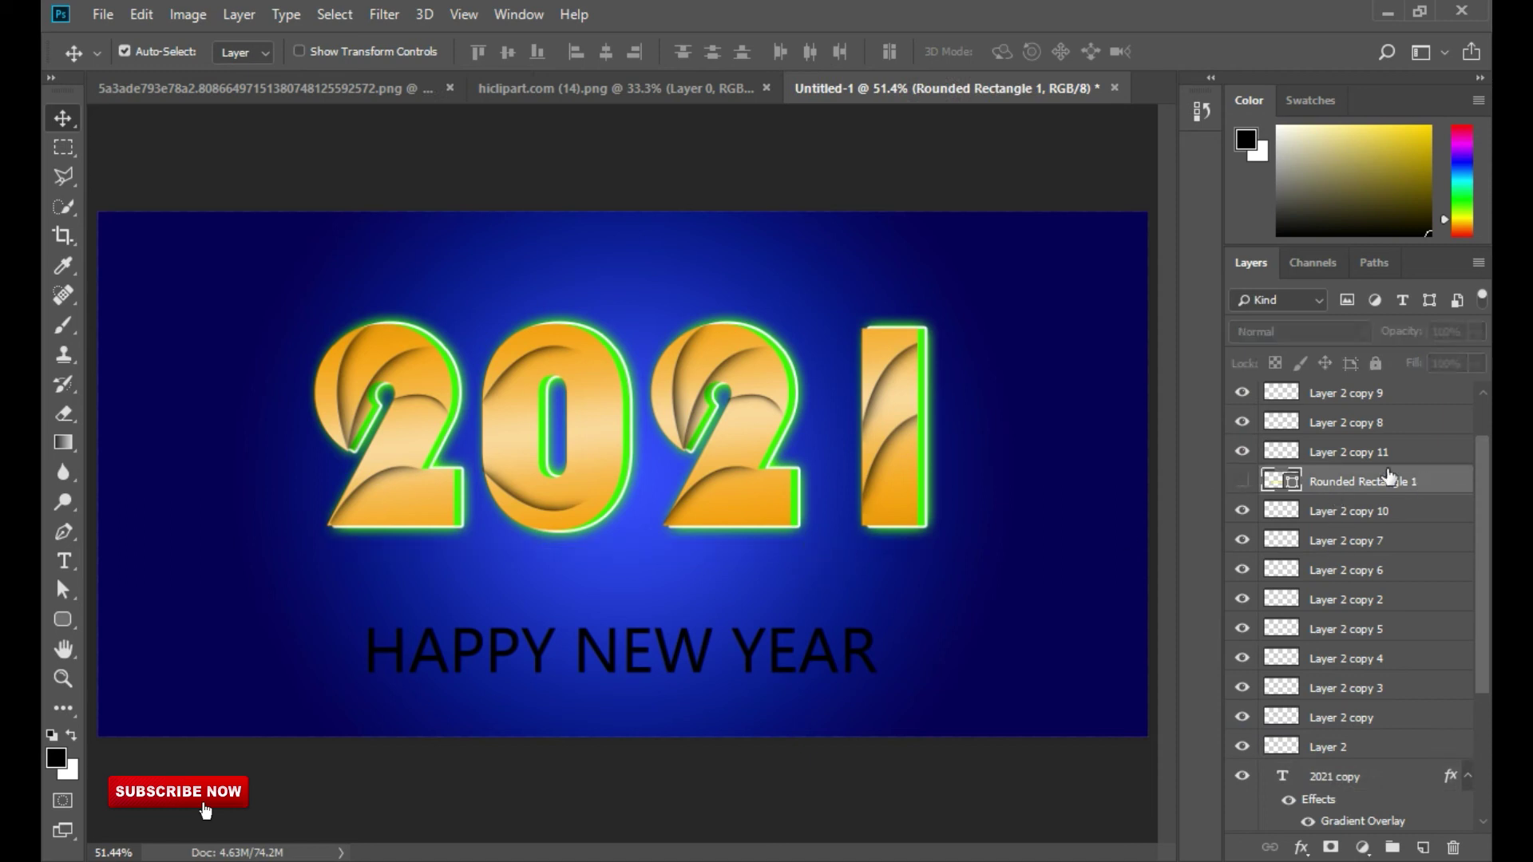
click(1242, 481)
right_click(1357, 481)
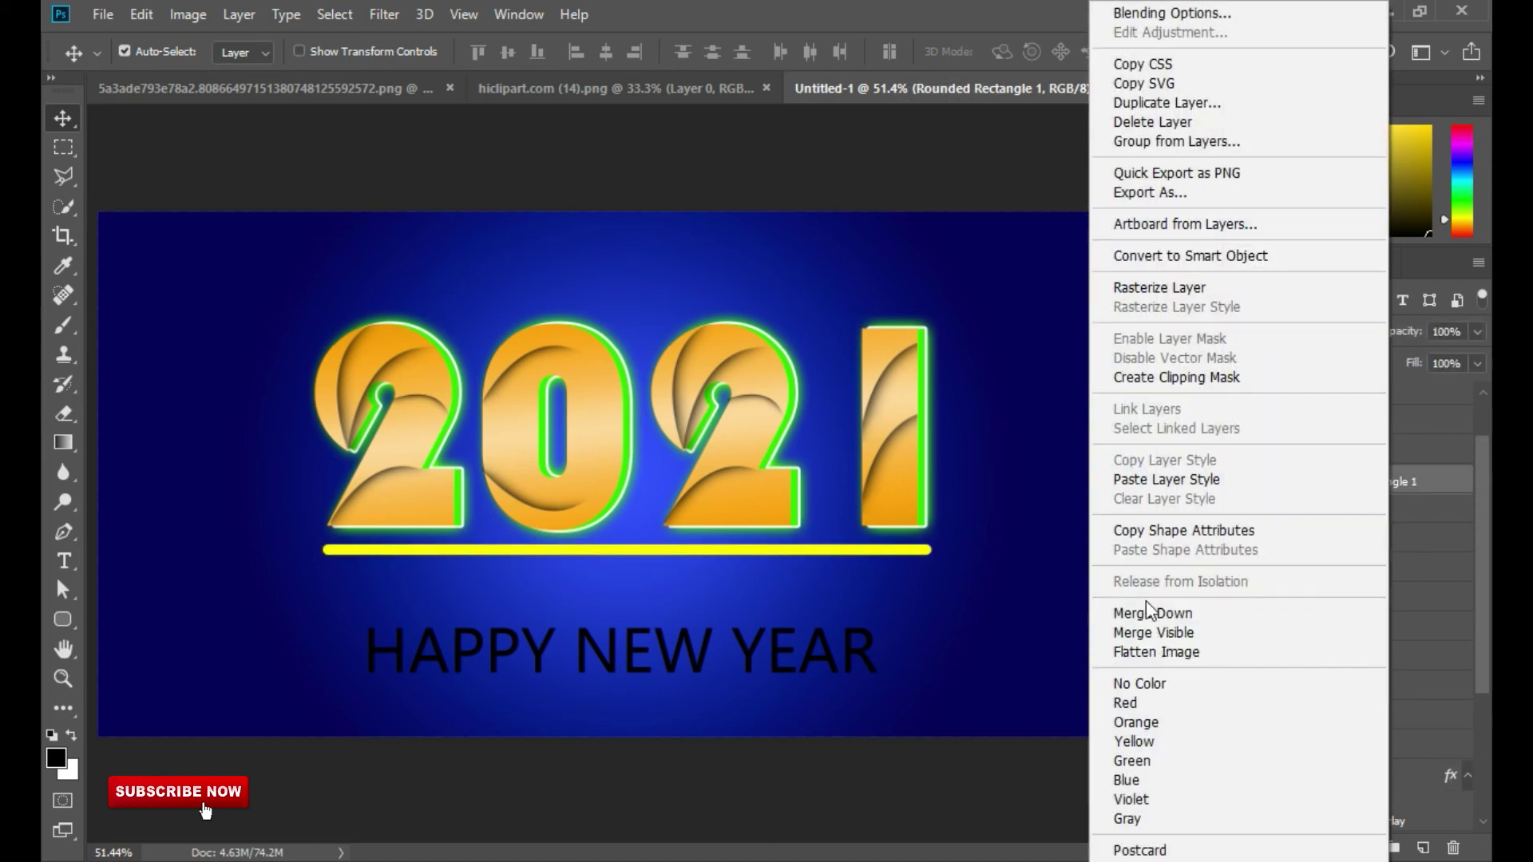
click(1143, 479)
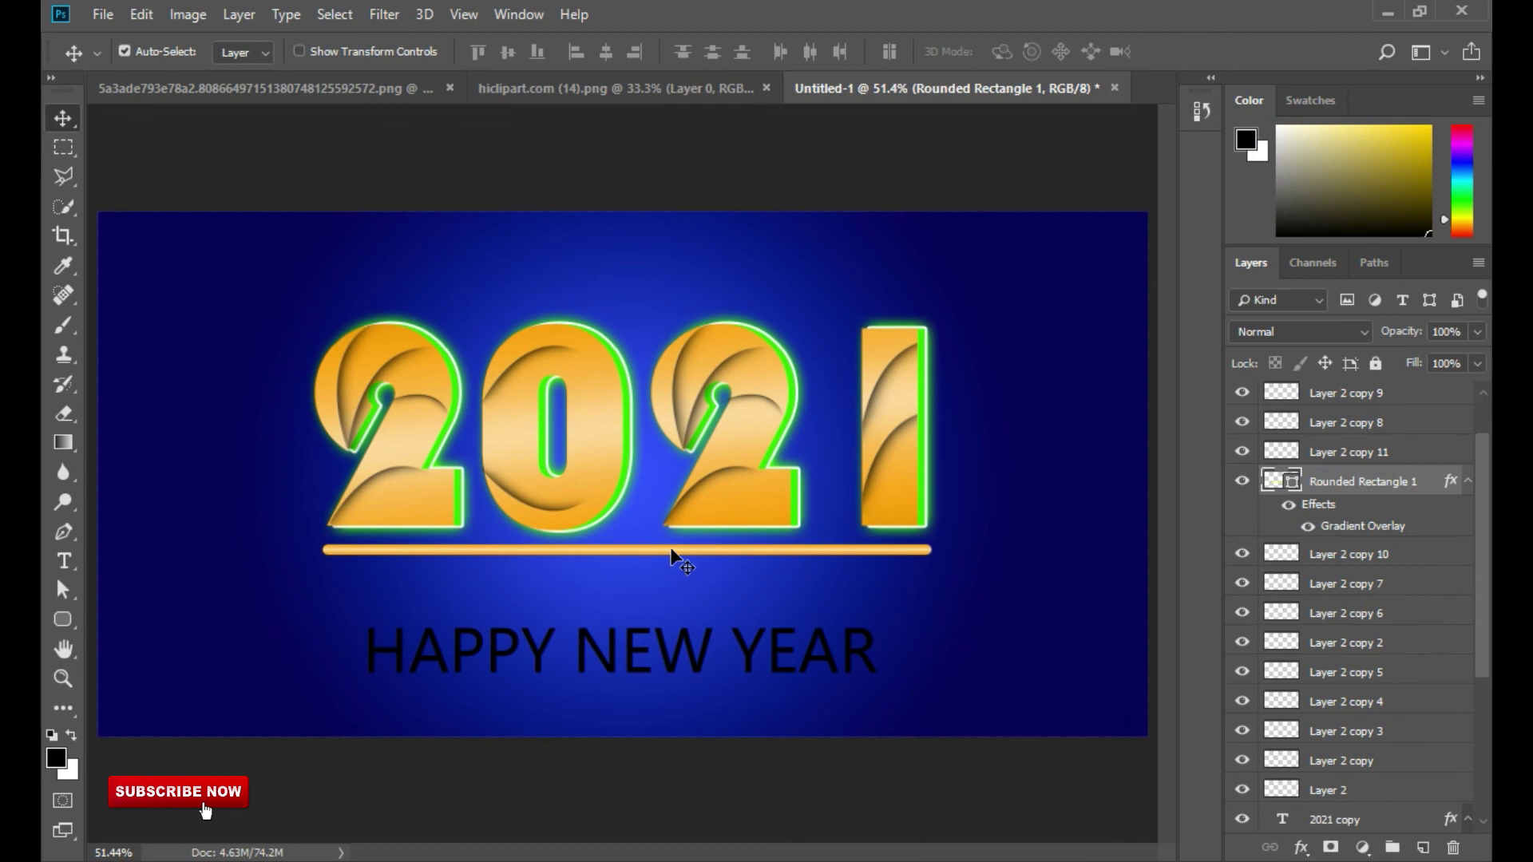
right_click(1335, 484)
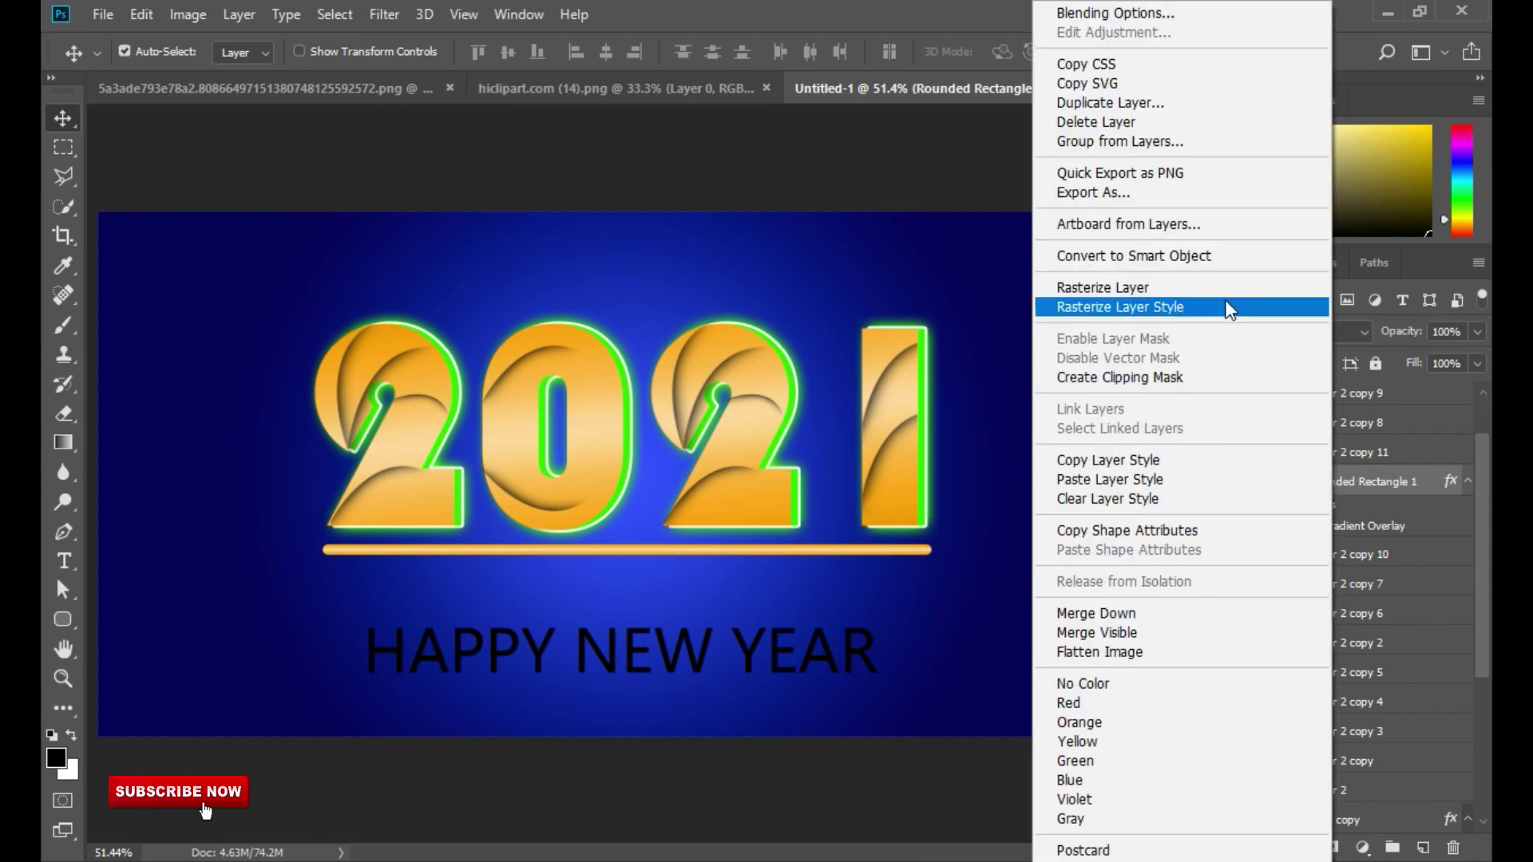
click(1178, 256)
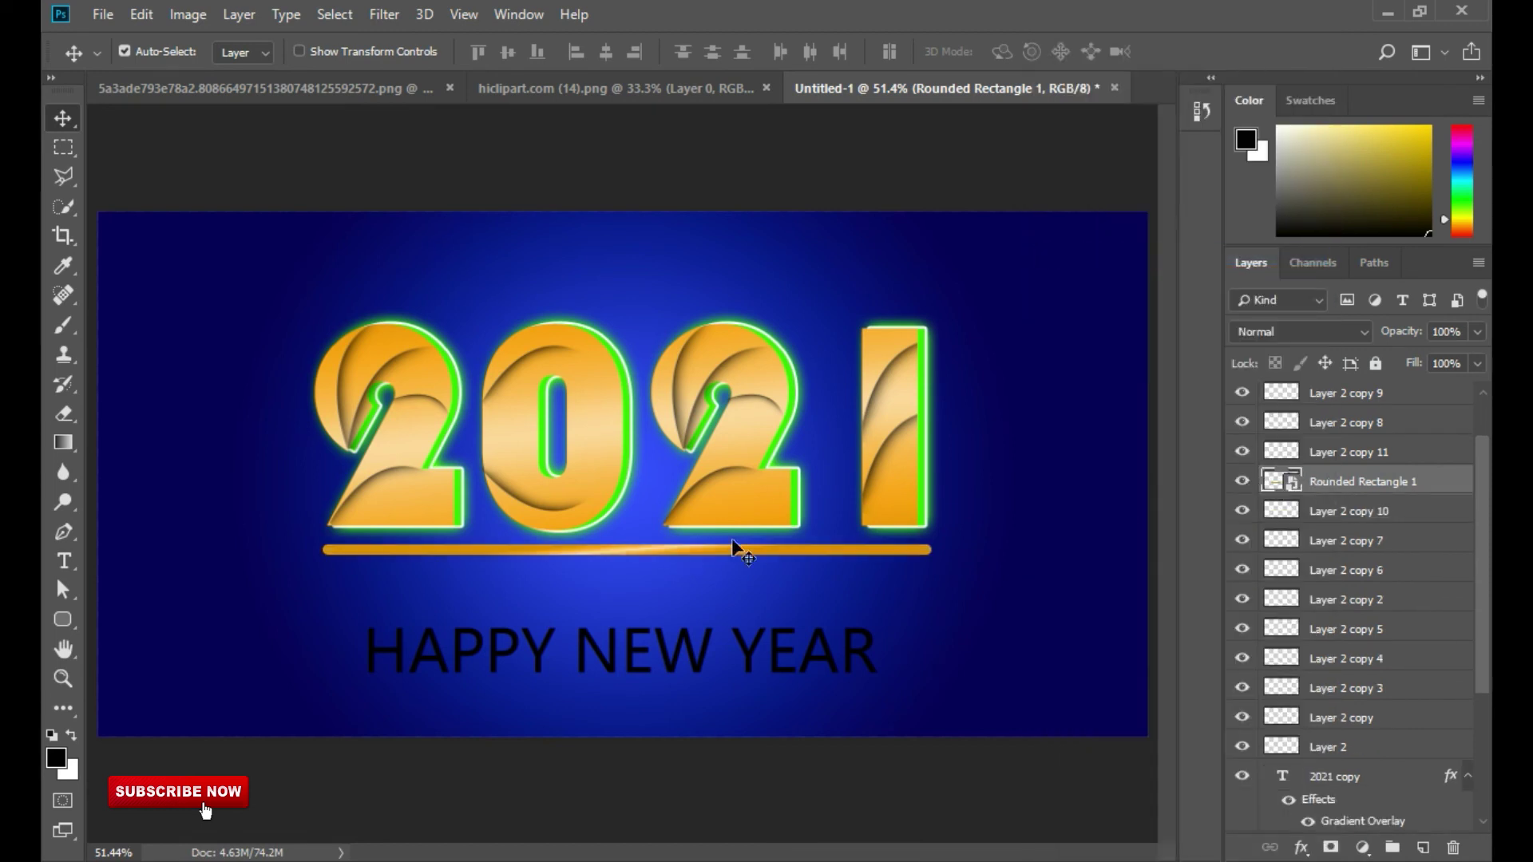
Duplicate the gold bar layer and place the copy just beneath the original bar
right_click(1337, 482)
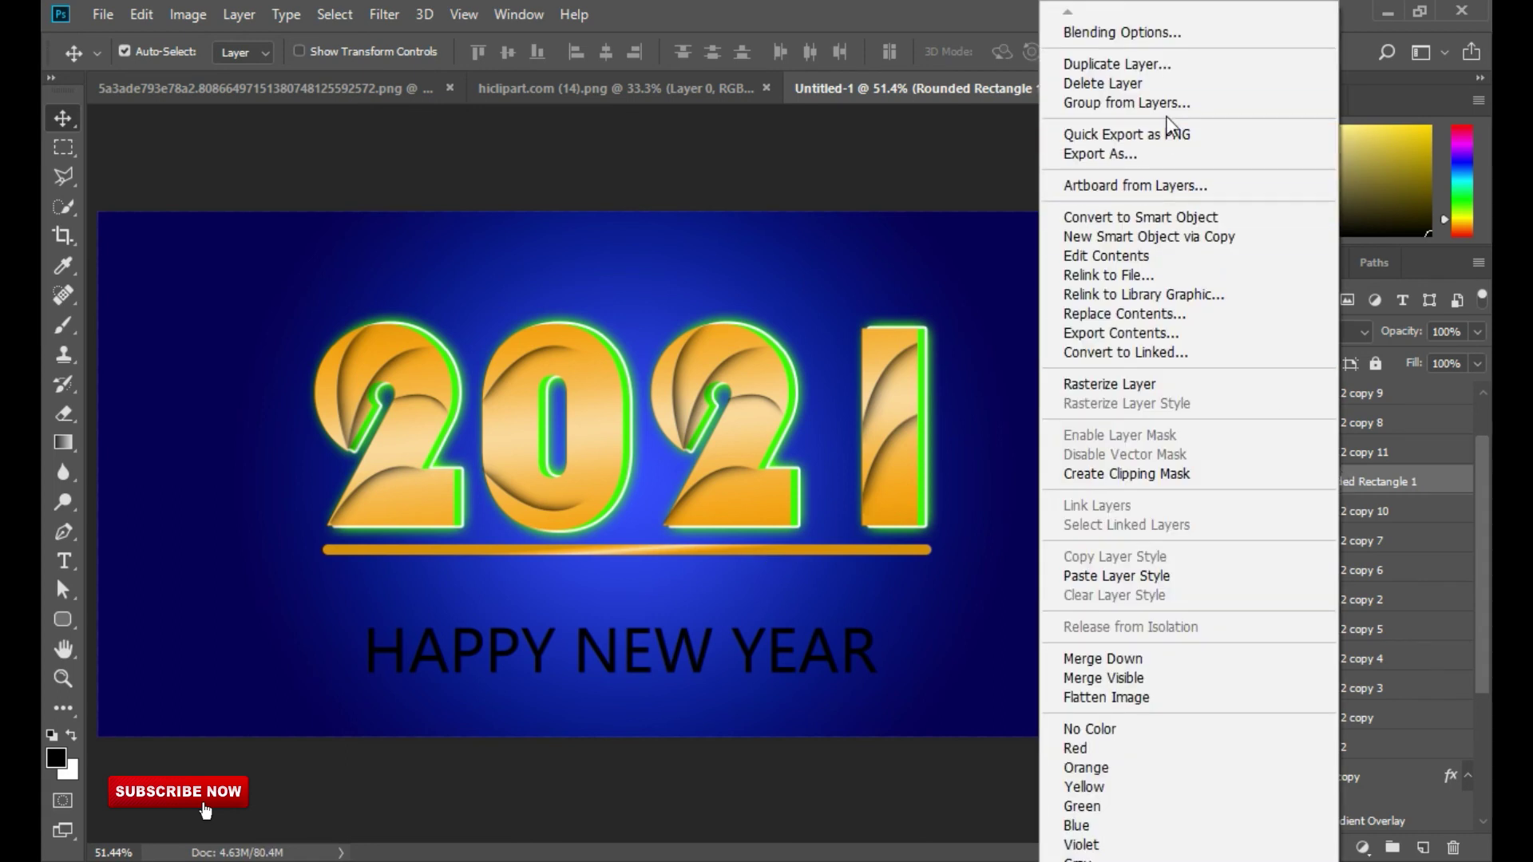
click(1159, 66)
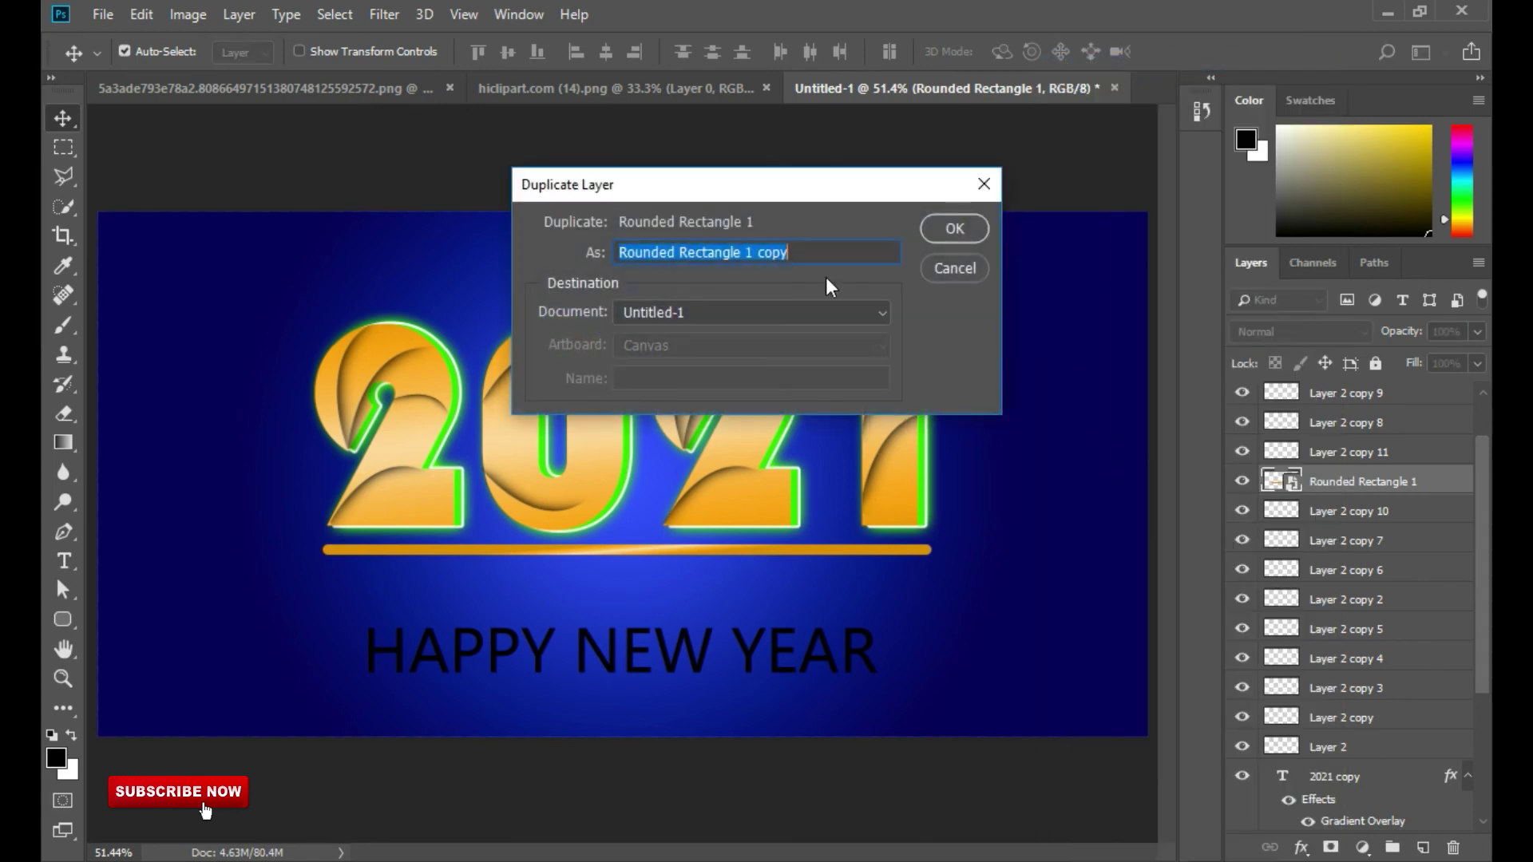
click(953, 230)
drag(845, 553, 842, 572)
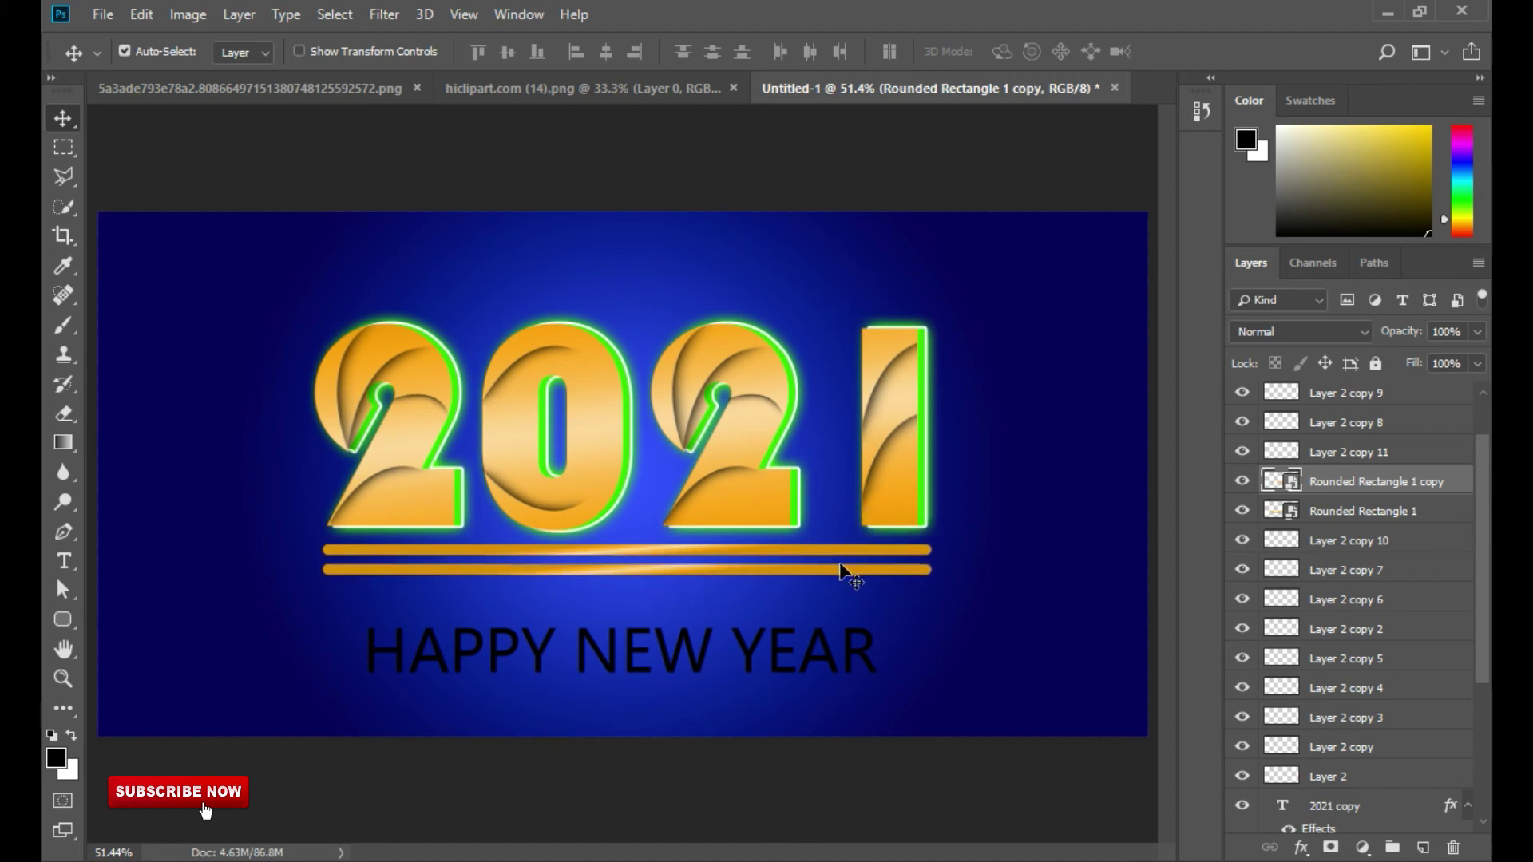
key(shift+Up)
Duplicate the lower bar and move the new copy down to form a third parallel bar
right_click(1361, 481)
click(1150, 118)
right_click(1334, 481)
click(1094, 50)
key(Return)
drag(786, 565, 795, 572)
Select all three gold bar layers and merge them into a single layer
shift+click(1358, 541)
right_click(1330, 539)
click(1074, 674)
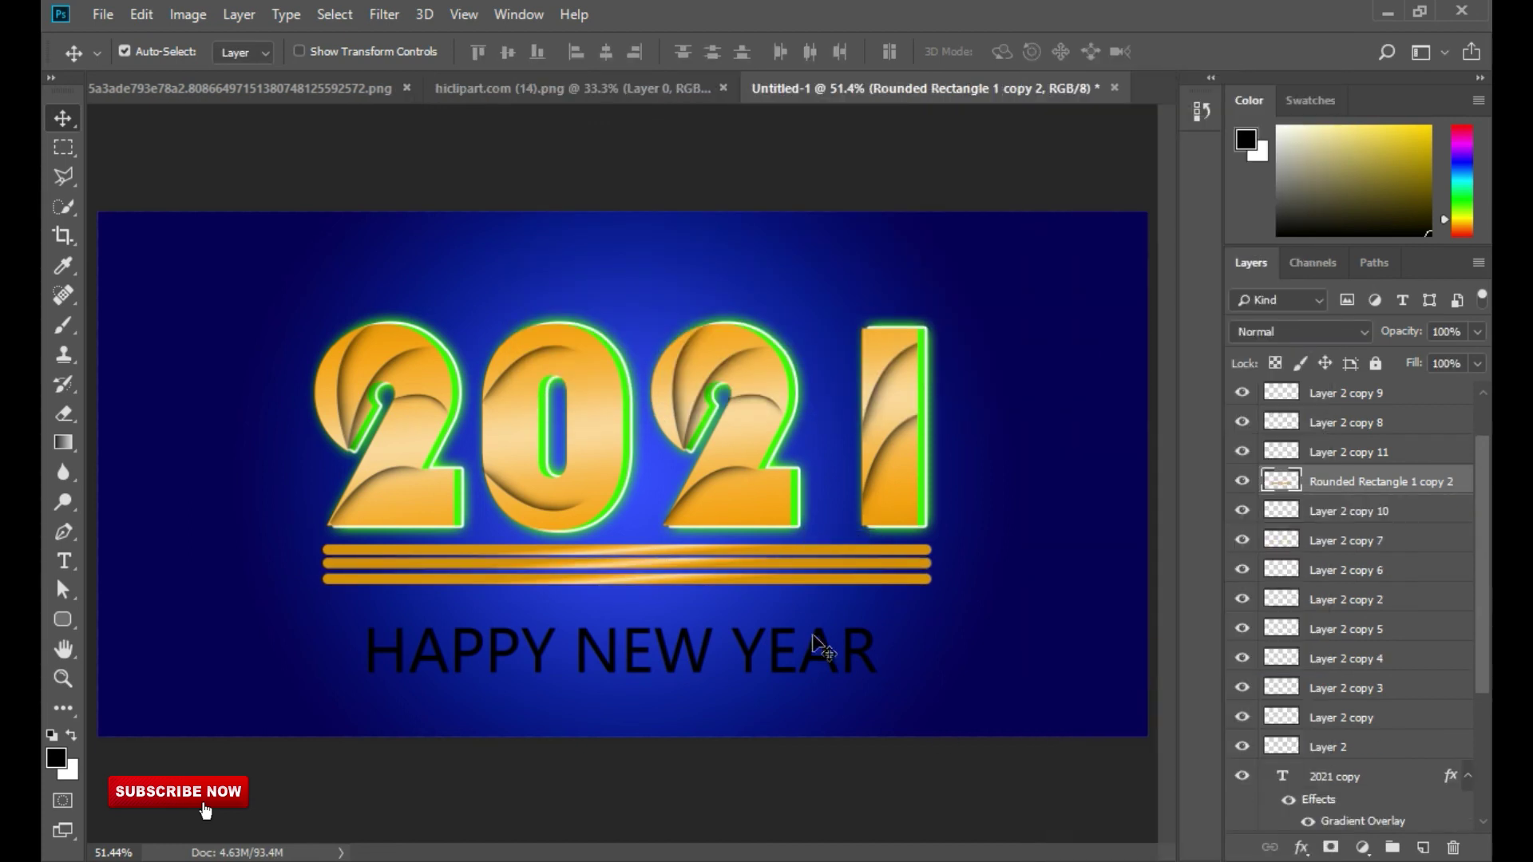
Move the HAPPY NEW YEAR text up beneath the gold bars and scale it proportionally to about 81%
drag(822, 659, 821, 635)
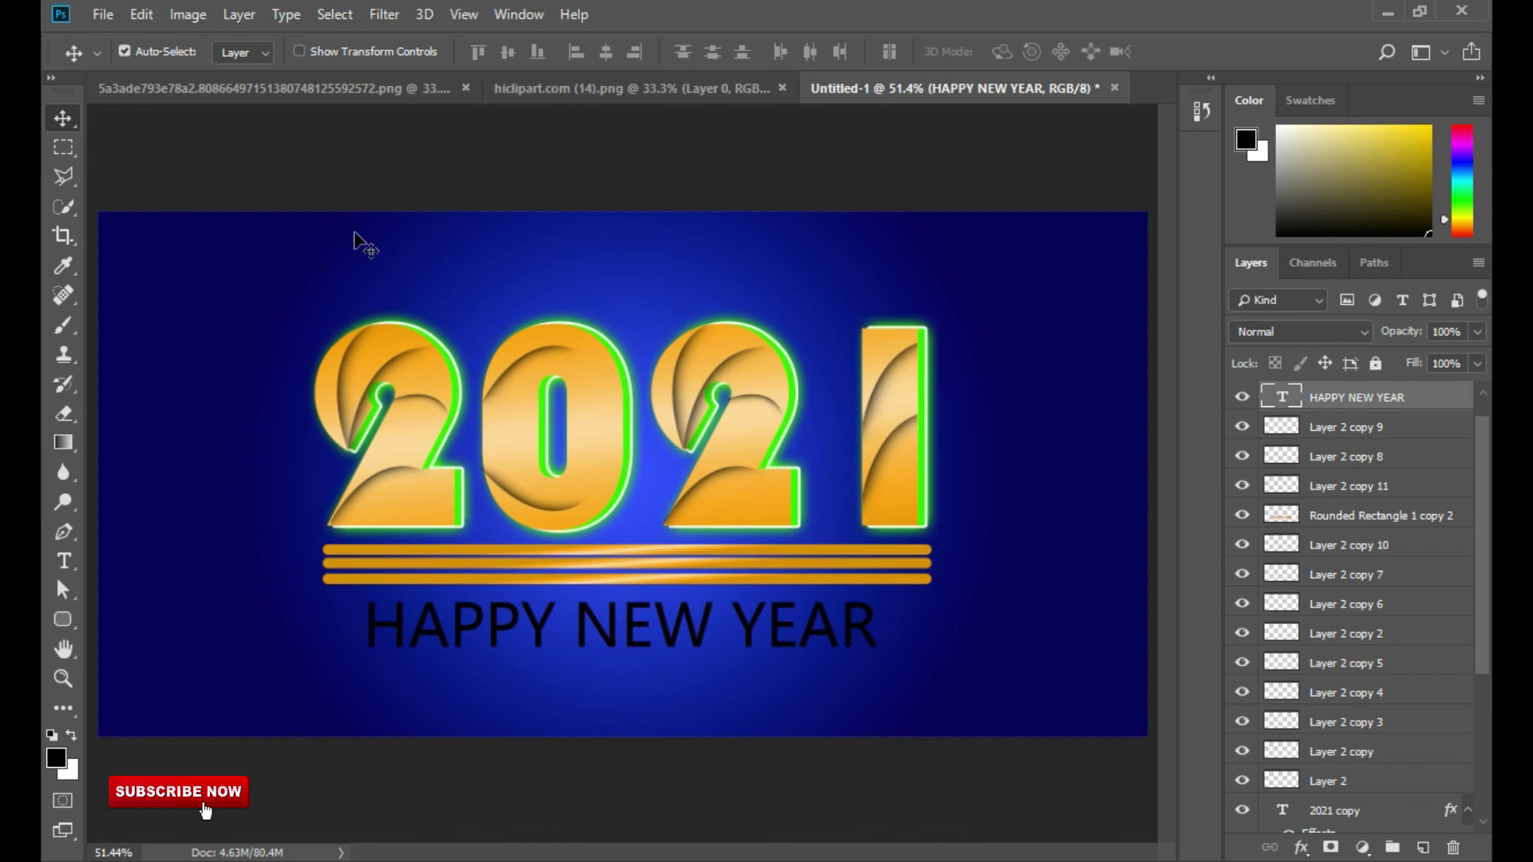
click(148, 22)
click(256, 467)
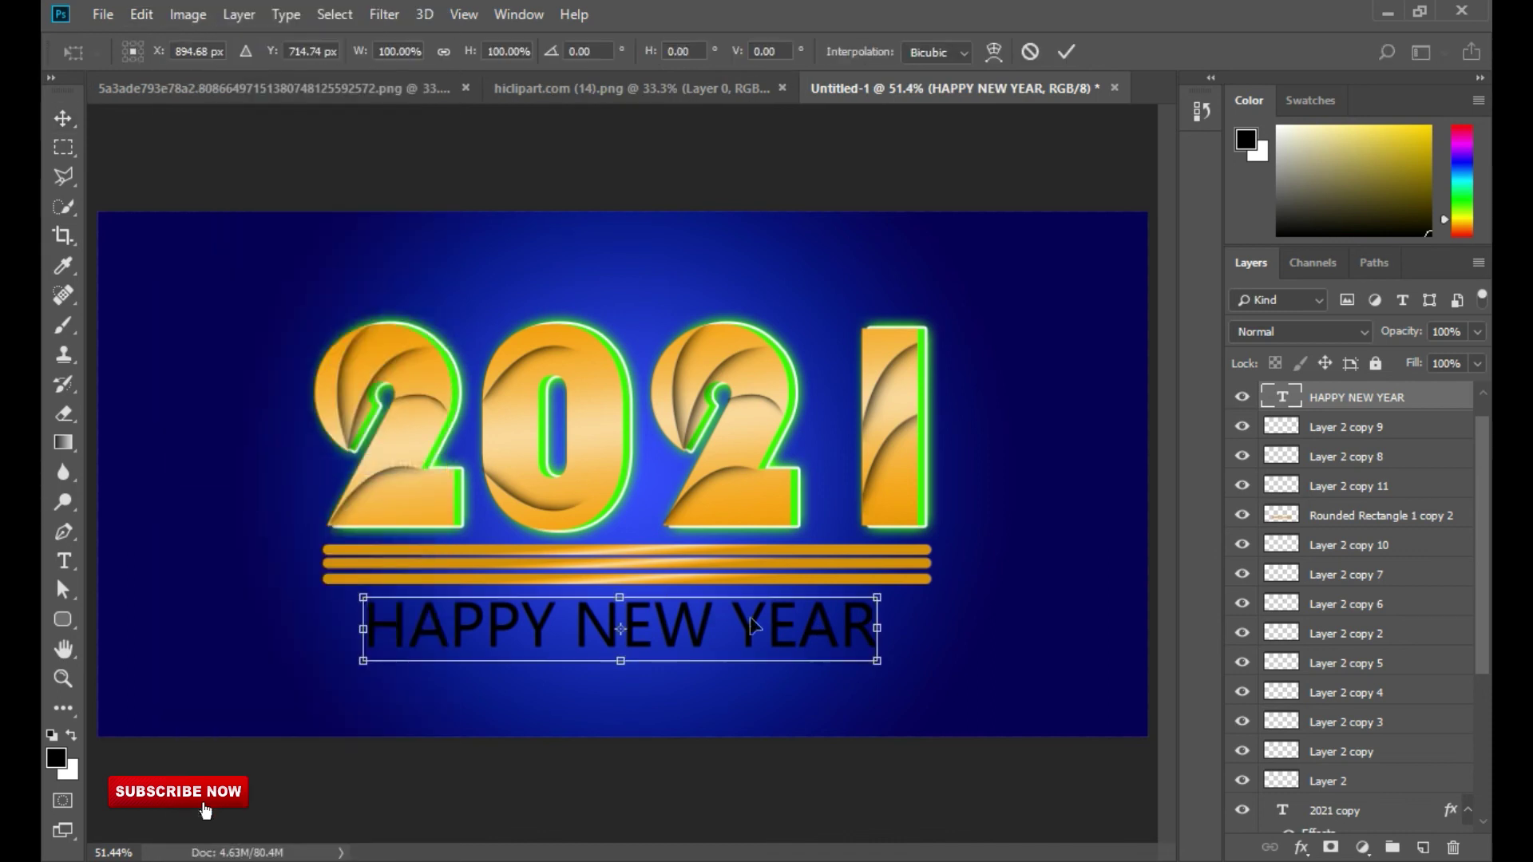
alt+drag(880, 592, 747, 600)
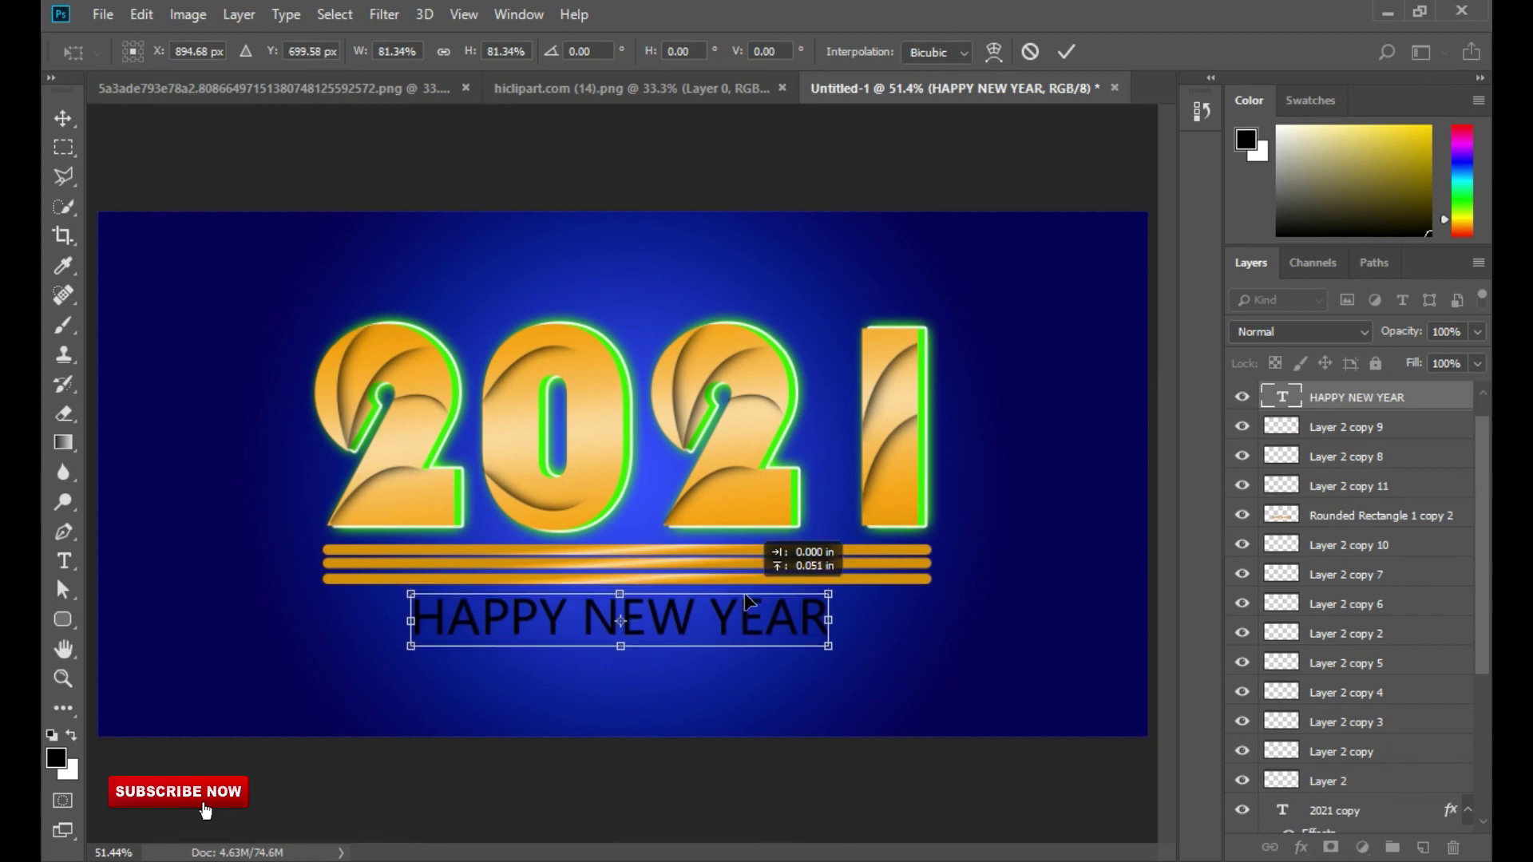
click(1066, 51)
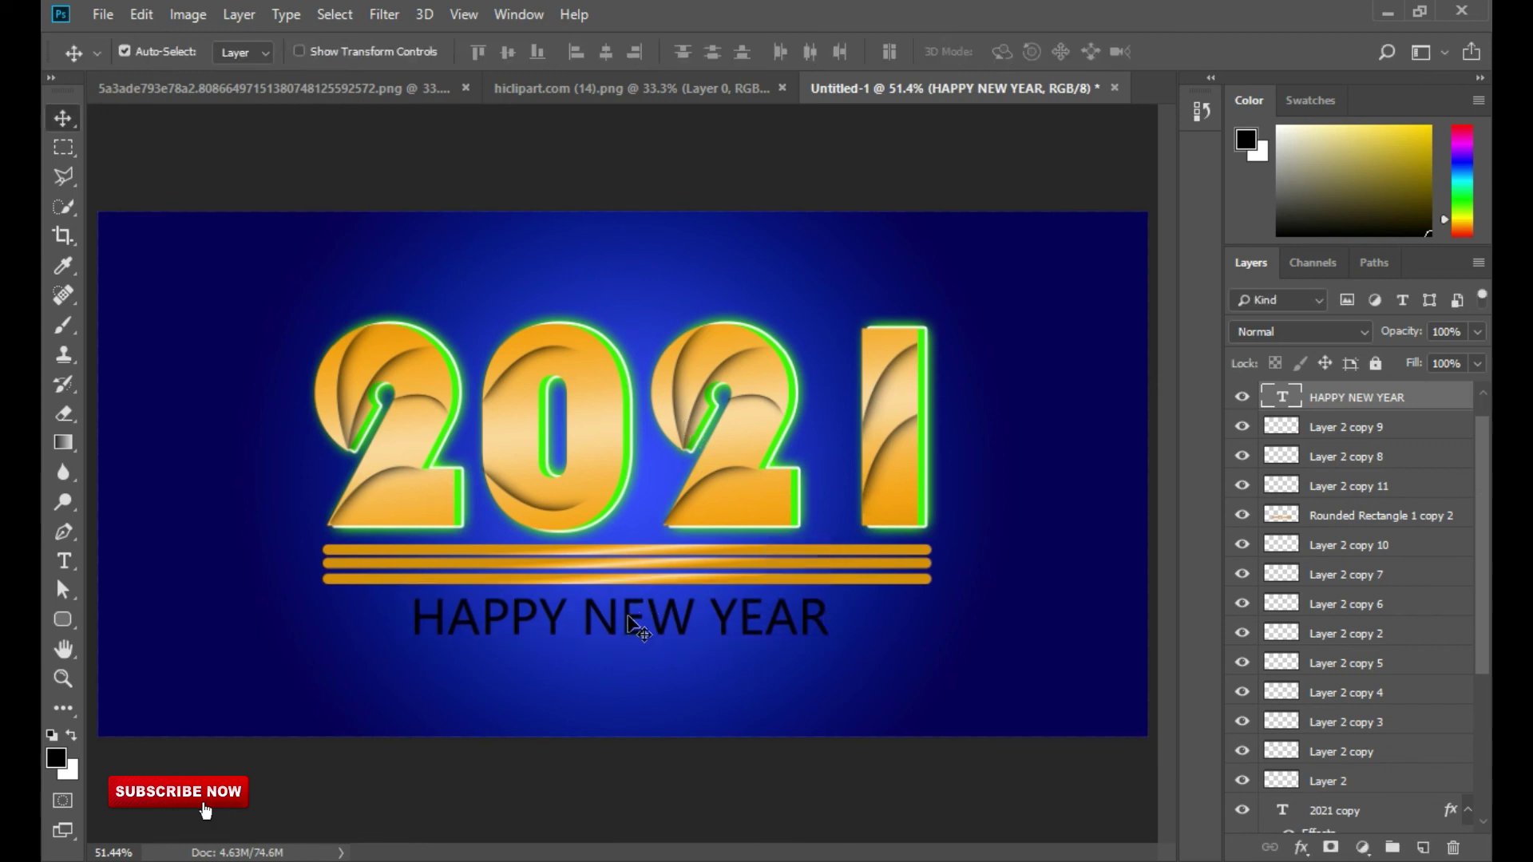
Add a white Color Overlay at 100% opacity to the HAPPY NEW YEAR text
click(1242, 398)
click(1242, 398)
click(1307, 853)
click(1357, 765)
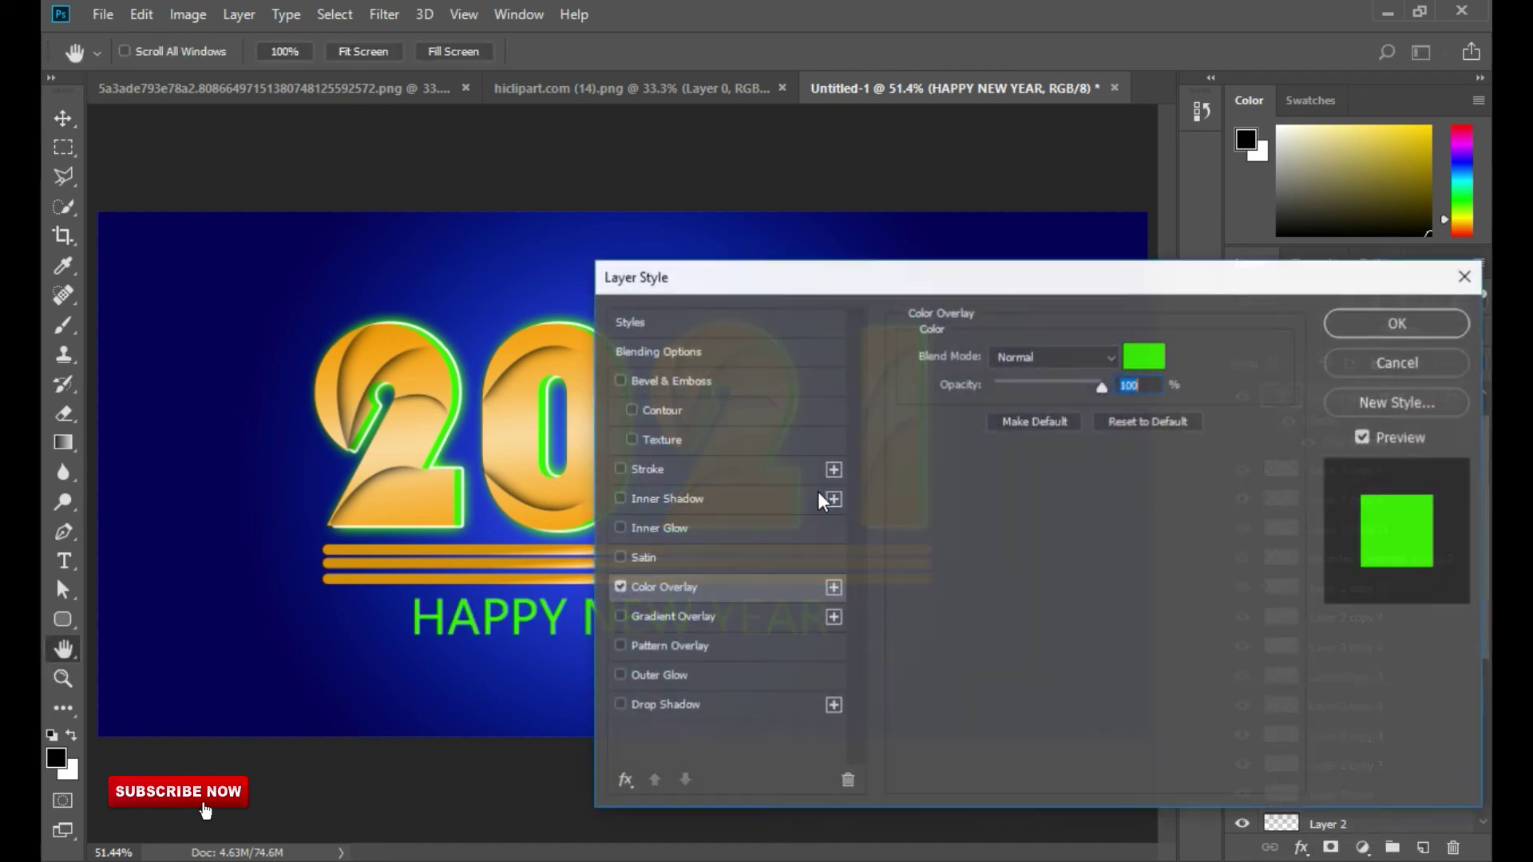
drag(844, 278, 1041, 318)
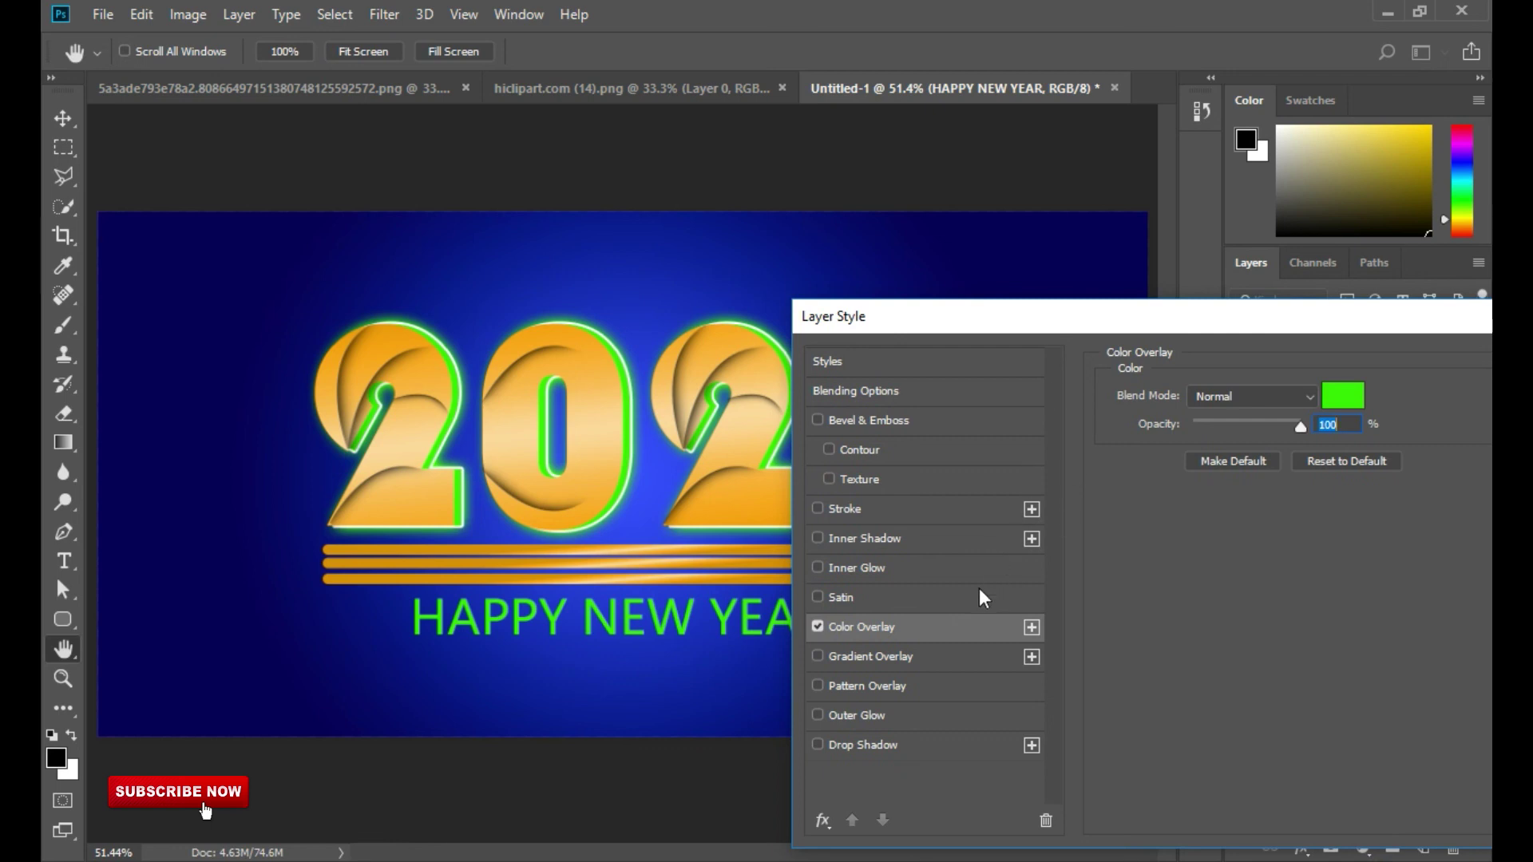
click(819, 626)
click(819, 626)
click(1338, 399)
drag(1070, 478, 787, 467)
click(1294, 458)
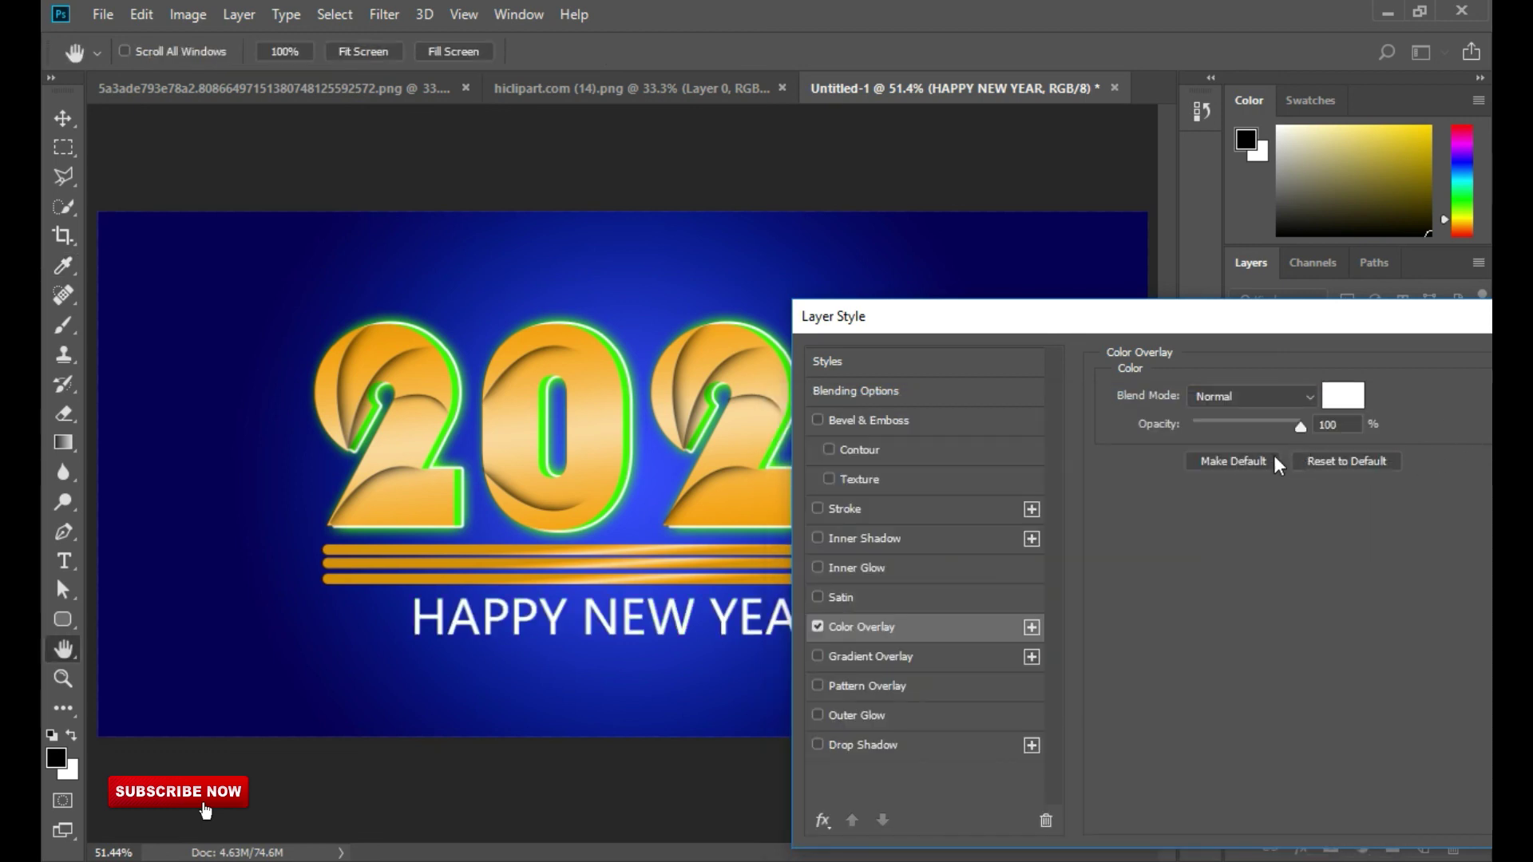
Add a black Drop Shadow to the HAPPY NEW YEAR text with 83% opacity, 24 px distance and 16 px size
click(876, 746)
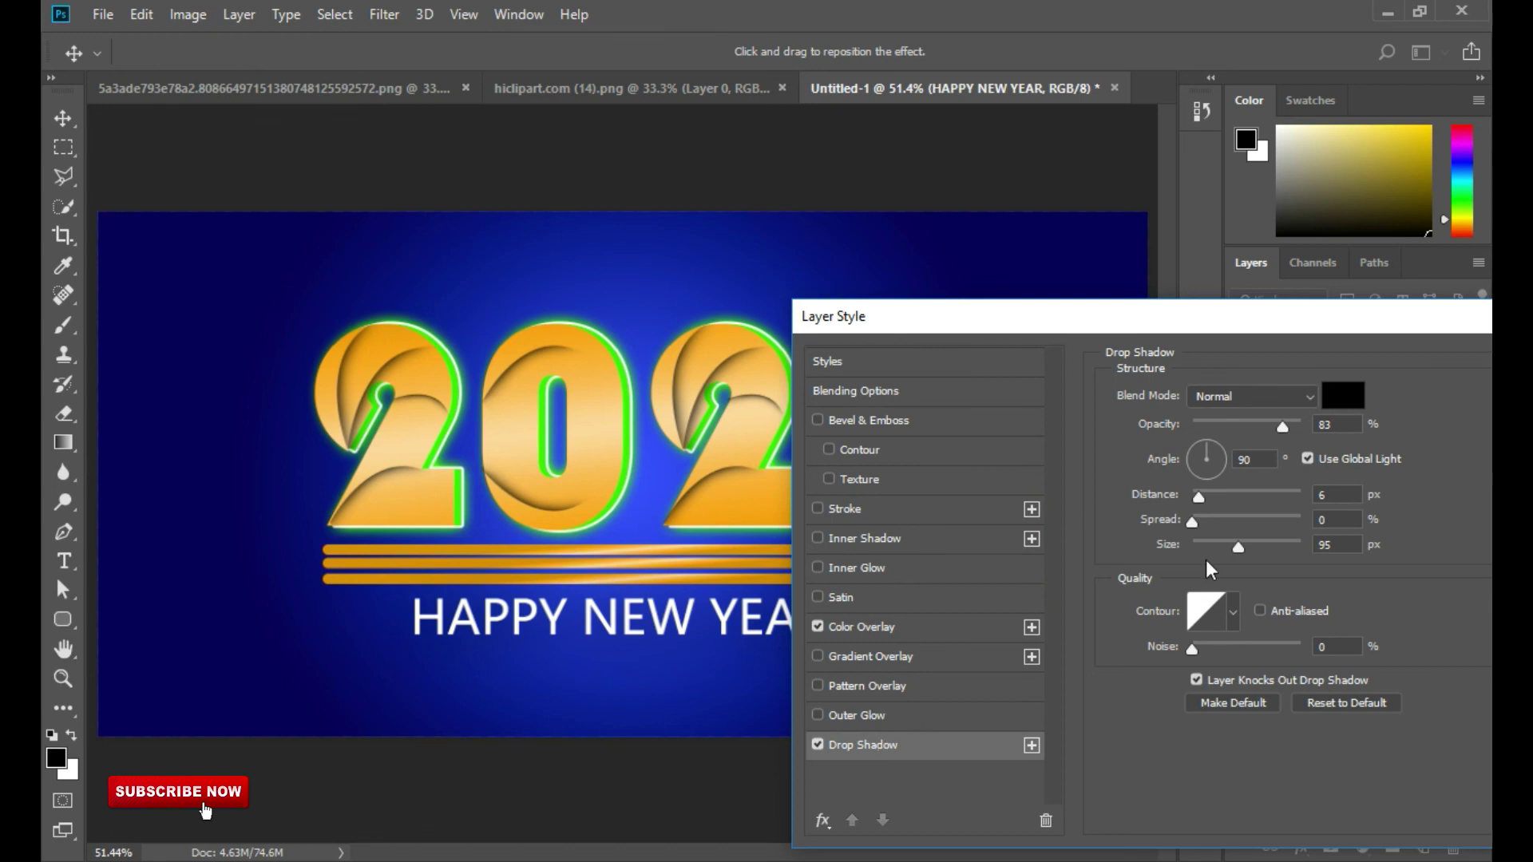
drag(1210, 557, 1220, 511)
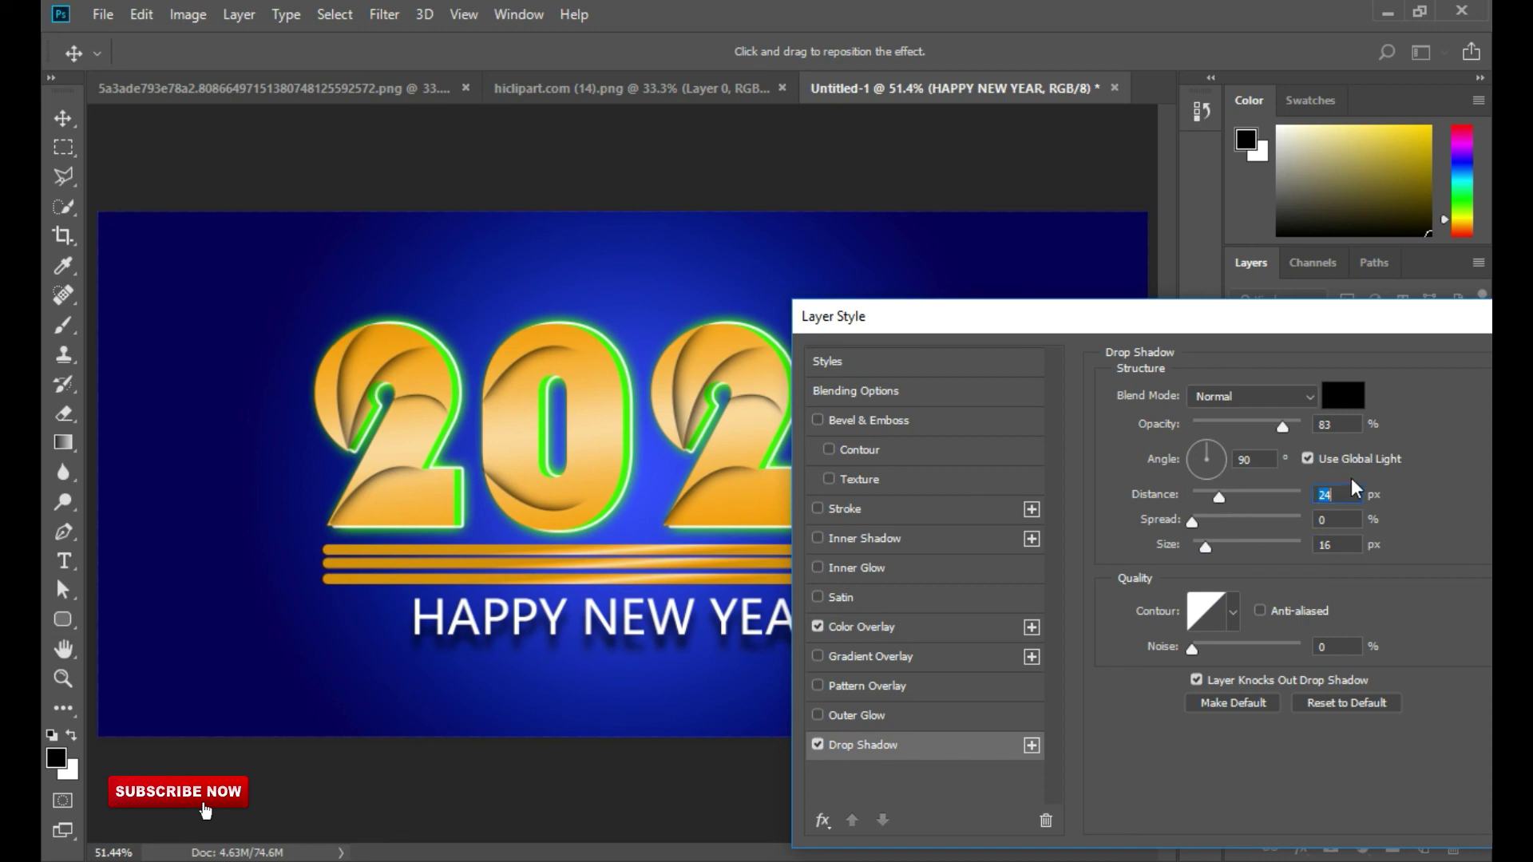
click(1454, 382)
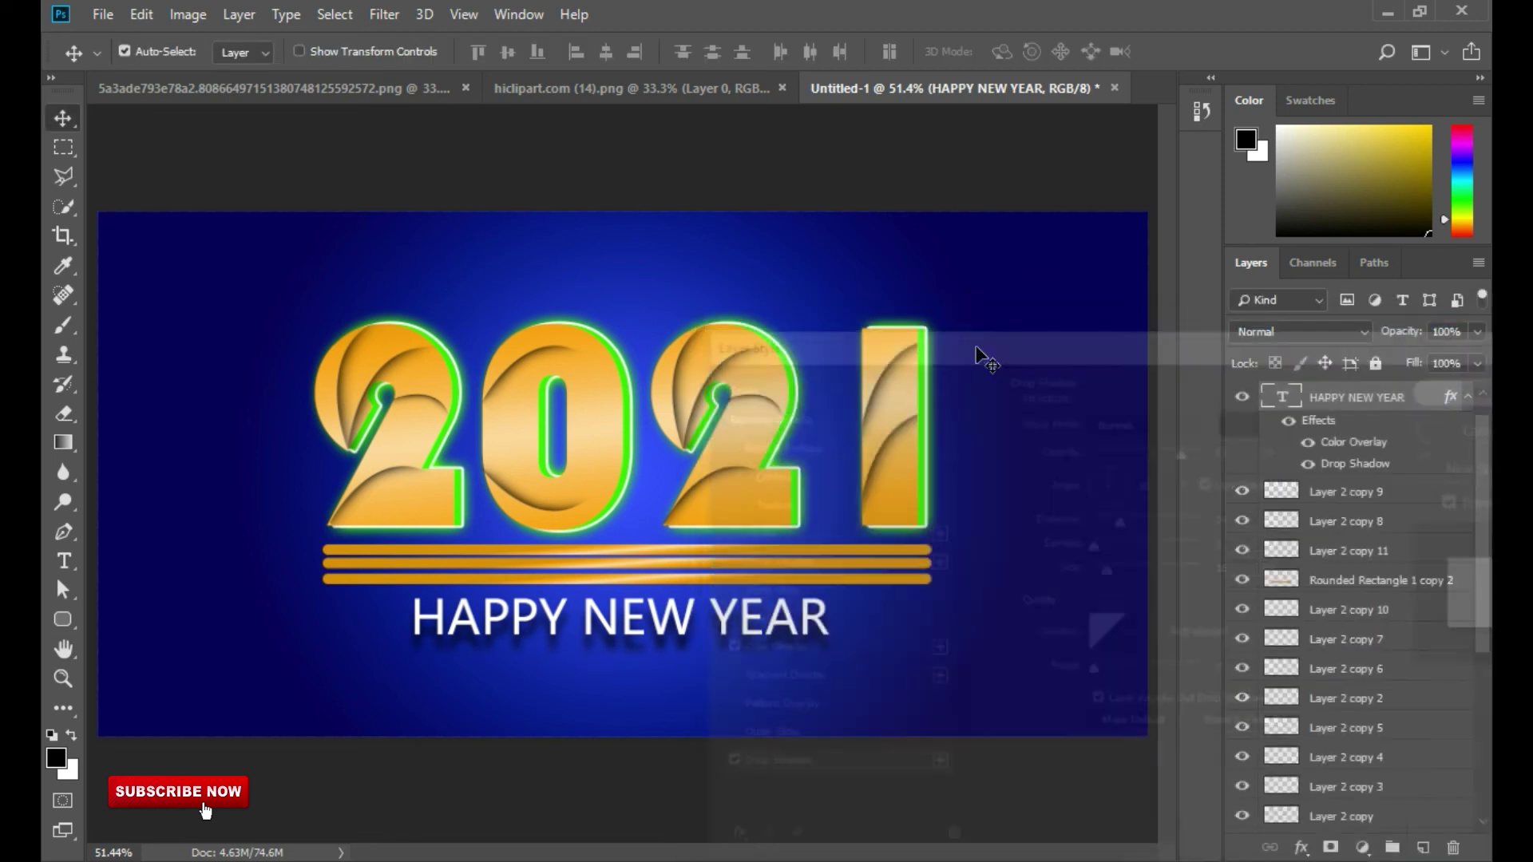
key(ctrl)
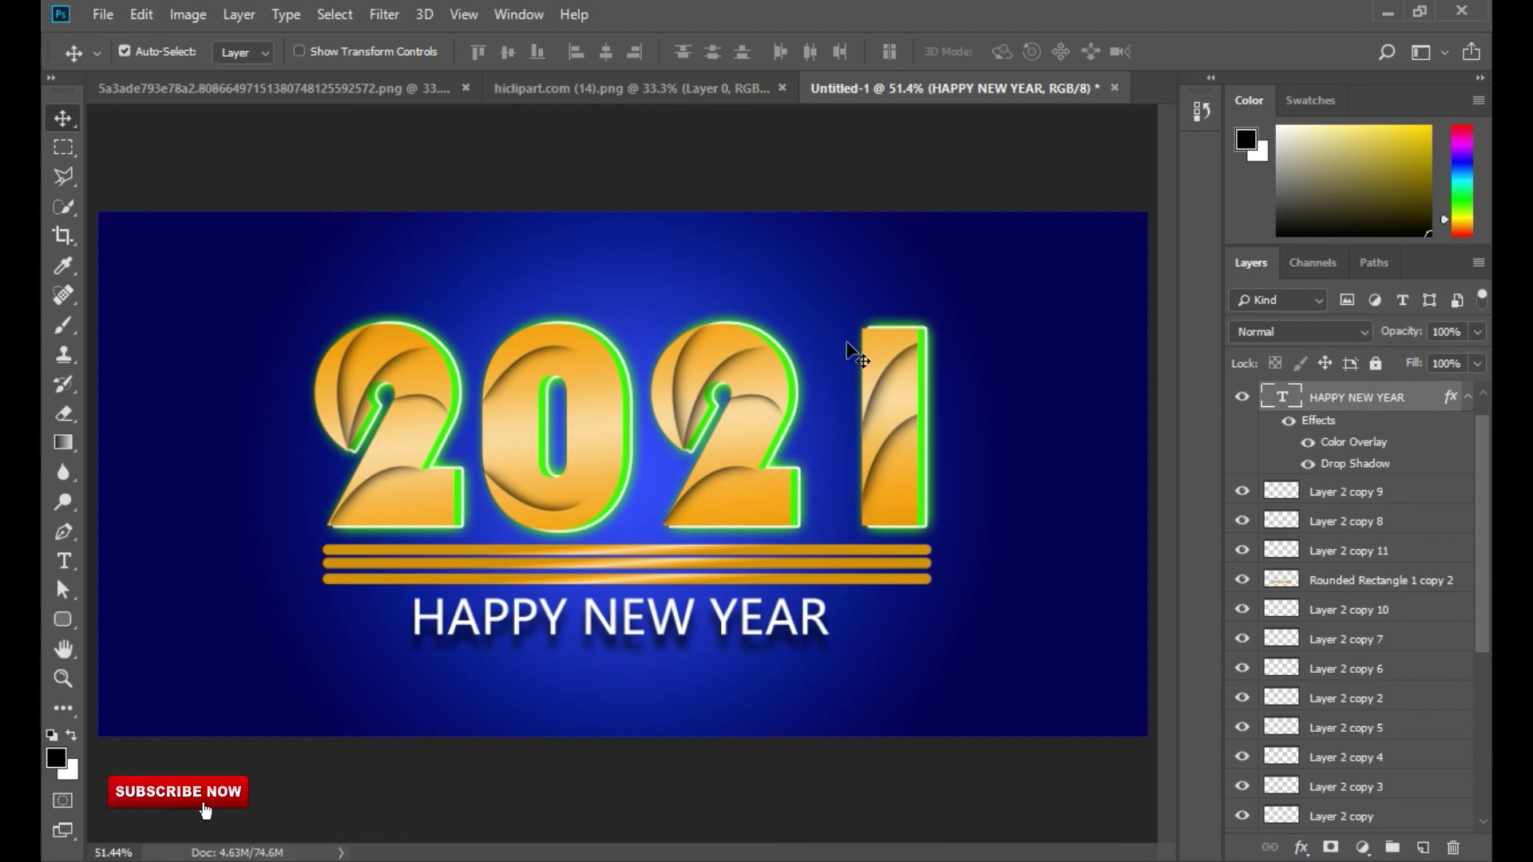
Bring the cloud image into the 2021 design and place its layer behind the digits, directly above the background
click(719, 88)
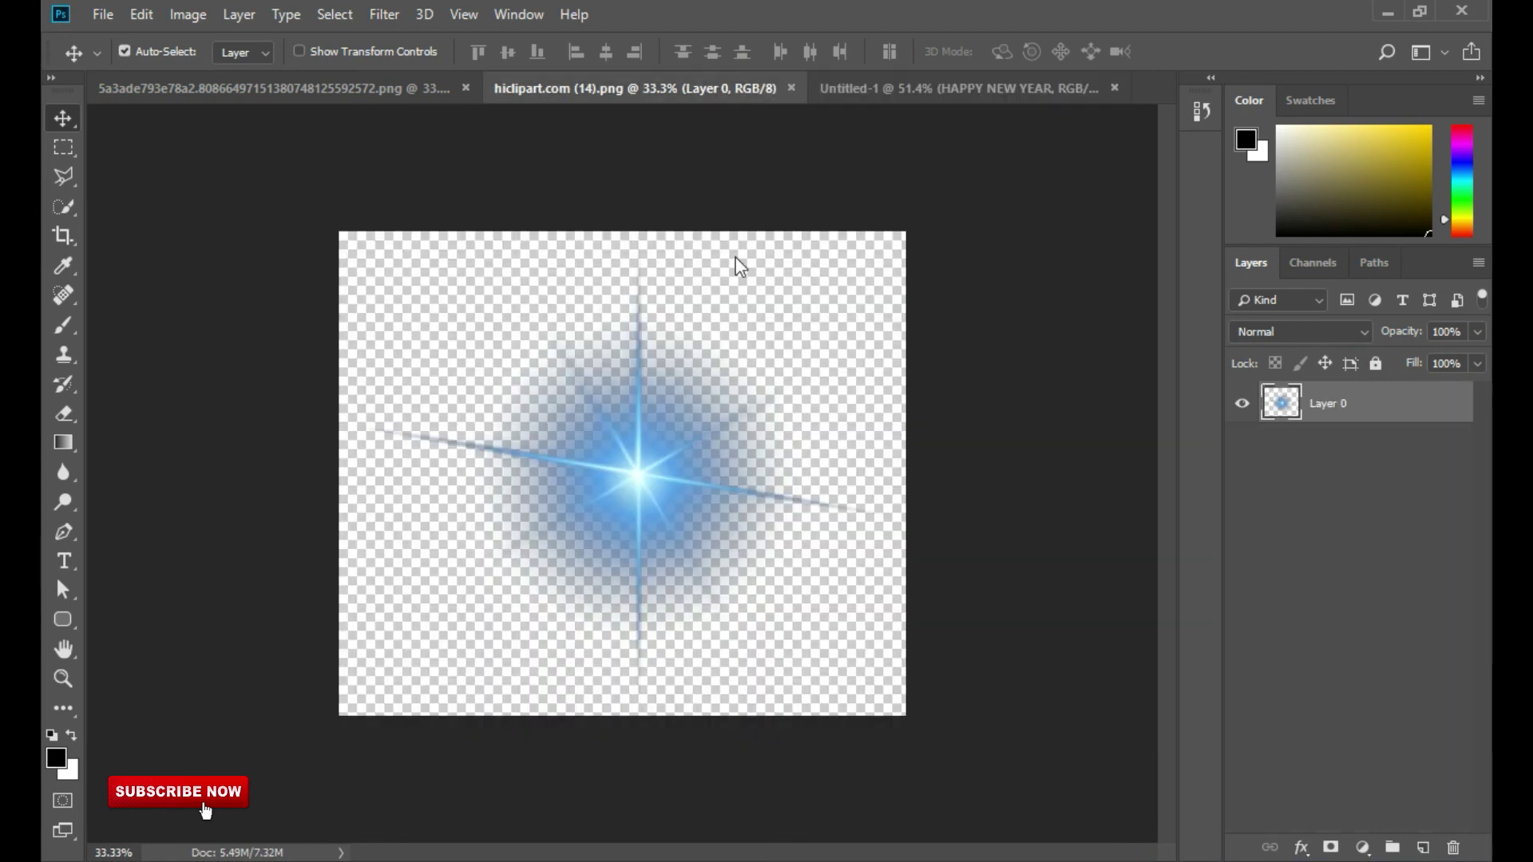
click(399, 83)
drag(642, 450, 859, 335)
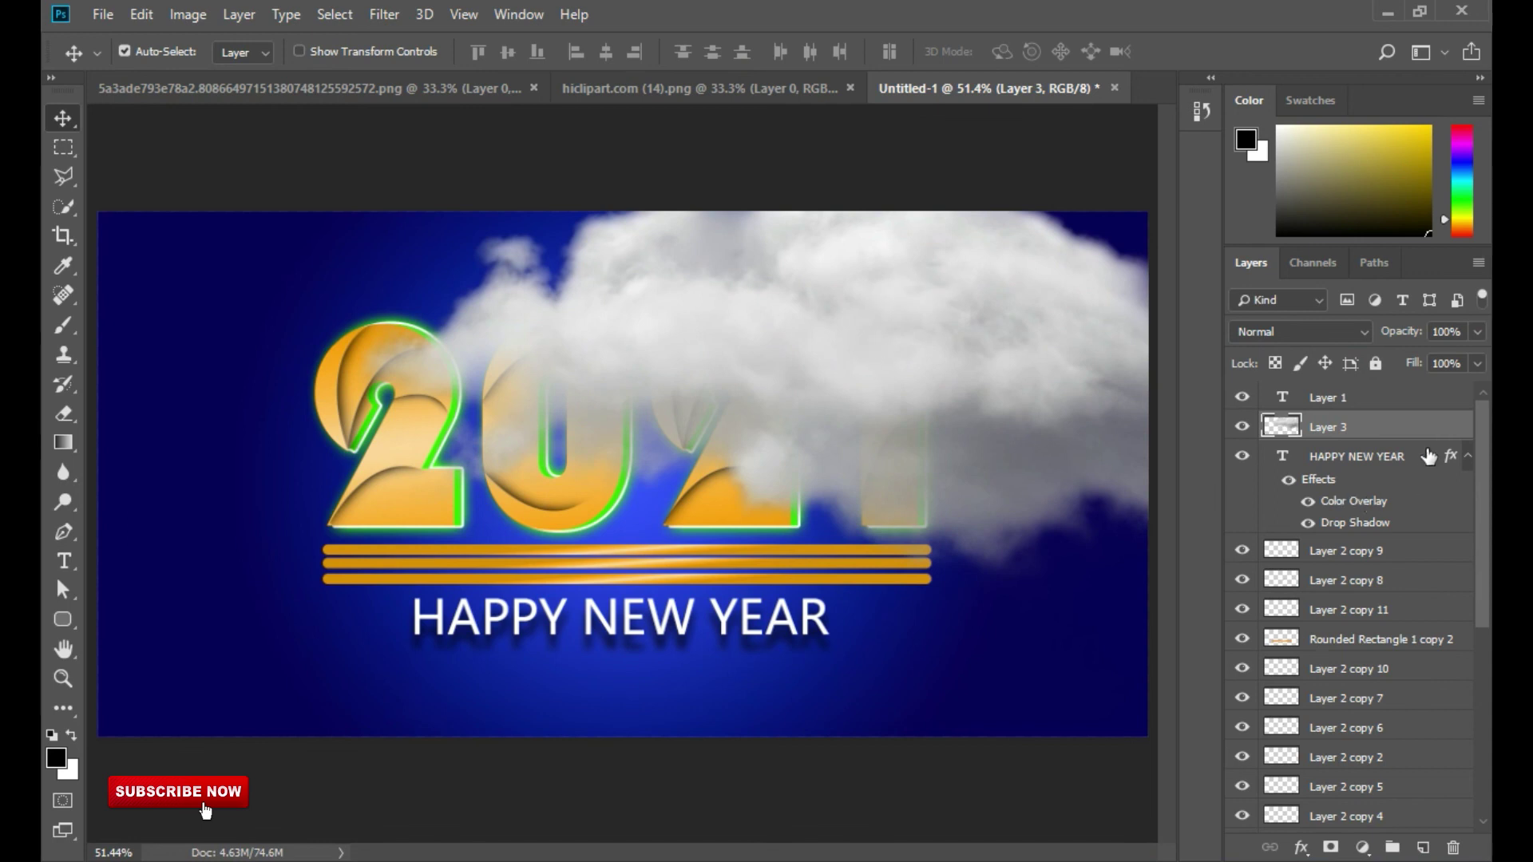
scroll(1409, 437, down, 4)
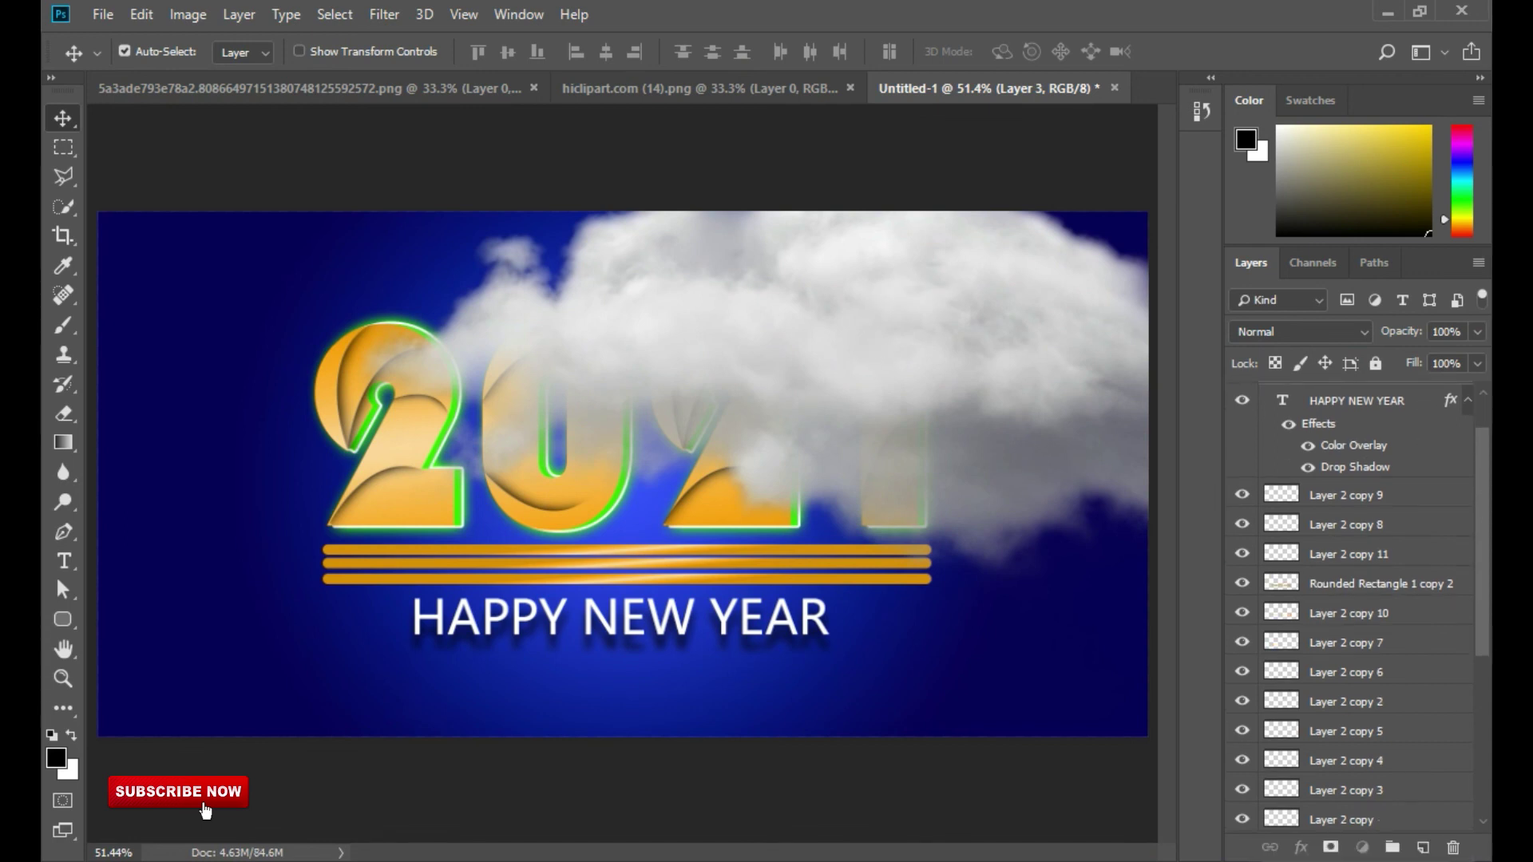
drag(1405, 830, 1418, 755)
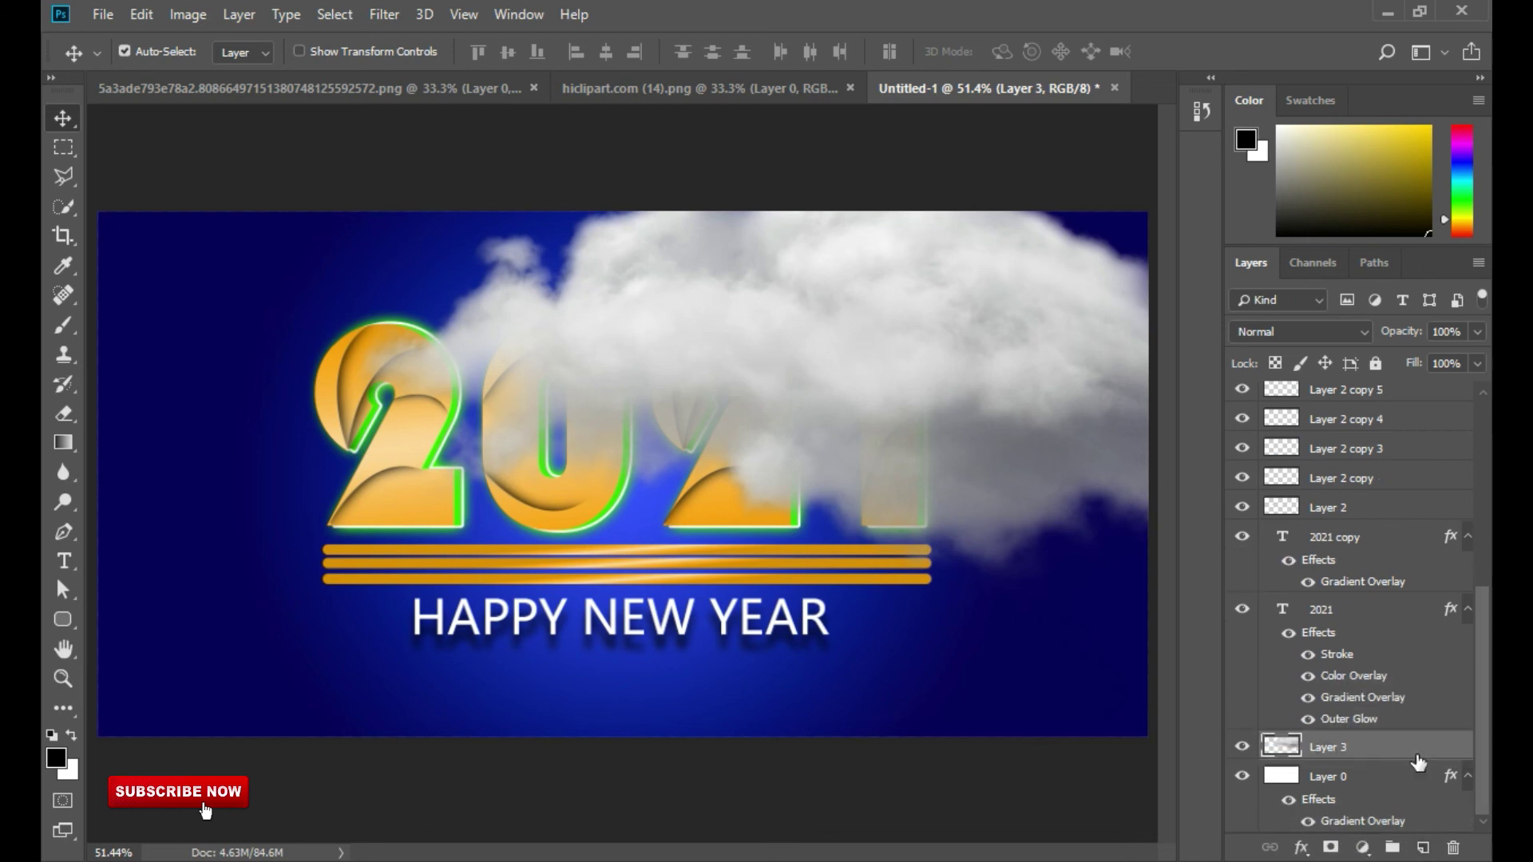
Scale the cloud down proportionally and place it in the upper-right corner of the canvas, behind the last digits
click(142, 14)
click(192, 462)
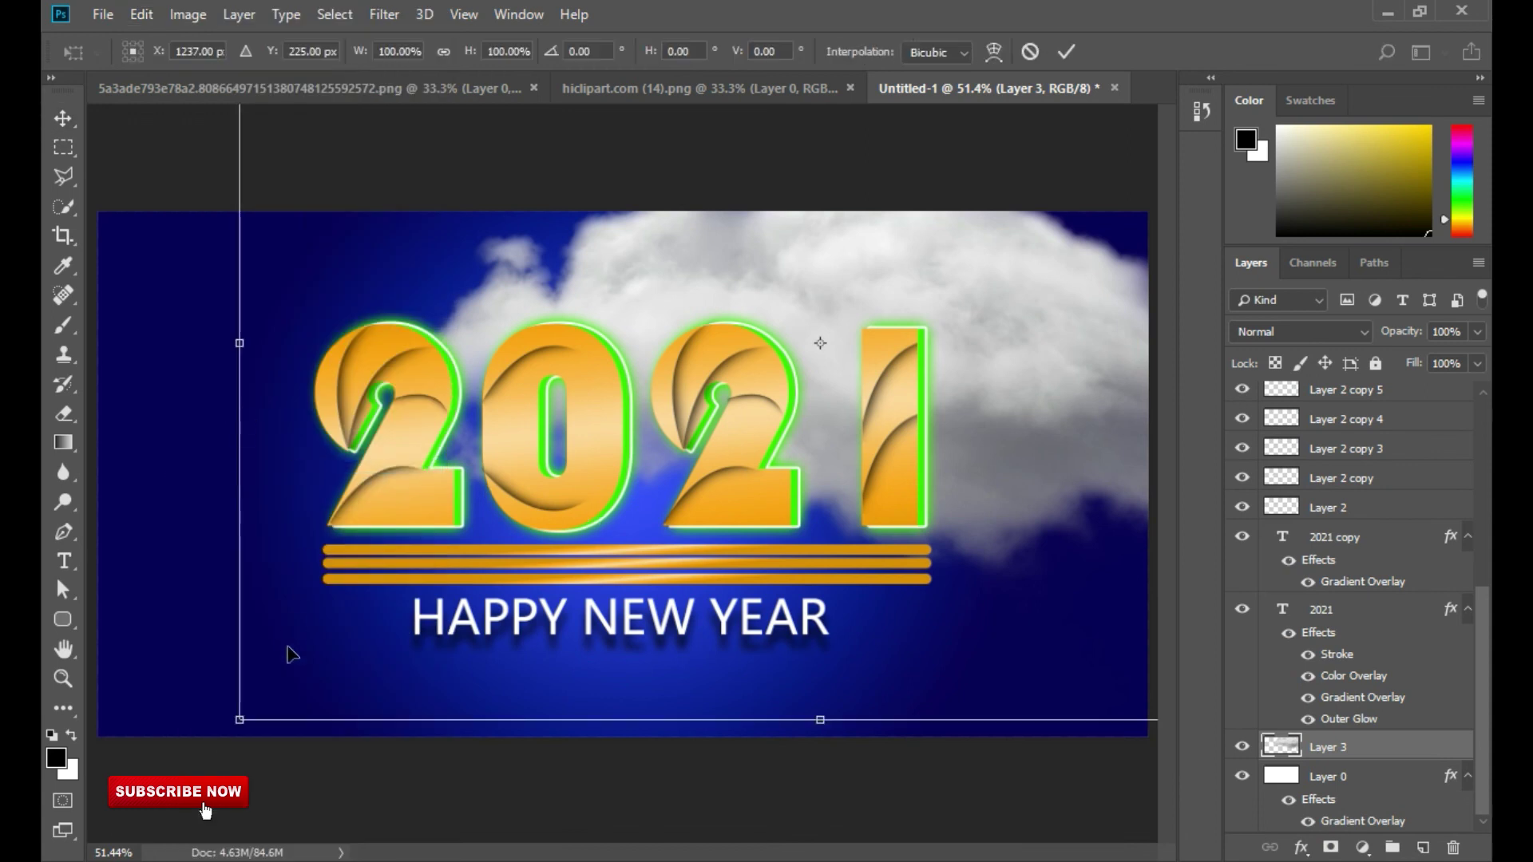
drag(242, 720, 491, 559)
drag(713, 342, 809, 299)
click(1067, 51)
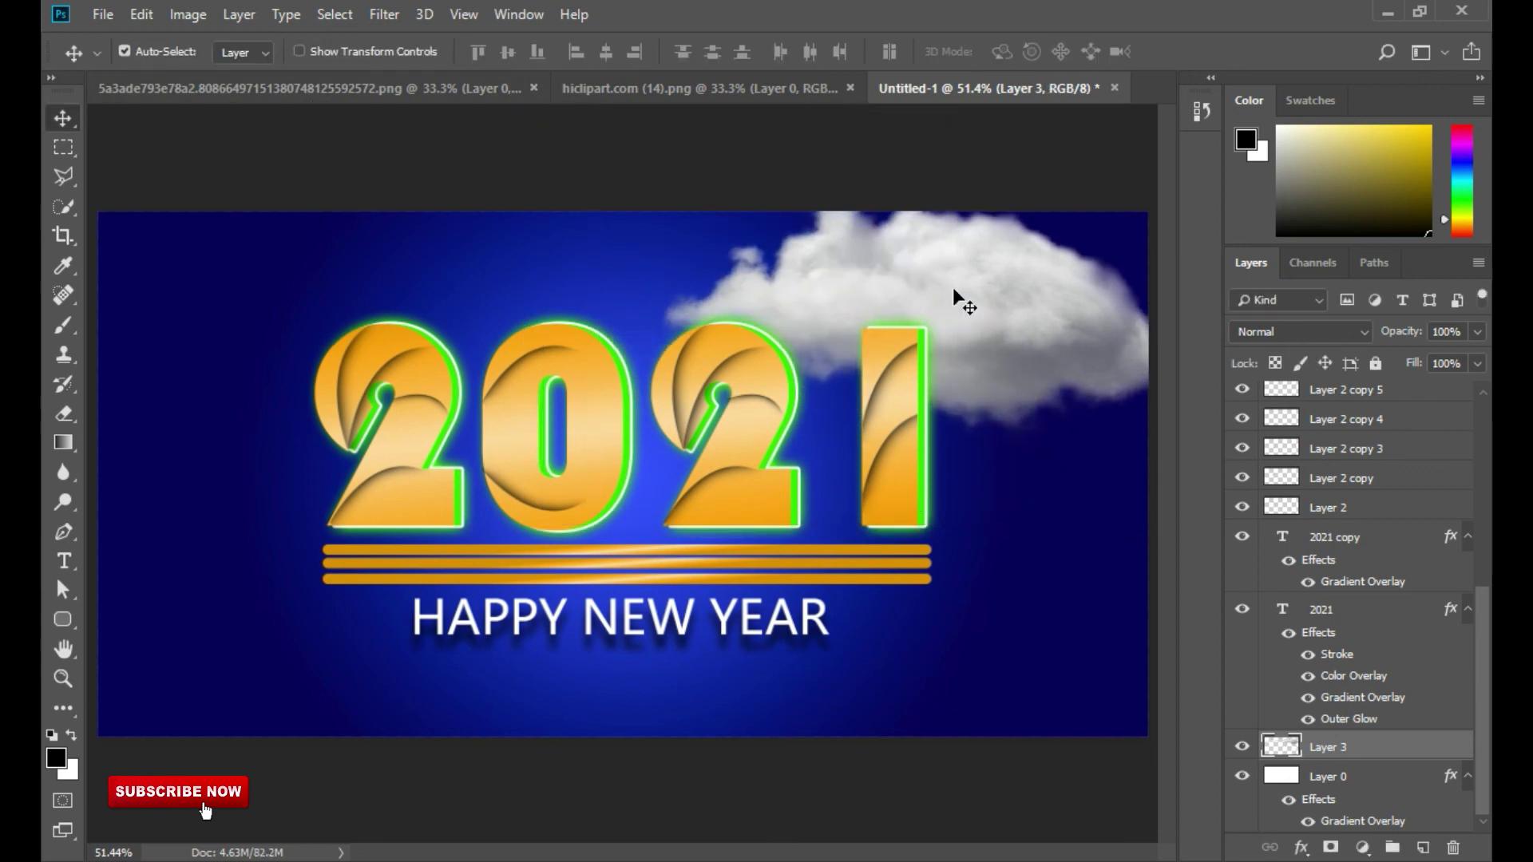
Make three smaller copies of the cloud at the canvas's lower right, upper left and above the 0
click(141, 14)
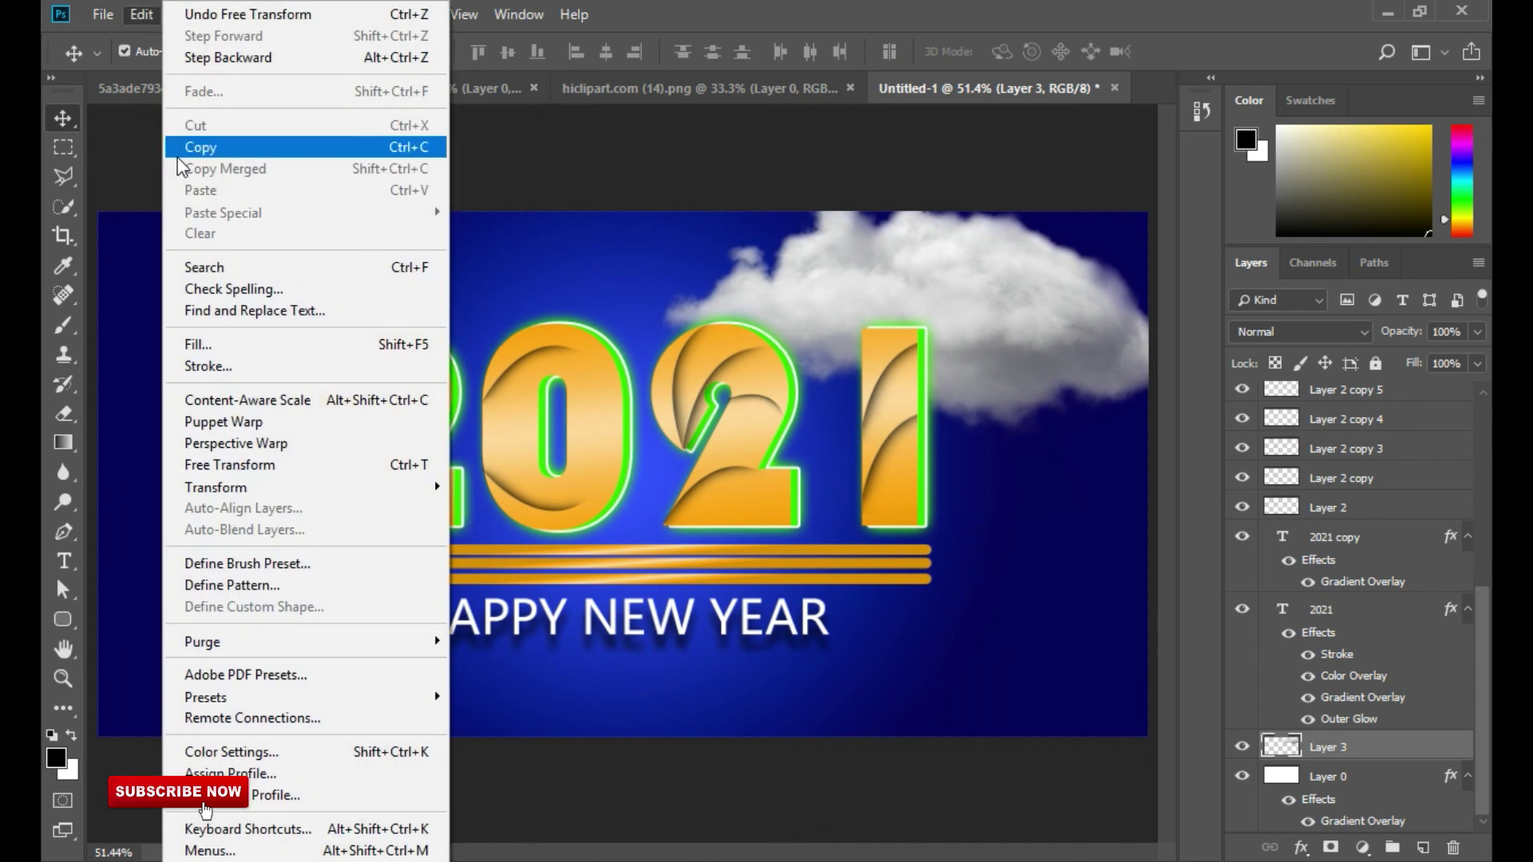
mouse_move(244, 15)
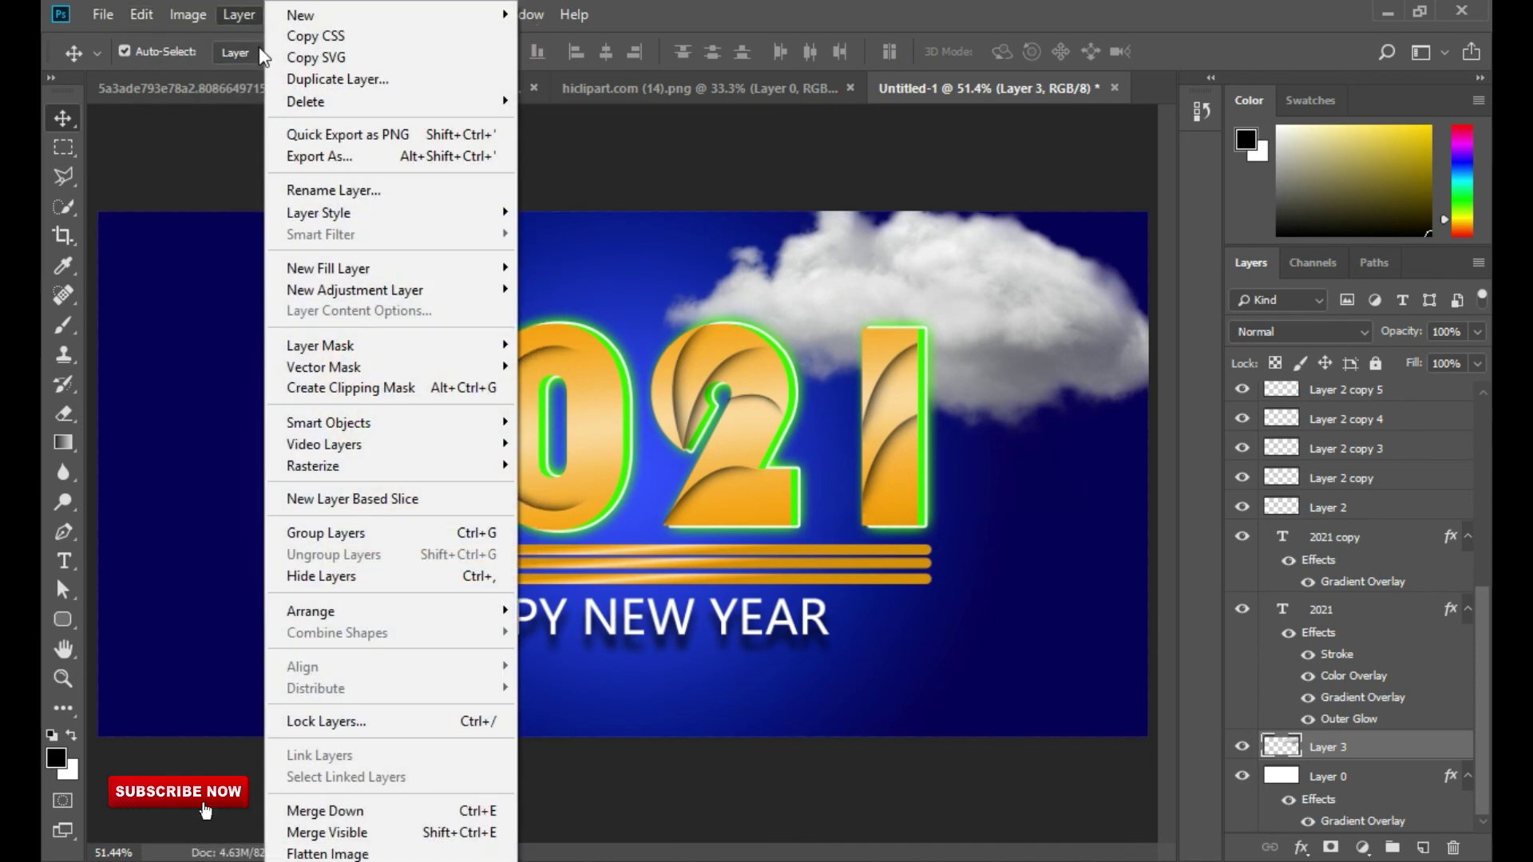
click(310, 79)
key(Return)
drag(969, 274, 1170, 552)
drag(343, 276, 609, 304)
Draw an unfilled 1729 × 828 px rectangle with a yellow stroke as a frame just inside the canvas edges
click(63, 619)
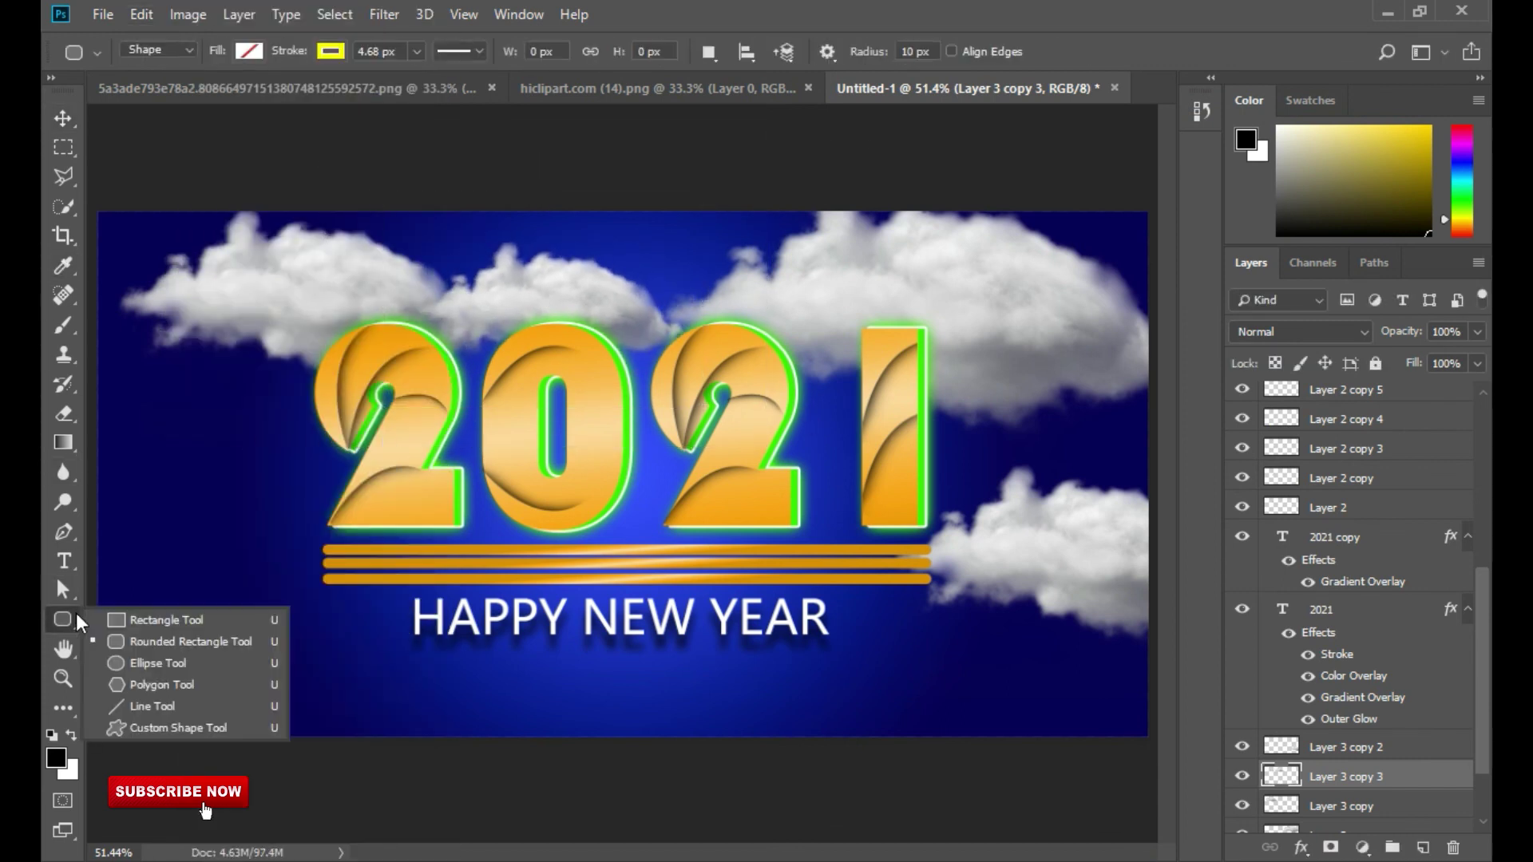
click(135, 628)
mouse_move(116, 232)
mouse_down()
mouse_move(732, 555)
mouse_move(1127, 713)
mouse_up()
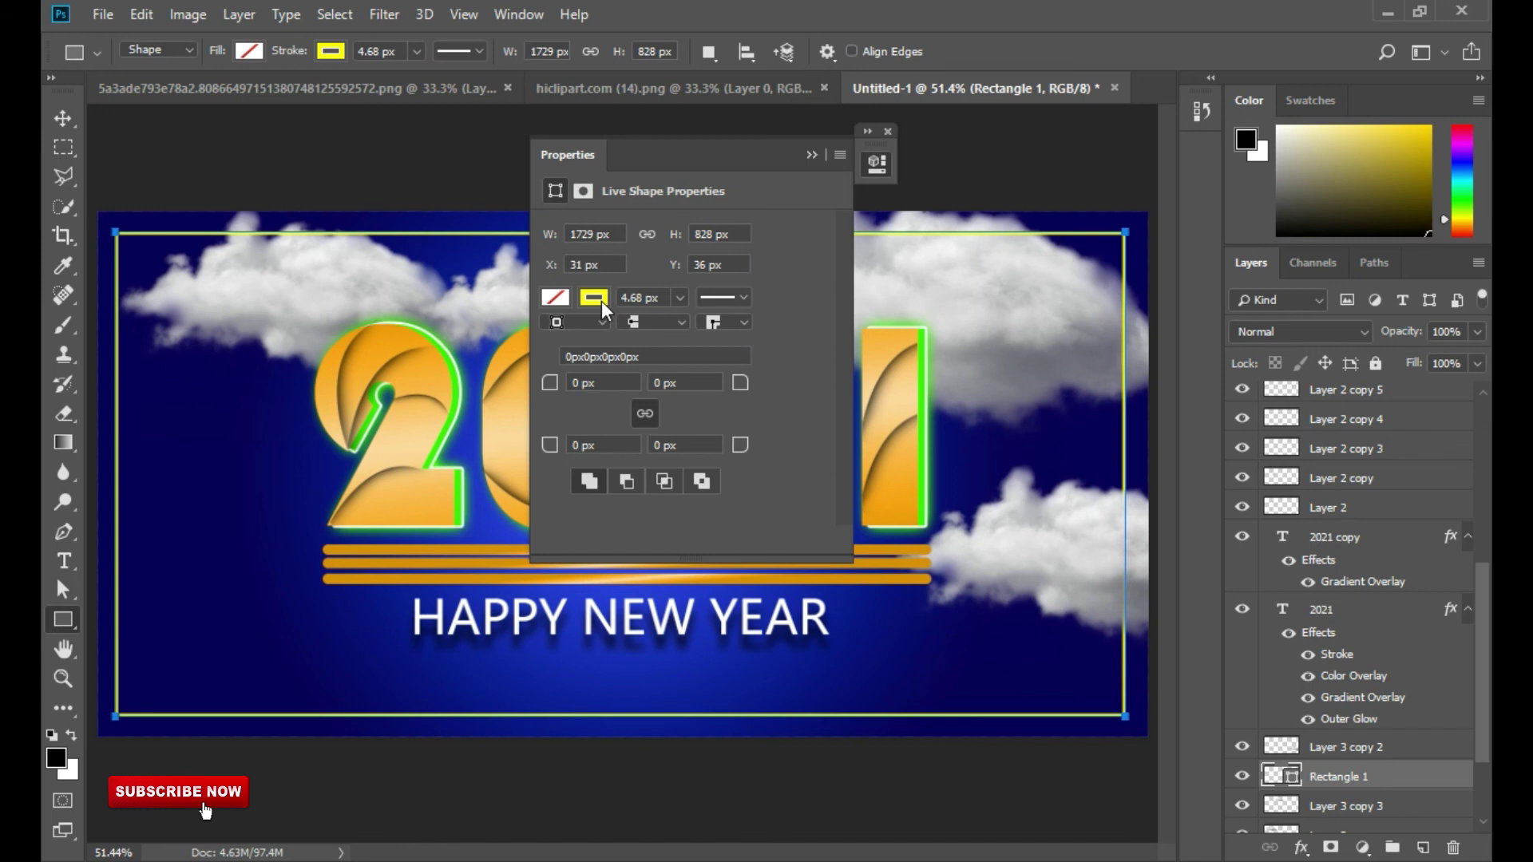
Recolor the frame's stroke to #f6b036 sampled from the first digit and set its width to 12.87 px
click(602, 300)
click(774, 341)
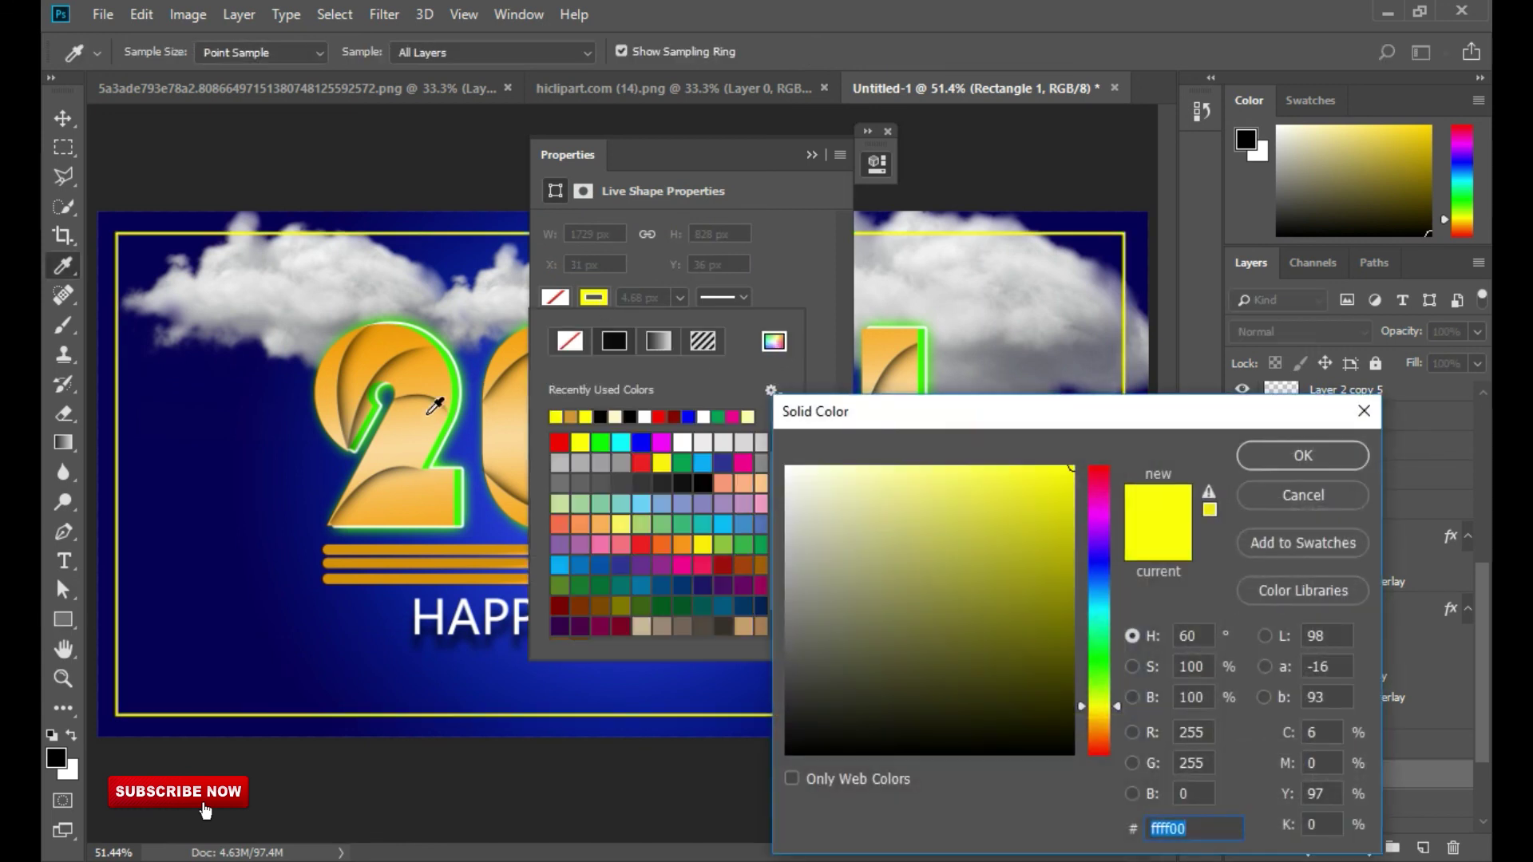
click(429, 375)
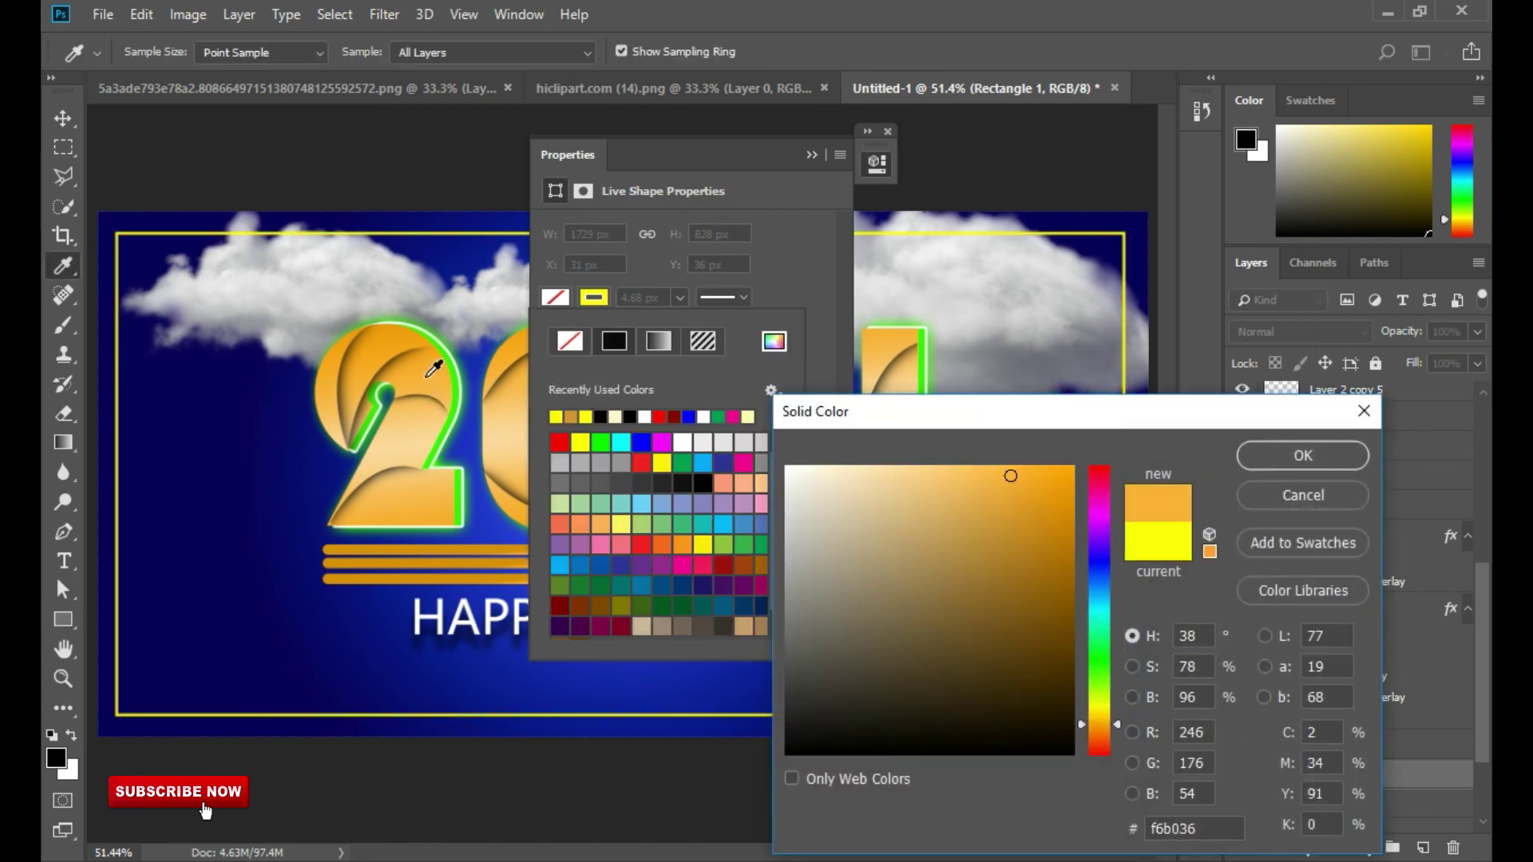
click(1283, 458)
click(680, 298)
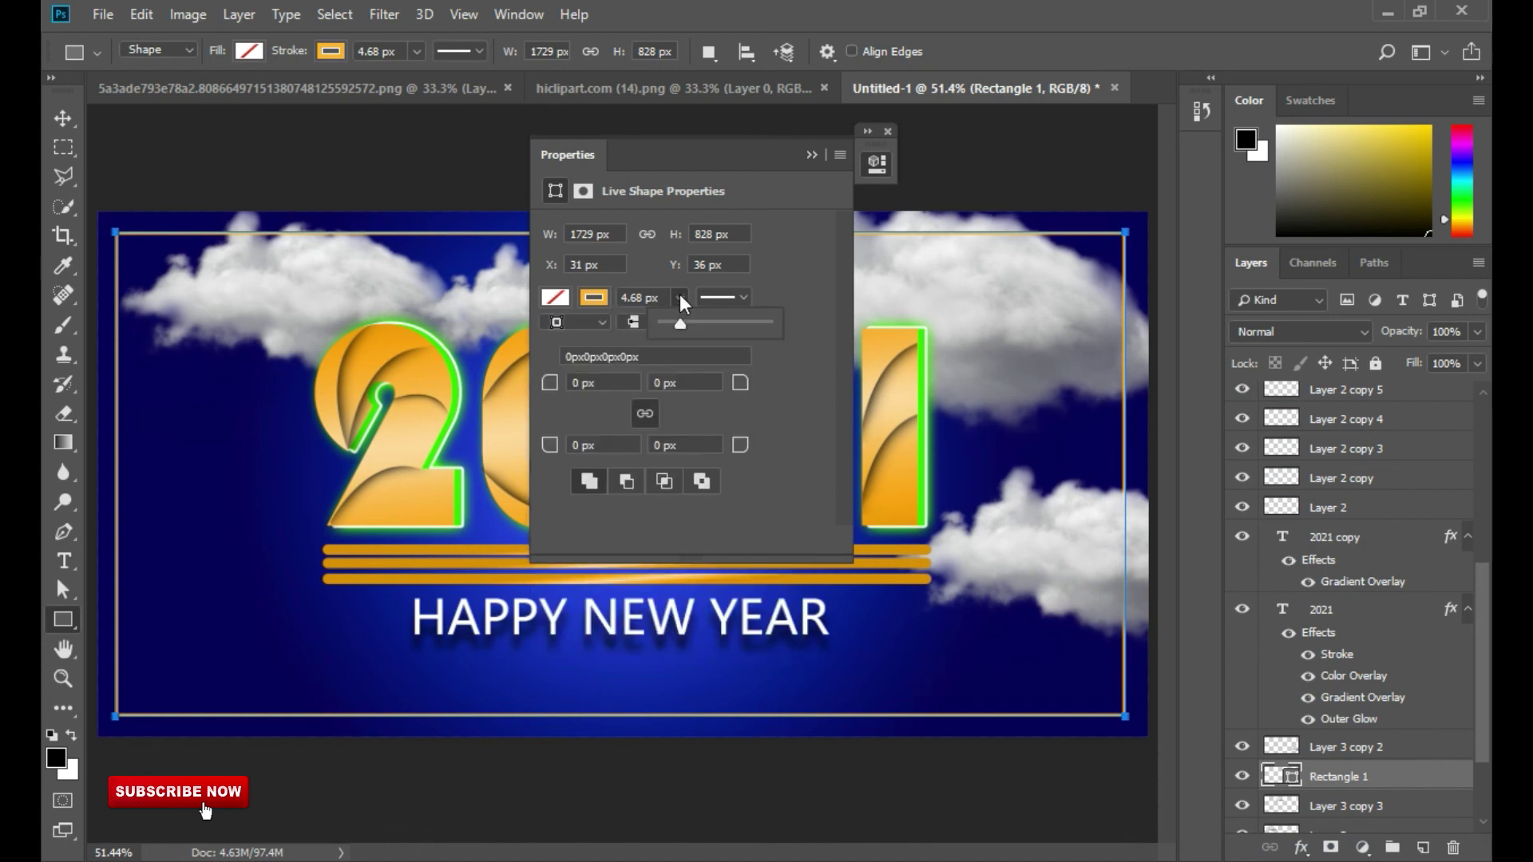
drag(688, 328, 684, 324)
click(811, 157)
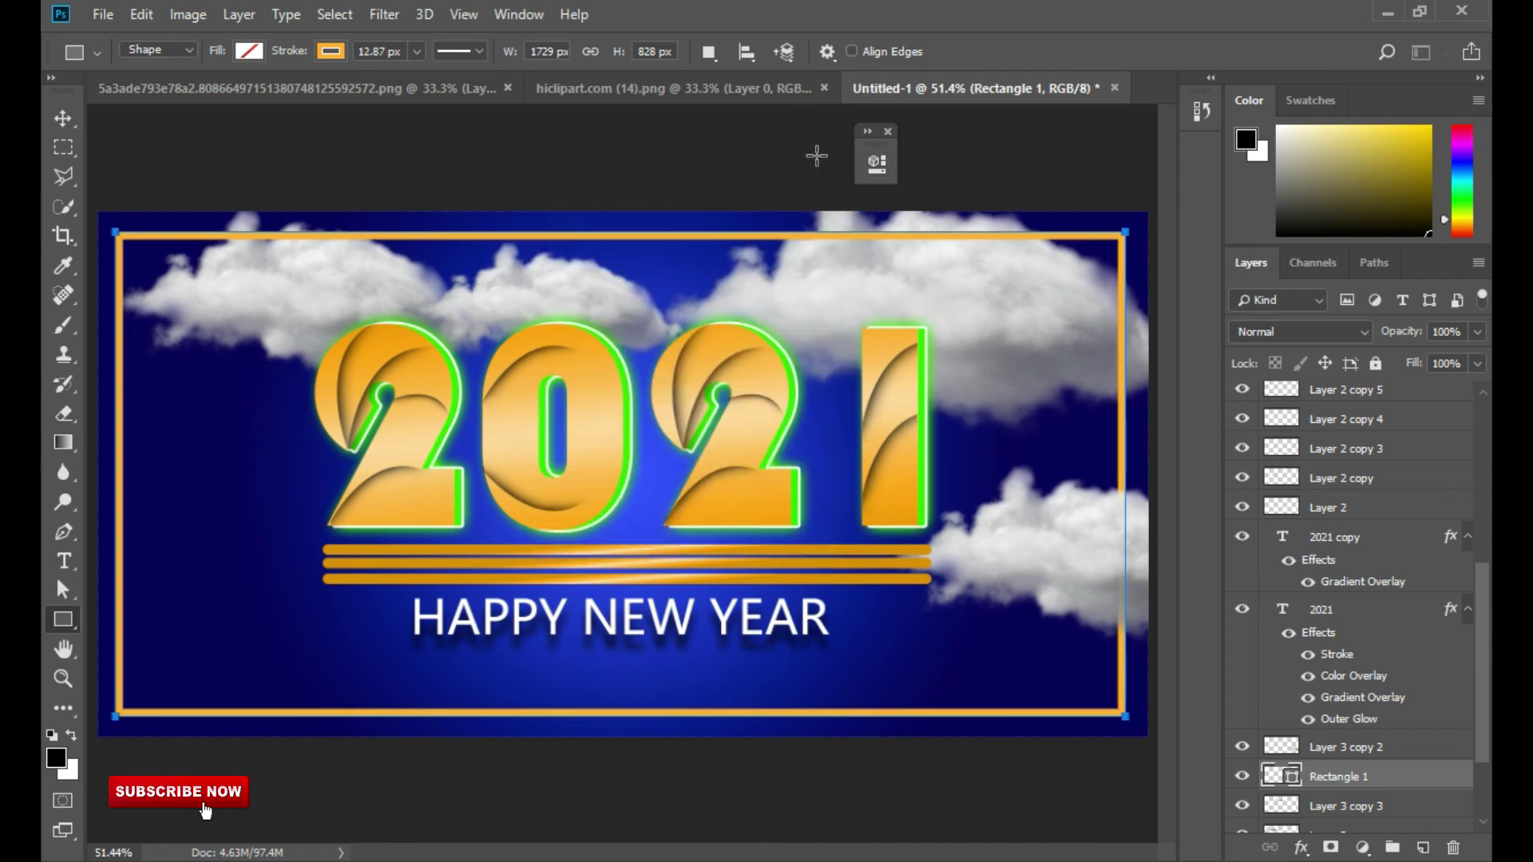
Move the frame's layer below all the cloud layers, directly above the background layer
click(63, 120)
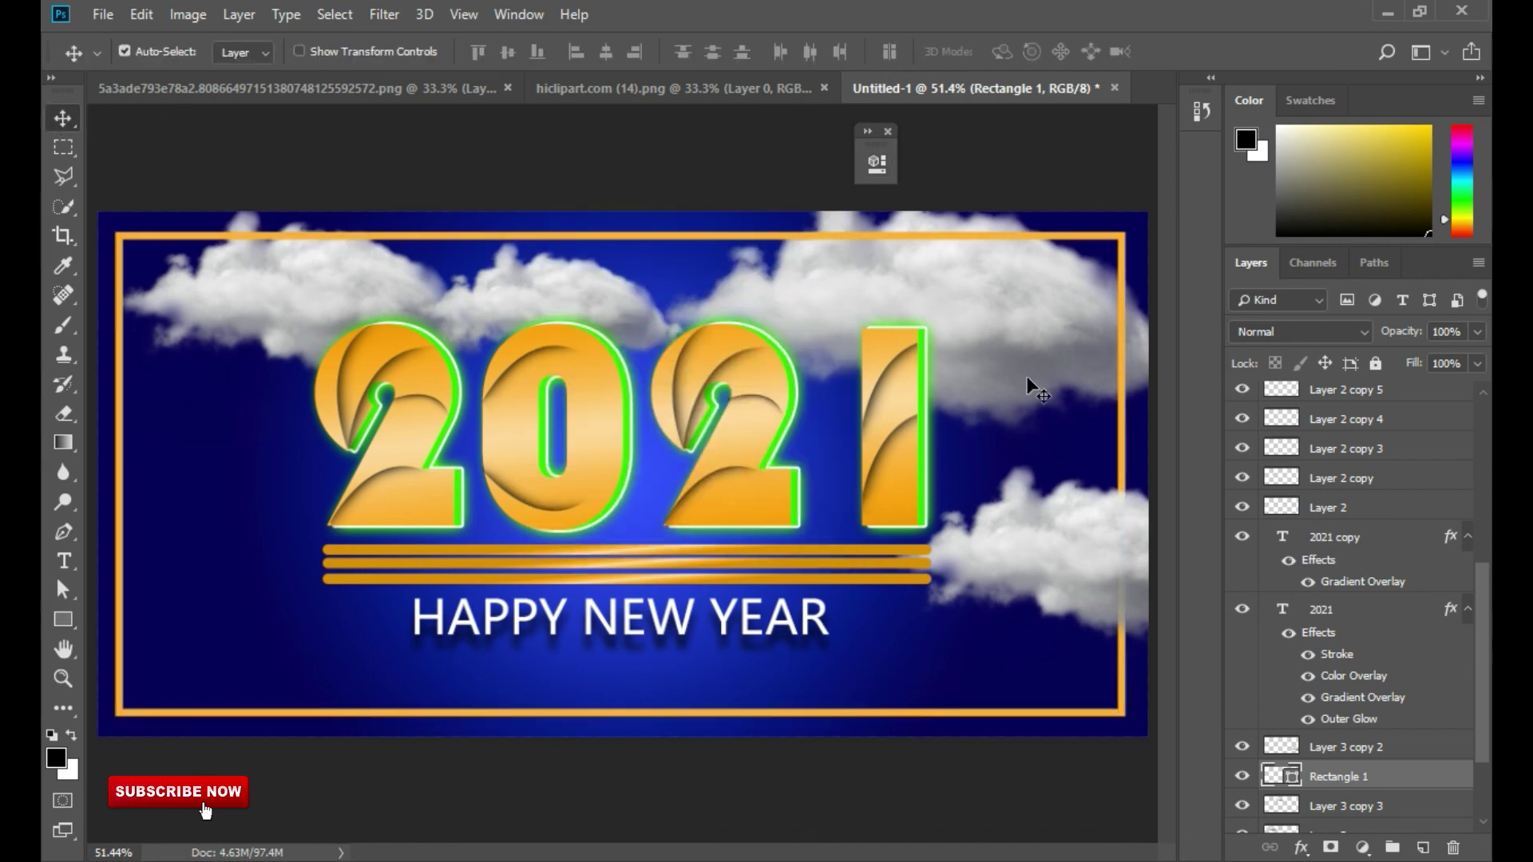
click(1242, 777)
click(1241, 776)
drag(1317, 790, 1370, 770)
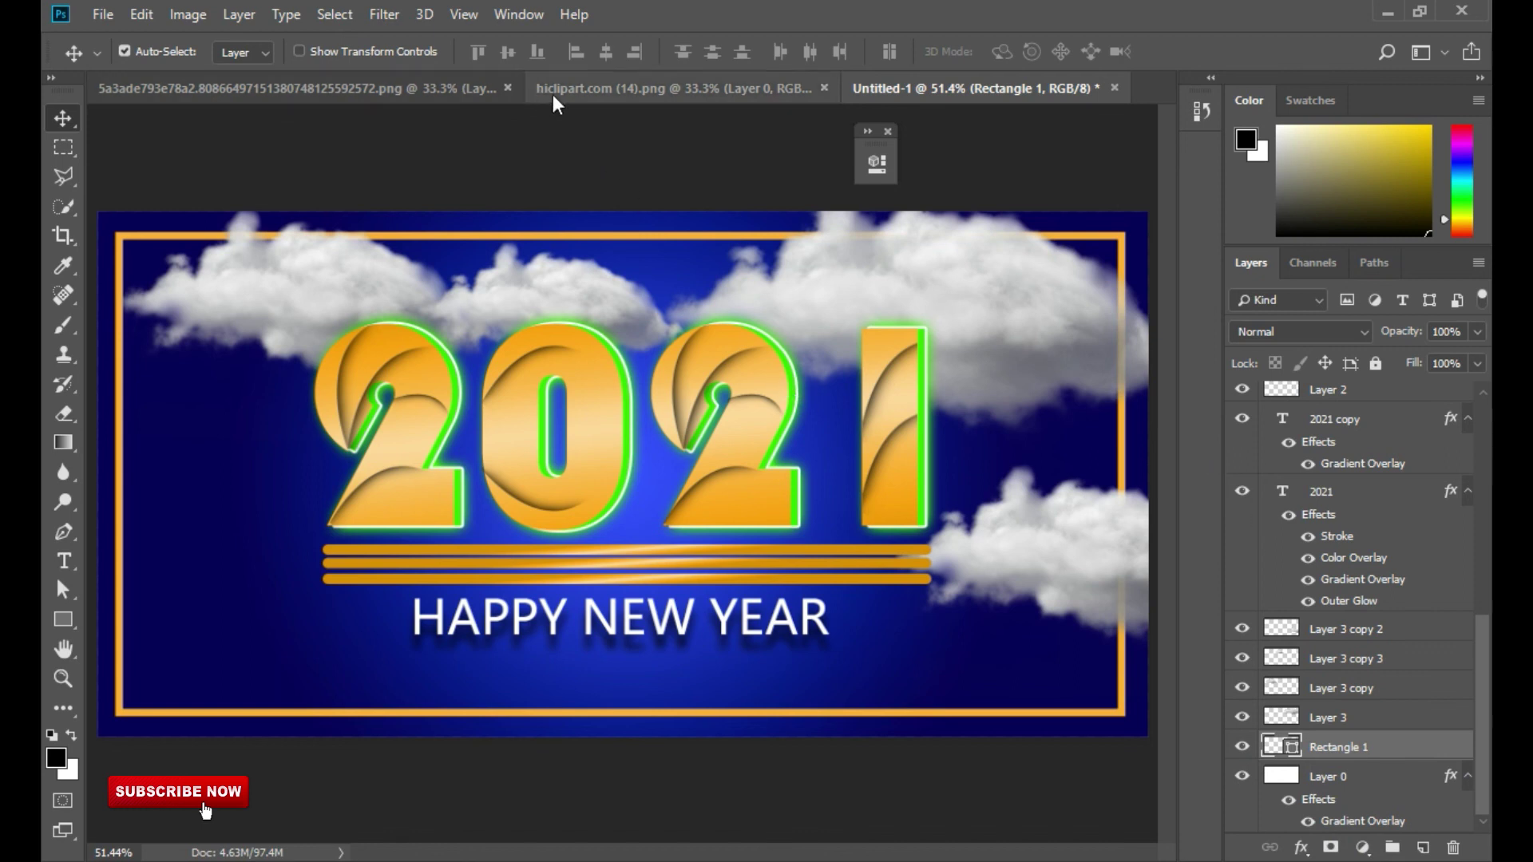
Copy the blue starburst from hiclipart.com (14).png into the design, scale it to 35.73%, and place it beside the first 2
click(675, 88)
drag(645, 499, 243, 549)
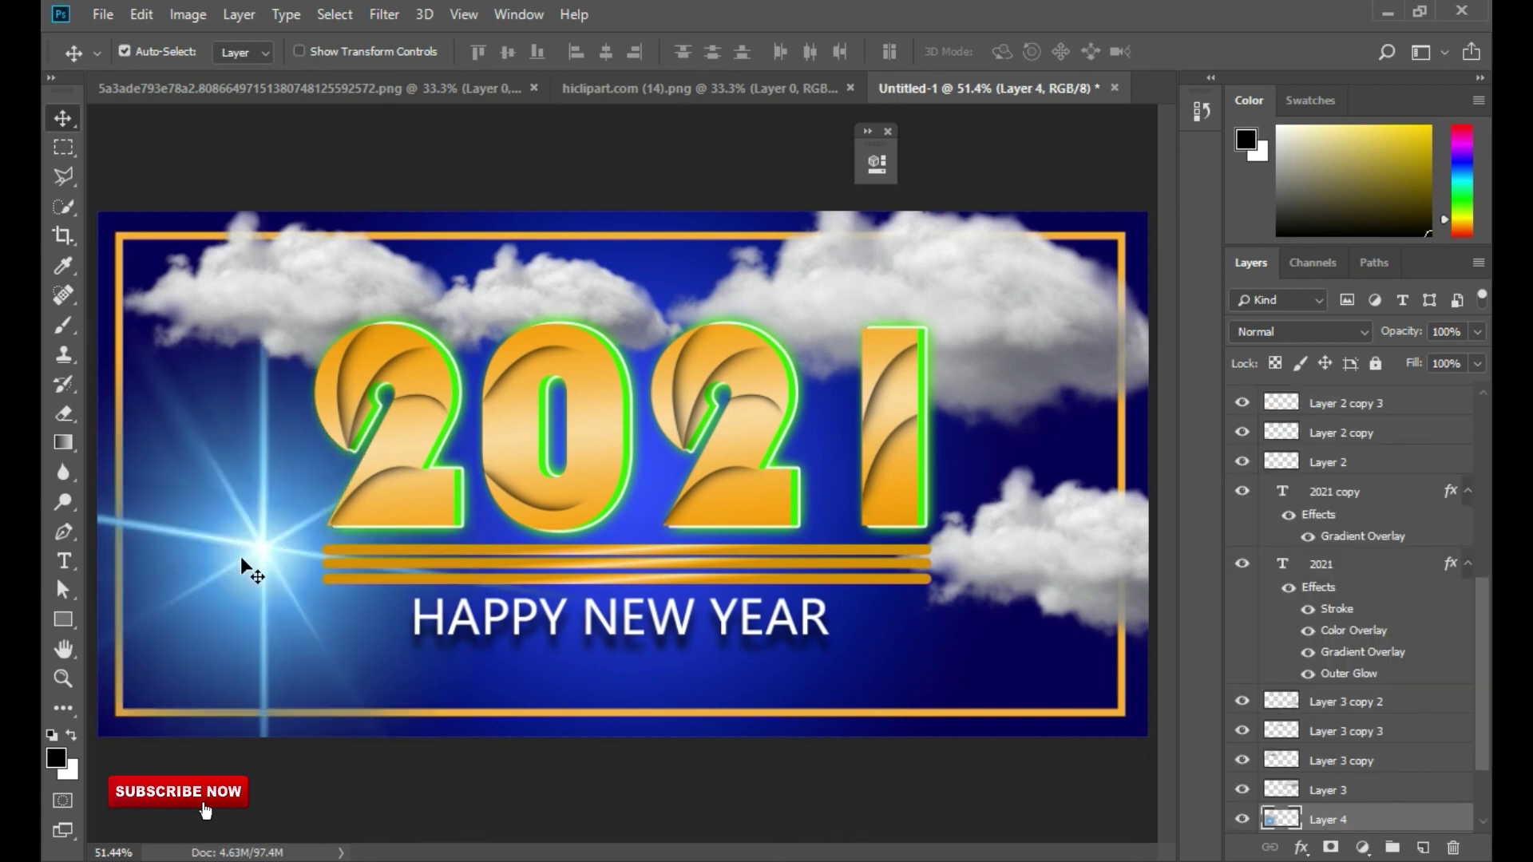
click(142, 16)
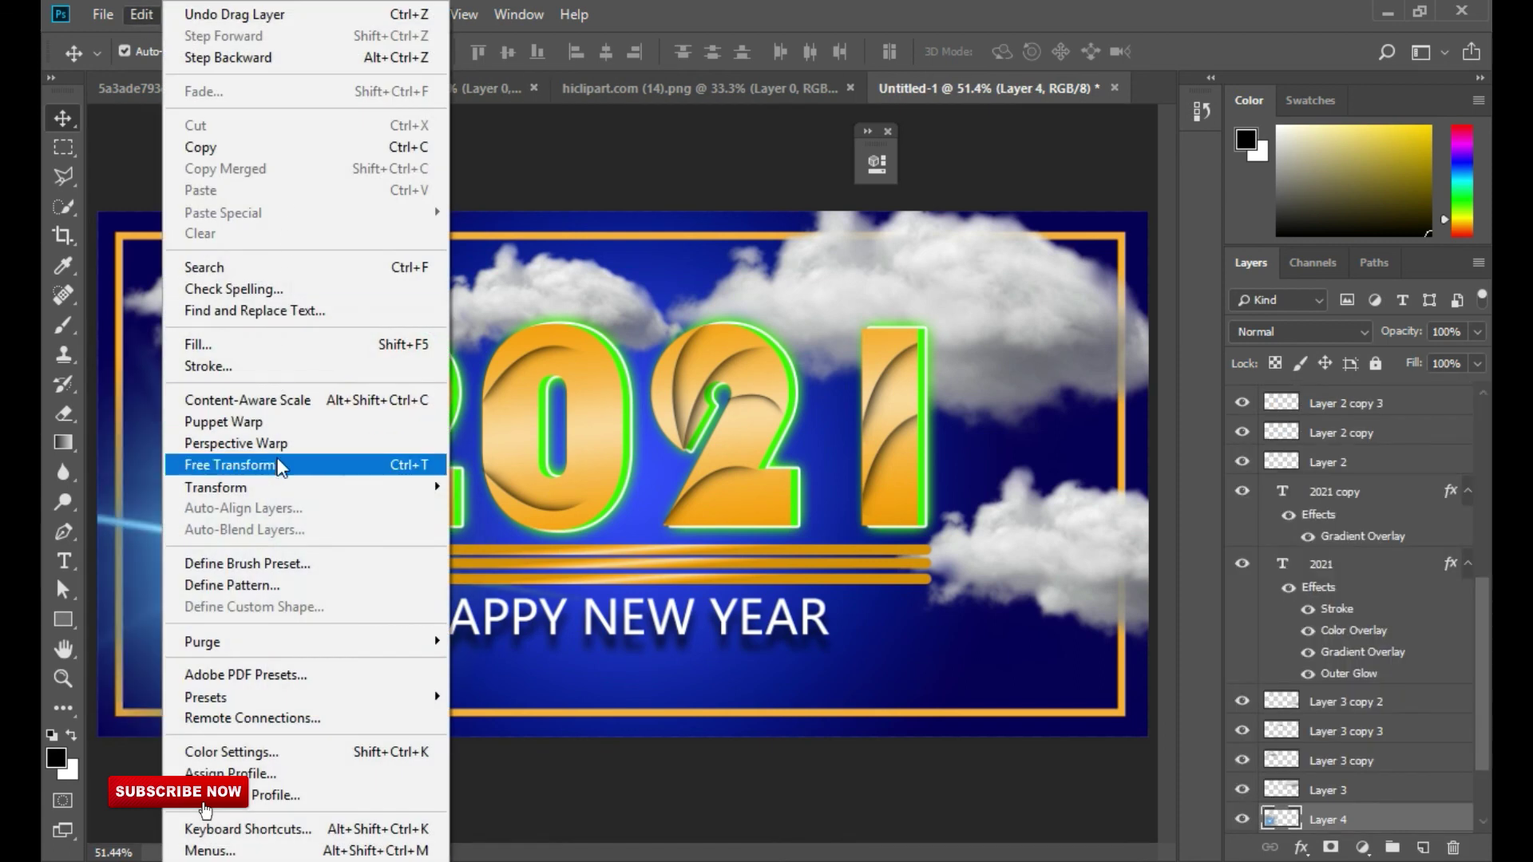
click(199, 461)
drag(655, 166, 375, 392)
drag(293, 474, 281, 449)
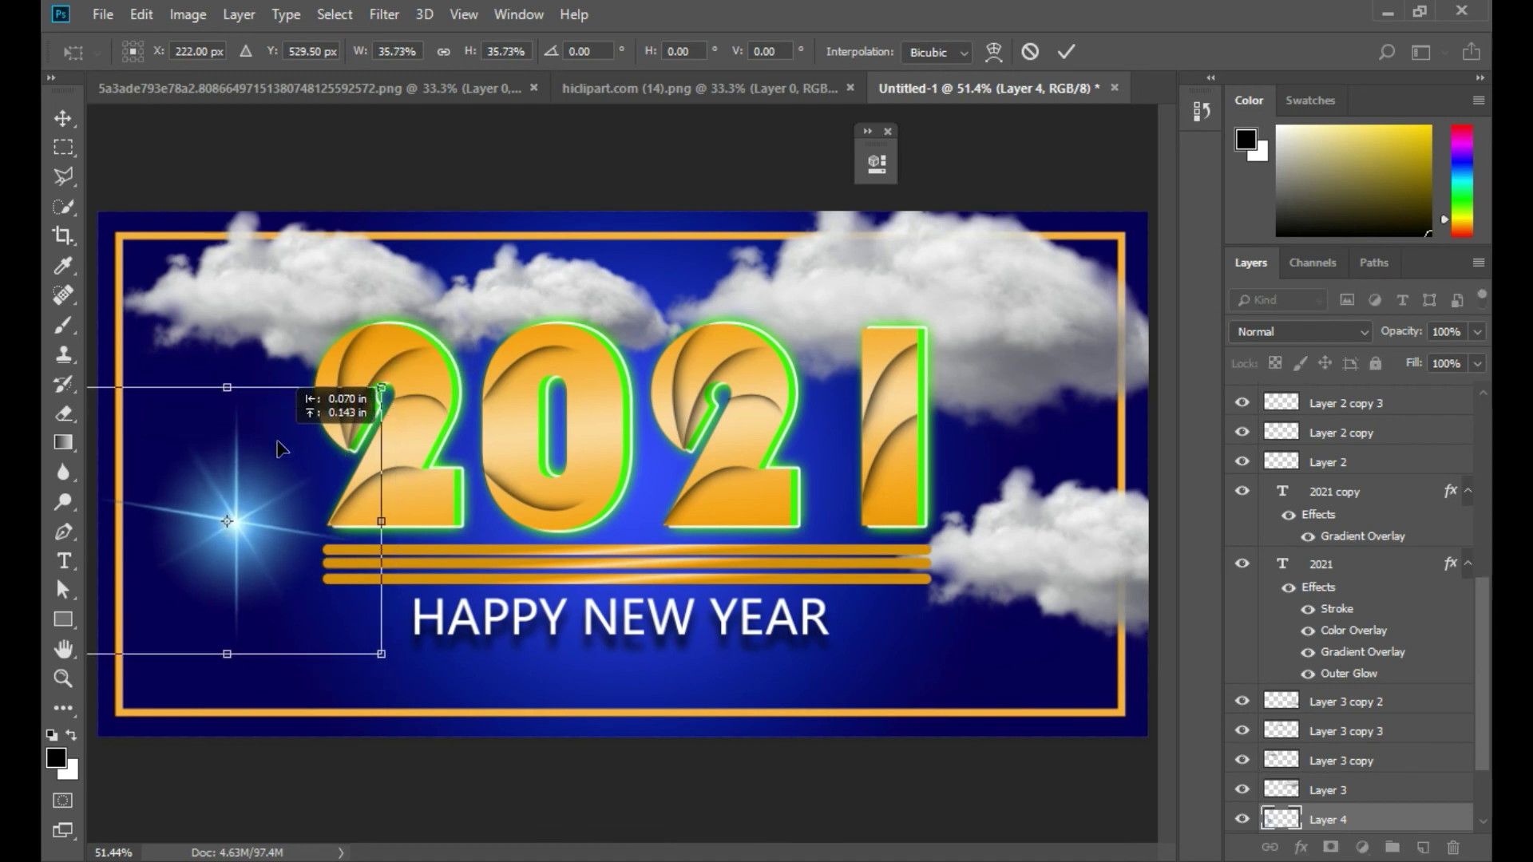
key(Return)
Duplicate the starburst layer and place the copy at the canvas's lower right, below the small cloud
click(238, 15)
click(255, 78)
click(954, 228)
drag(278, 505, 1006, 629)
click(141, 14)
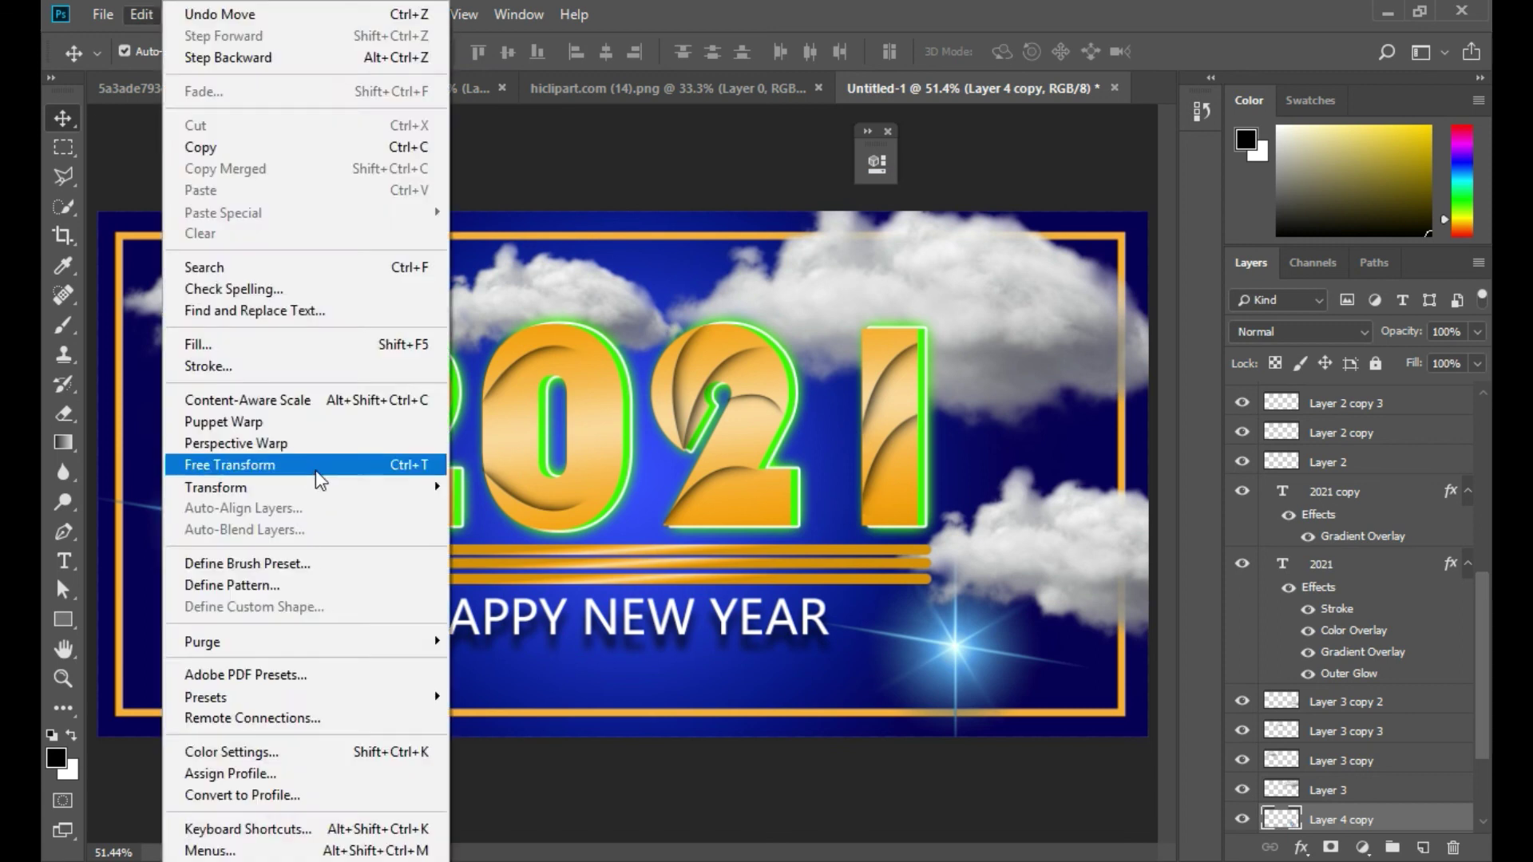
click(319, 479)
key(Return)
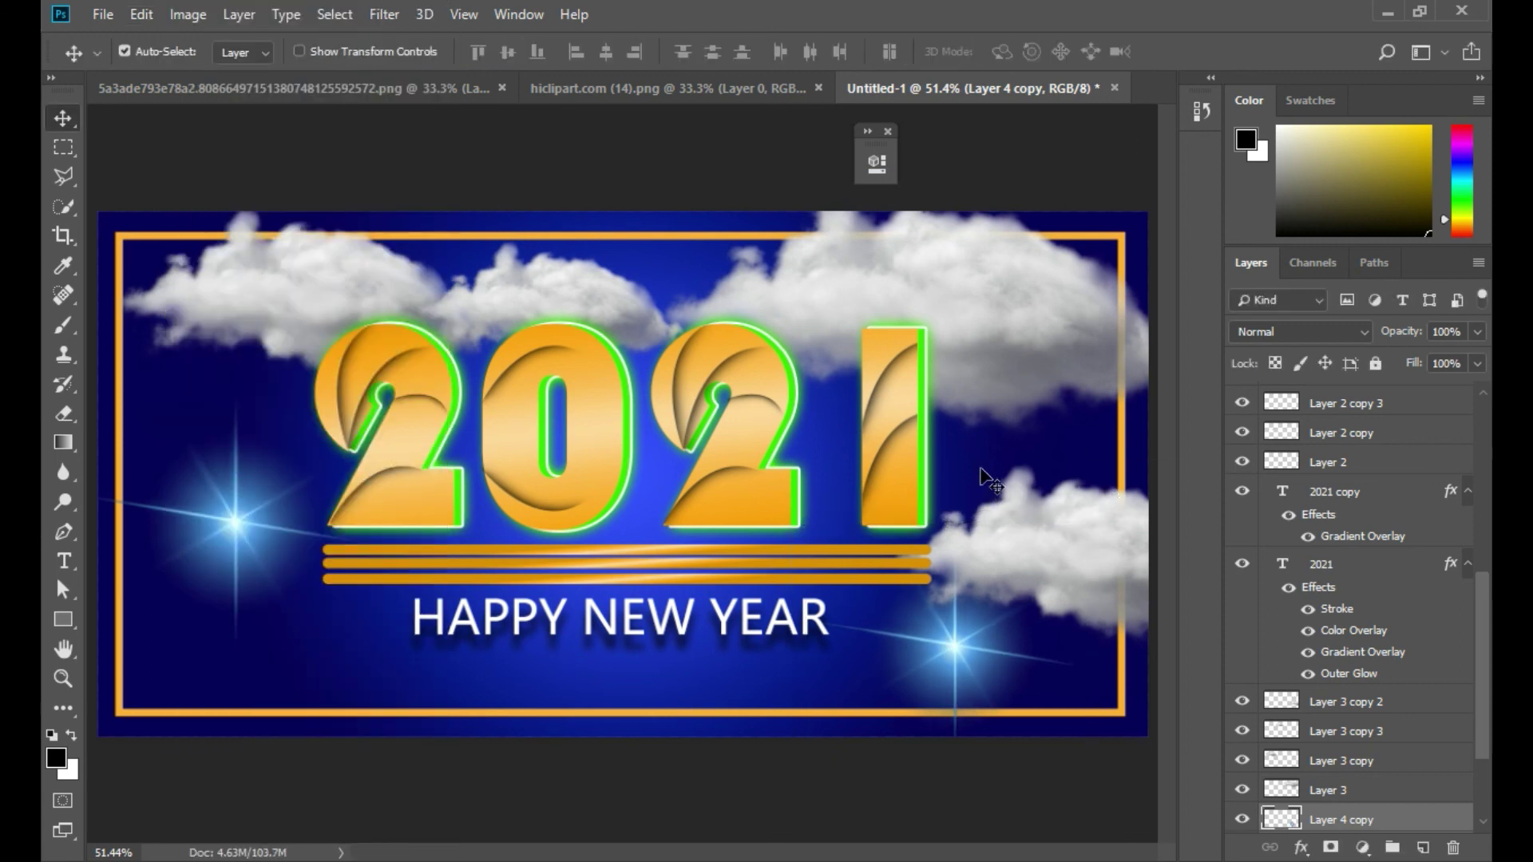
Preview the whole design enlarged in full-screen mode without the interface
key(f)
key(f)
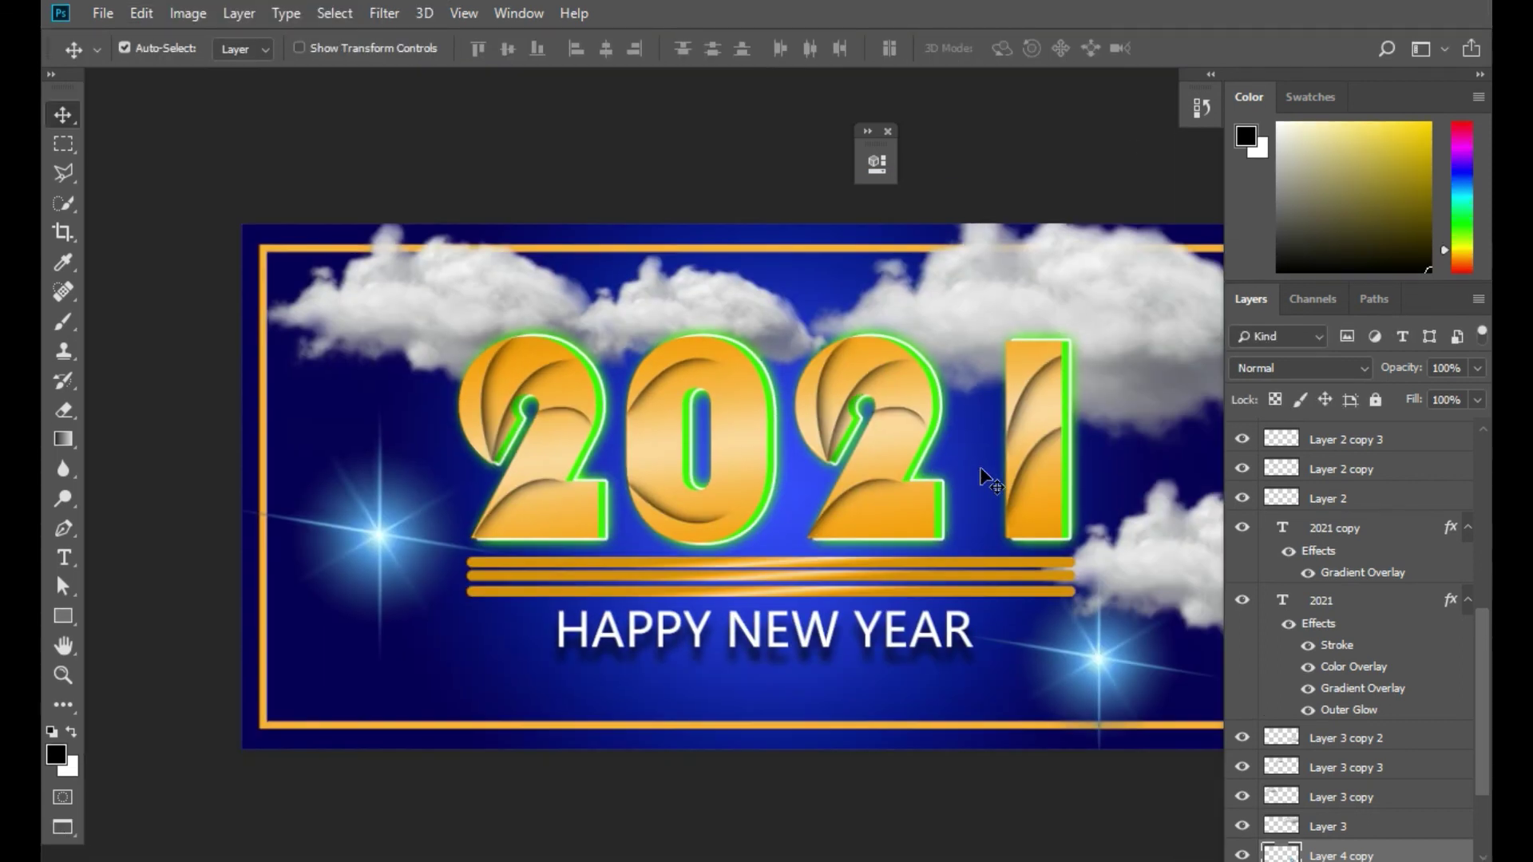
key(ctrl+plus)
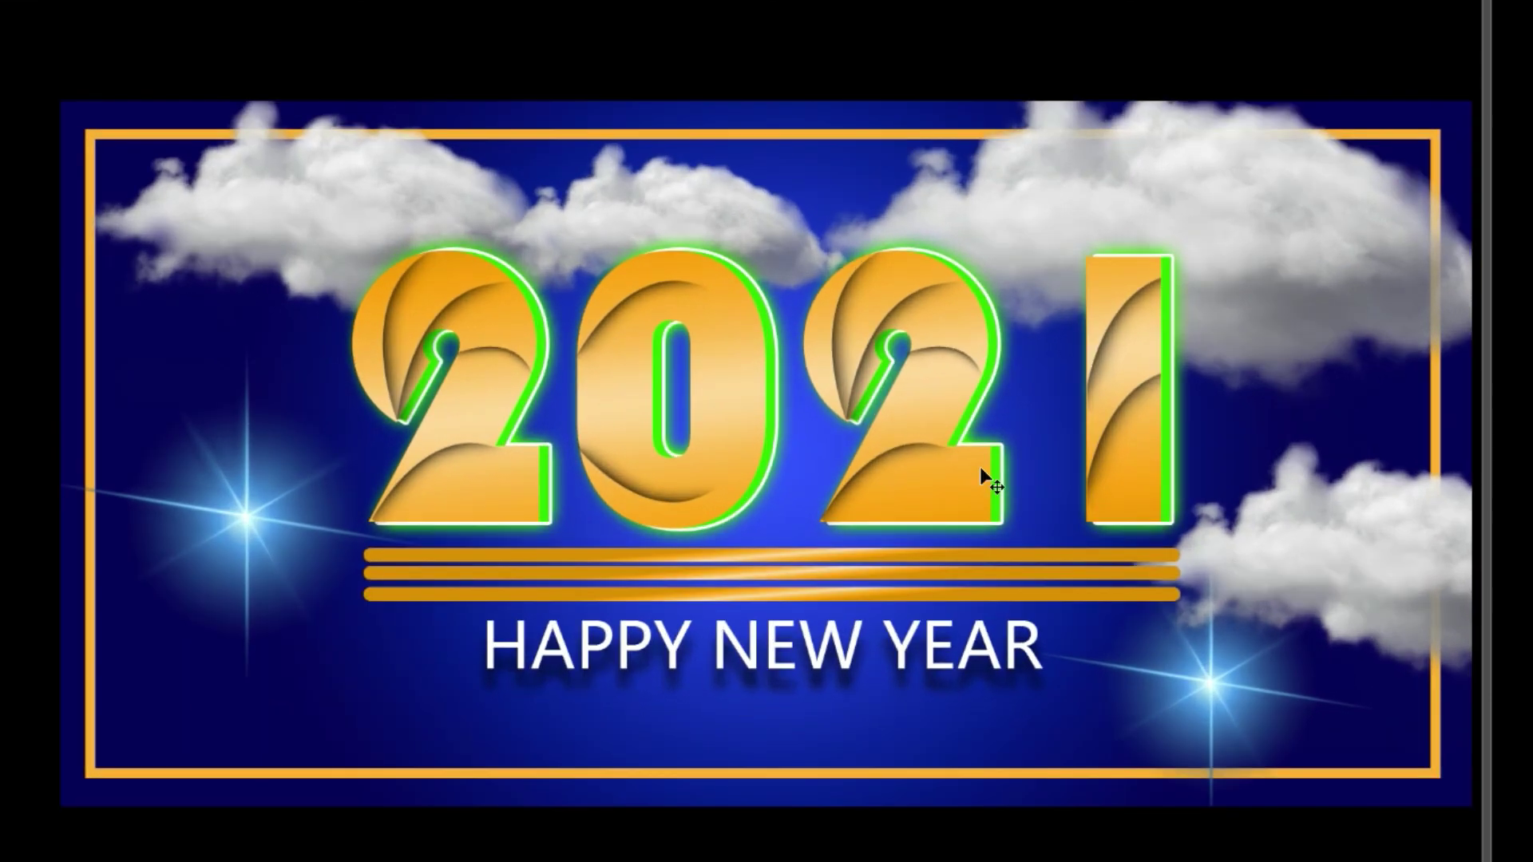